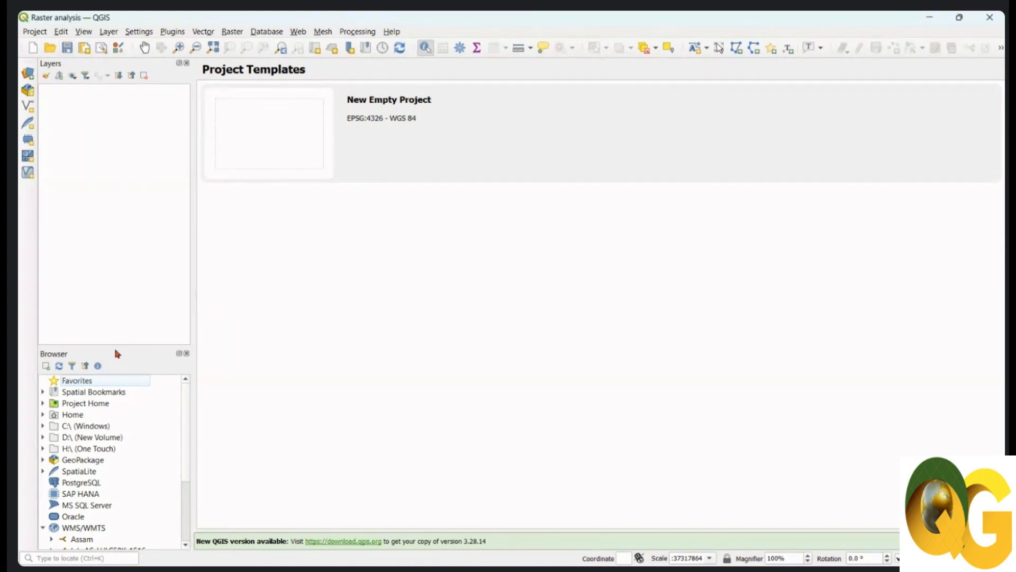
# - Add the AP_East.tif and AP_West.tif rasters from the Project Home folder to the map
pyautogui.moveTo(113, 347); pyautogui.dragTo(119, 271)
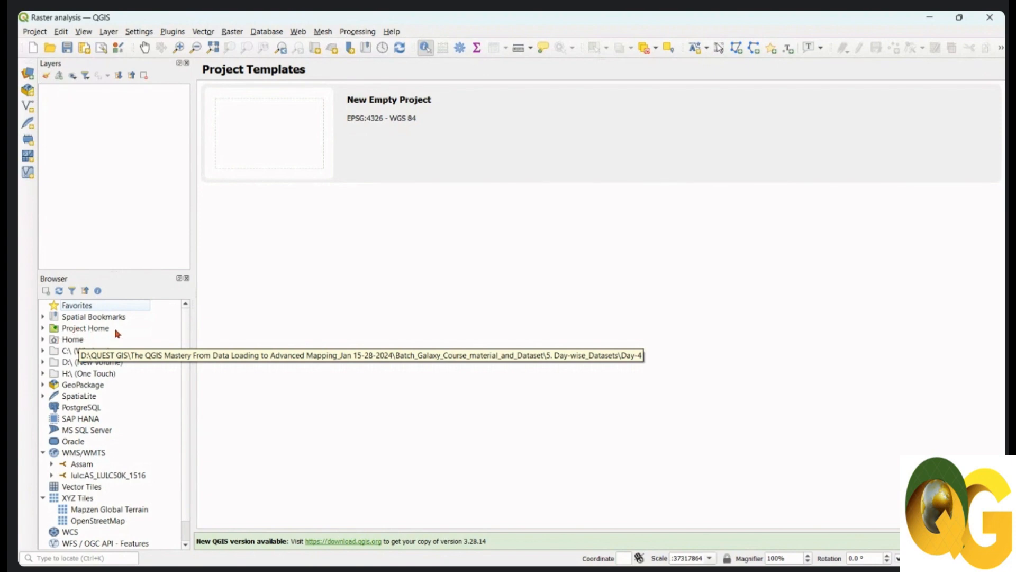
pyautogui.click(43, 329)
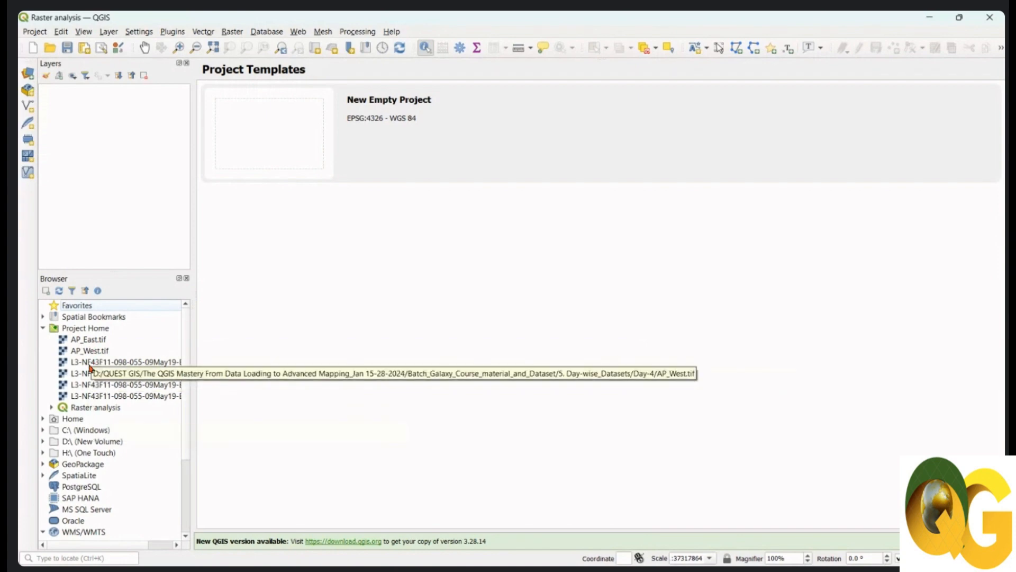
pyautogui.moveTo(196, 352)
pyautogui.mouseDown()
pyautogui.moveTo(263, 352)
pyautogui.moveTo(215, 352)
pyautogui.mouseUp()
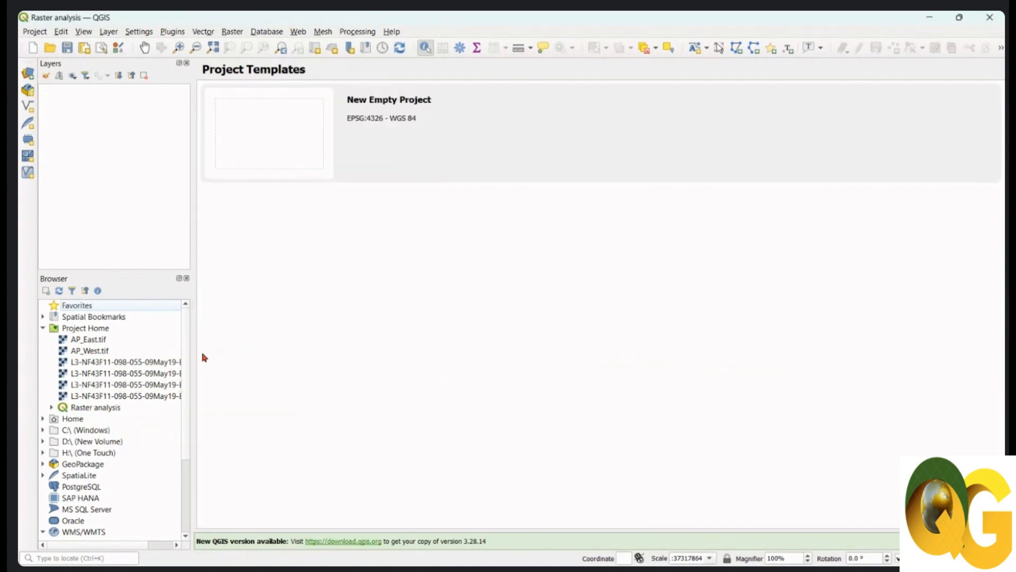
pyautogui.click(90, 341)
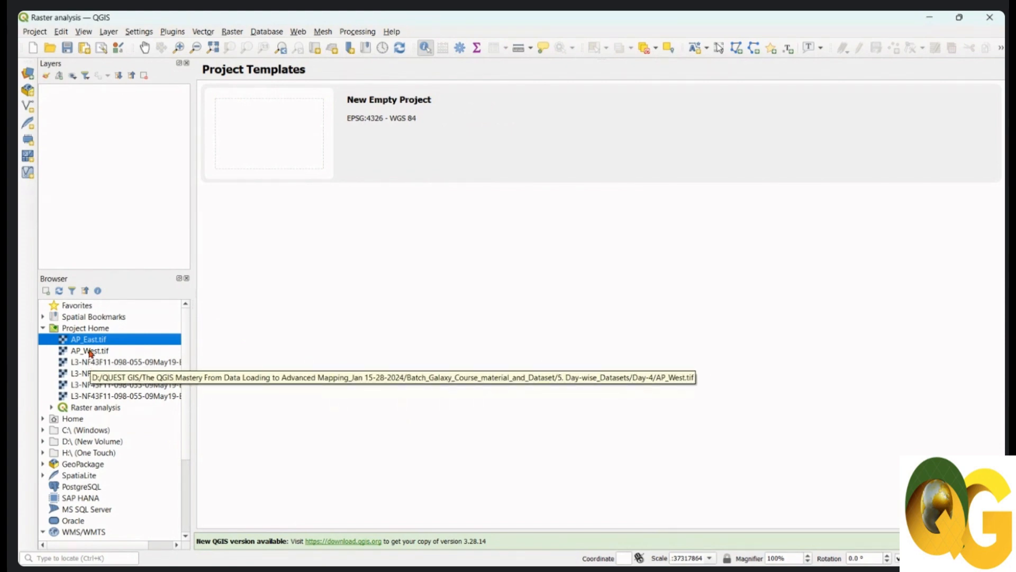
pyautogui.keyDown('ctrl'); pyautogui.click(90, 351); pyautogui.keyUp('ctrl')
pyautogui.moveTo(90, 353); pyautogui.dragTo(544, 306)
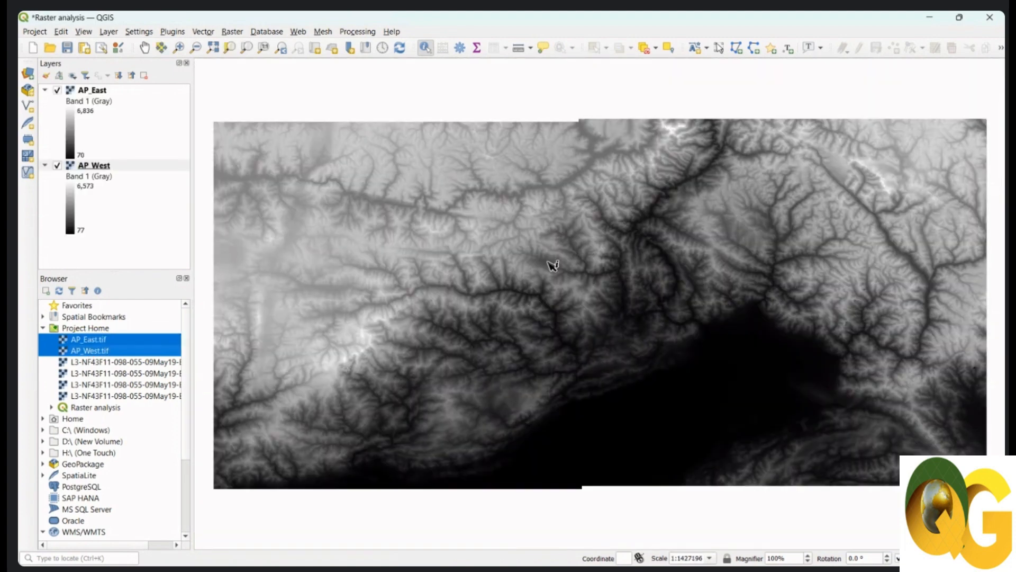
# - Examine the northern seam between the two rasters and toggle AP_East's visibility off and on to compare their coverage
pyautogui.scroll(2, 586, 113)
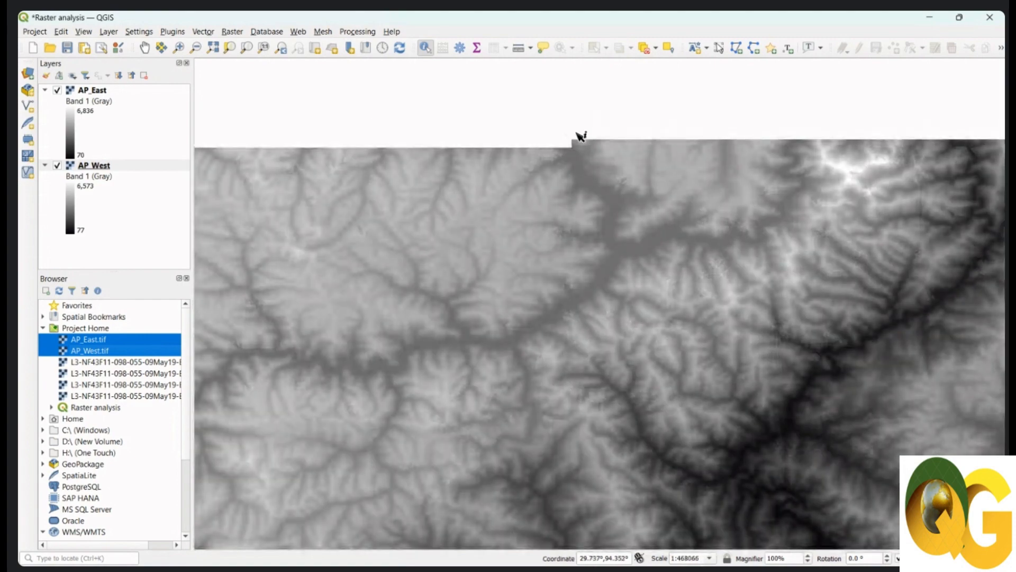
pyautogui.scroll(2, 578, 135)
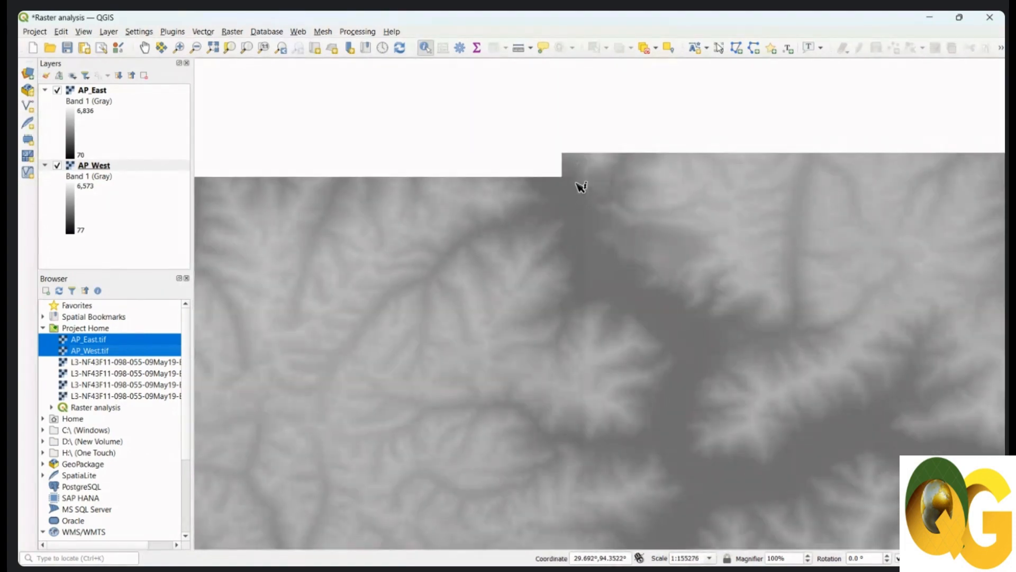
pyautogui.scroll(2, 581, 175)
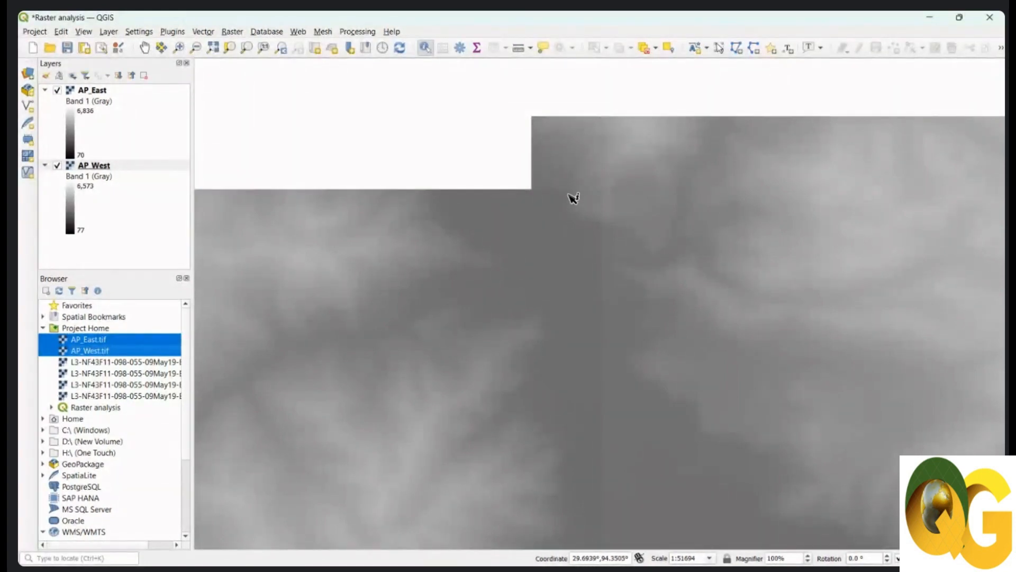
pyautogui.scroll(-2, 564, 162)
pyautogui.scroll(-6, 547, 154)
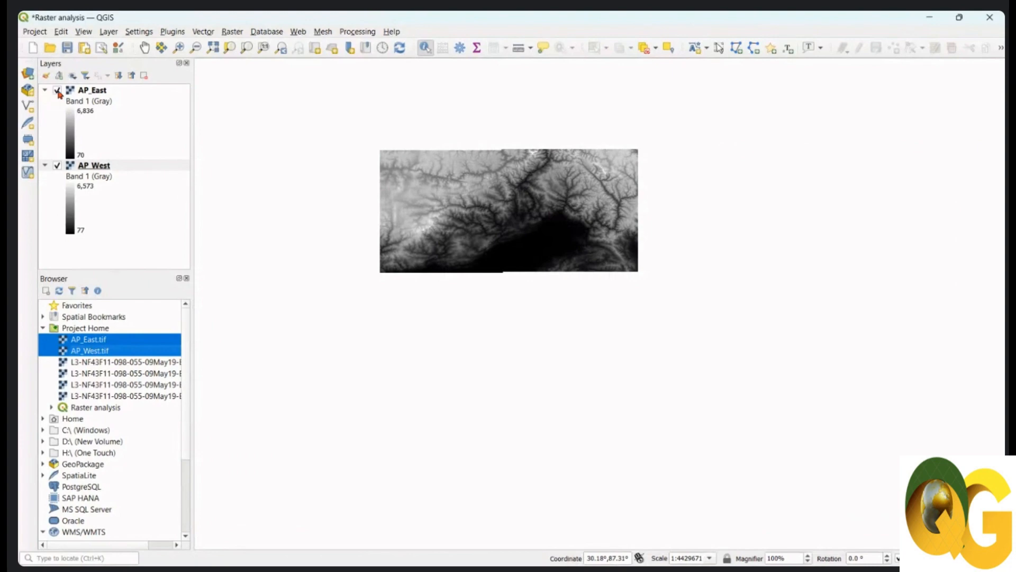
pyautogui.click(58, 92)
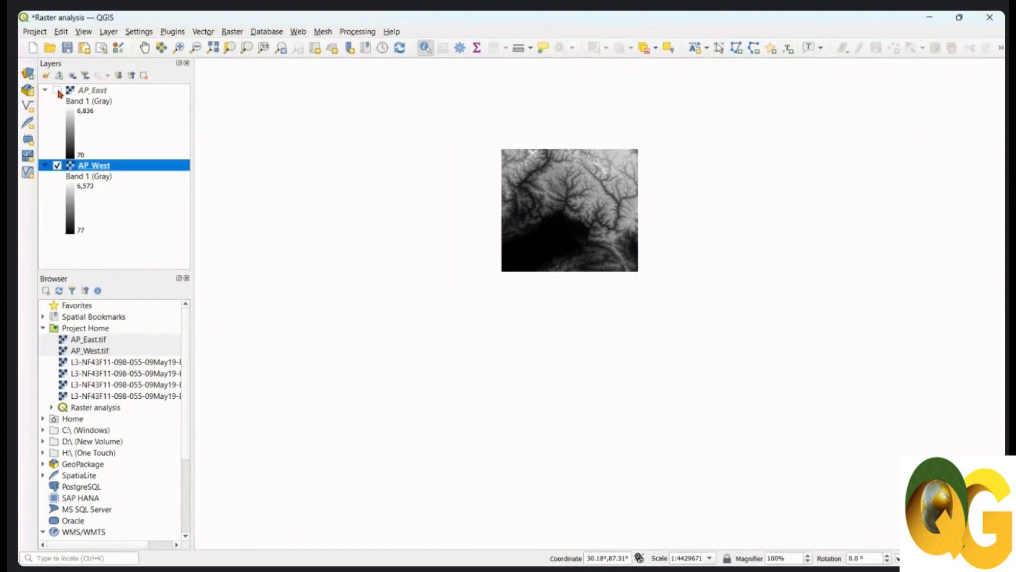
pyautogui.click(58, 91)
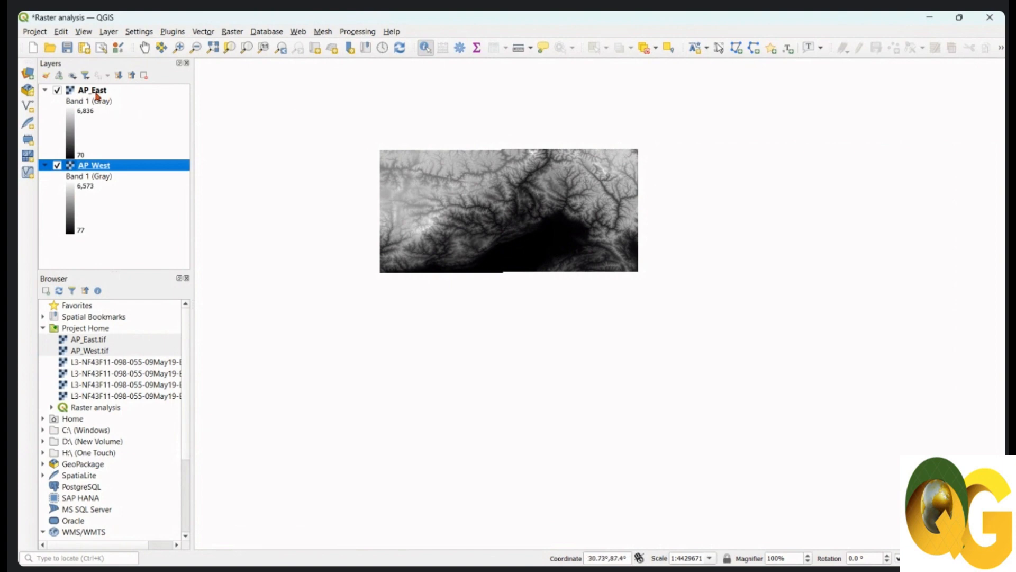
# - Open the AP_East layer's properties and check its data type in the layer information
pyautogui.moveTo(96, 95)
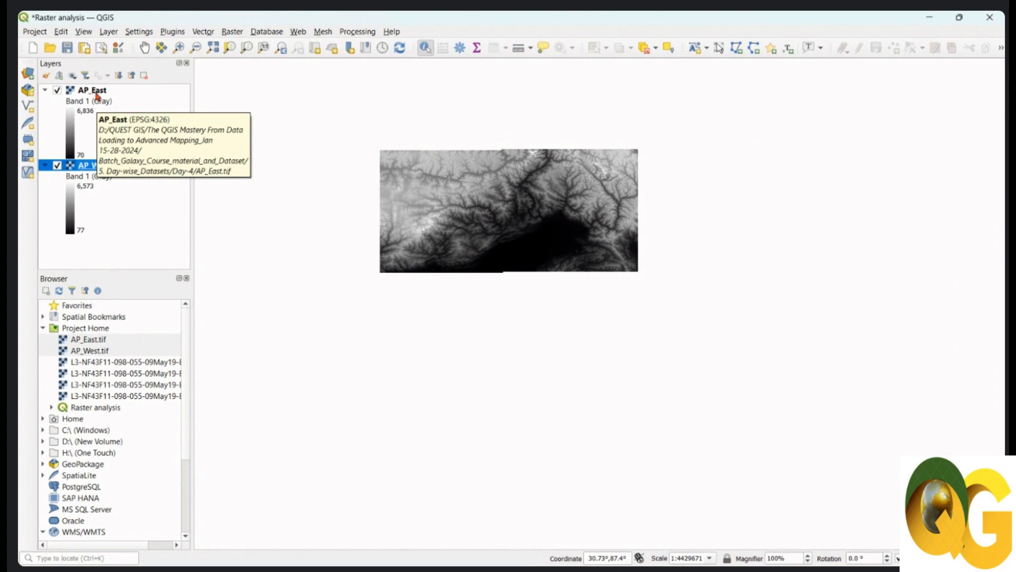
pyautogui.click(97, 95)
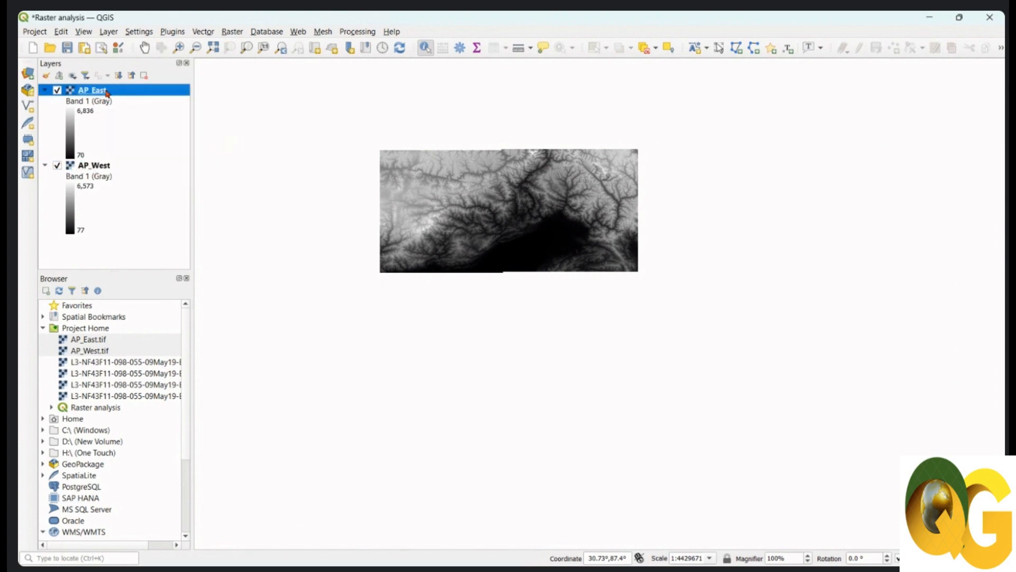
pyautogui.rightClick(106, 93)
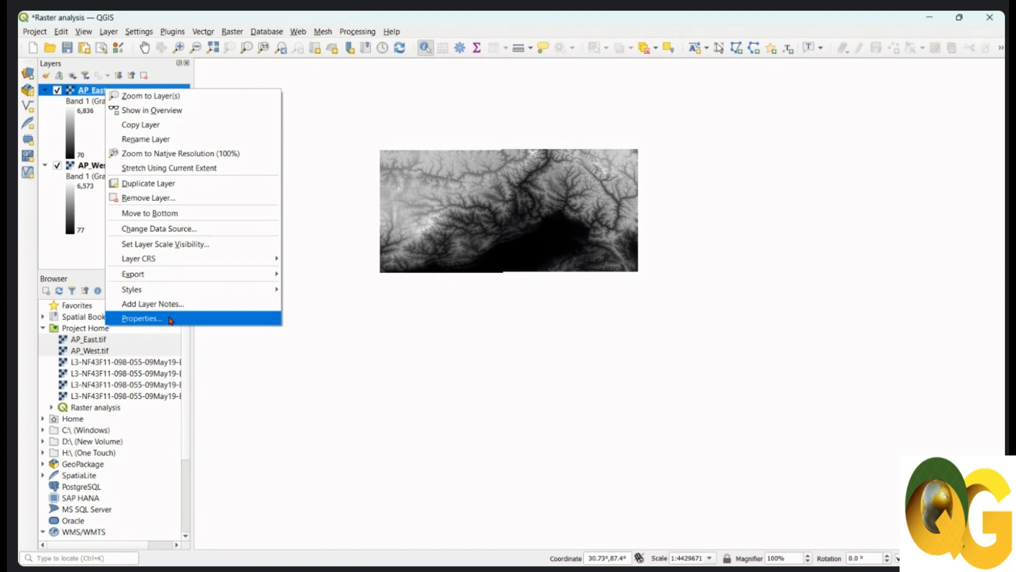
pyautogui.click(170, 319)
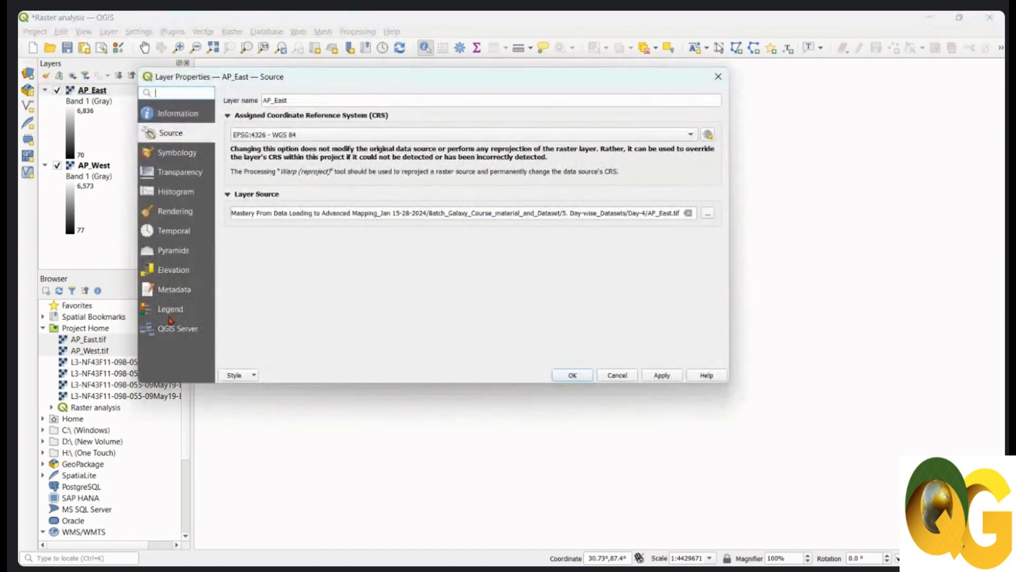
pyautogui.click(179, 119)
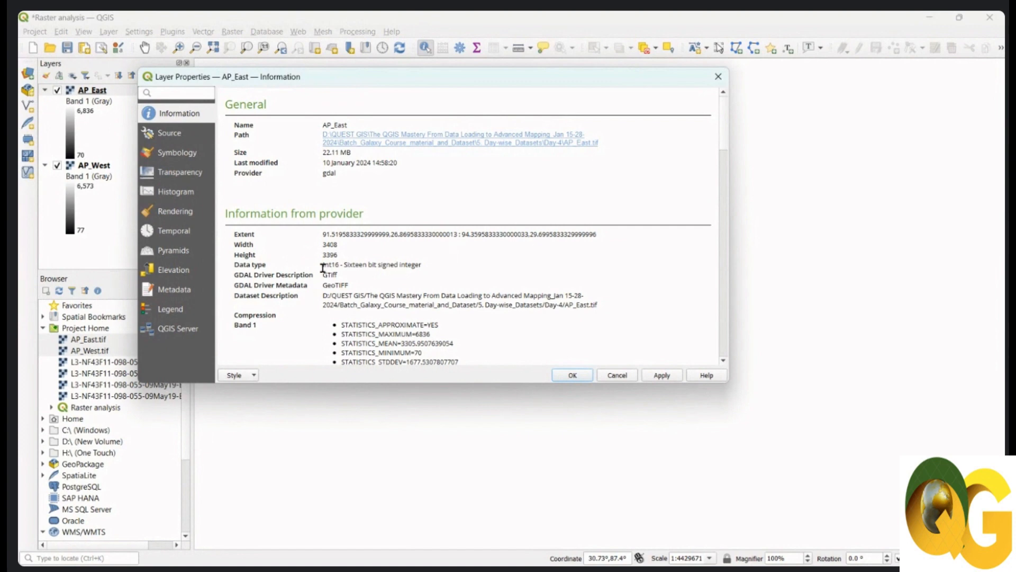
pyautogui.moveTo(323, 265); pyautogui.dragTo(426, 267)
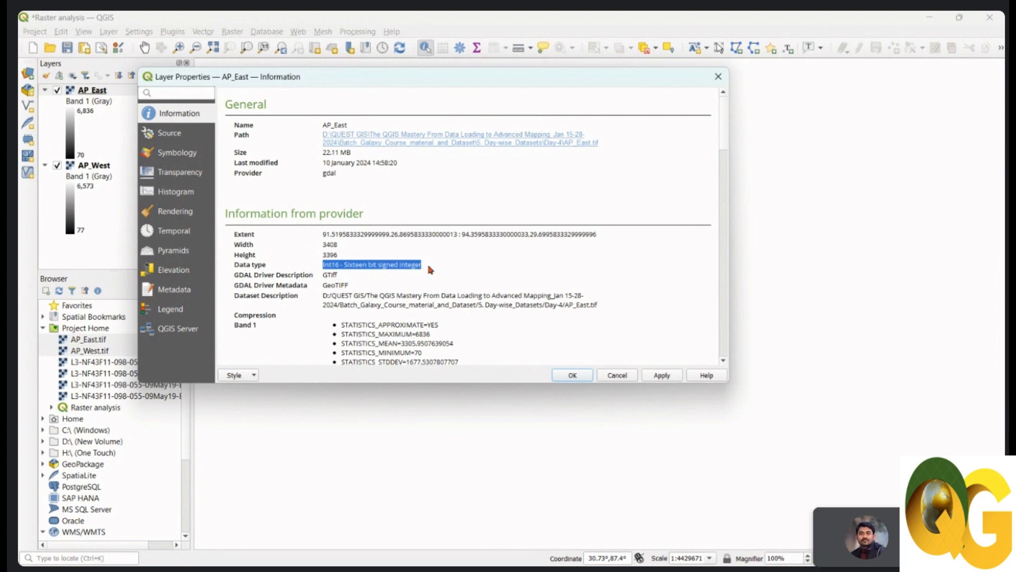
pyautogui.click(394, 273)
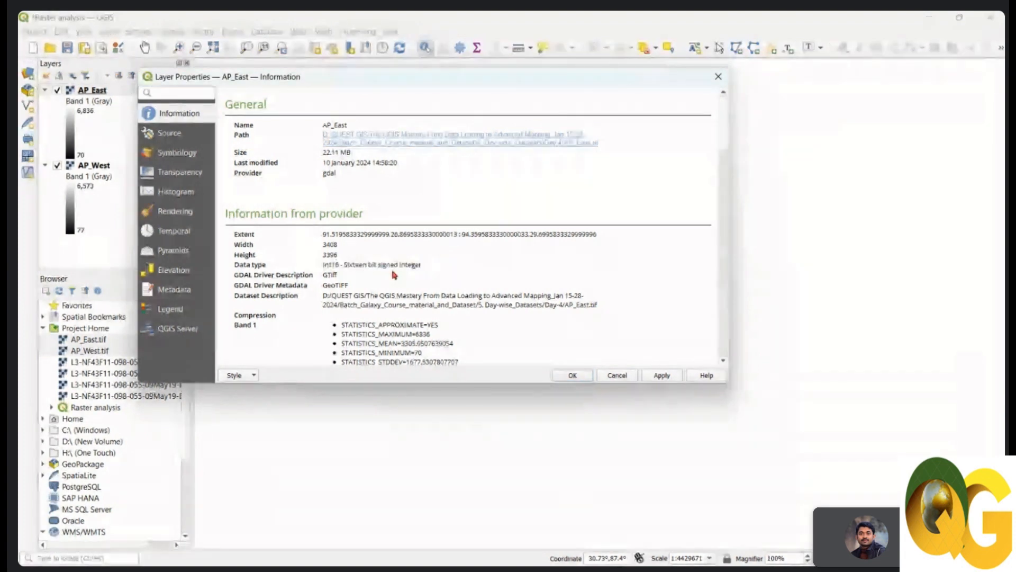
pyautogui.moveTo(339, 264); pyautogui.dragTo(323, 264)
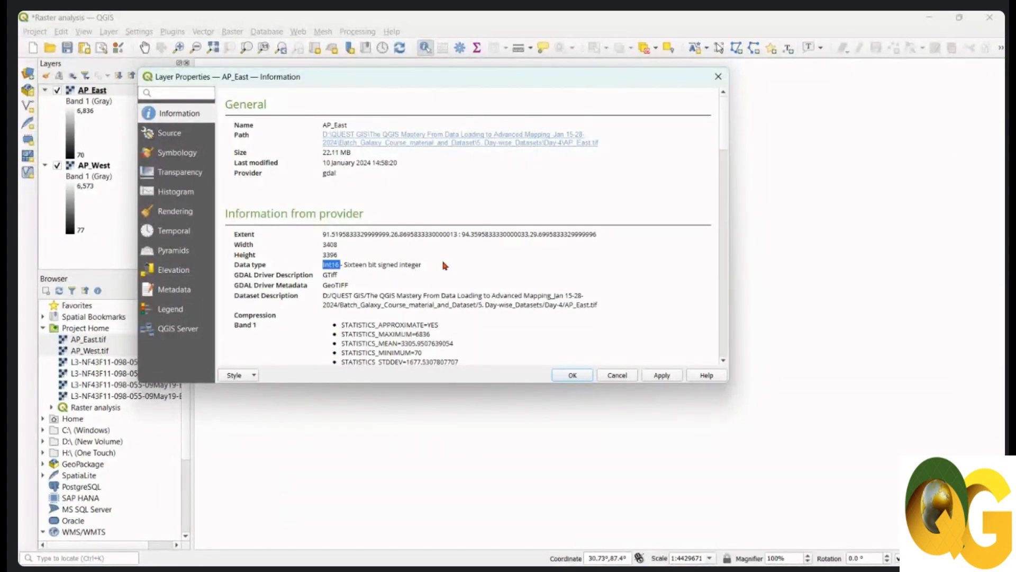
# - Review the rest of AP_East's layer information, including statistics, CRS, bands and data type, and close the properties
pyautogui.scroll(-3, 445, 266)
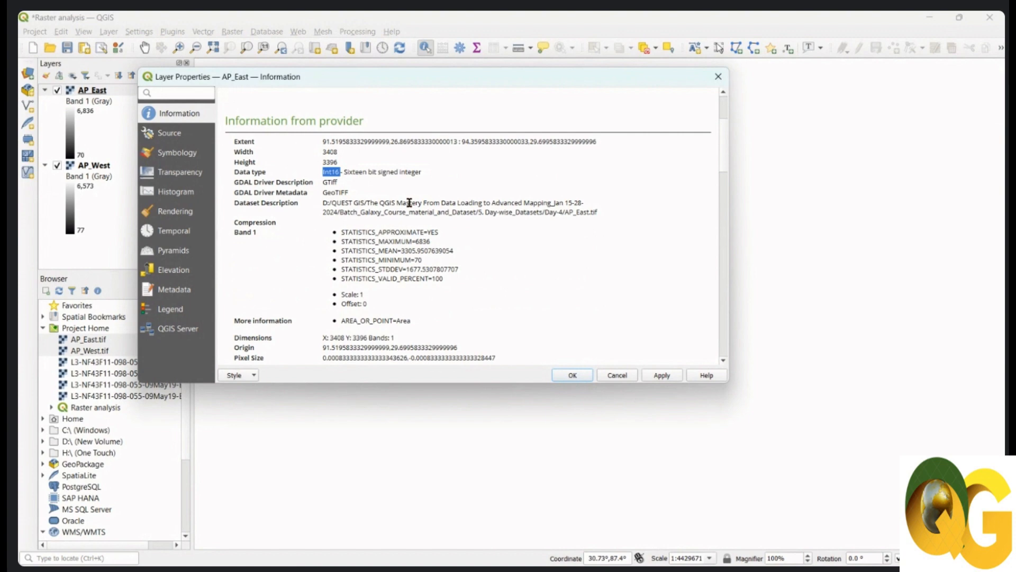
pyautogui.scroll(-6, 409, 203)
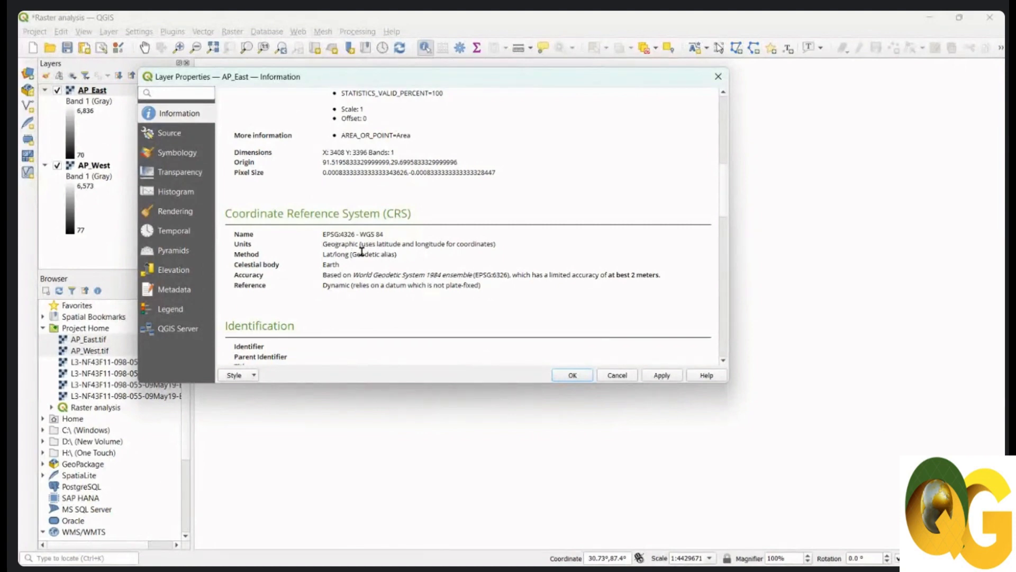
pyautogui.scroll(-8, 374, 297)
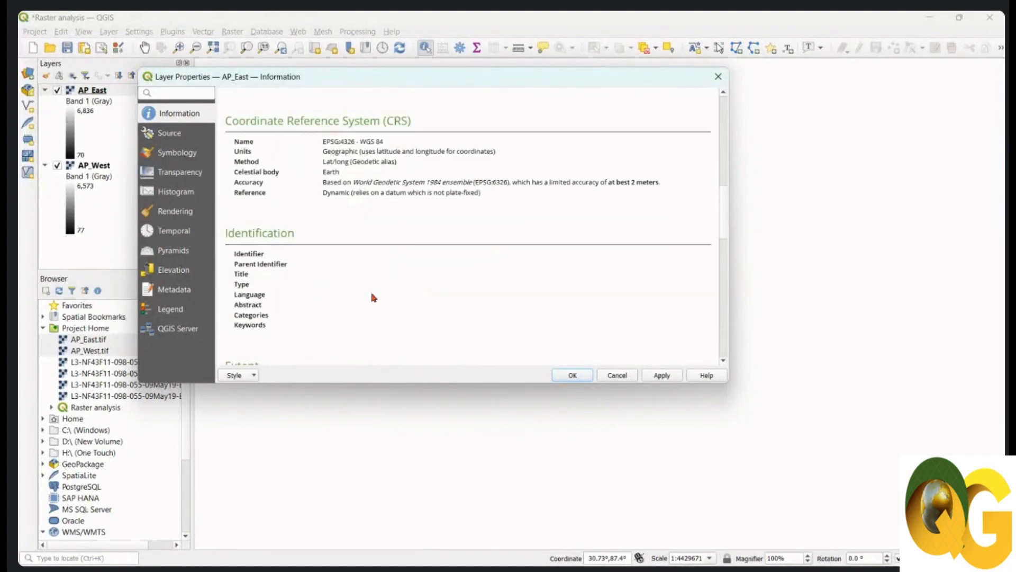
pyautogui.scroll(-2, 374, 297)
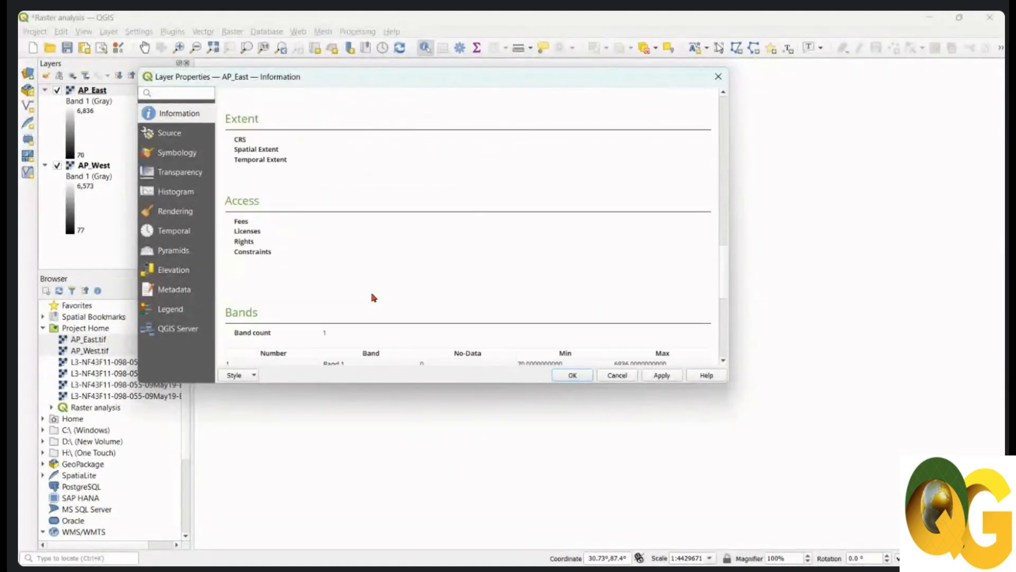
pyautogui.scroll(-3, 374, 297)
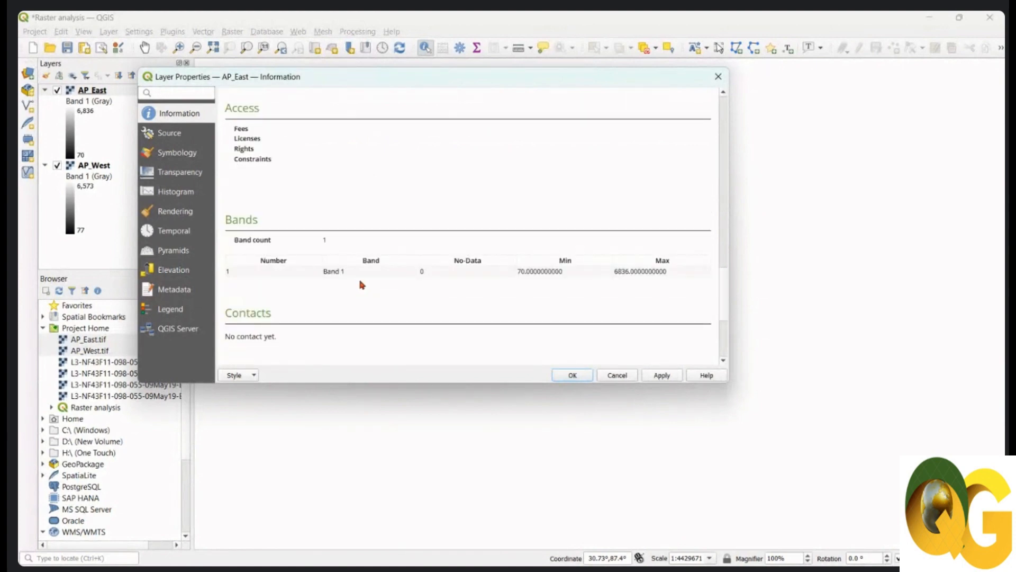
pyautogui.scroll(-3, 358, 277)
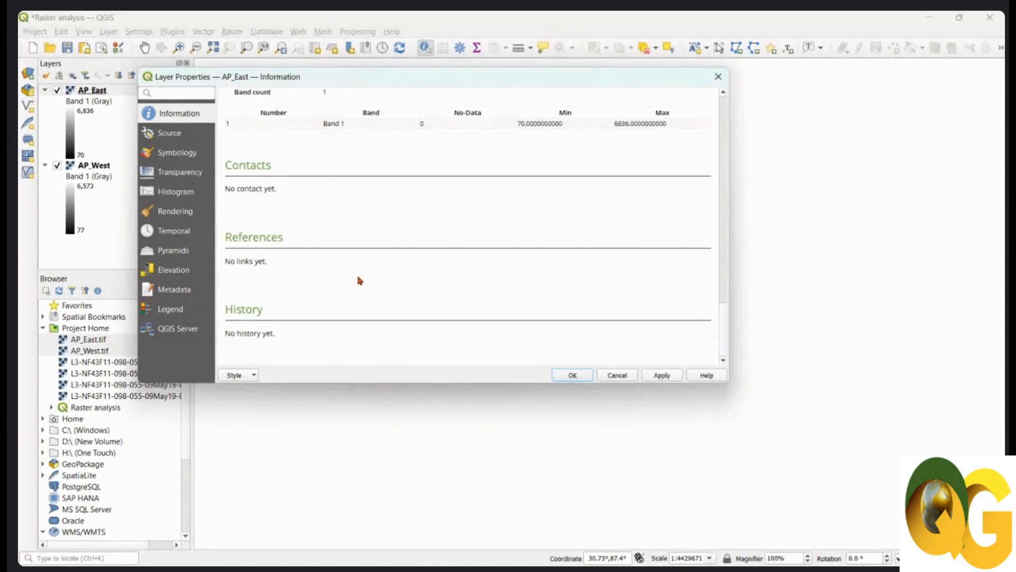
pyautogui.scroll(10, 360, 281)
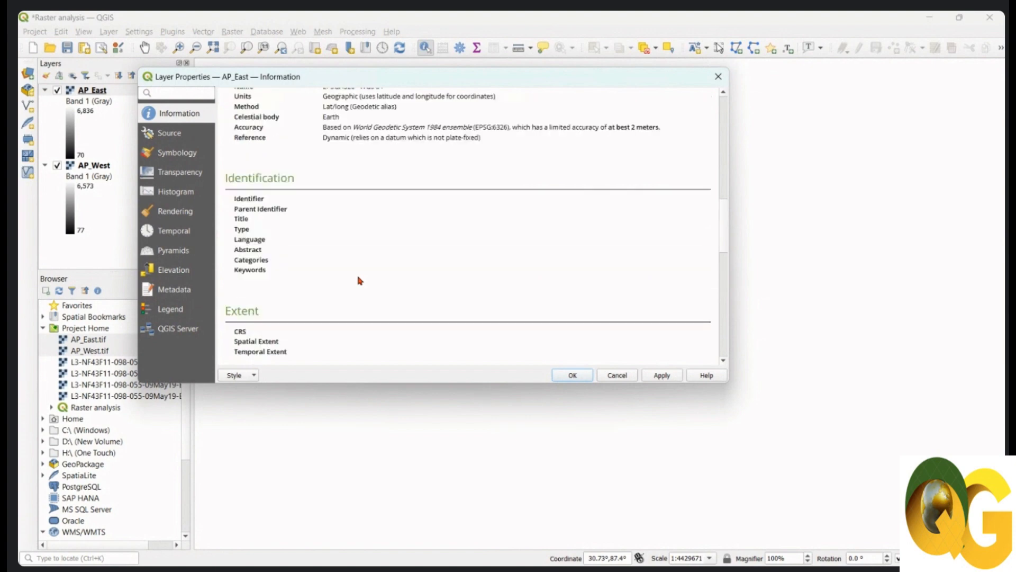
pyautogui.scroll(5, 360, 280)
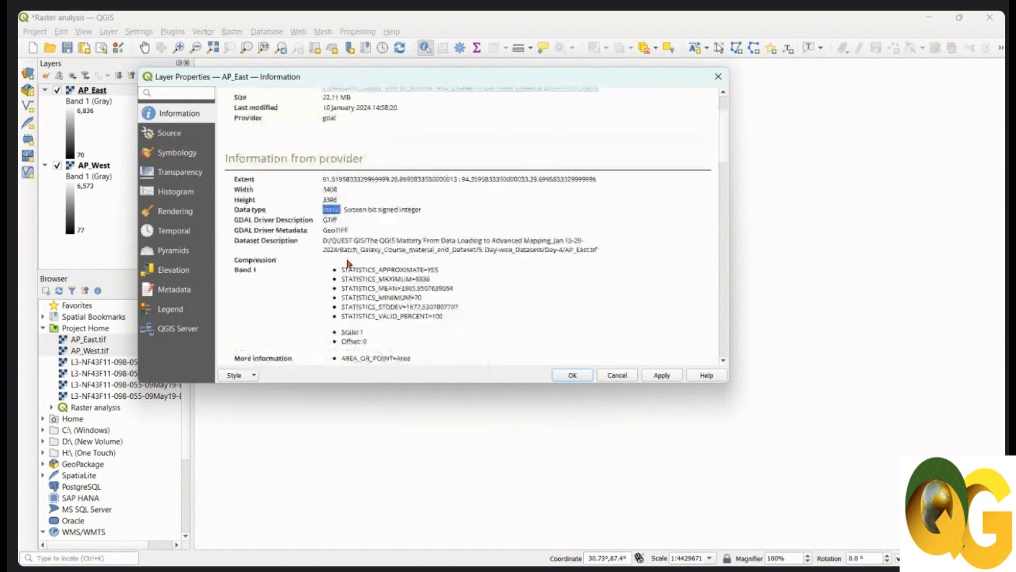
pyautogui.moveTo(428, 212); pyautogui.dragTo(323, 211)
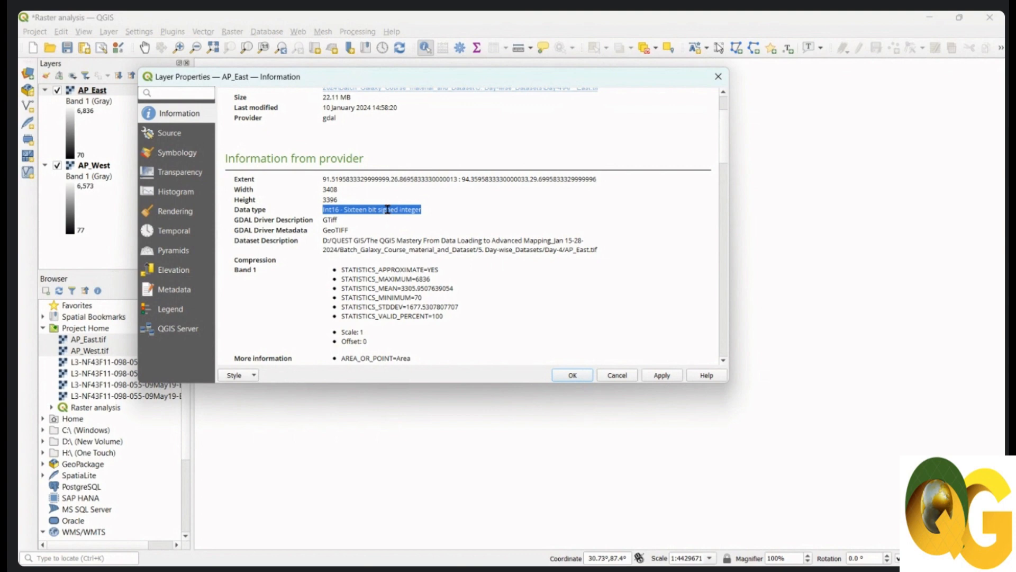
pyautogui.click(573, 376)
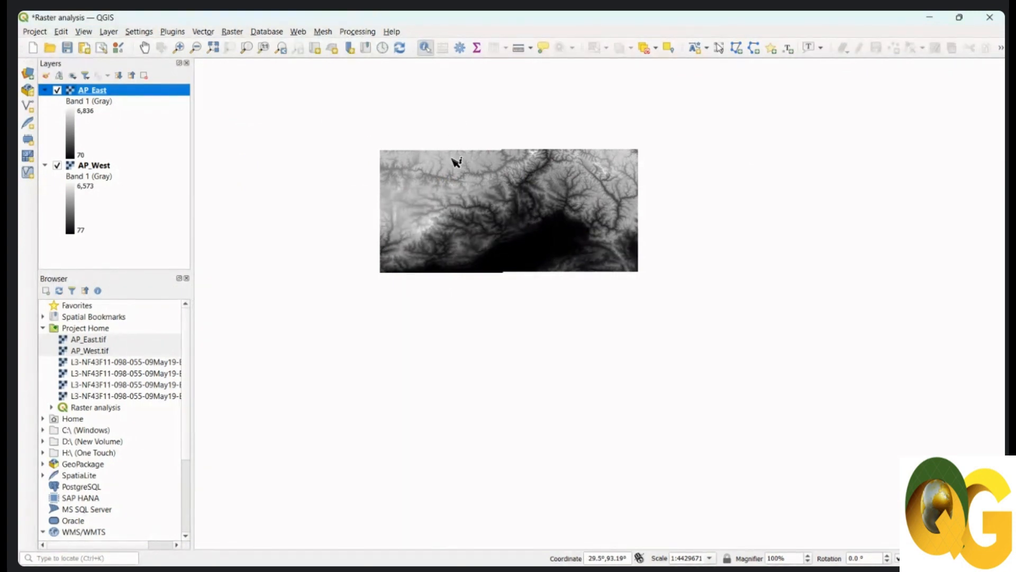
# - Open the raster Merge tool and choose AP_East and AP_West as its input layers
pyautogui.click(233, 32)
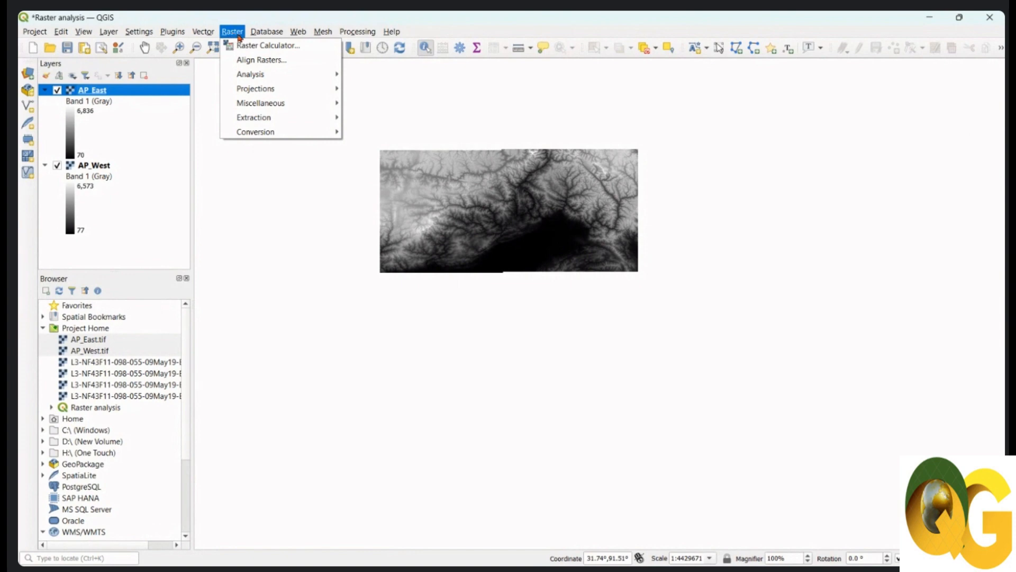
pyautogui.moveTo(255, 79)
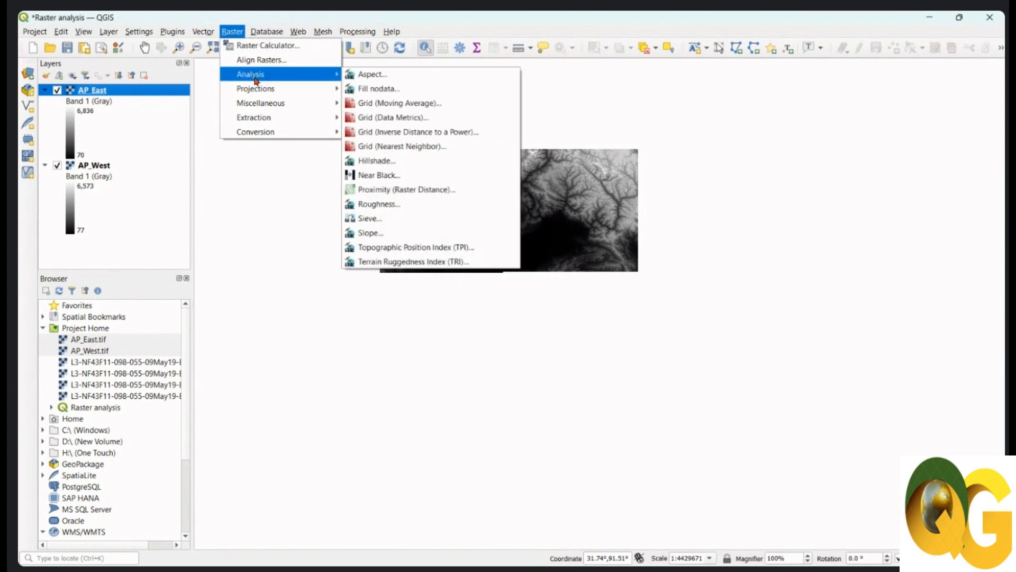
pyautogui.moveTo(260, 105)
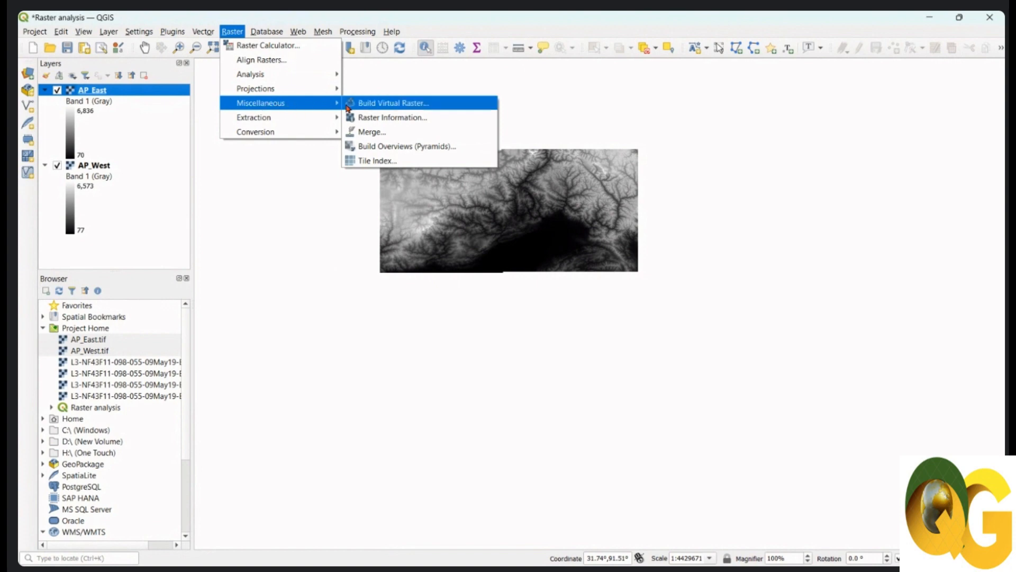
pyautogui.click(404, 136)
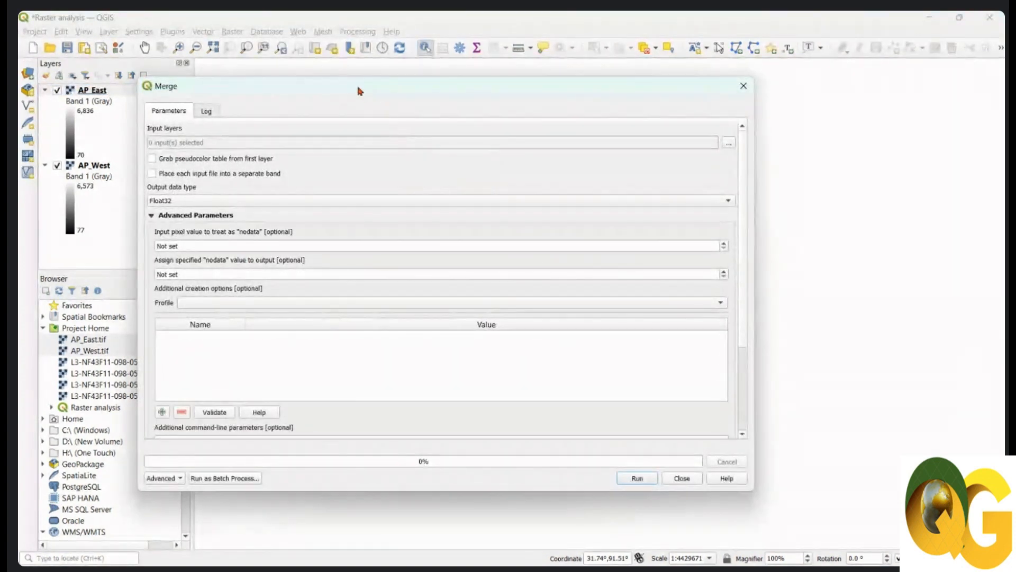
pyautogui.moveTo(359, 91); pyautogui.dragTo(424, 79)
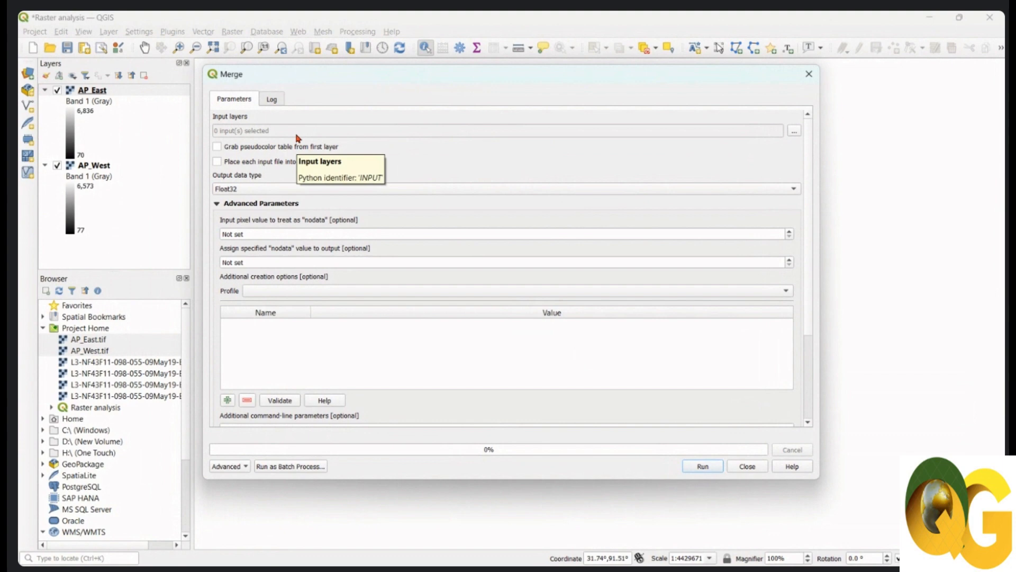
pyautogui.click(796, 132)
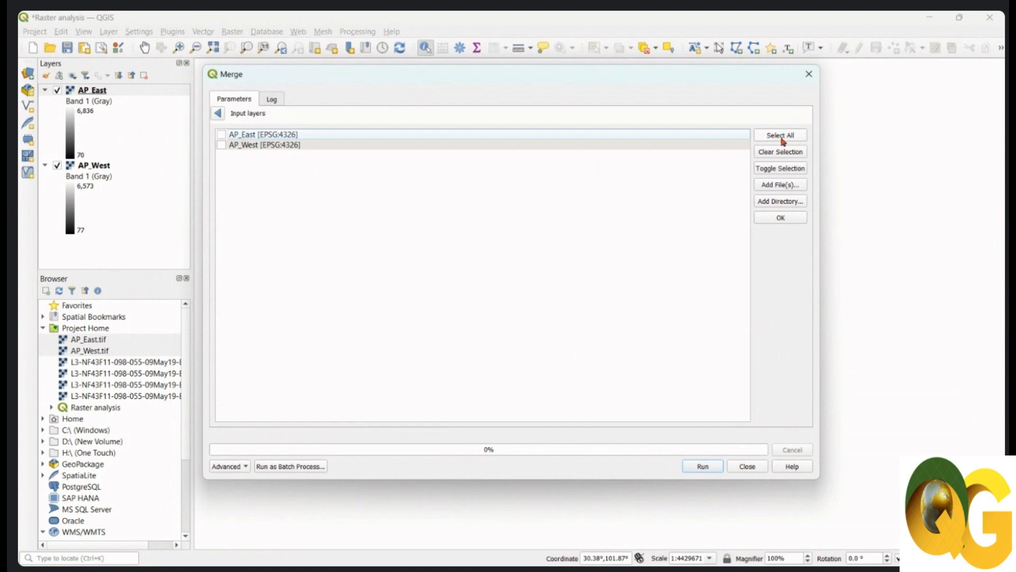
pyautogui.click(222, 135)
pyautogui.click(222, 145)
pyautogui.click(218, 114)
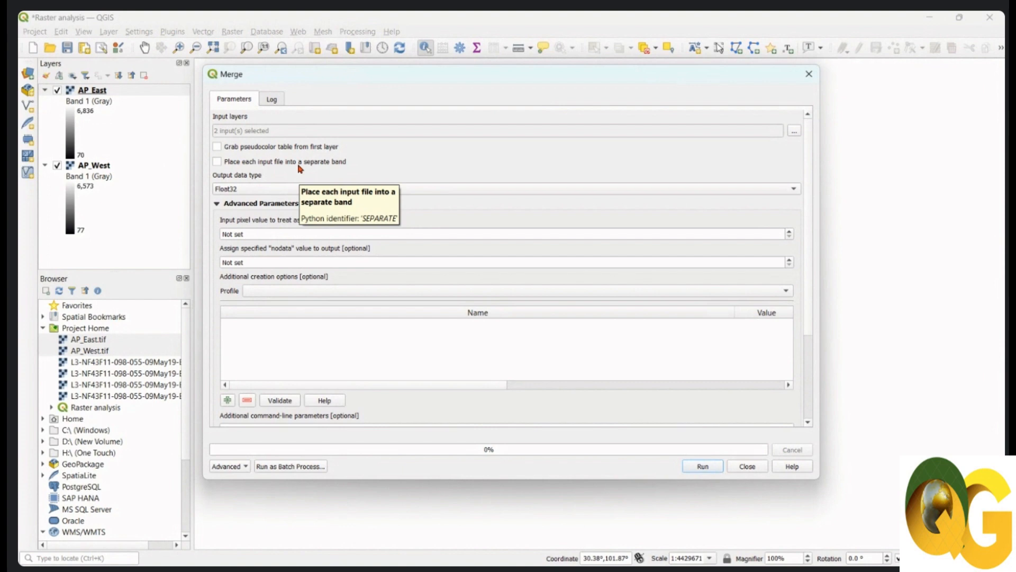
# - Set the merge output data type to Int16, run the merge to a temporary file and close the tool
pyautogui.click(270, 188)
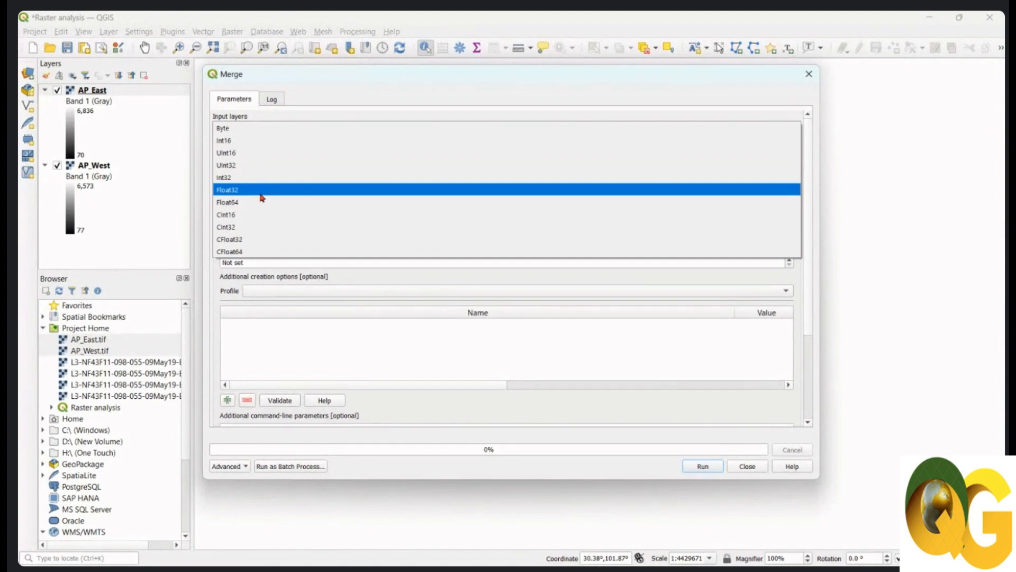
pyautogui.click(251, 141)
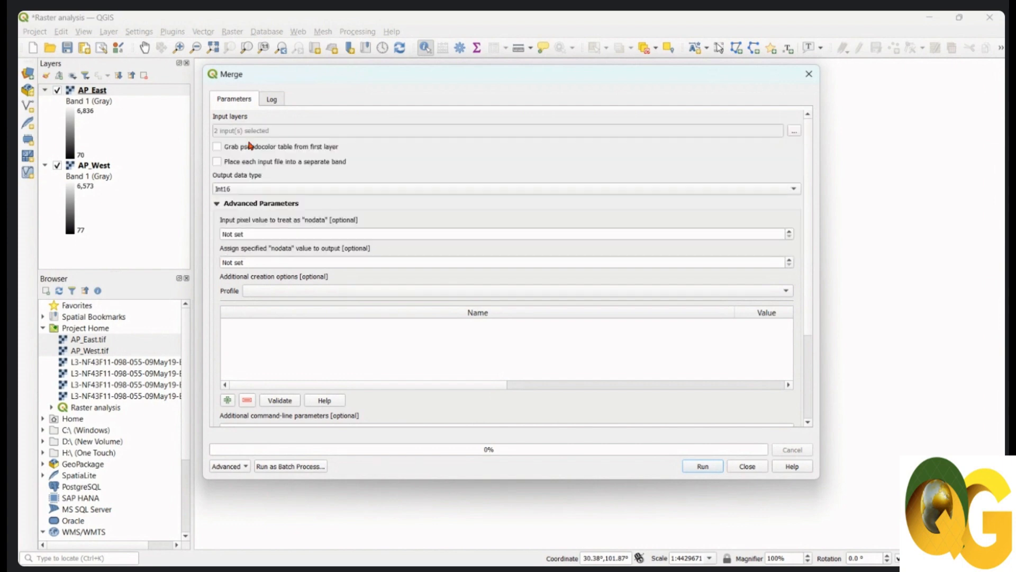
pyautogui.moveTo(809, 250); pyautogui.dragTo(799, 331)
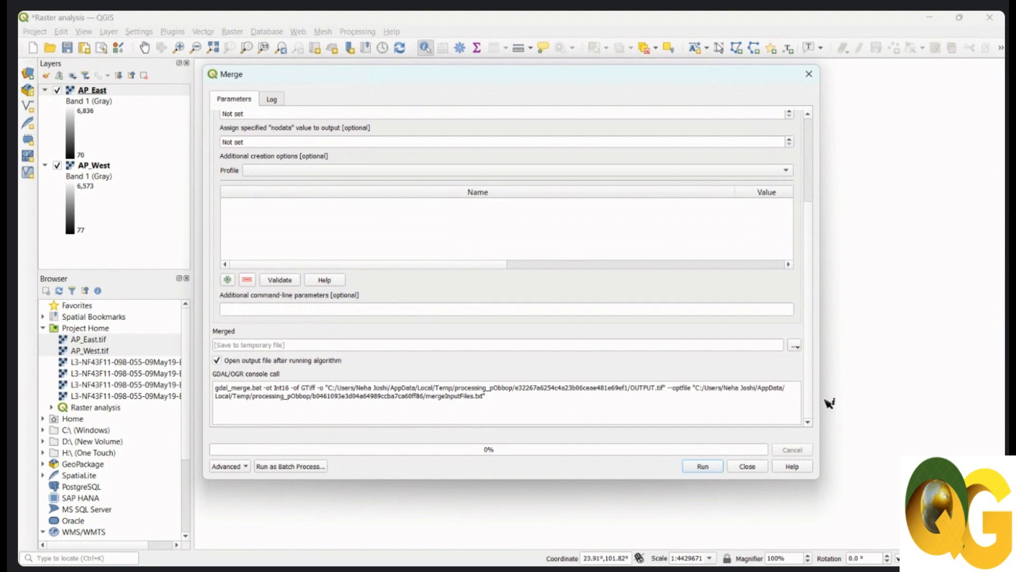
pyautogui.click(795, 346)
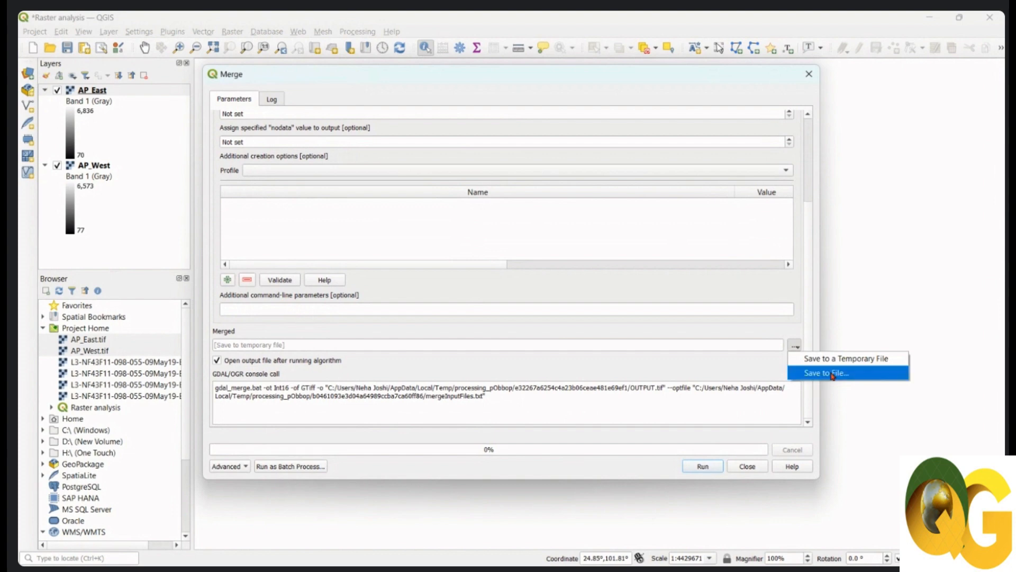
pyautogui.click(706, 467)
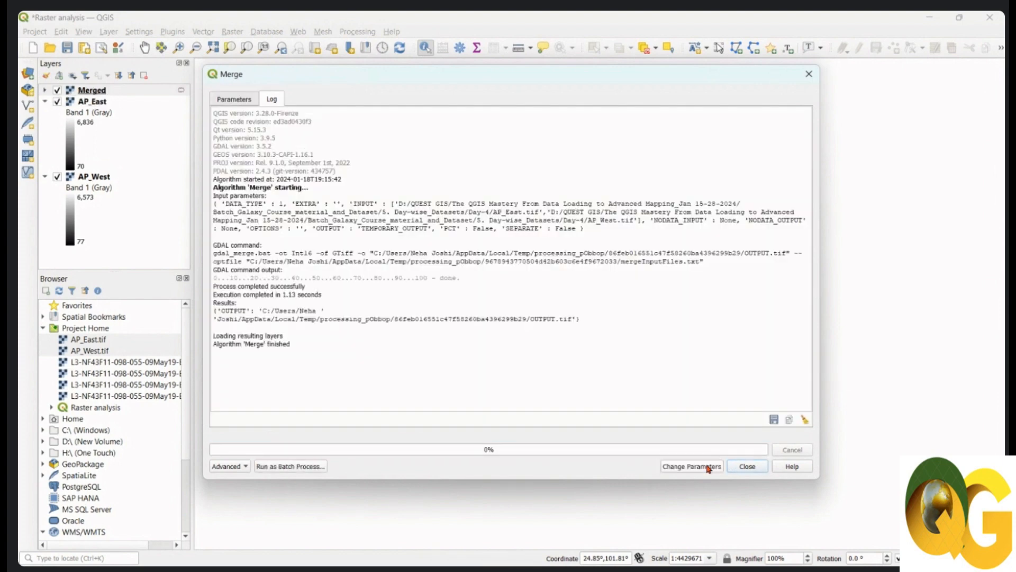
pyautogui.click(747, 466)
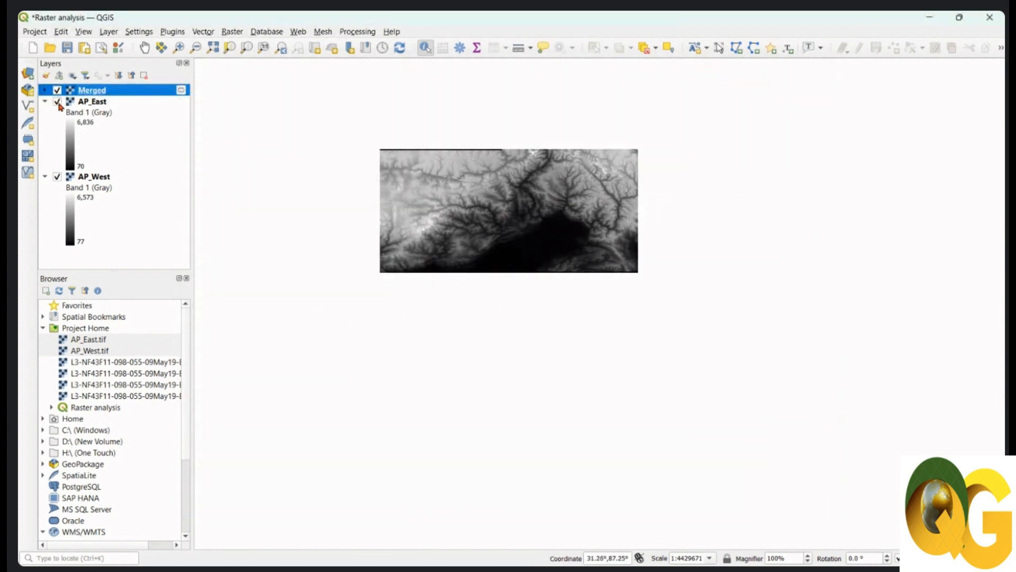
# - Hide AP_East and AP_West, and toggle the Merged layer off and on to check its coverage
pyautogui.click(57, 102)
pyautogui.click(57, 176)
pyautogui.click(56, 90)
pyautogui.click(56, 90)
pyautogui.click(57, 91)
pyautogui.click(56, 90)
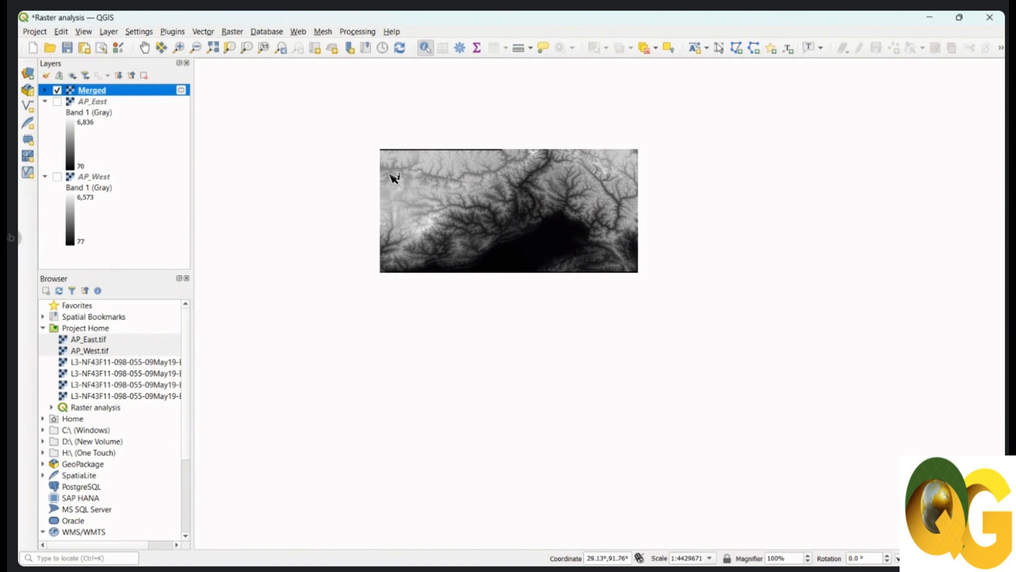
# - Open the Warp (Reproject) tool with the Merged raster as its input layer
pyautogui.click(232, 32)
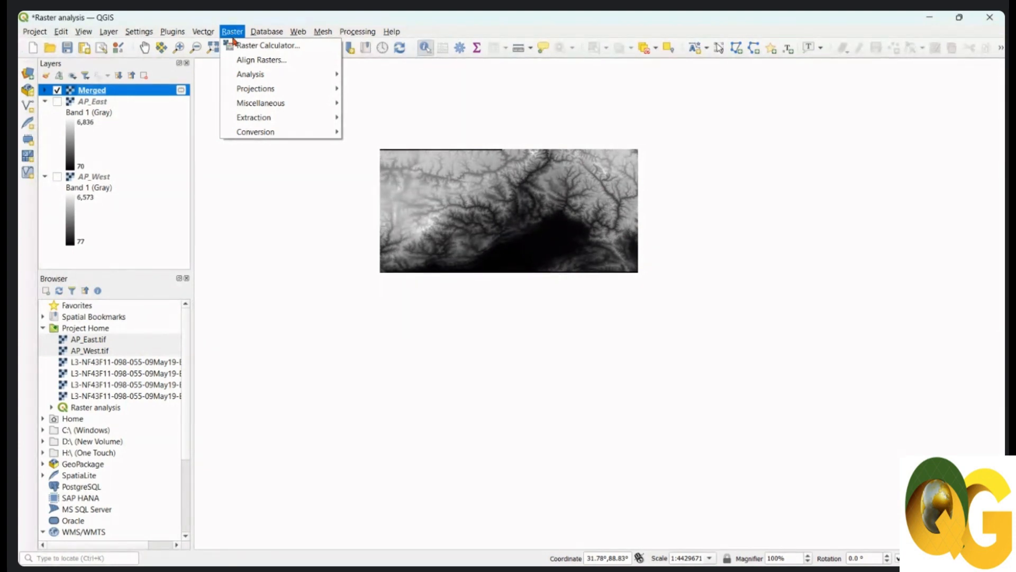
pyautogui.moveTo(279, 138)
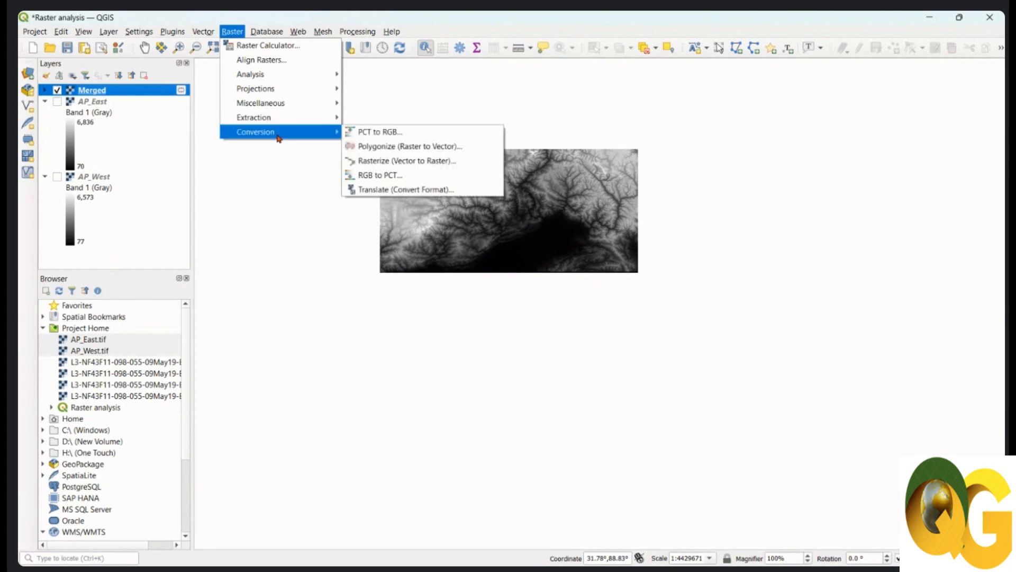
pyautogui.moveTo(279, 119)
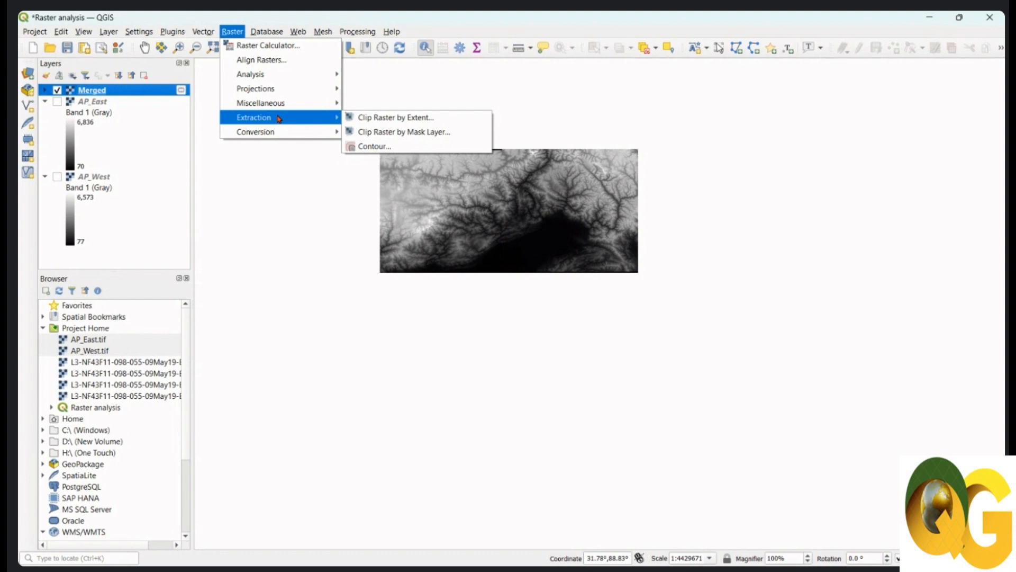
pyautogui.moveTo(246, 94)
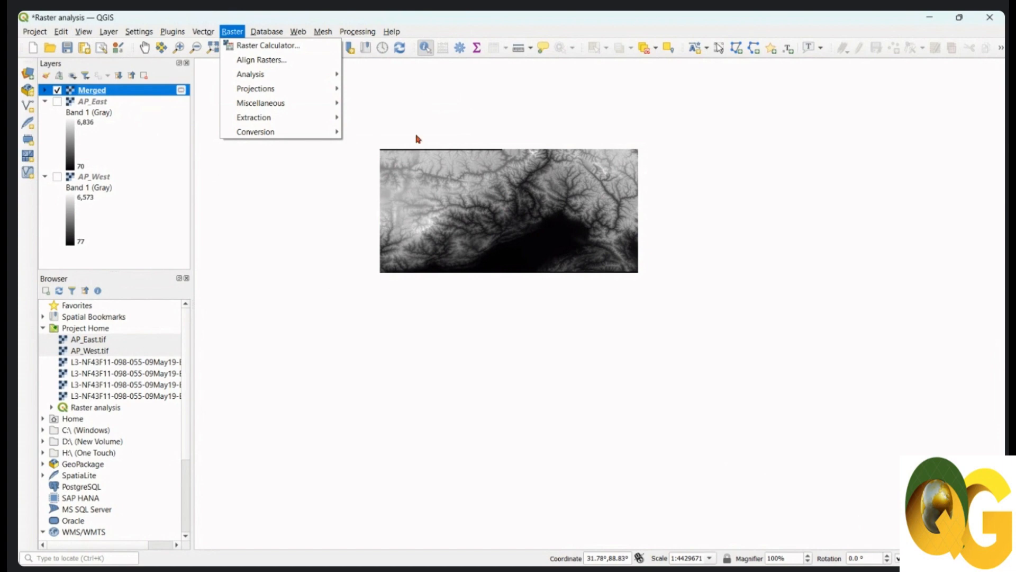
pyautogui.moveTo(309, 88)
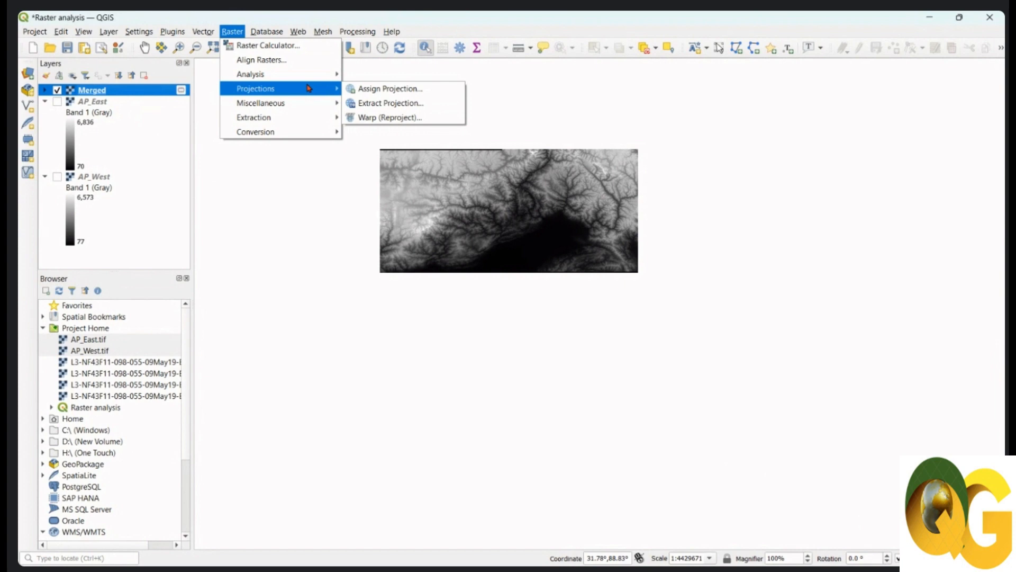
pyautogui.click(400, 126)
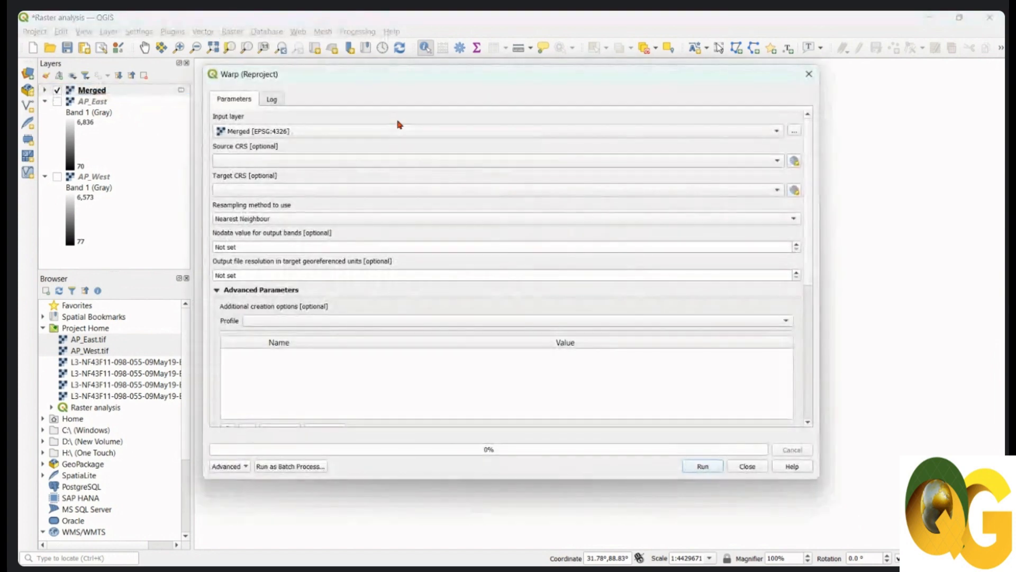
pyautogui.click(296, 134)
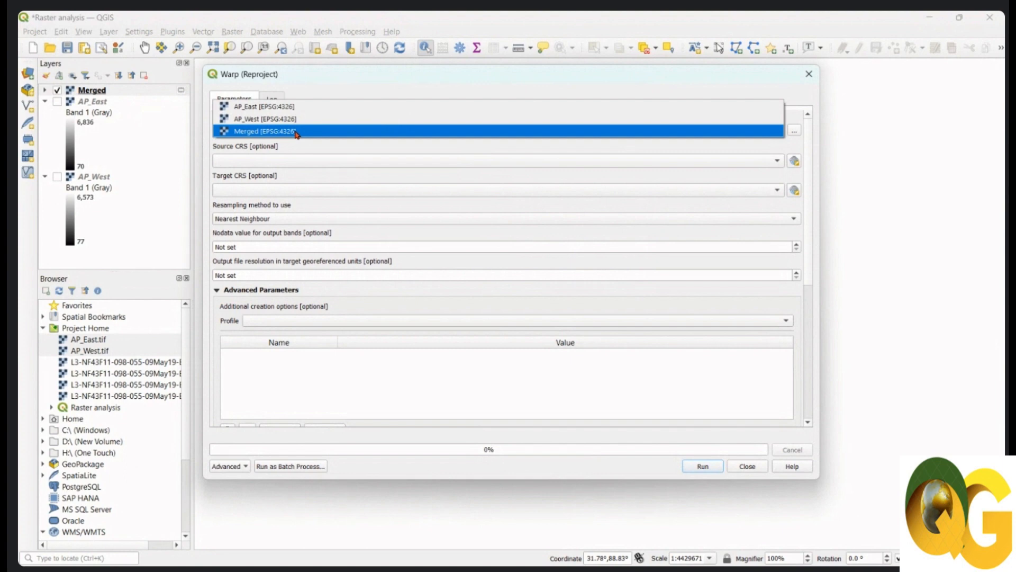
pyautogui.click(296, 132)
# - Set the source CRS to the project's EPSG:4326 - WGS 84 and the target CRS to EPSG:32646 - WGS 84 / UTM zone 46N
pyautogui.click(255, 160)
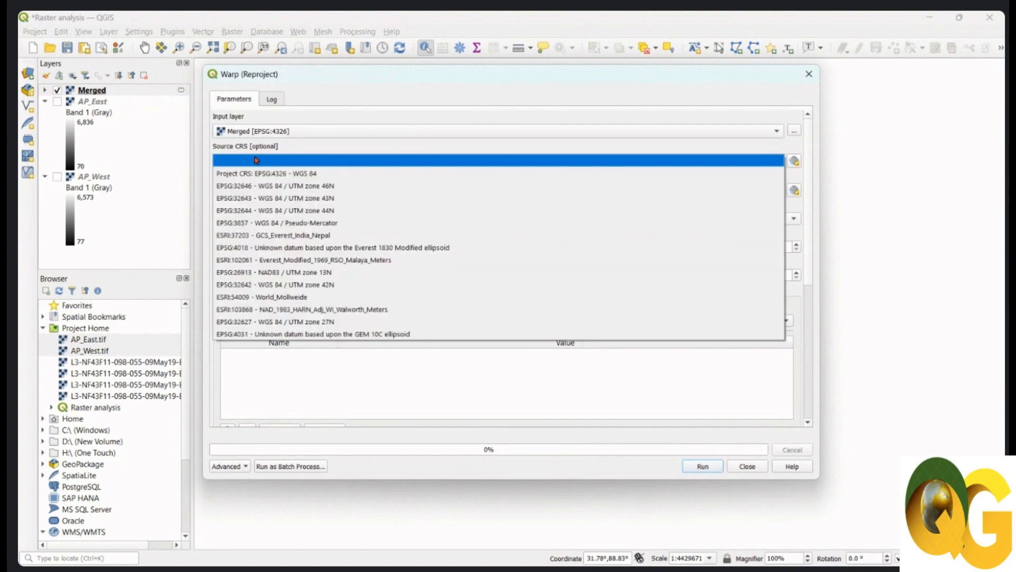
pyautogui.click(323, 175)
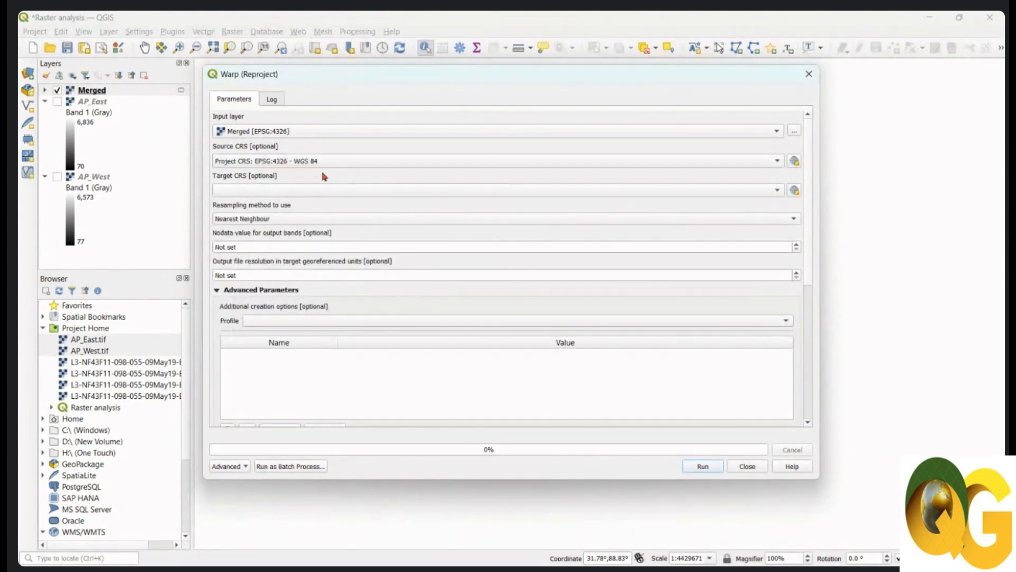
pyautogui.click(310, 189)
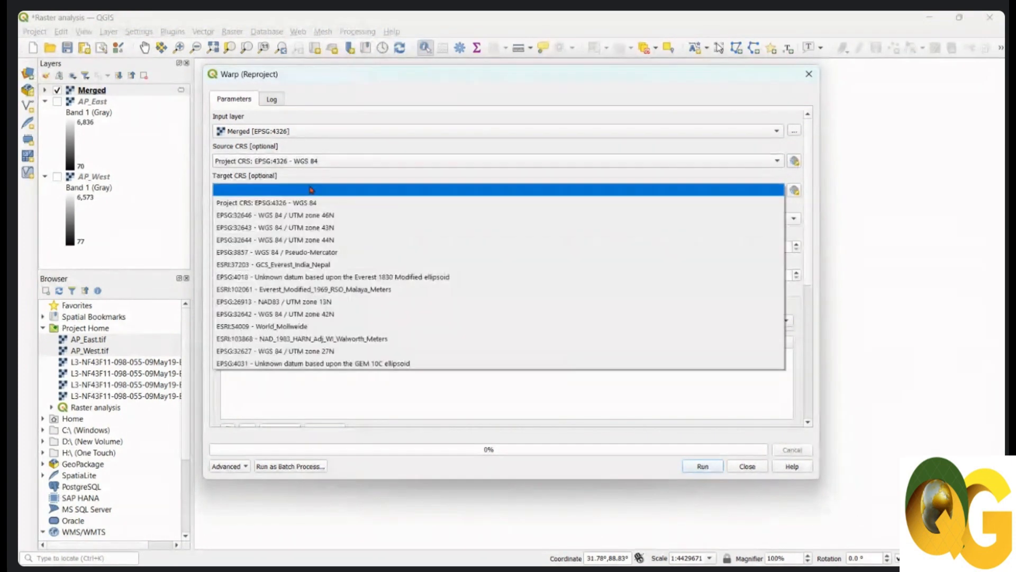
pyautogui.click(322, 216)
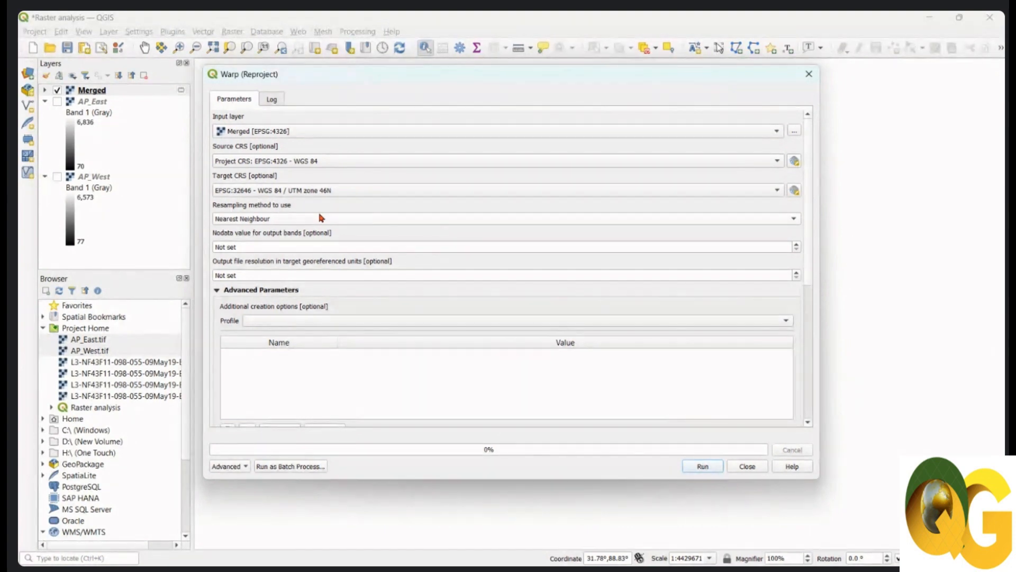
# - Try Cubic as the resampling method and return it to Nearest Neighbour
pyautogui.click(320, 217)
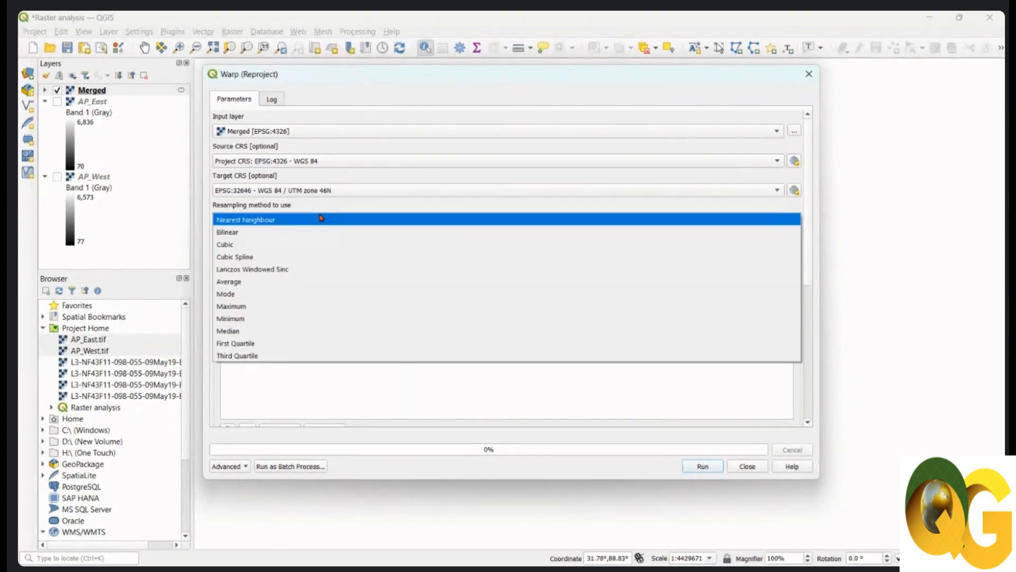
pyautogui.click(308, 246)
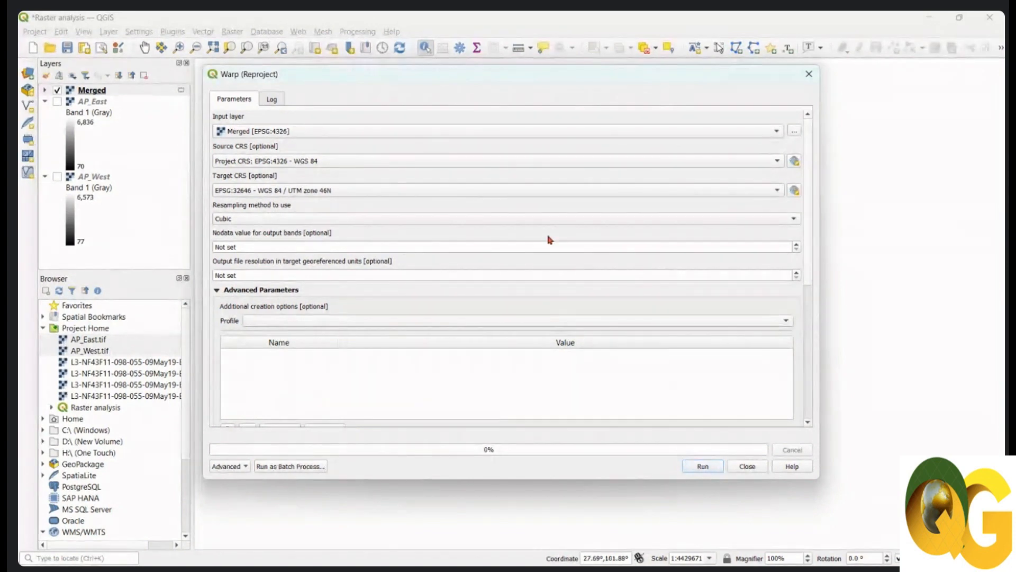
pyautogui.click(253, 222)
pyautogui.click(278, 197)
# - Review the gdalwarp console call against the chosen parameters and run the reprojection to a temporary file
pyautogui.moveTo(810, 231); pyautogui.dragTo(807, 385)
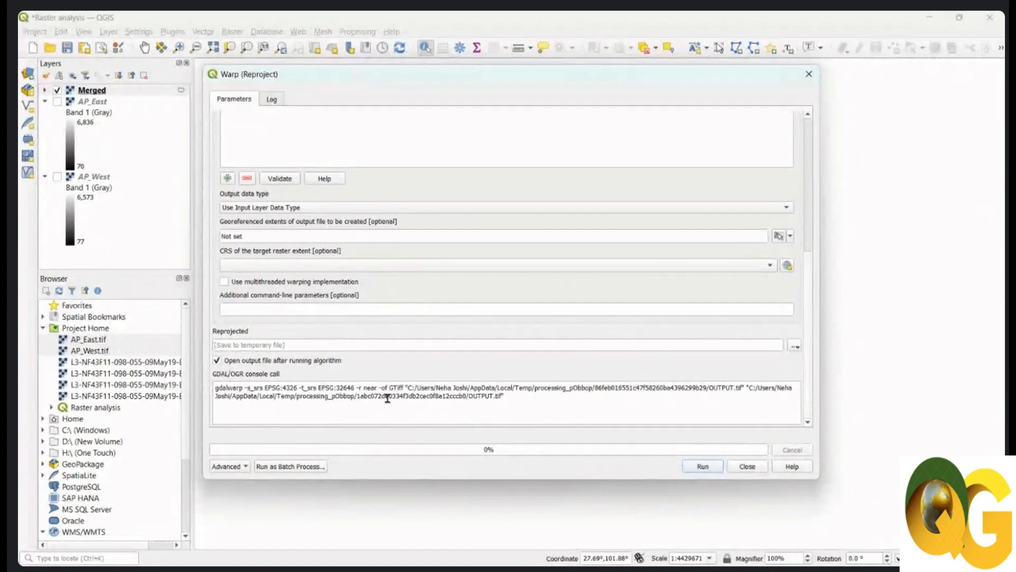
pyautogui.moveTo(455, 402); pyautogui.dragTo(214, 388)
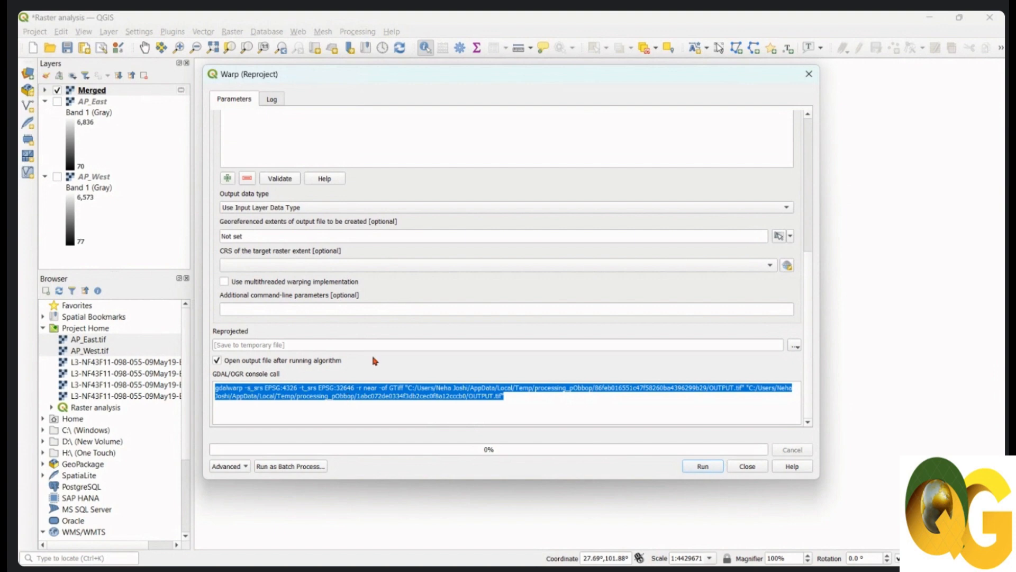
pyautogui.click(524, 397)
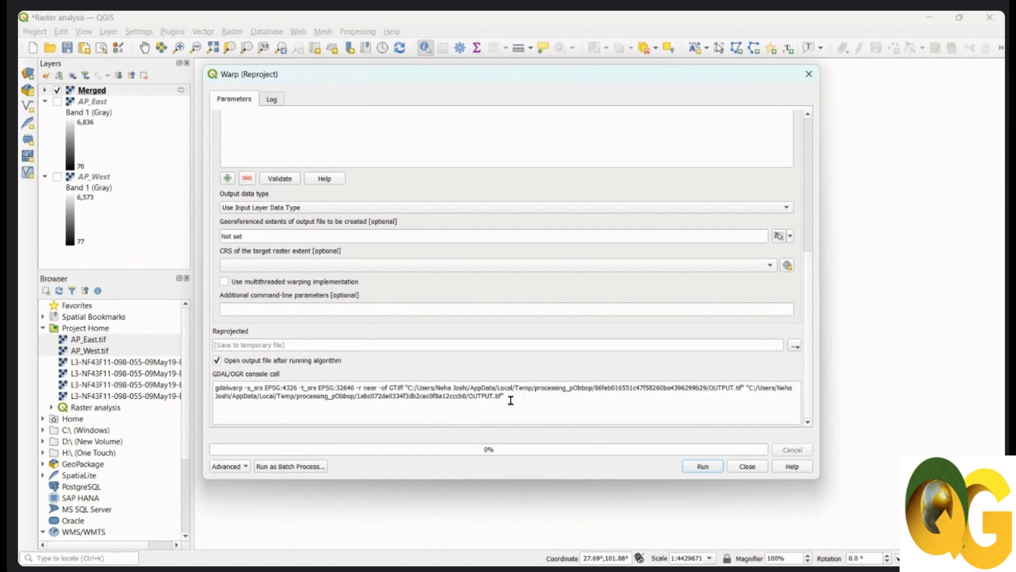
pyautogui.moveTo(507, 397); pyautogui.dragTo(217, 386)
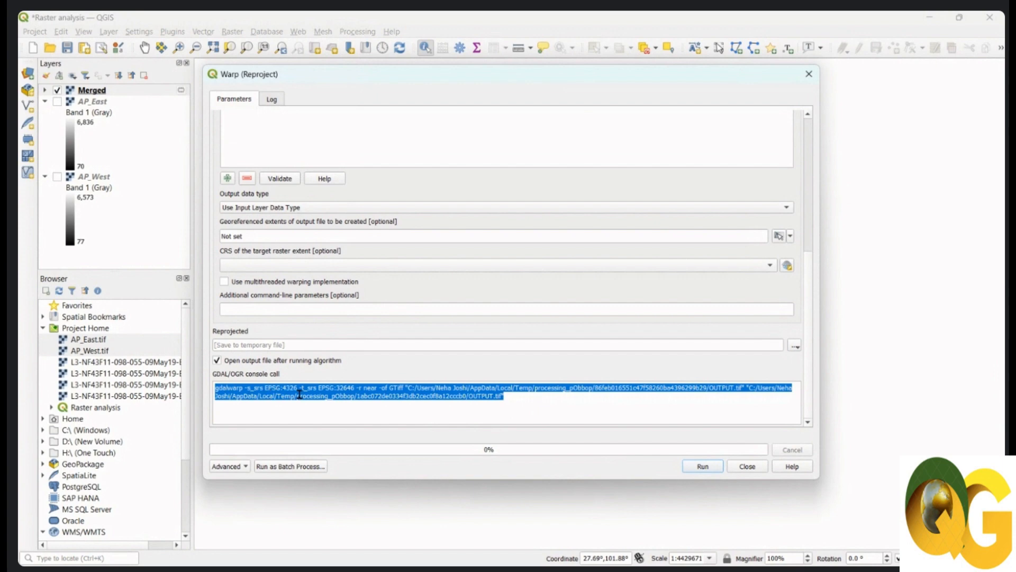
pyautogui.click(390, 385)
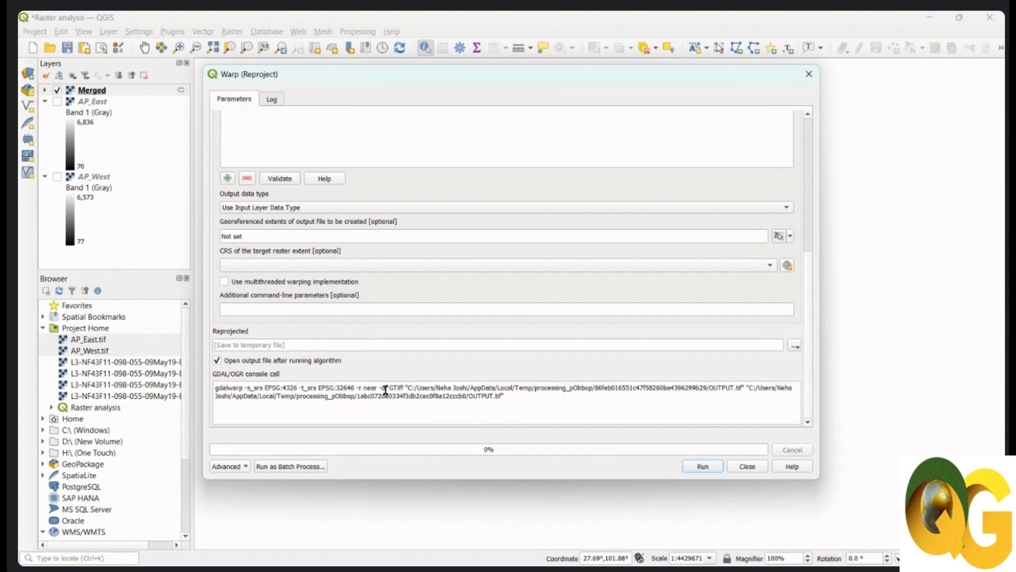
pyautogui.scroll(5, 809, 311)
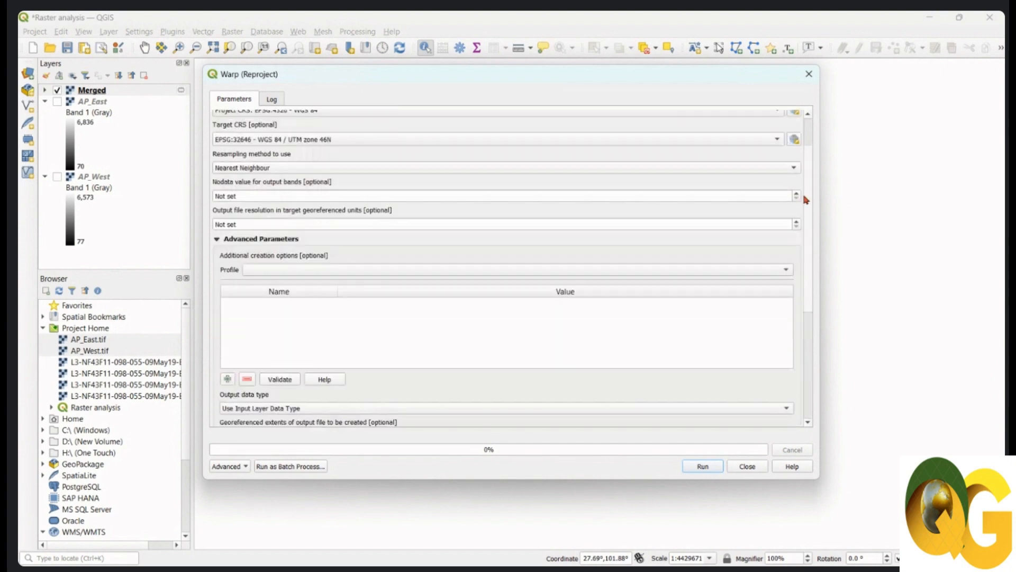
pyautogui.moveTo(808, 171); pyautogui.dragTo(809, 320)
pyautogui.moveTo(503, 396); pyautogui.dragTo(215, 387)
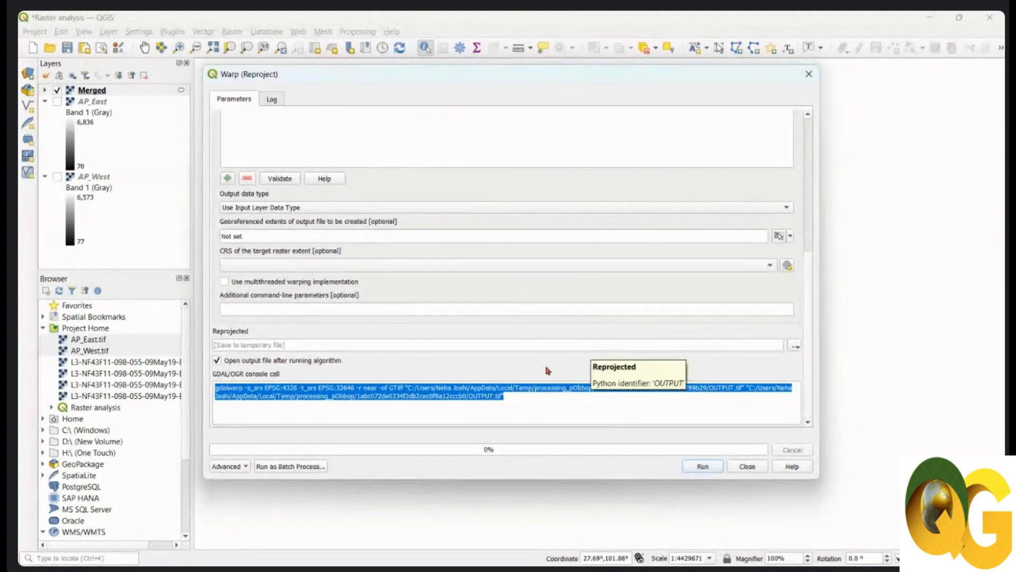
pyautogui.click(704, 467)
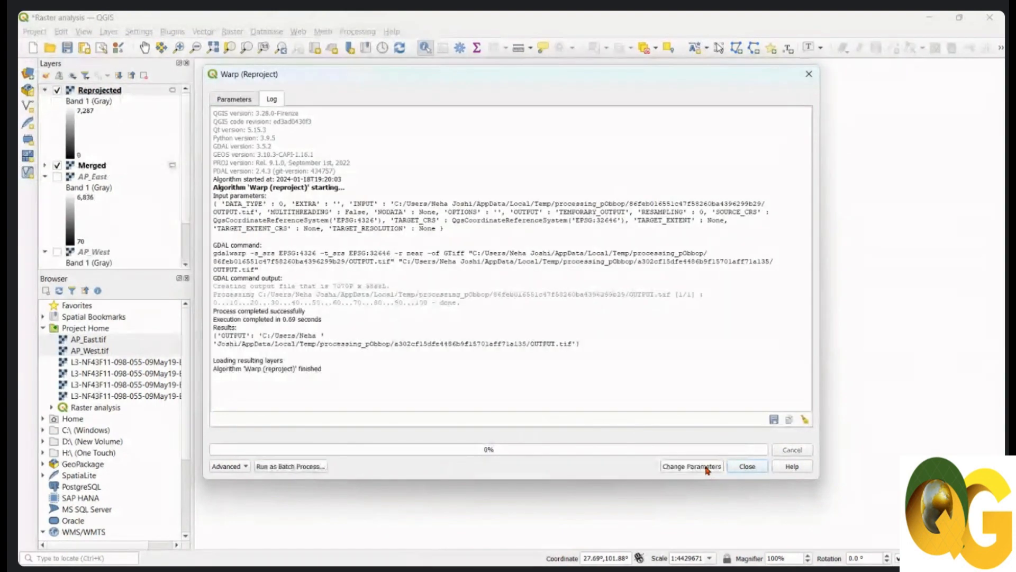
# - Check the Reprojected layer's extent coordinates and assigned coordinate reference system in its layer properties
pyautogui.click(747, 468)
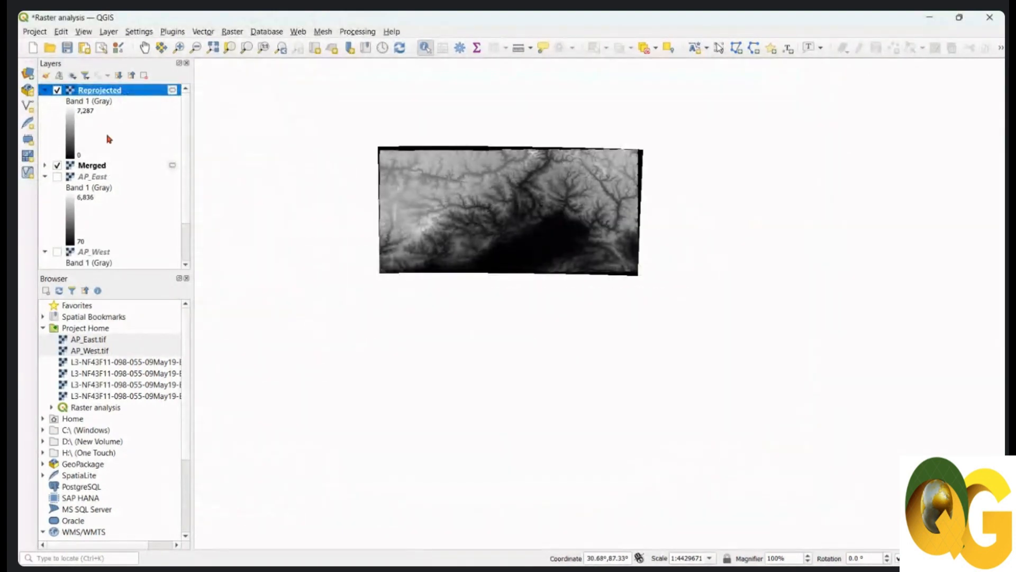
pyautogui.rightClick(126, 91)
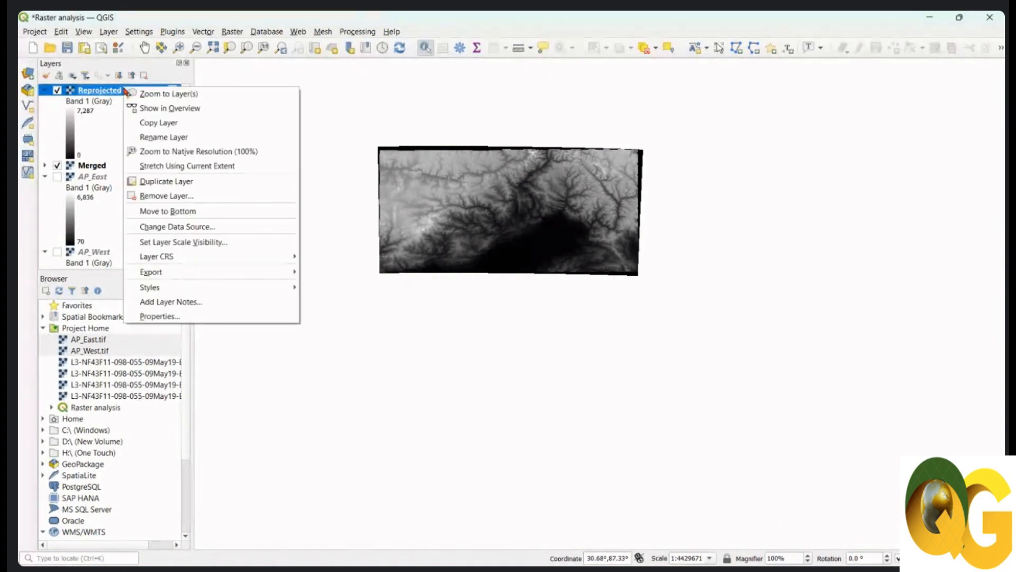
pyautogui.click(188, 317)
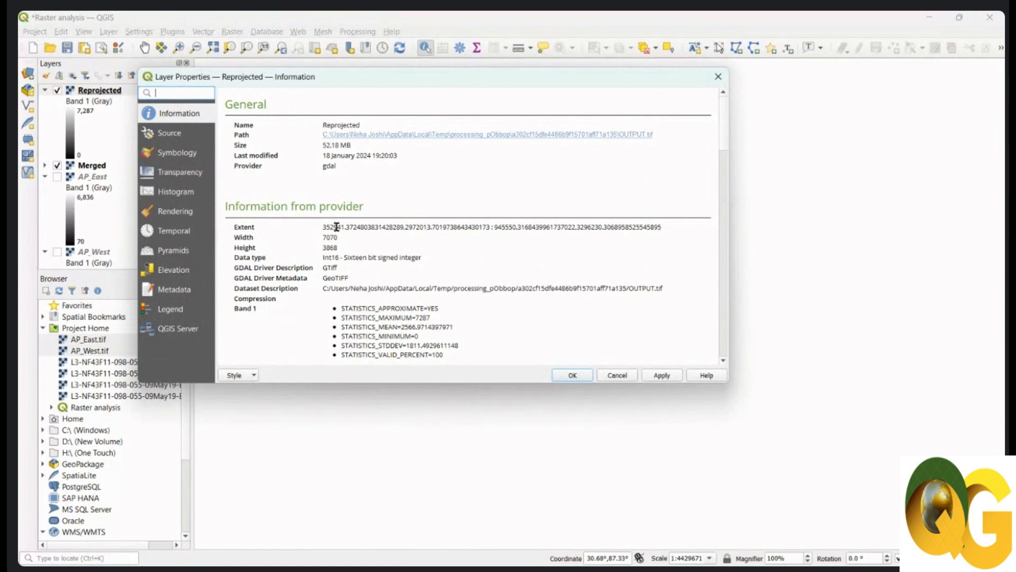
pyautogui.moveTo(325, 226); pyautogui.dragTo(661, 227)
pyautogui.click(533, 247)
pyautogui.moveTo(493, 227); pyautogui.dragTo(664, 227)
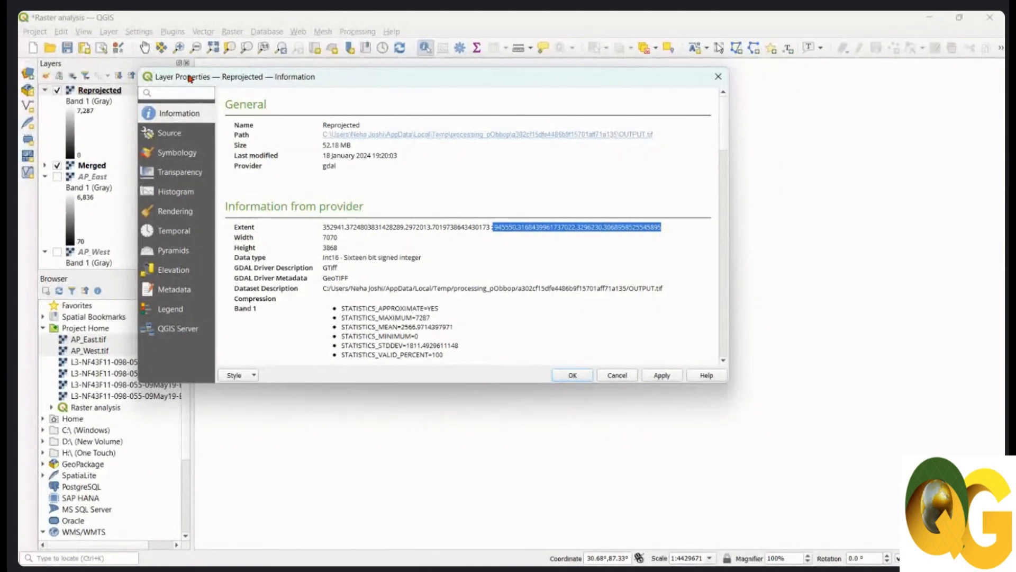
pyautogui.click(177, 138)
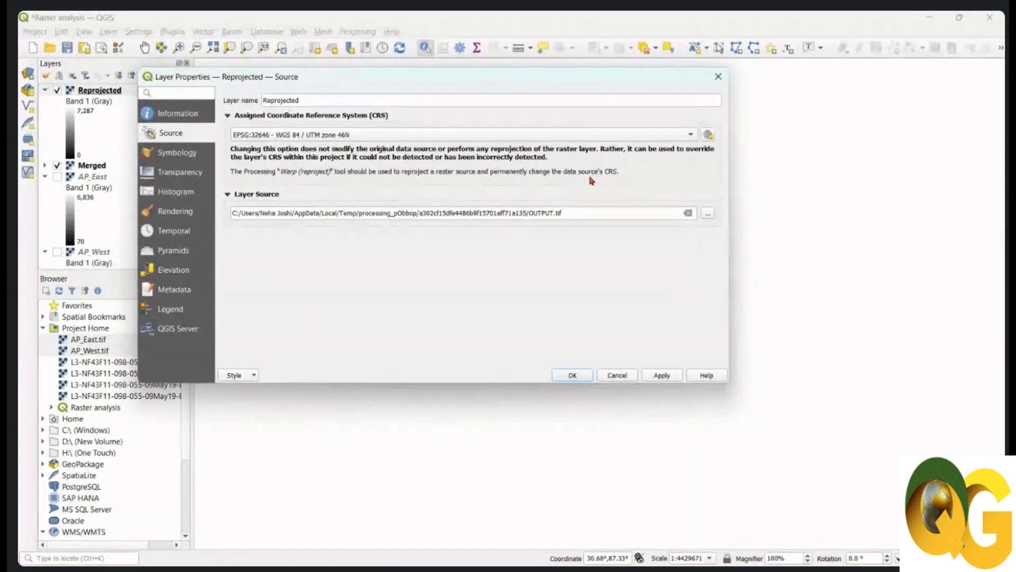
pyautogui.click(574, 375)
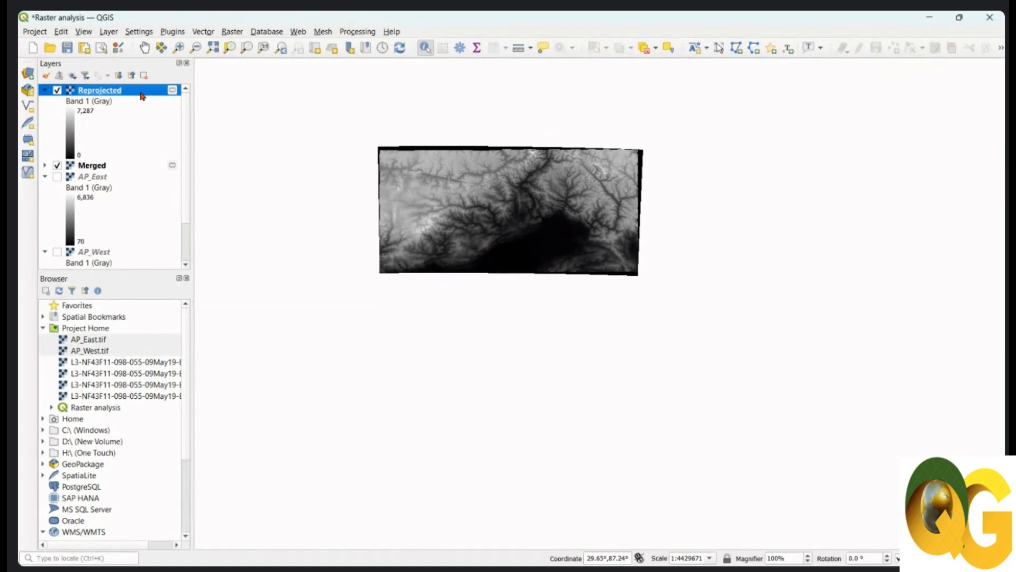
# - Open the Warp (Reproject) tool with the Reprojected raster as its input layer and look over the target CRS choices
pyautogui.click(232, 32)
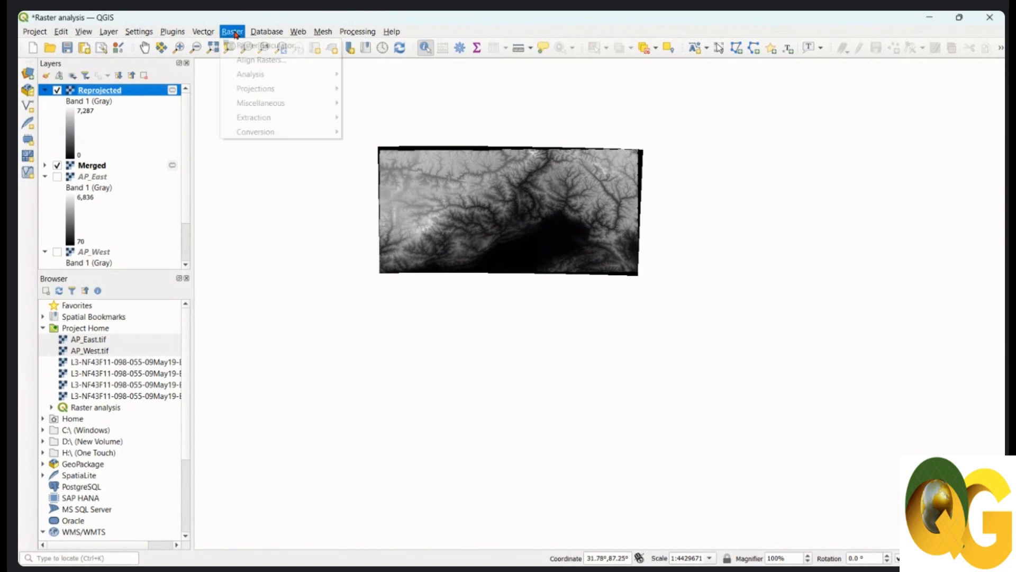
pyautogui.moveTo(265, 88)
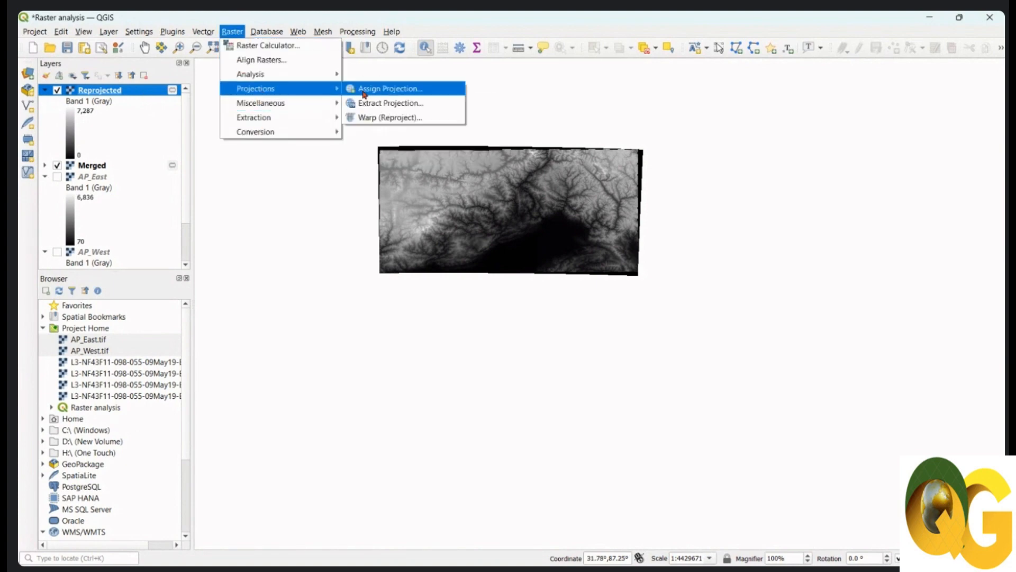
pyautogui.click(398, 117)
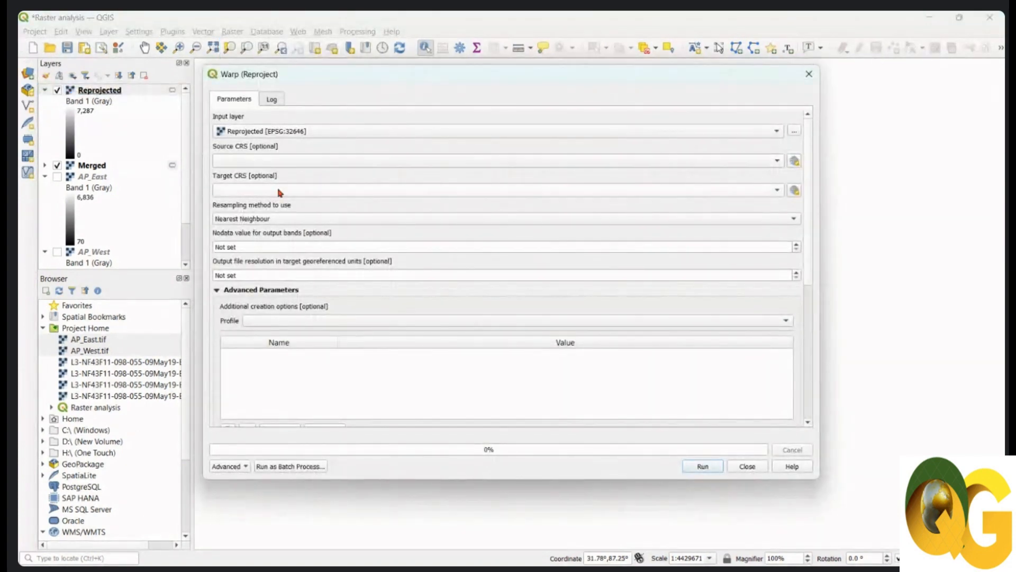
pyautogui.click(280, 190)
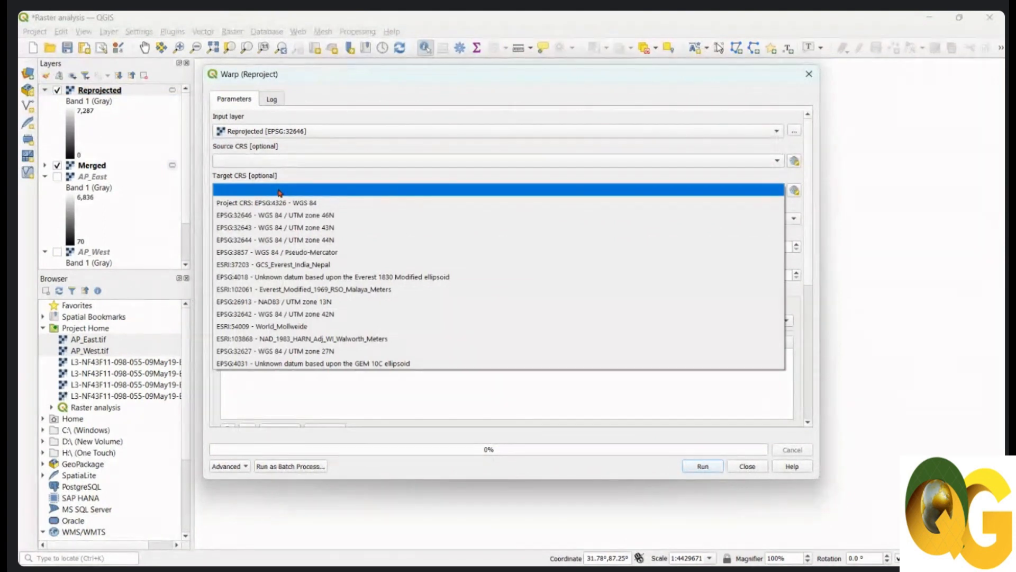
pyautogui.click(279, 191)
pyautogui.click(279, 191)
pyautogui.click(254, 191)
pyautogui.click(234, 191)
# - Look at the predefined coordinate systems for the target CRS, and at the recent choices for the target and source CRS
pyautogui.click(794, 190)
pyautogui.click(795, 190)
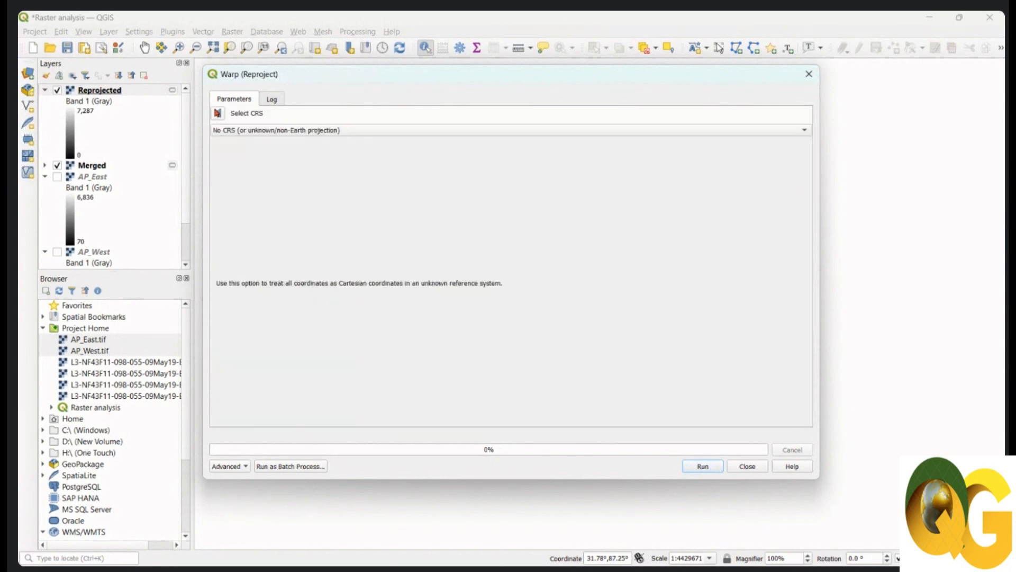
pyautogui.click(293, 132)
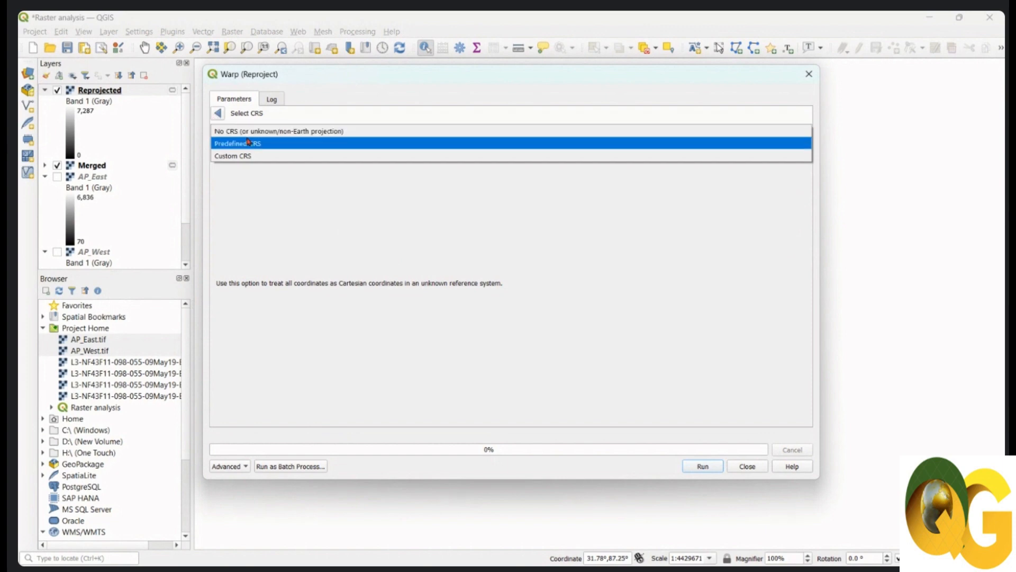
pyautogui.click(267, 143)
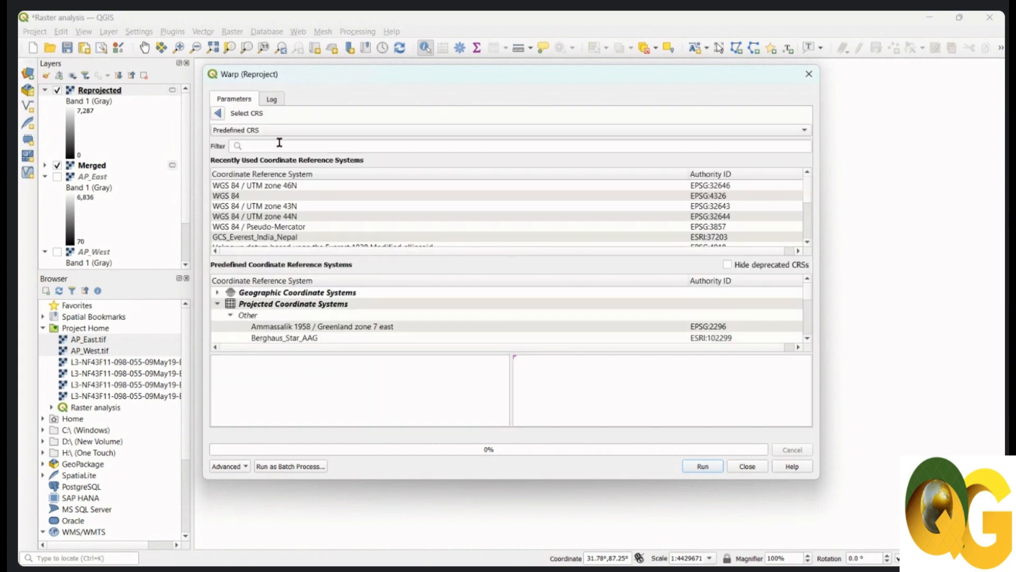
pyautogui.click(218, 114)
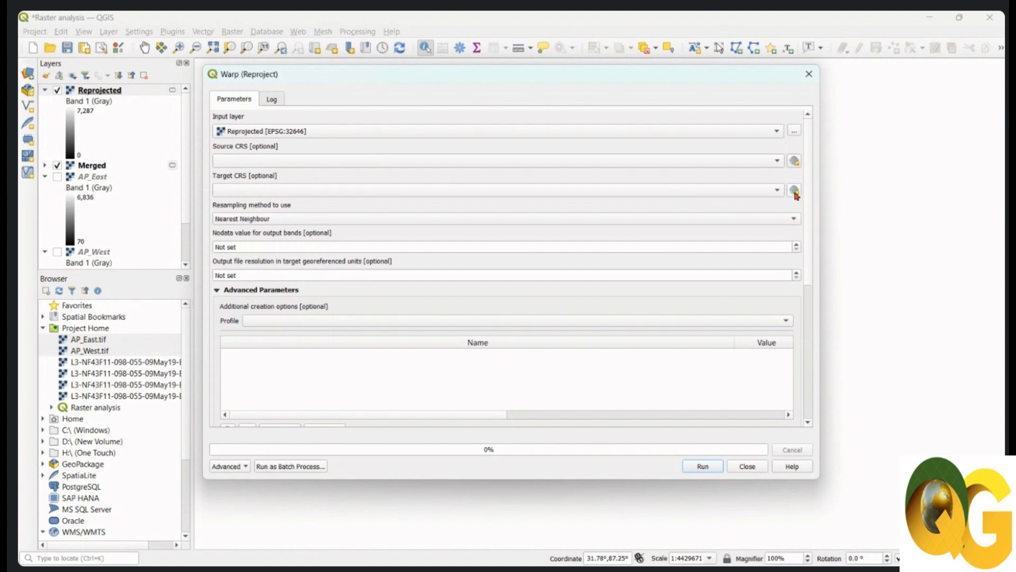
pyautogui.click(764, 193)
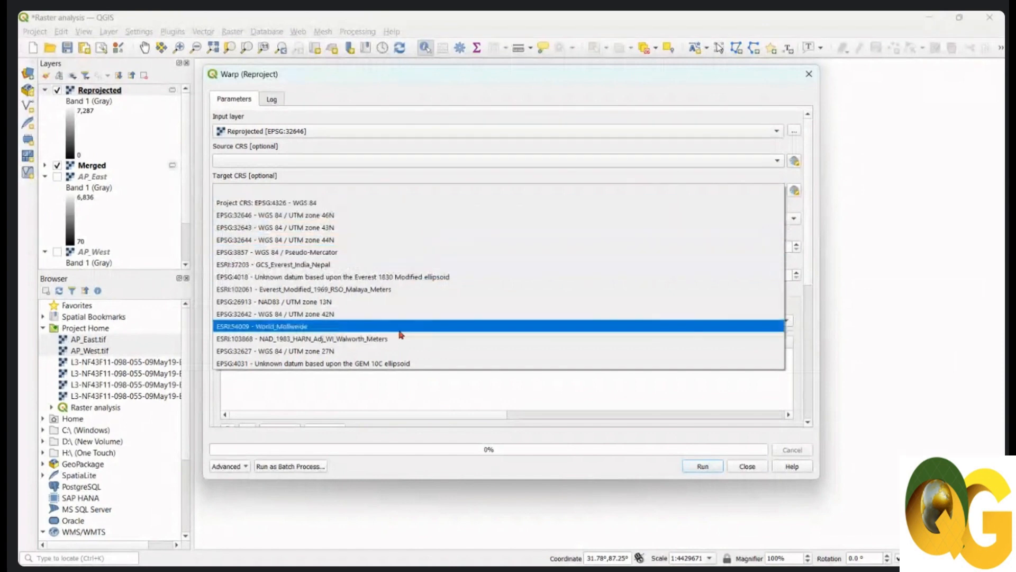
pyautogui.click(407, 160)
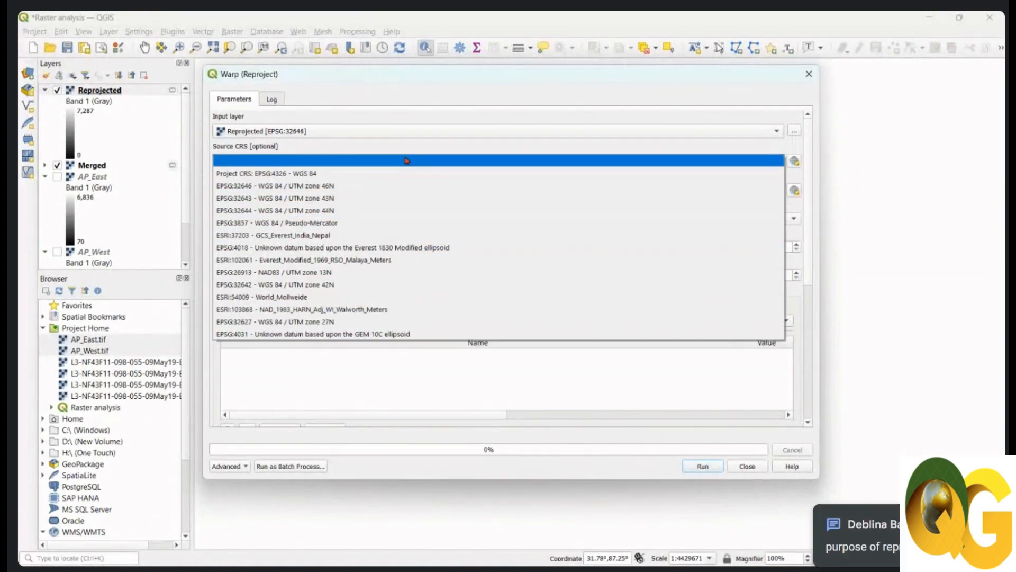
pyautogui.click(798, 180)
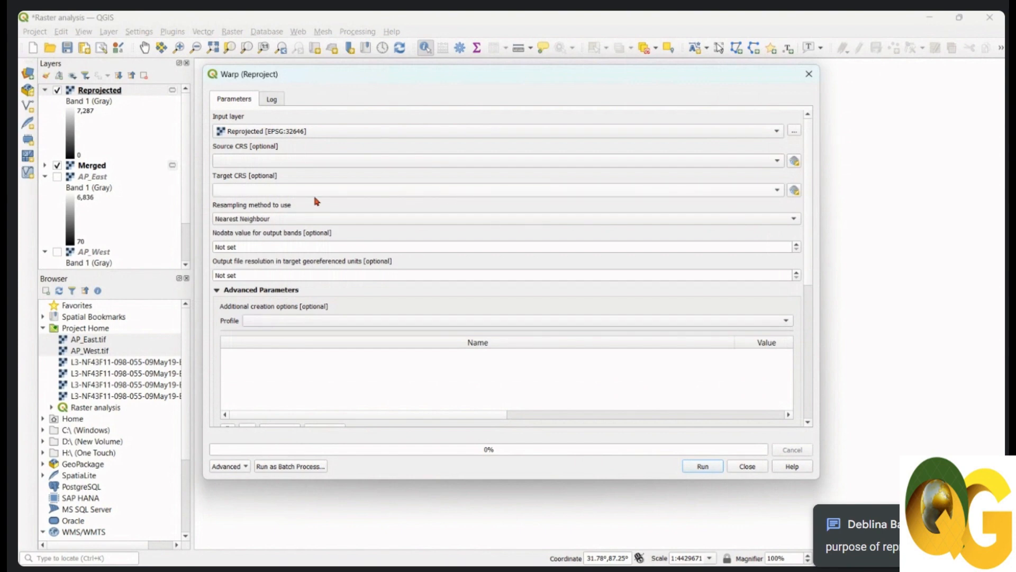
# - Filter the predefined coordinate systems by 46n and set the target CRS to WGS 84 / UTM zone 46N (EPSG:32646)
pyautogui.click(795, 191)
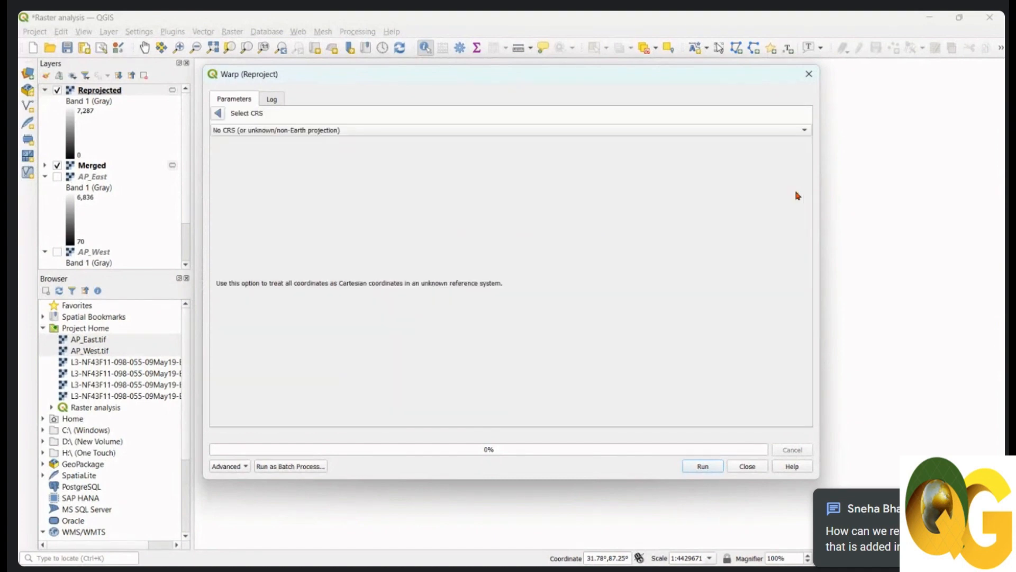
pyautogui.click(365, 133)
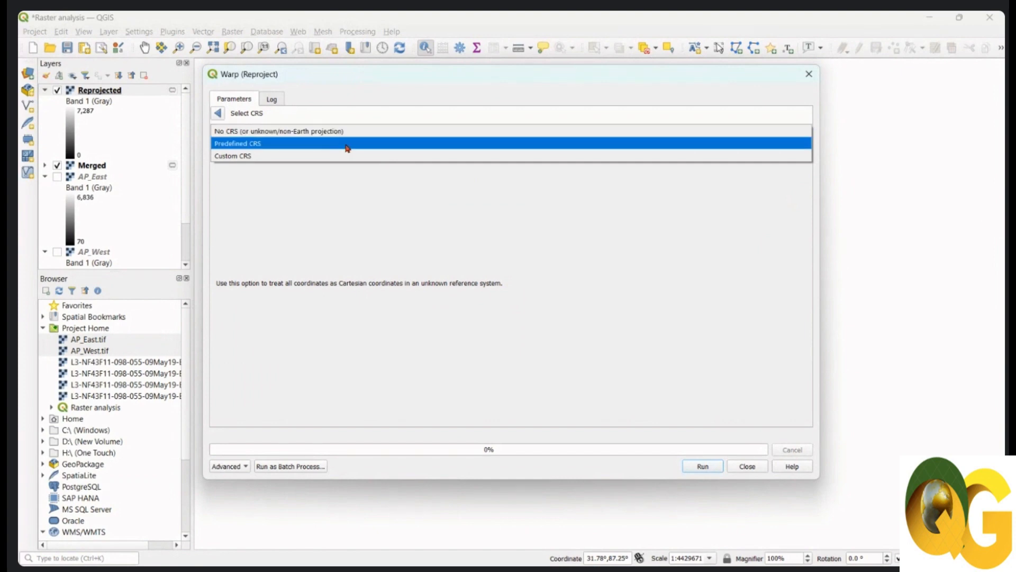
pyautogui.click(332, 144)
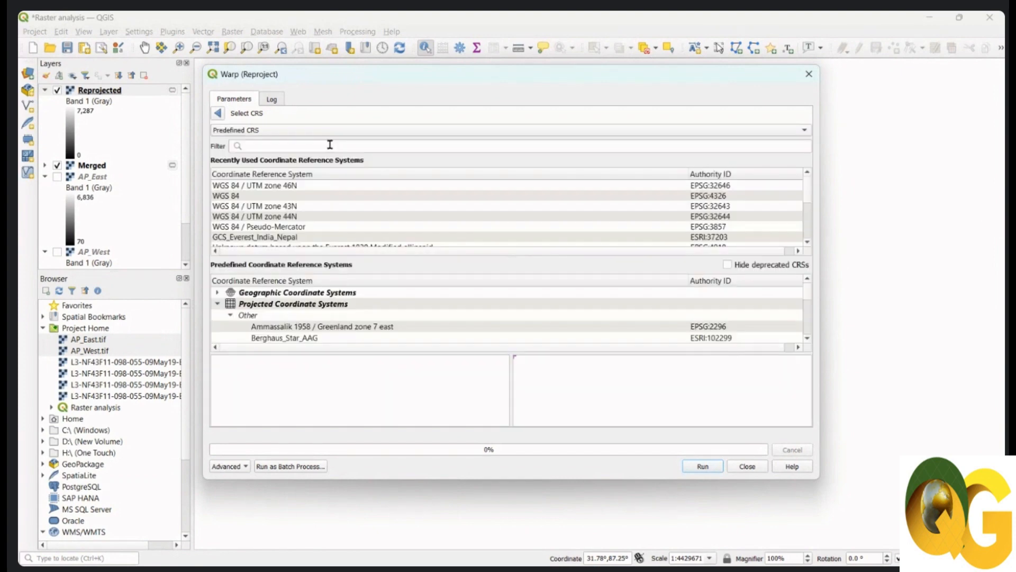
pyautogui.click(304, 145)
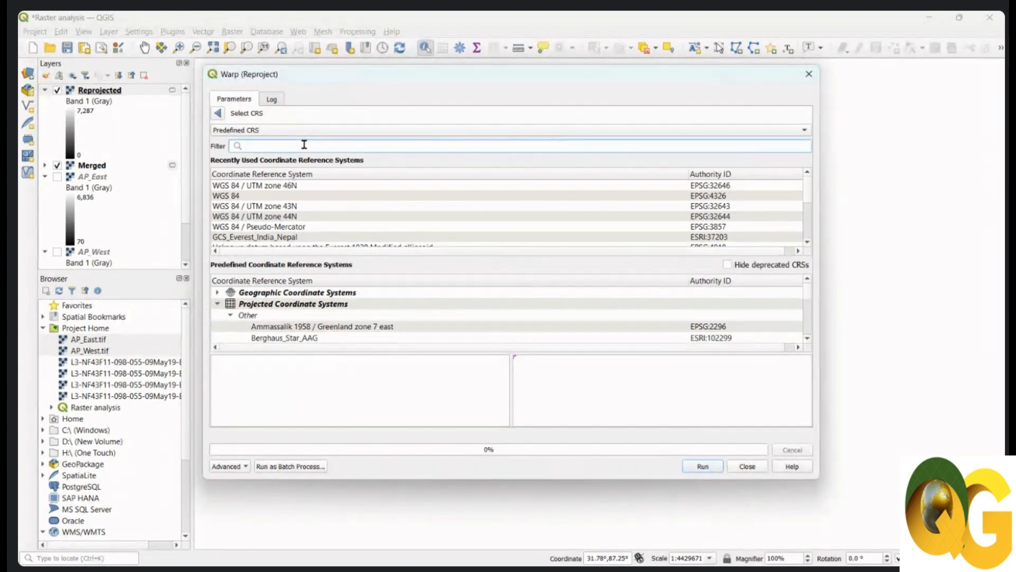
pyautogui.write('46n')
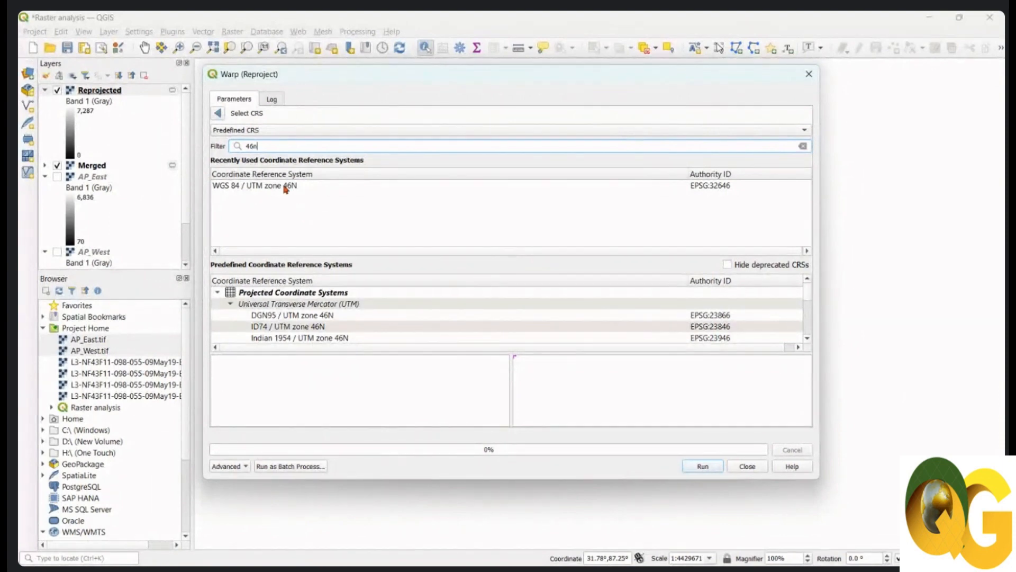
pyautogui.click(286, 189)
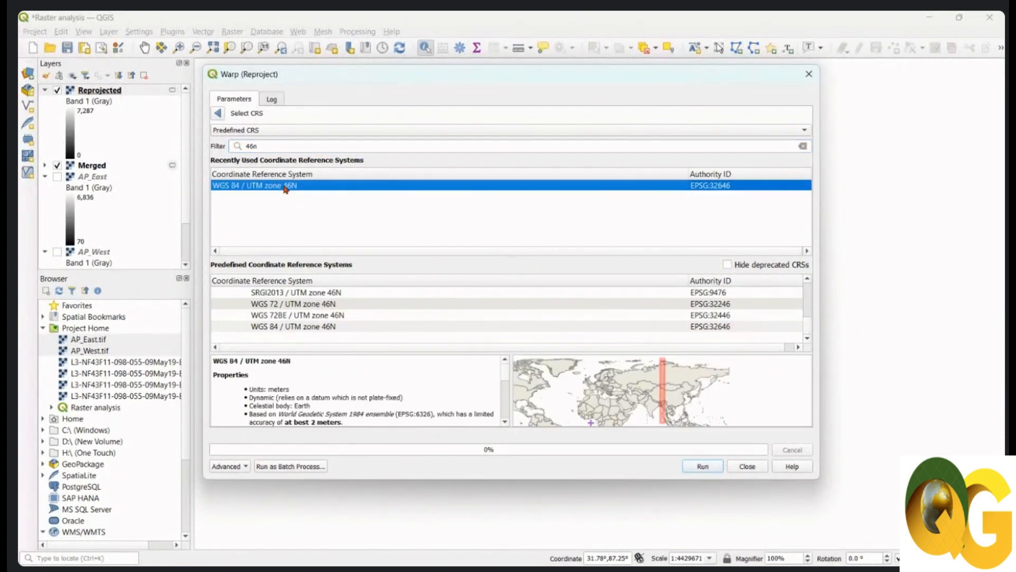
pyautogui.scroll(2, 663, 408)
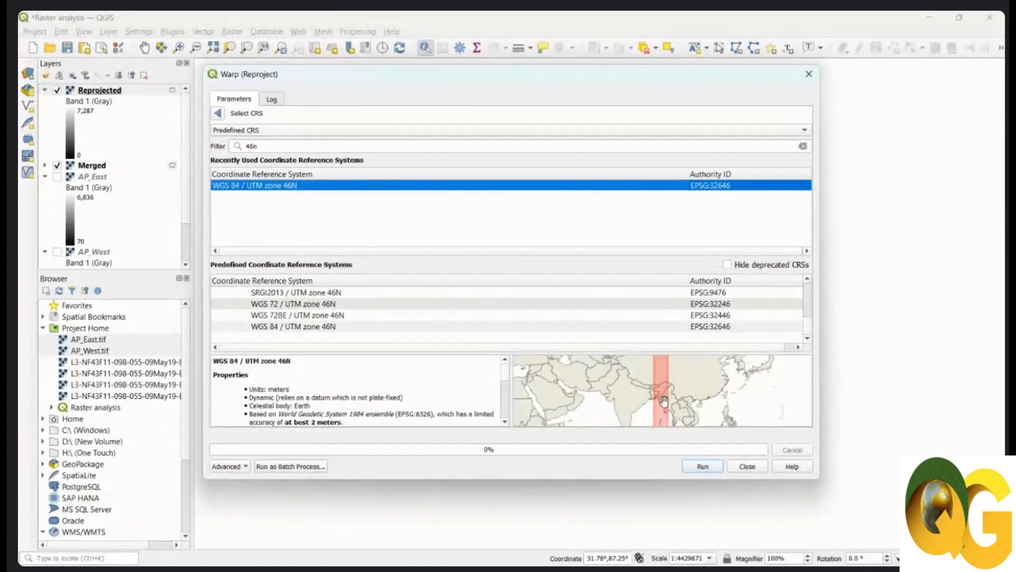
pyautogui.click(217, 116)
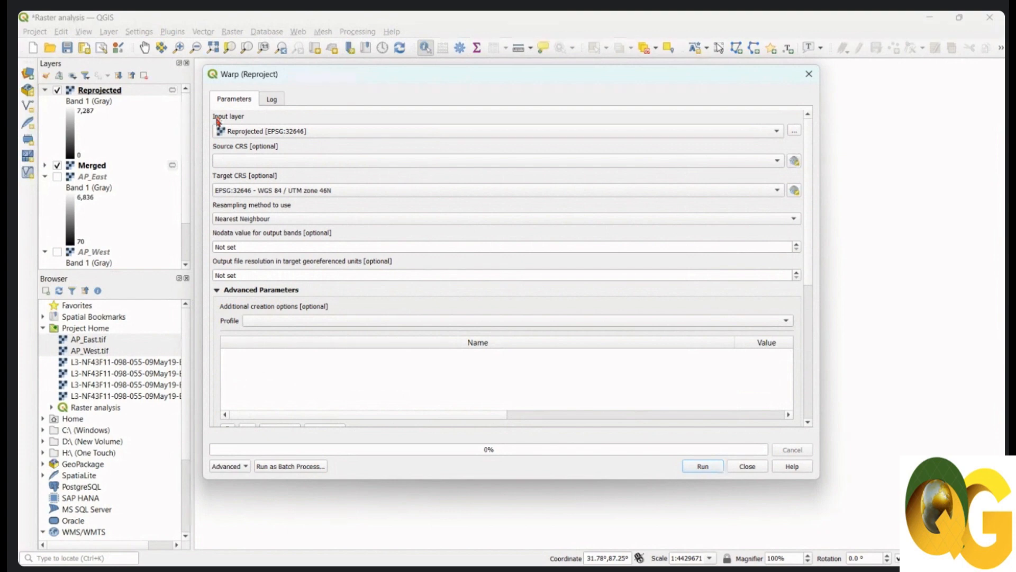
# - Review the WGS 84 / UTM zones offered among the predefined systems for the target CRS and return to the parameters
pyautogui.click(794, 191)
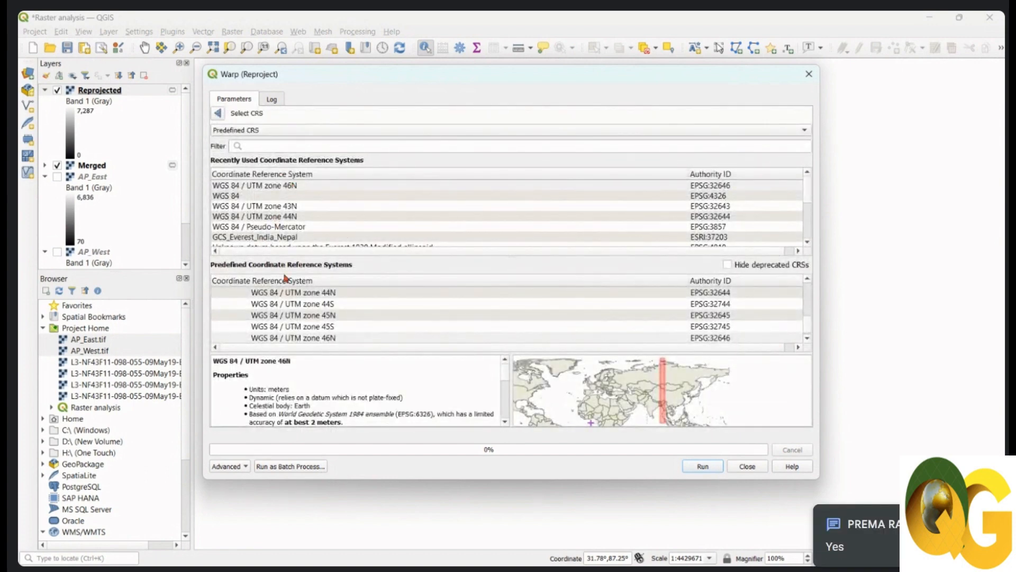
pyautogui.scroll(-1, 296, 296)
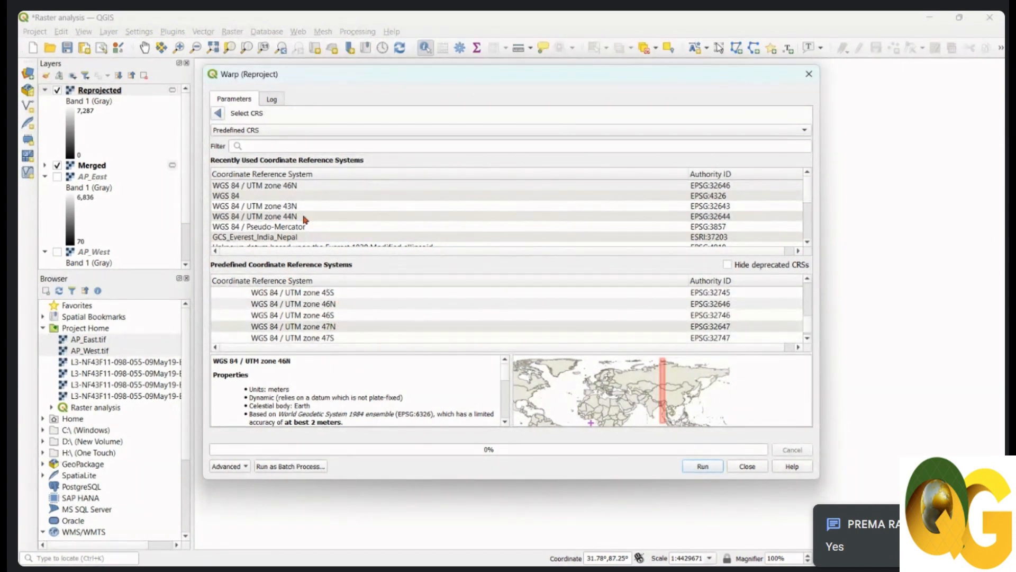
pyautogui.click(218, 112)
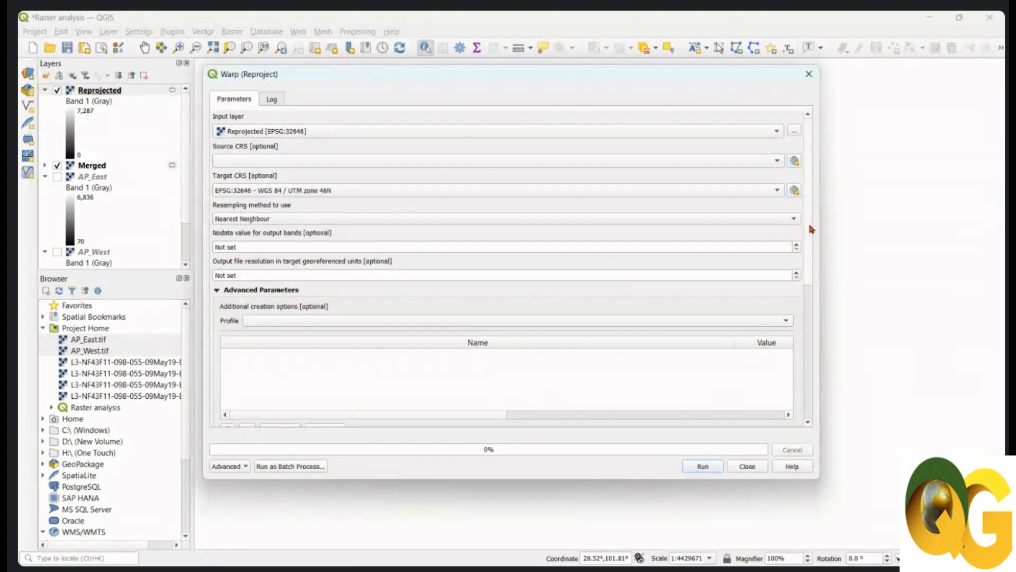
# - Browse the full list of predefined projected coordinate systems for the target CRS and move the Warp dialog clear of the raster
pyautogui.click(795, 191)
pyautogui.click(794, 192)
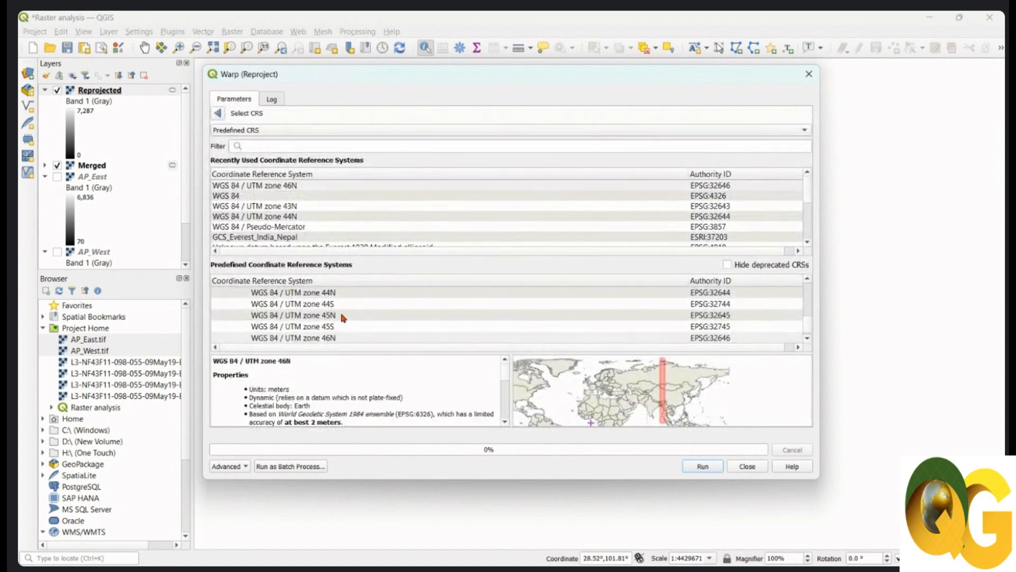
pyautogui.scroll(-10, 343, 317)
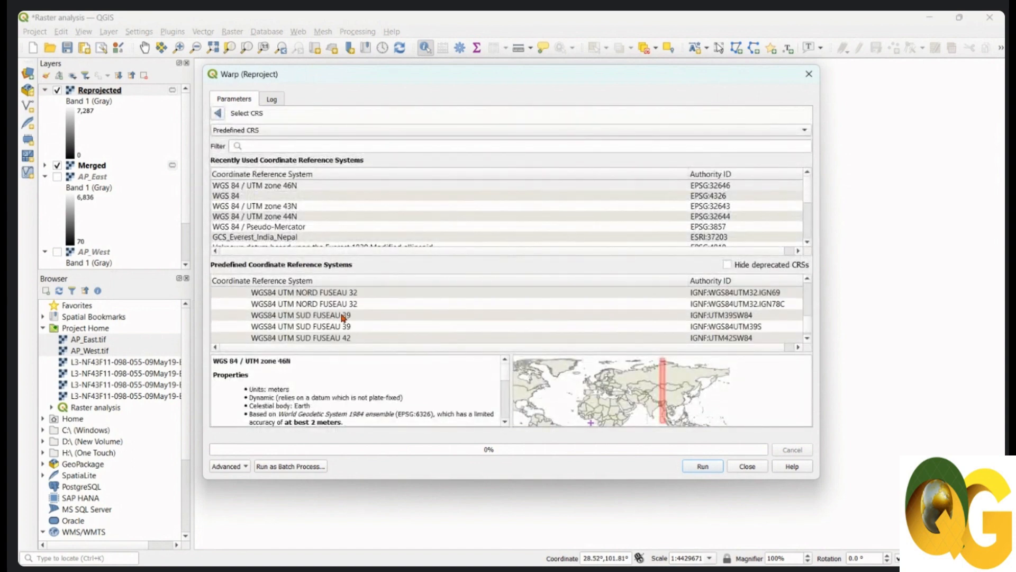
pyautogui.scroll(-15, 343, 317)
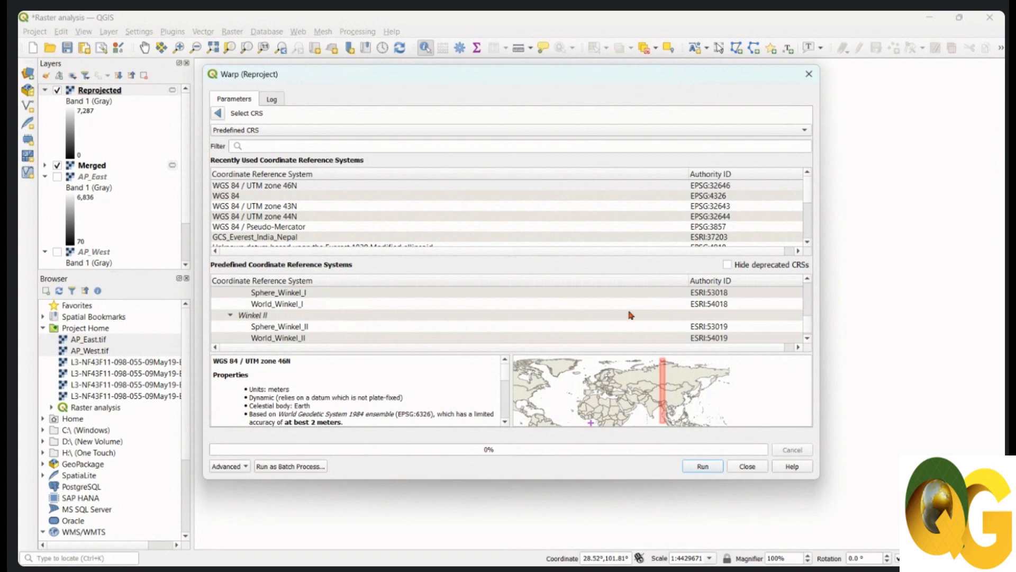
pyautogui.scroll(-10, 710, 299)
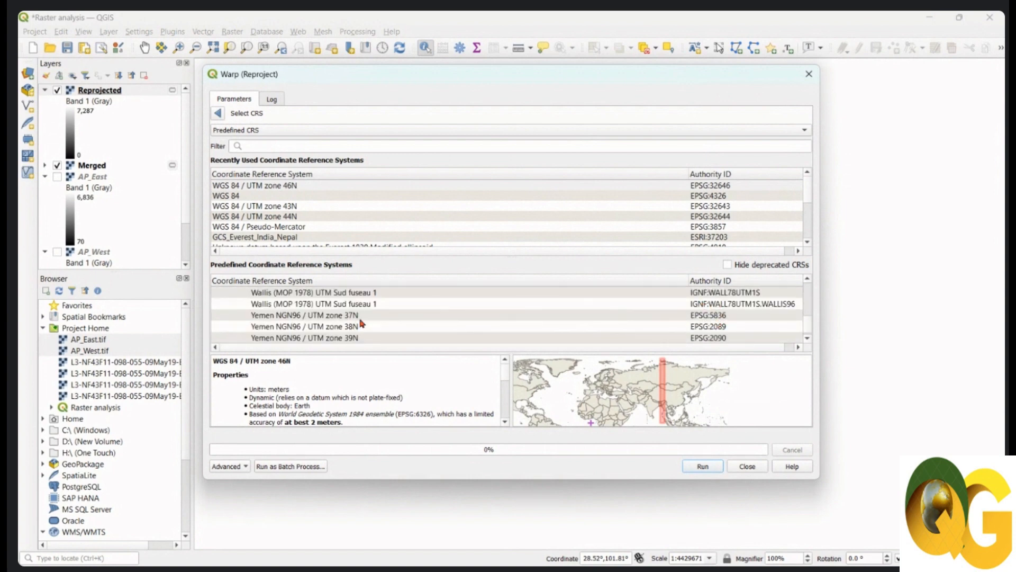
pyautogui.scroll(-15, 394, 322)
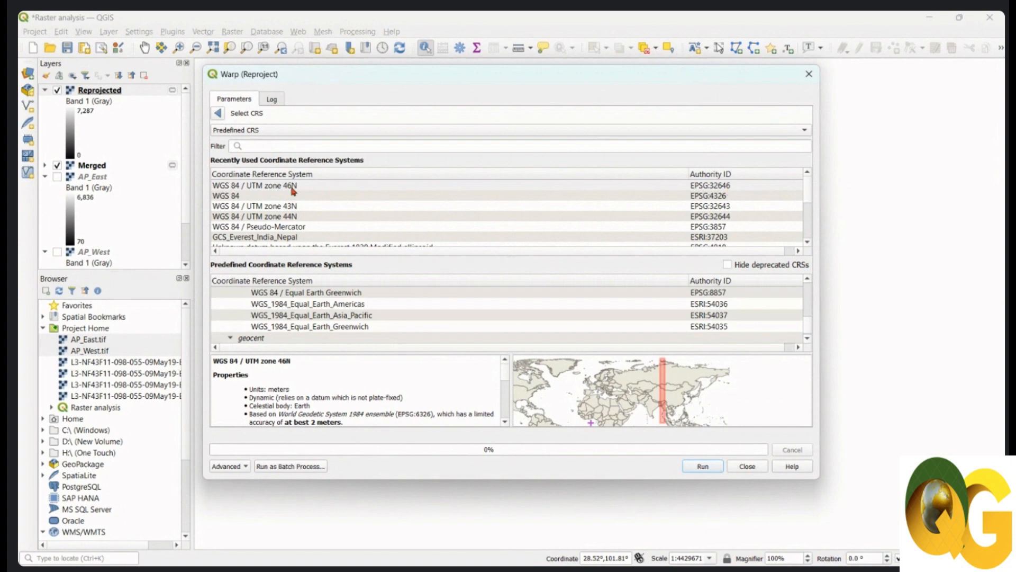
pyautogui.click(303, 146)
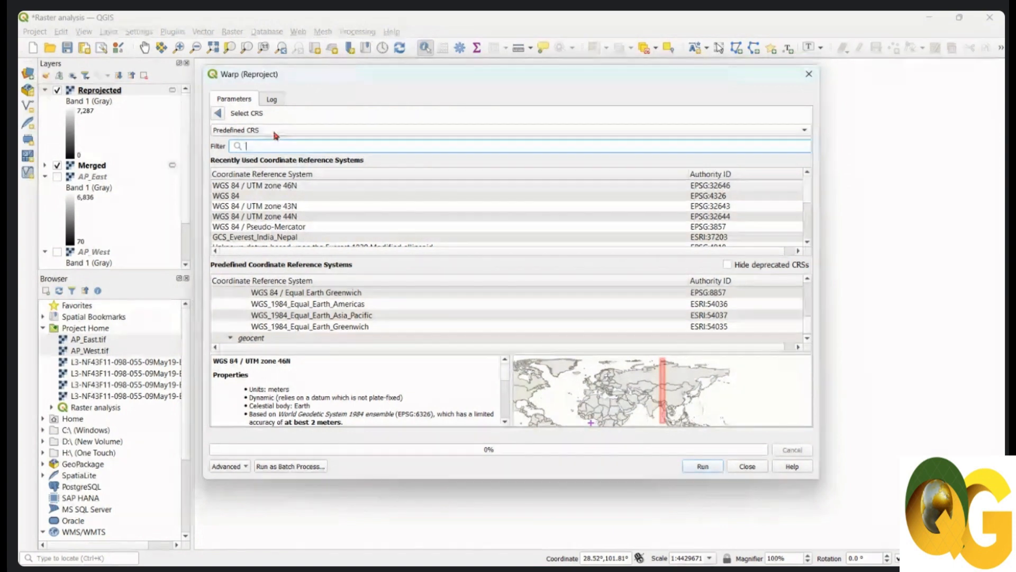
pyautogui.moveTo(340, 76); pyautogui.dragTo(486, 289)
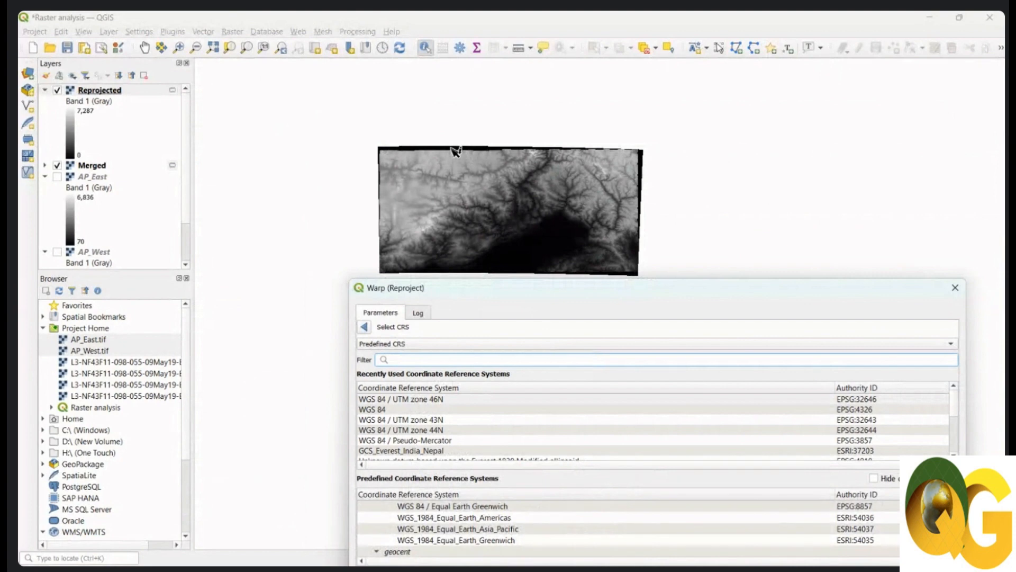
# - Close the Warp dialog and set 0 as the additional no data value in the Reprojected layer's transparency styling
pyautogui.moveTo(483, 288); pyautogui.dragTo(369, 141)
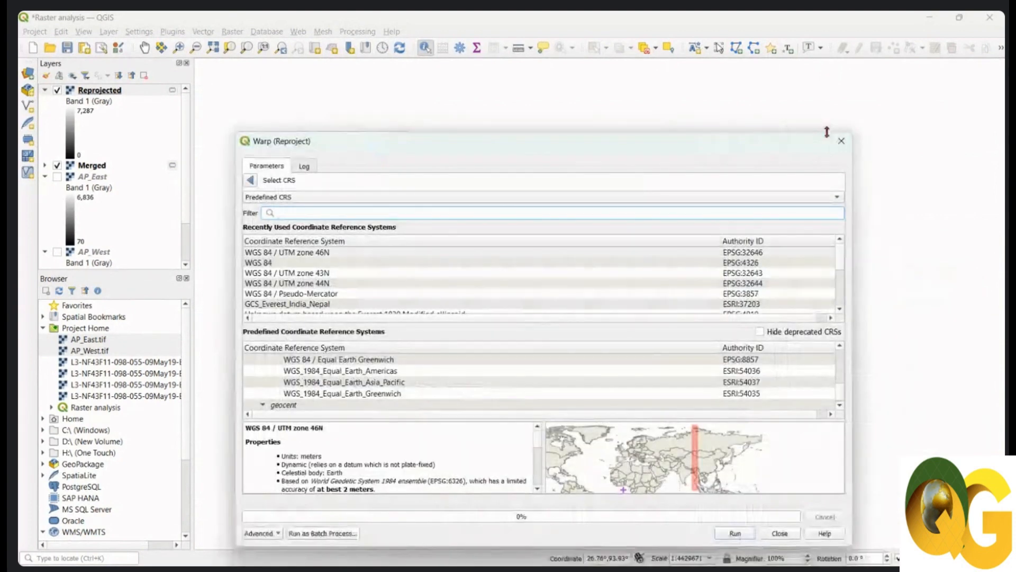
pyautogui.click(841, 140)
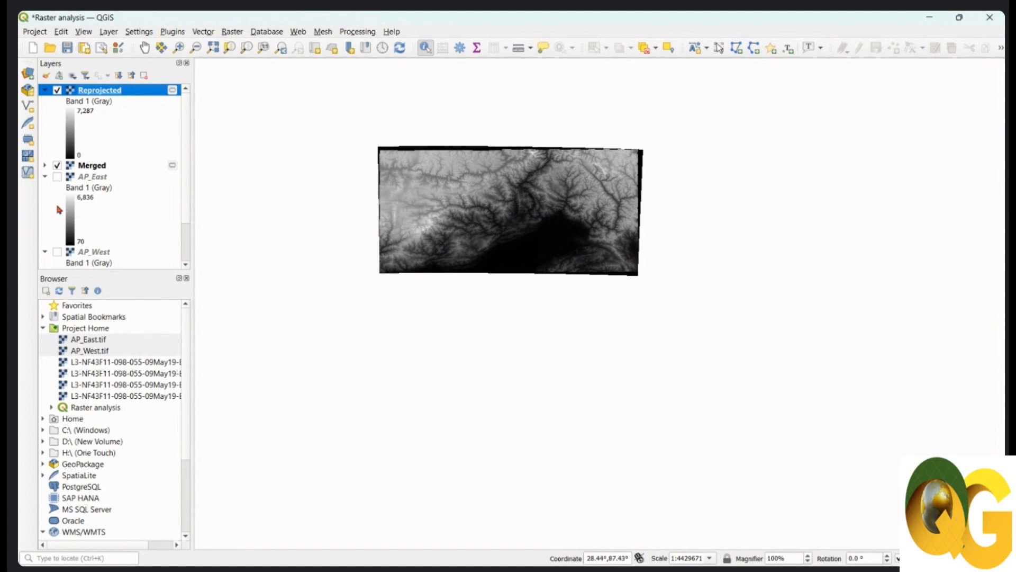
pyautogui.click(46, 75)
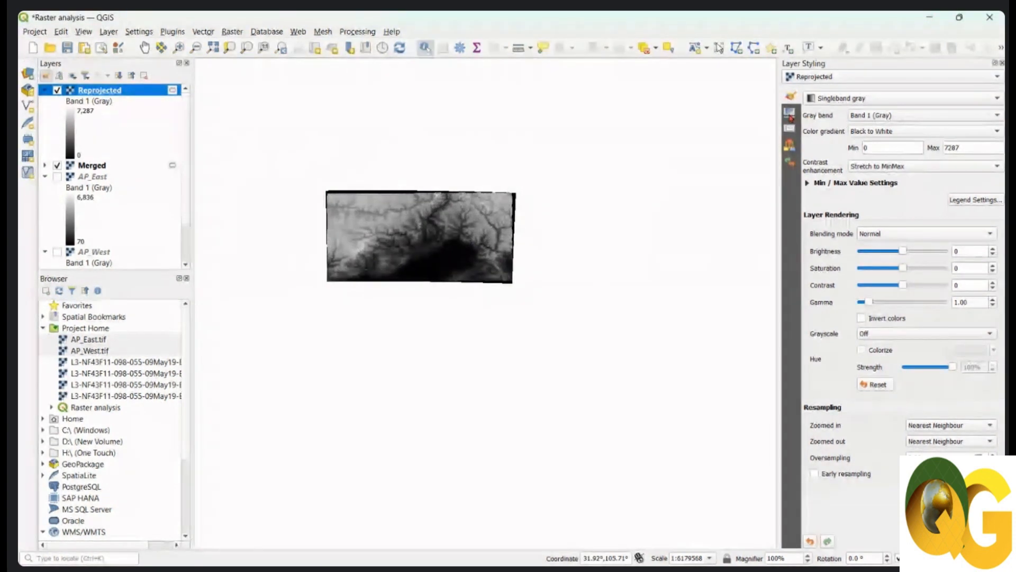
pyautogui.click(790, 113)
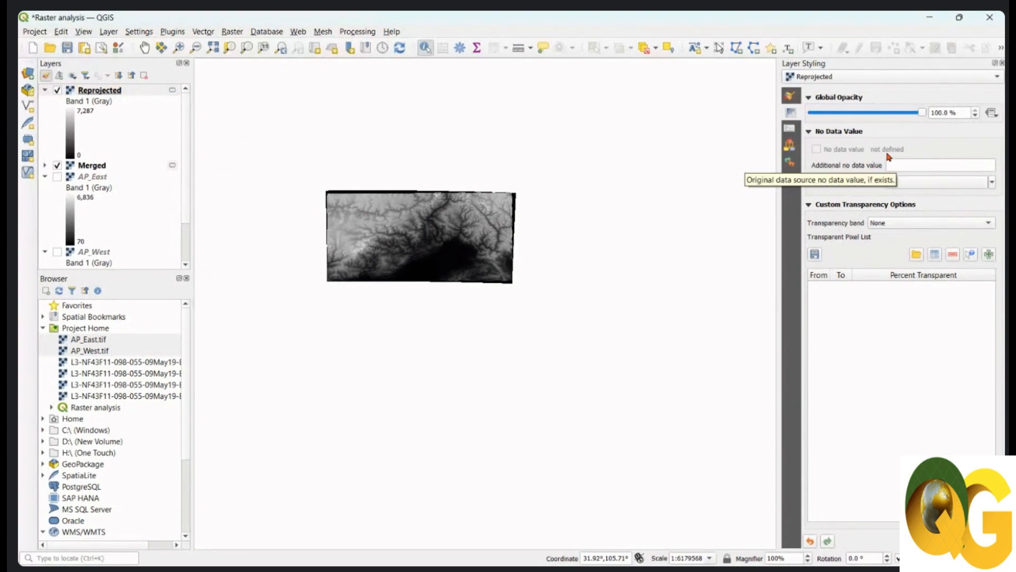
pyautogui.click(916, 166)
pyautogui.write('0')
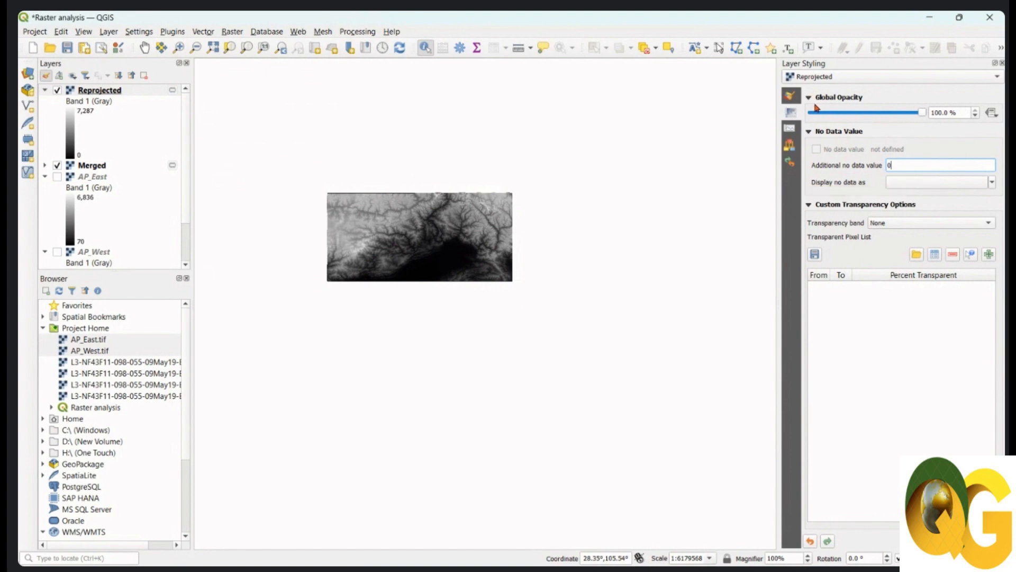
# - Look at the symbology render types offered for the Reprojected layer, including Hillshade
pyautogui.click(791, 96)
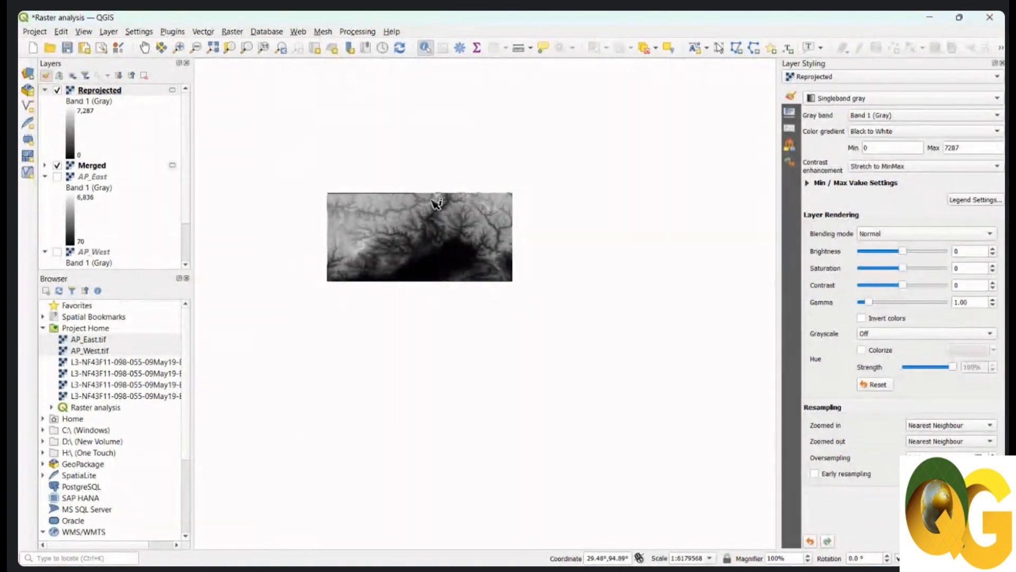
pyautogui.click(849, 77)
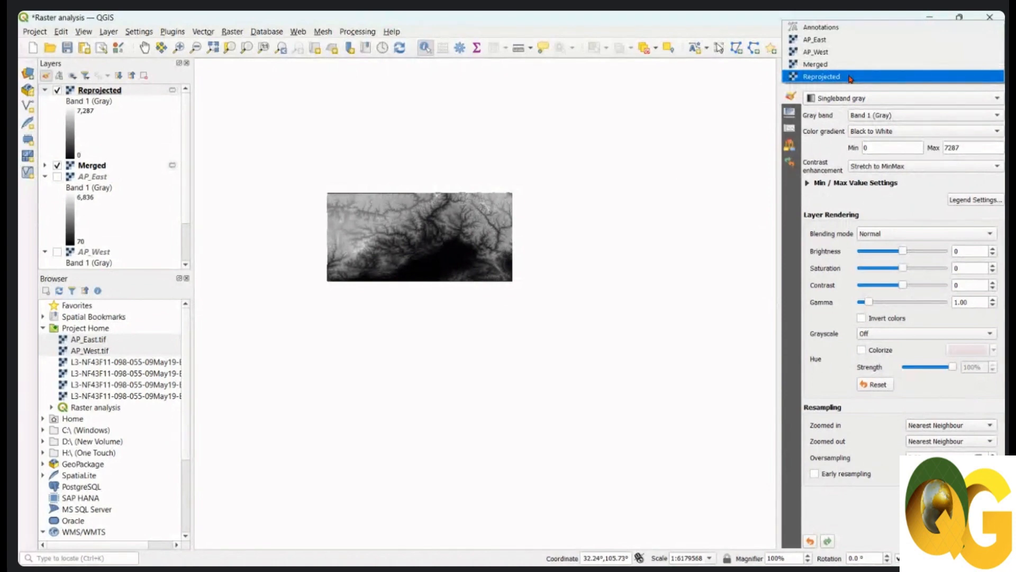
pyautogui.click(849, 77)
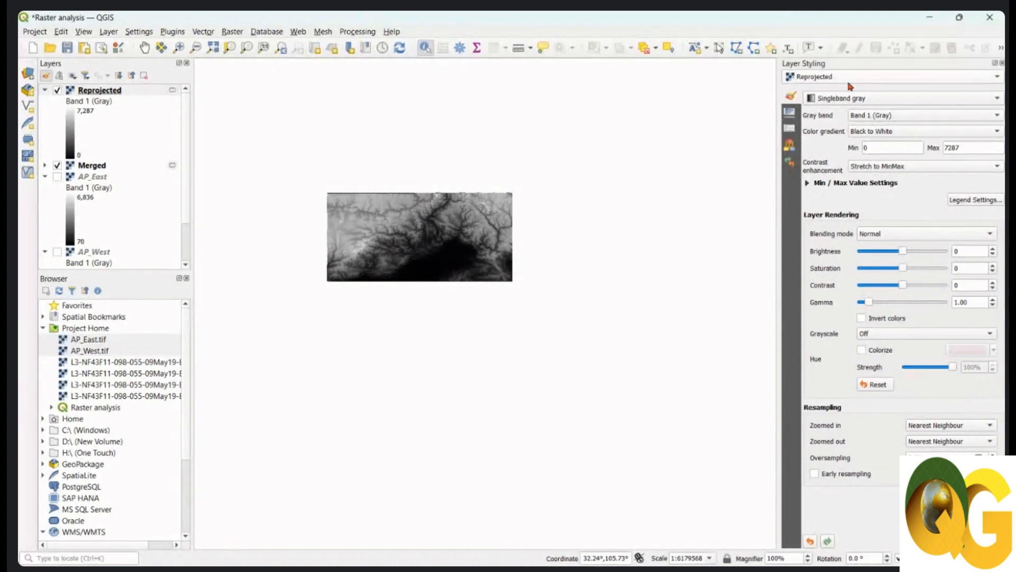
pyautogui.click(847, 99)
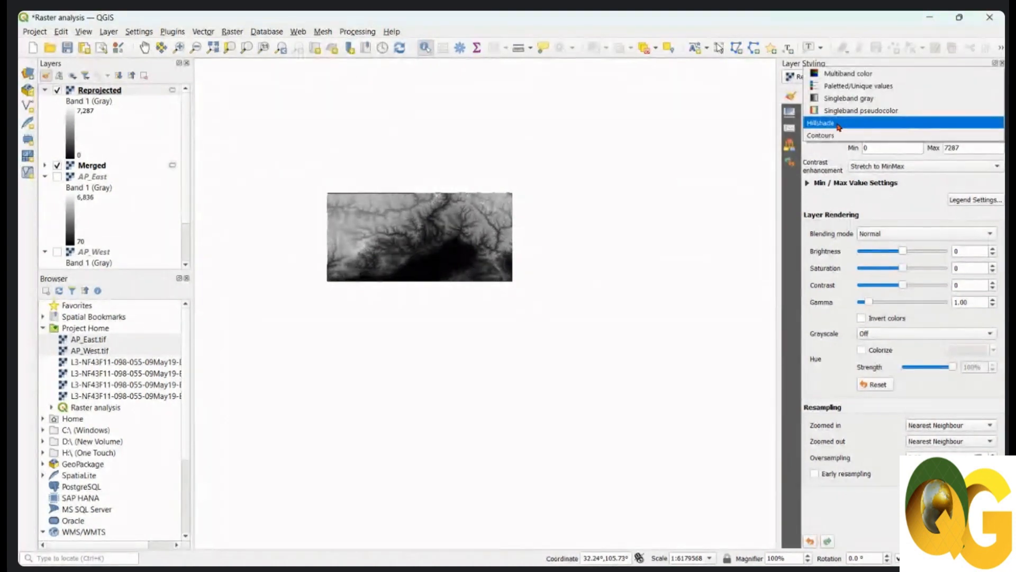
# - Open the Hillshade raster analysis tool with the Reprojected layer as input
pyautogui.click(234, 32)
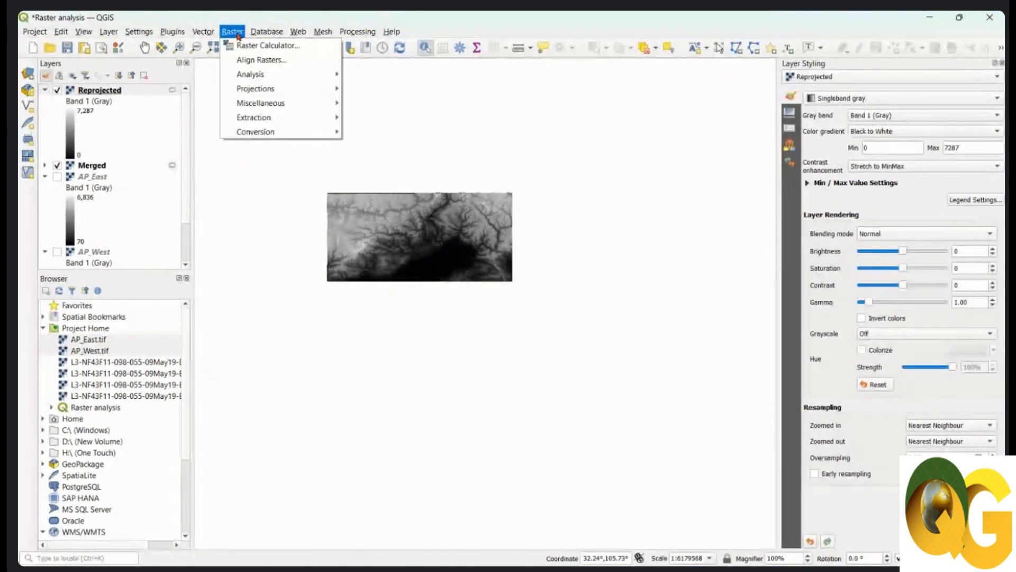
pyautogui.moveTo(271, 78)
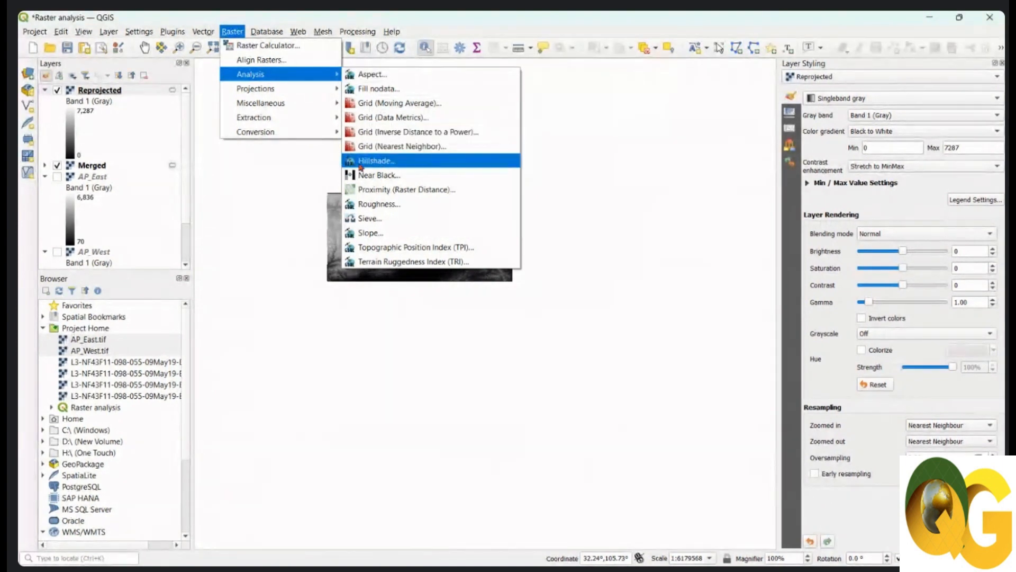
pyautogui.click(403, 162)
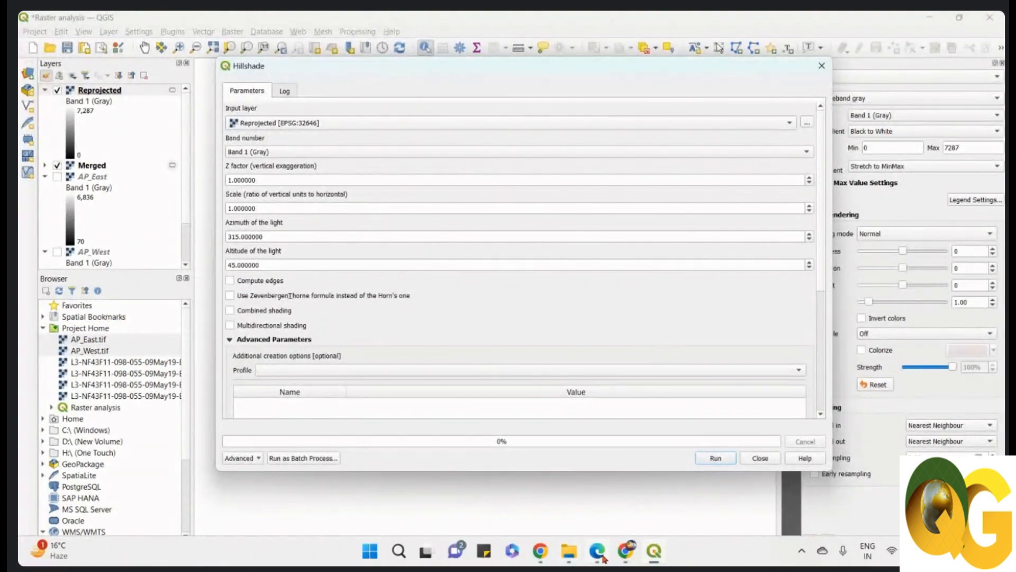
# - Switch to the Edge browser and show the opening "What is Hillshade ?" page of the Day-4 raster data PDF
pyautogui.click(602, 556)
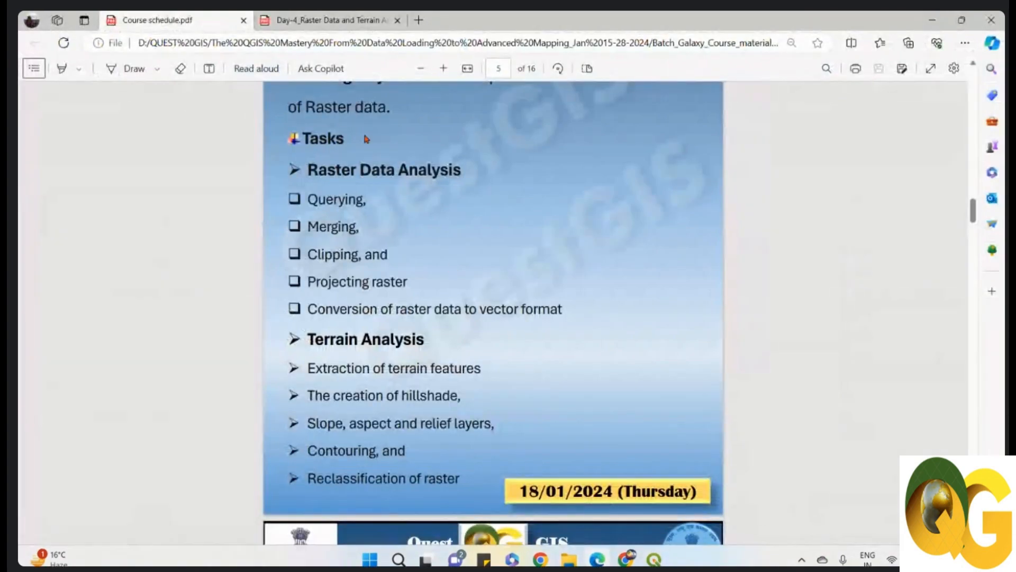
pyautogui.click(331, 20)
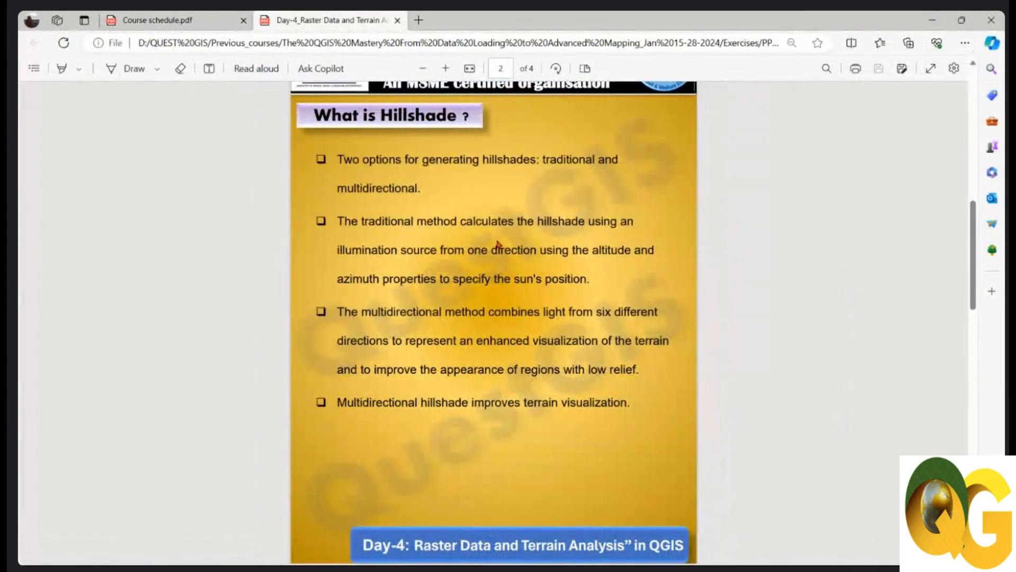
pyautogui.scroll(8, 489, 222)
pyautogui.scroll(-2, 486, 221)
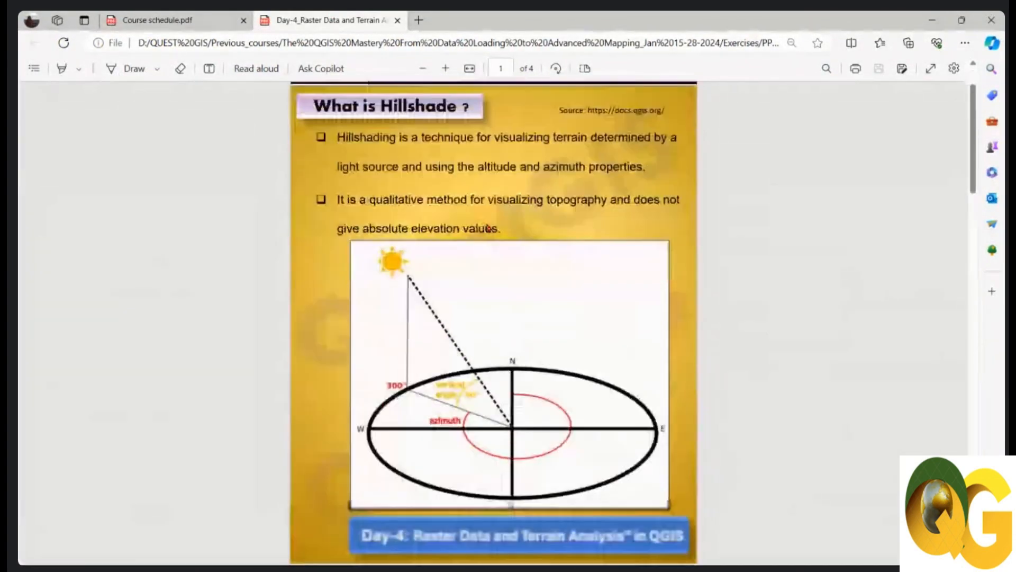
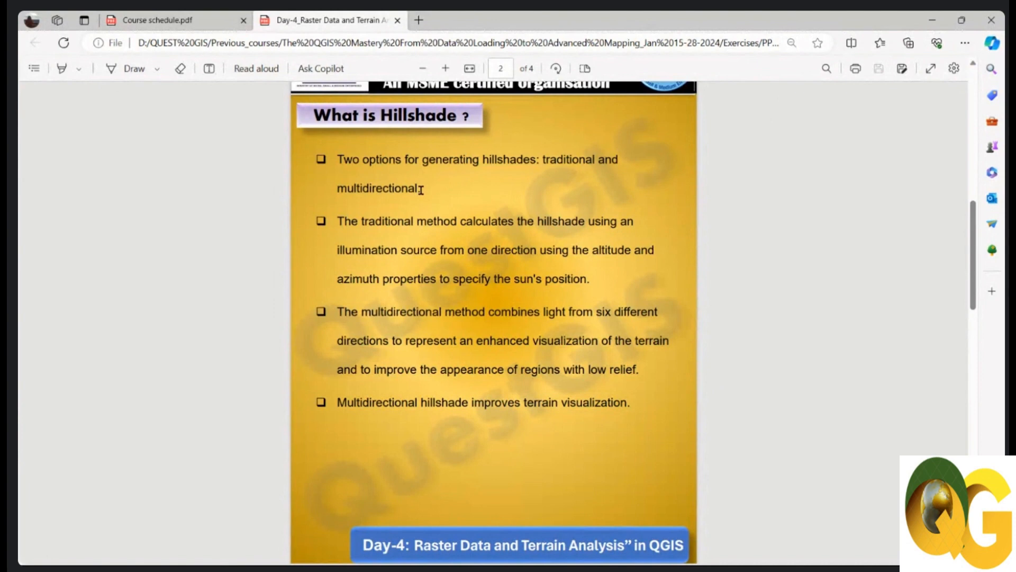
# - Read the PDF page on traditional and multidirectional hillshading, marking the phrases on multidirectional shading, light direction and low relief
pyautogui.moveTo(421, 189); pyautogui.dragTo(346, 189)
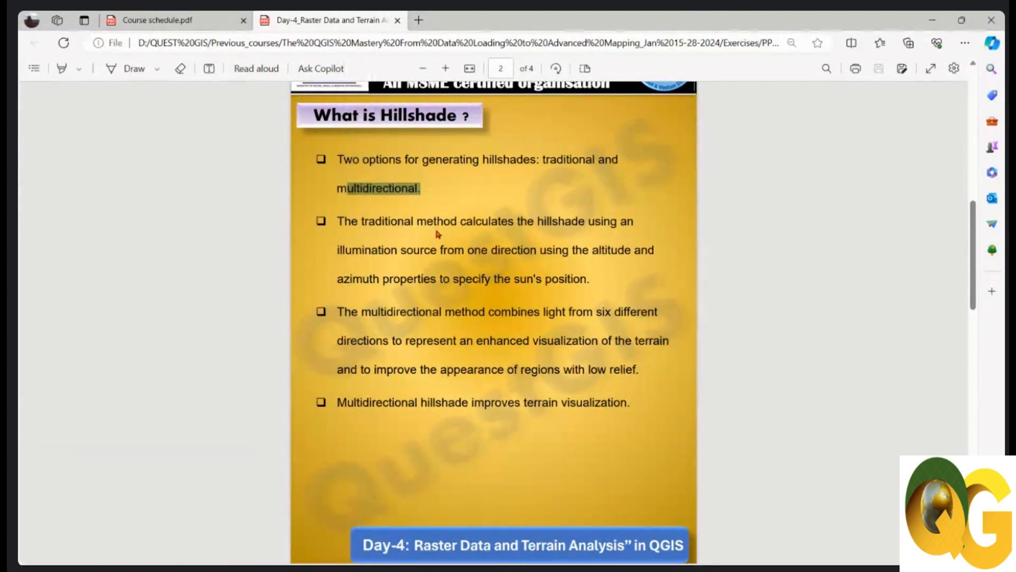
pyautogui.moveTo(401, 249); pyautogui.dragTo(504, 249)
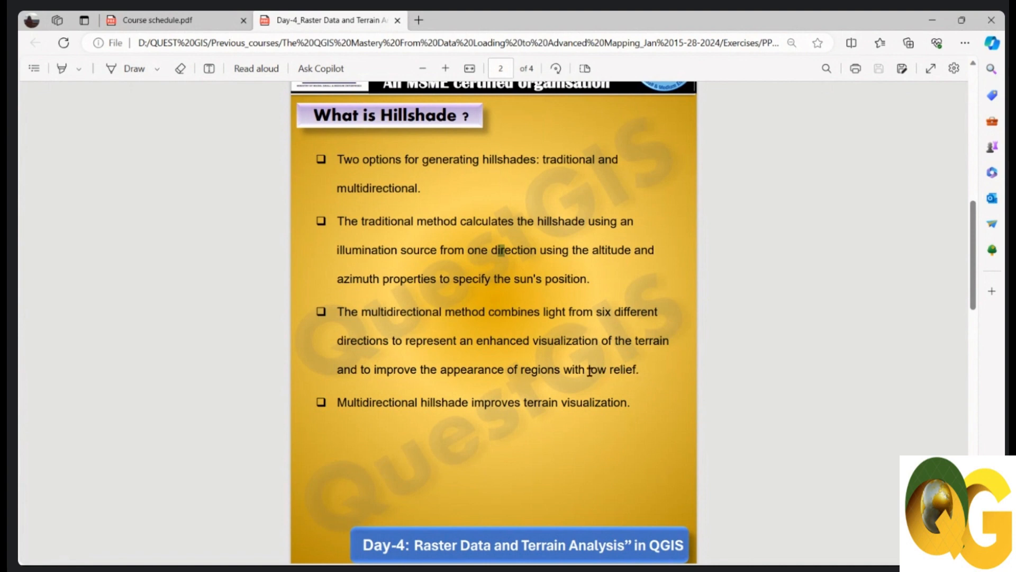
pyautogui.moveTo(589, 371); pyautogui.dragTo(643, 373)
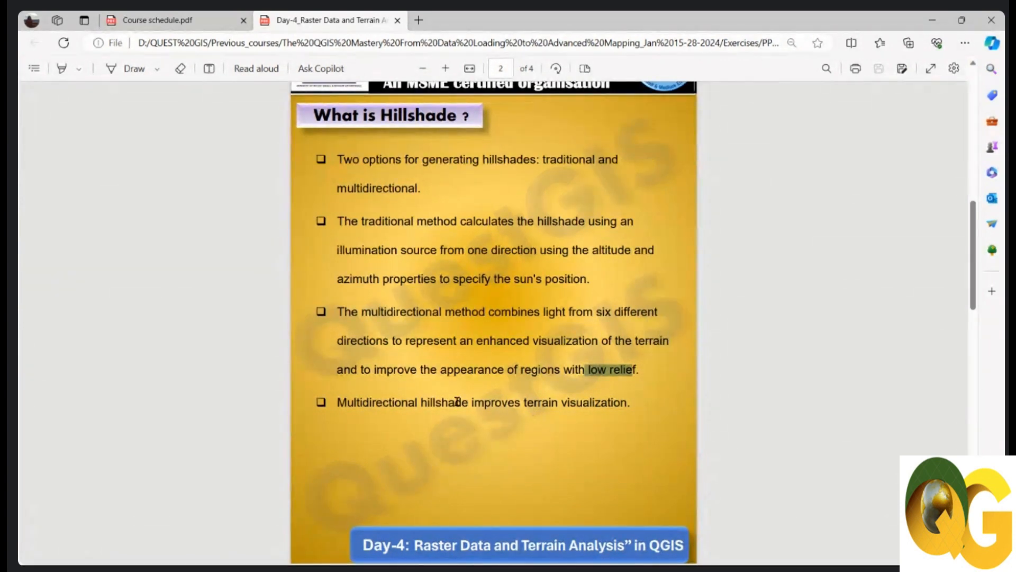
pyautogui.moveTo(408, 403); pyautogui.dragTo(633, 405)
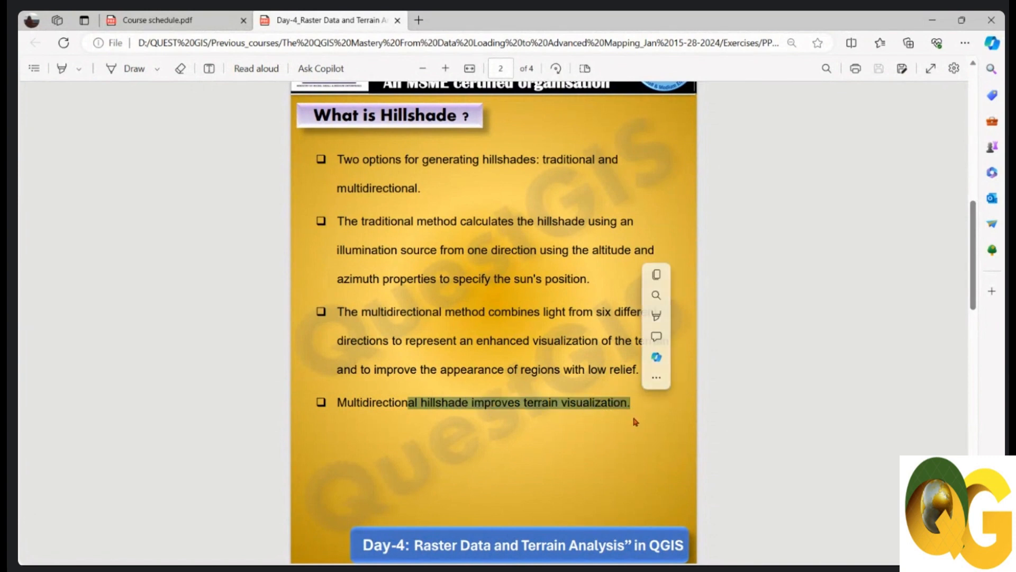
pyautogui.click(627, 374)
pyautogui.moveTo(627, 374); pyautogui.dragTo(596, 372)
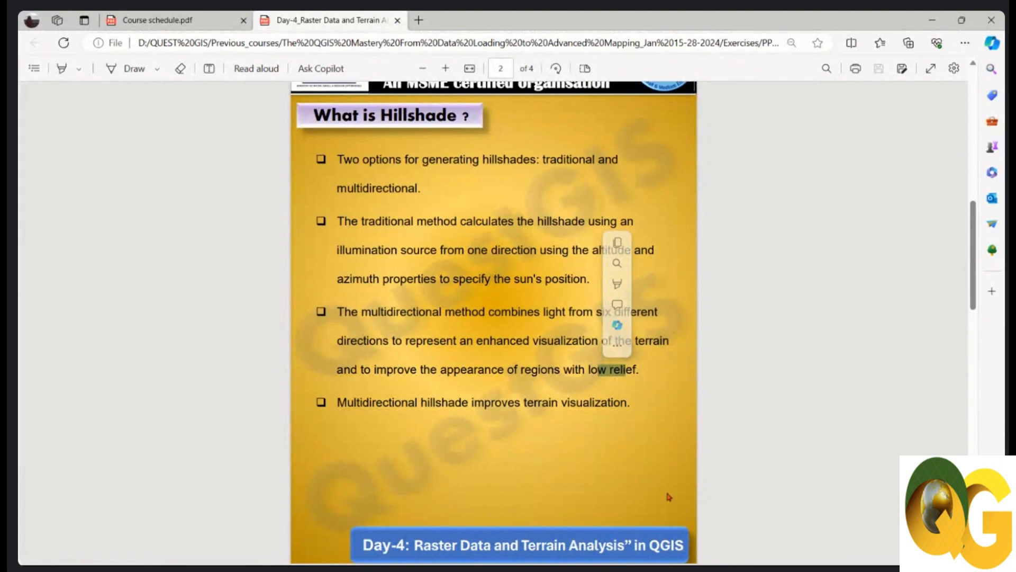
# - Return to QGIS and review the Hillshade parameters for Z factor, scale, light azimuth and altitude, and the shading options
pyautogui.click(654, 550)
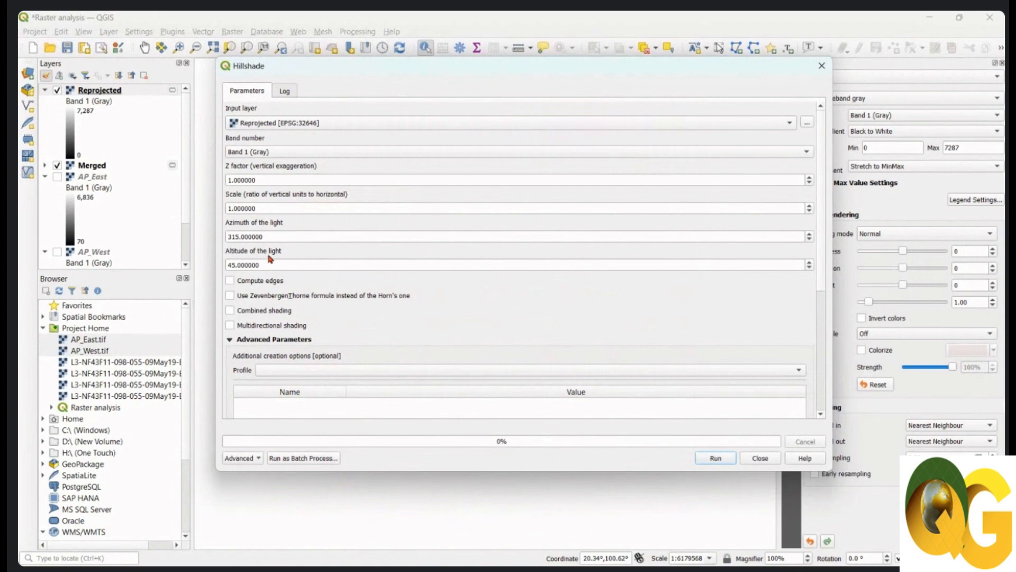
pyautogui.moveTo(270, 259)
pyautogui.moveTo(294, 168)
pyautogui.moveTo(286, 200)
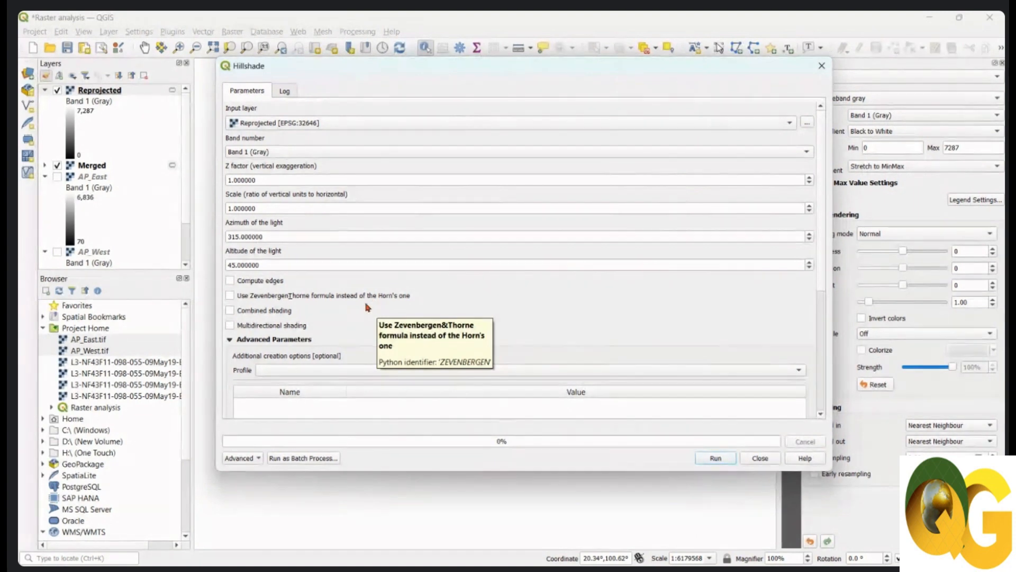
pyautogui.moveTo(334, 306)
pyautogui.moveTo(252, 302)
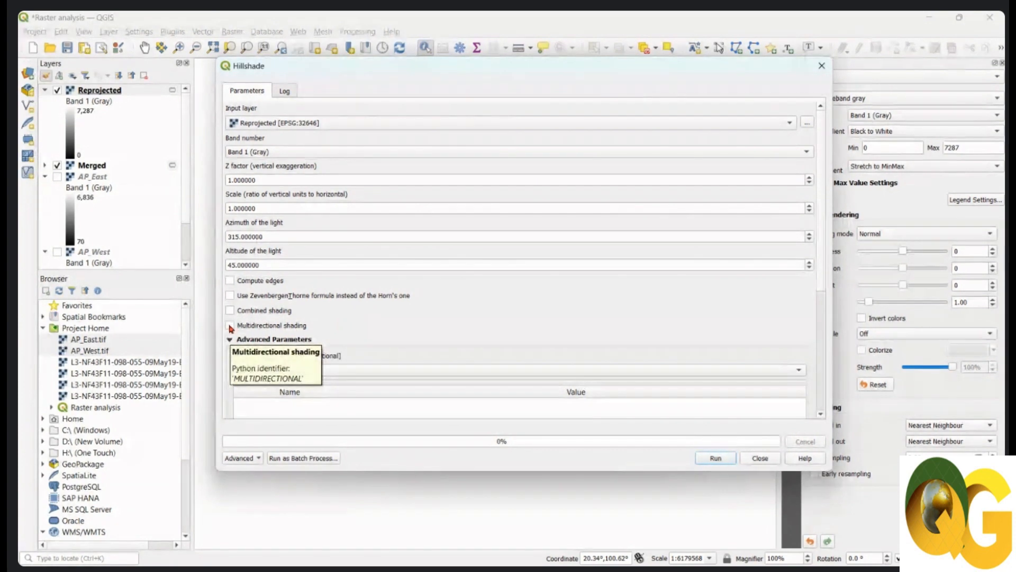
pyautogui.moveTo(820, 209); pyautogui.dragTo(825, 160)
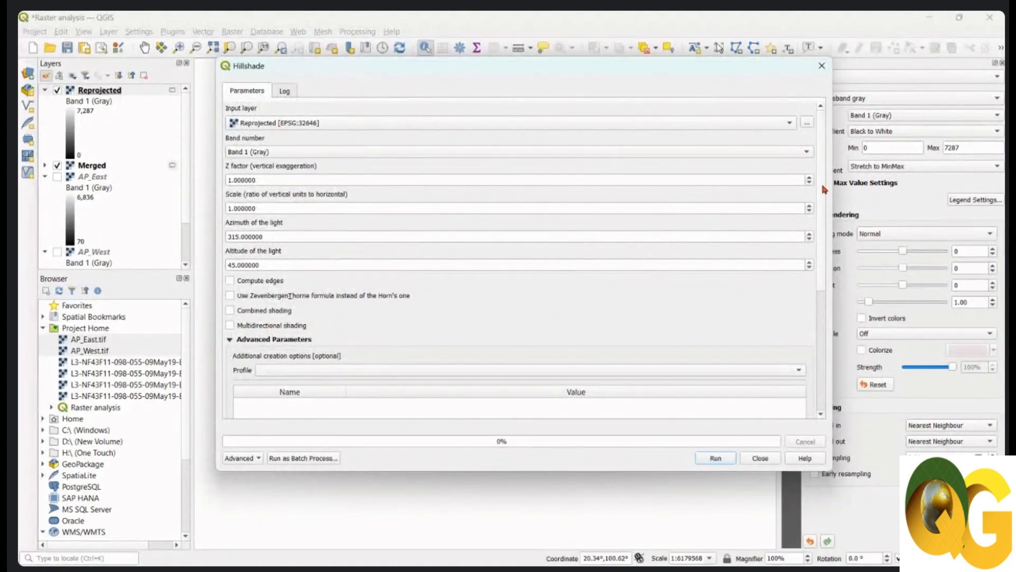
# - Check the GDAL console call and run Hillshade on the Reprojected layer to a temporary file with azimuth 315 and altitude 45
pyautogui.moveTo(825, 189); pyautogui.dragTo(825, 313)
pyautogui.moveTo(533, 388); pyautogui.dragTo(217, 371)
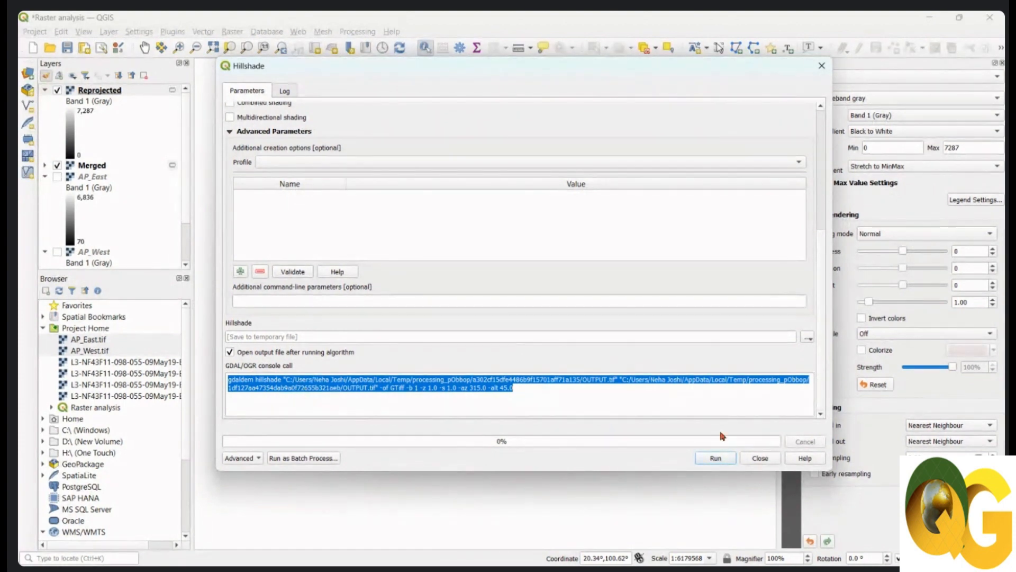
pyautogui.click(724, 460)
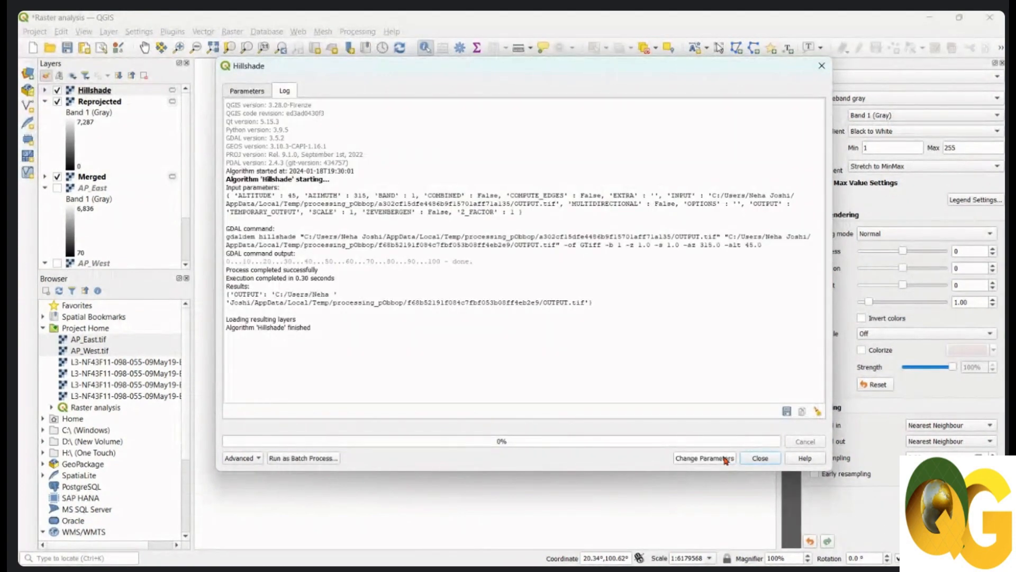
pyautogui.click(769, 460)
# - Inspect the relief of the hillshade raster and set 0 as the Hillshade layer's additional no data value
pyautogui.scroll(2, 435, 255)
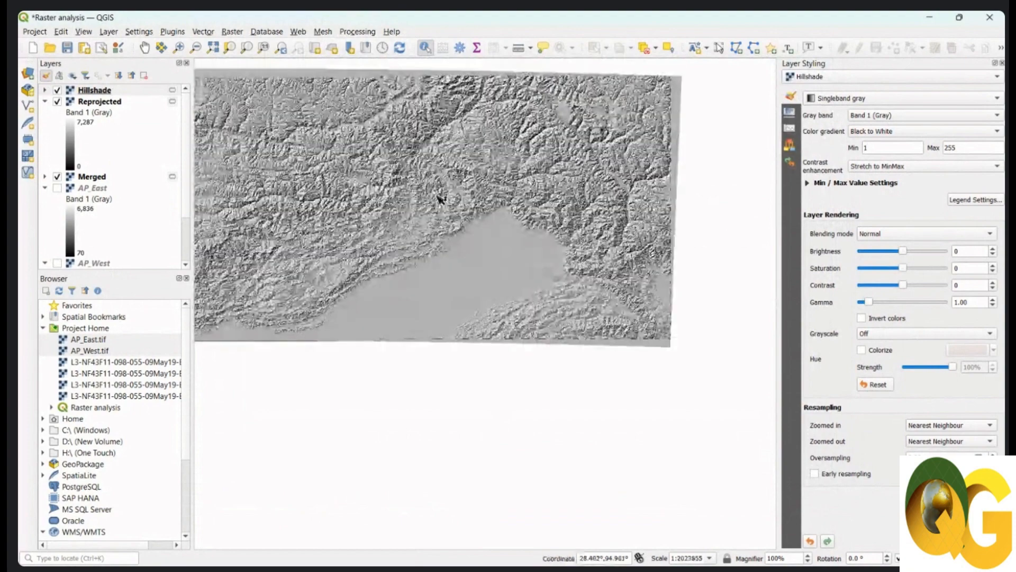
pyautogui.scroll(1, 497, 159)
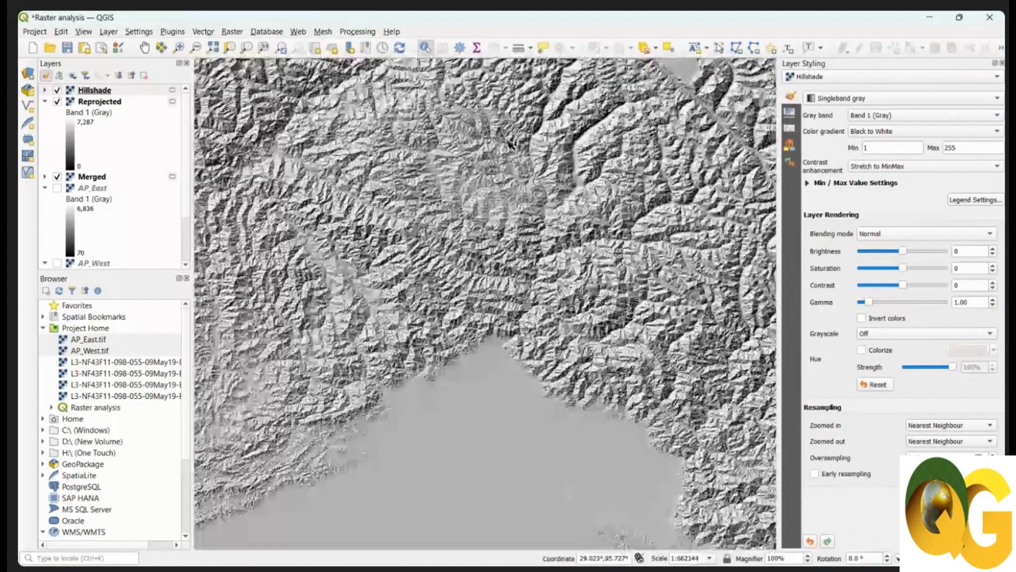
pyautogui.scroll(-2, 510, 143)
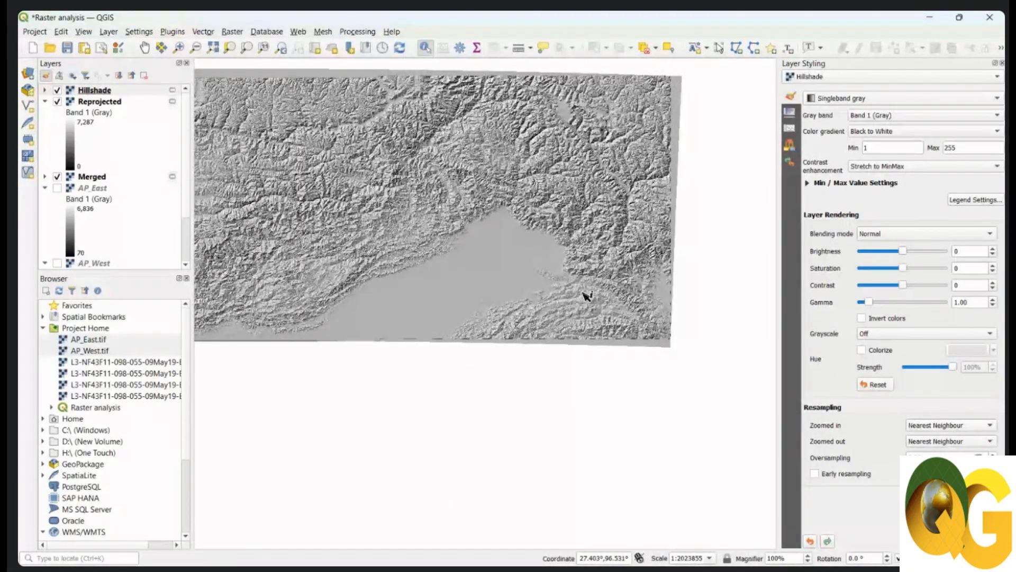
pyautogui.moveTo(413, 184); pyautogui.dragTo(587, 296)
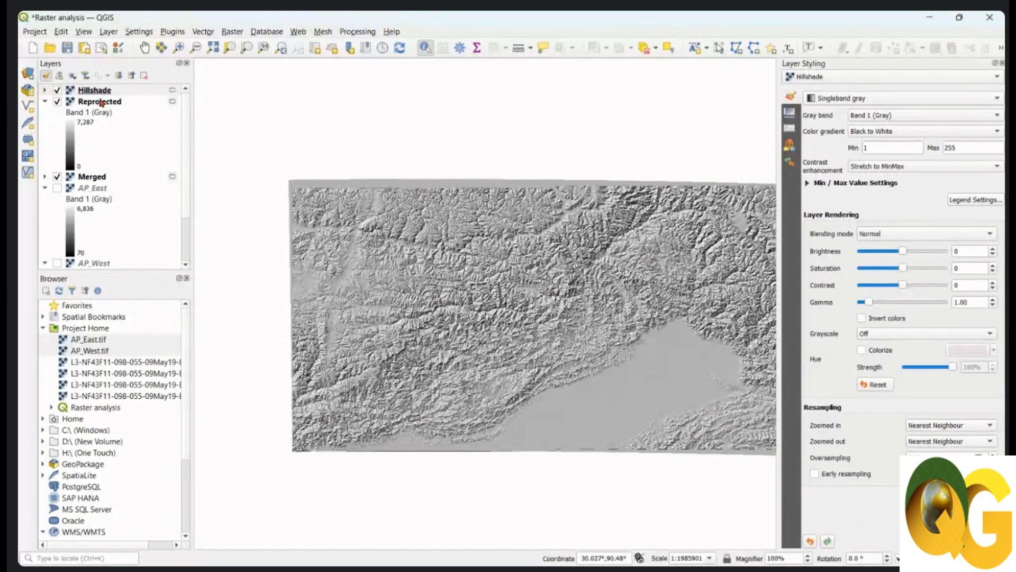
pyautogui.click(790, 128)
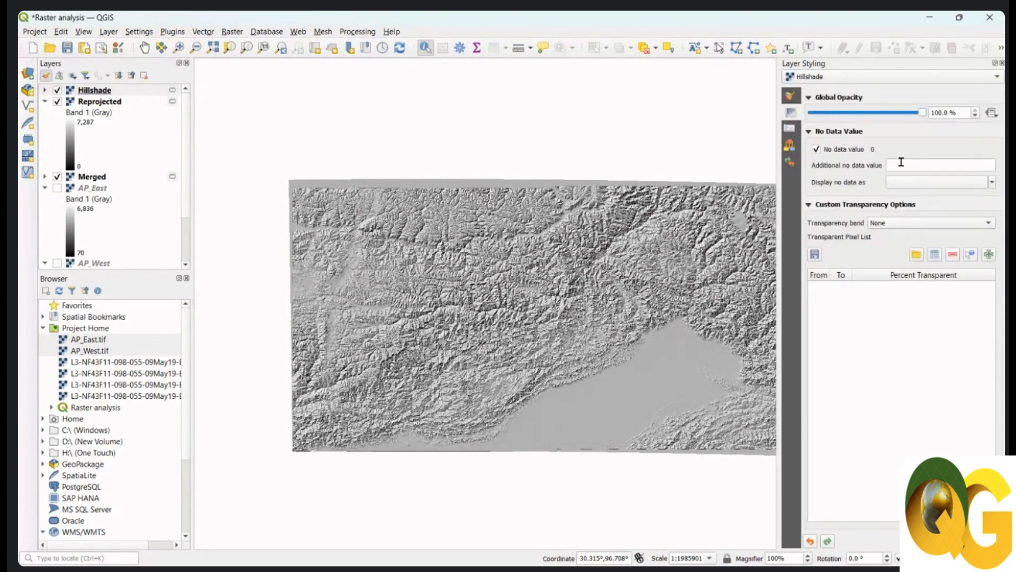
pyautogui.click(933, 162)
# - Expand the Hillshade layer's legend and identify the Band 1 value of a pixel in the flat valley area
pyautogui.click(45, 91)
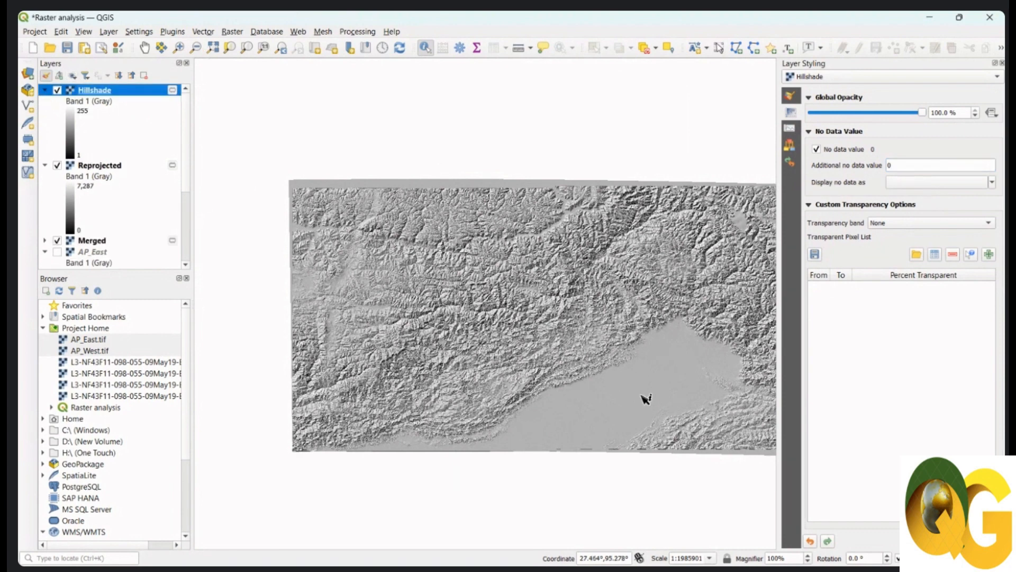
pyautogui.click(647, 367)
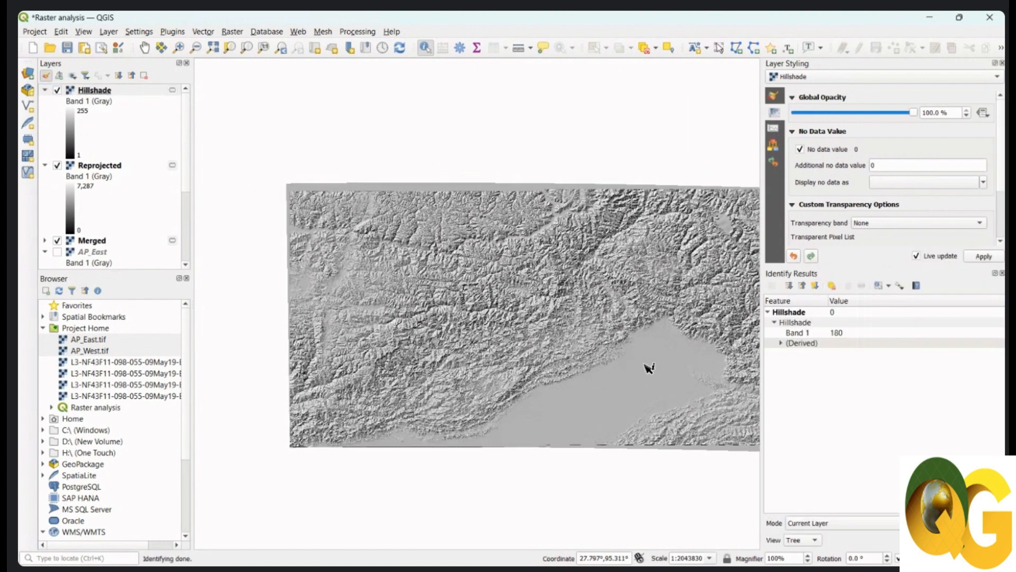
pyautogui.click(844, 334)
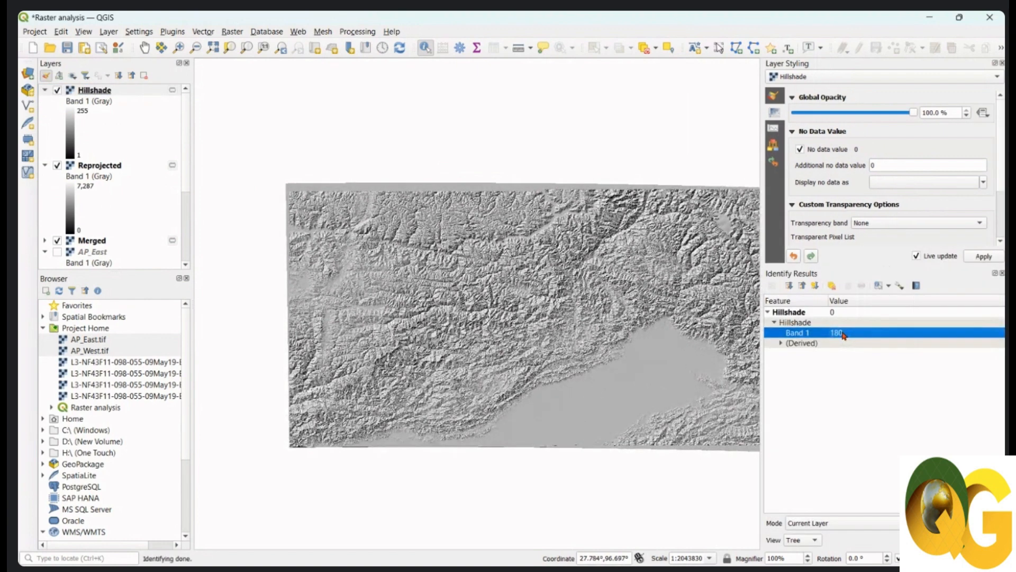
# - Set the Hillshade layer's additional no data value to 180
pyautogui.moveTo(889, 166); pyautogui.dragTo(868, 172)
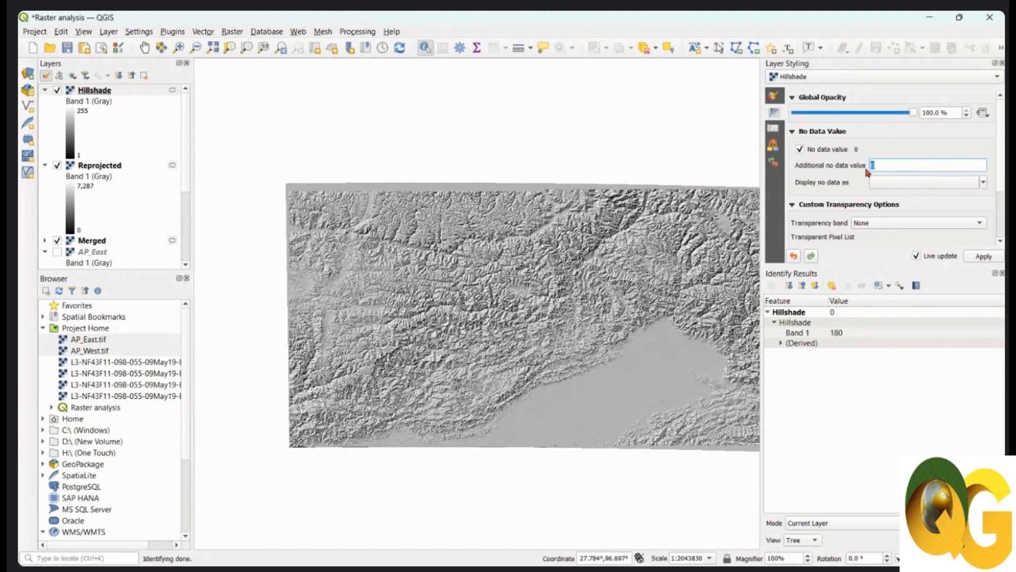
pyautogui.write('180')
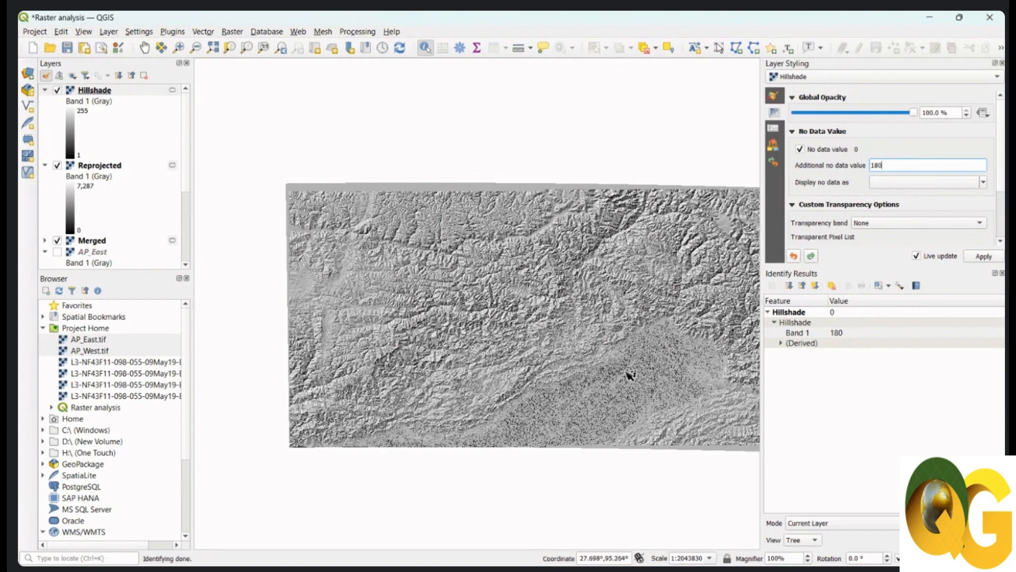
# - Identify a pixel on the hillshade's upper border strip and set the layer's additional no data value to 181
pyautogui.click(467, 192)
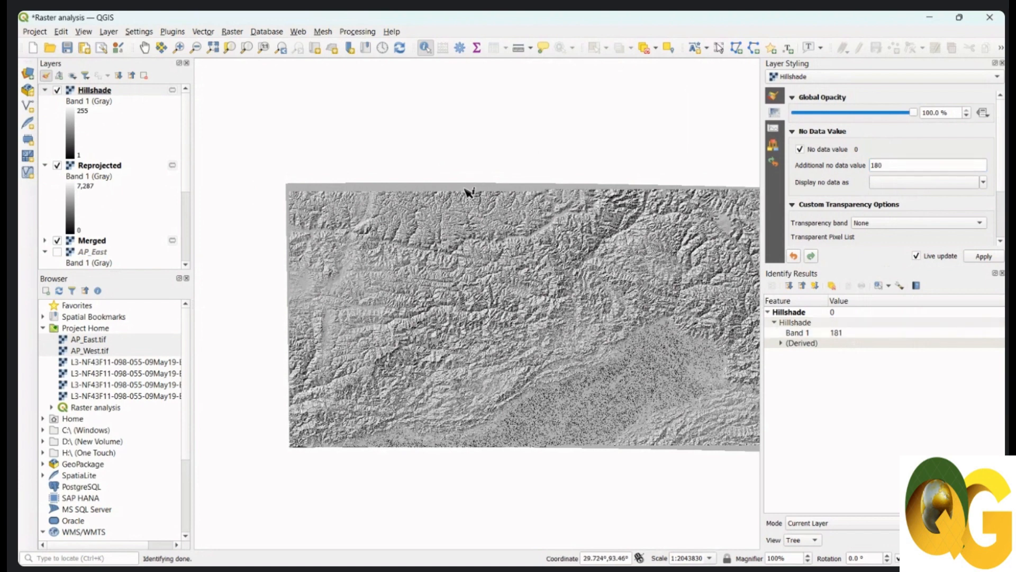
pyautogui.moveTo(904, 164); pyautogui.dragTo(871, 164)
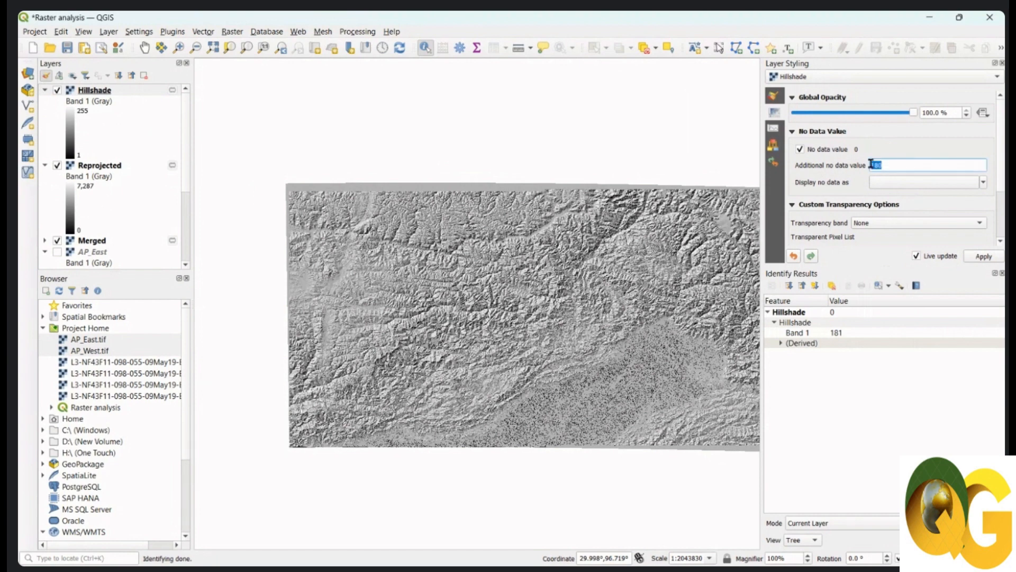
pyautogui.write('181')
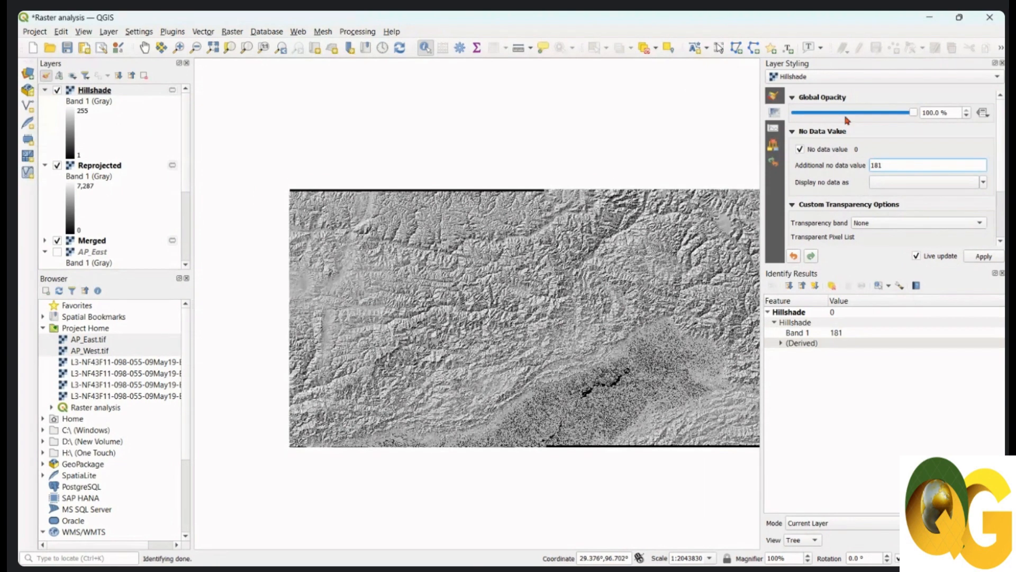
pyautogui.click(738, 385)
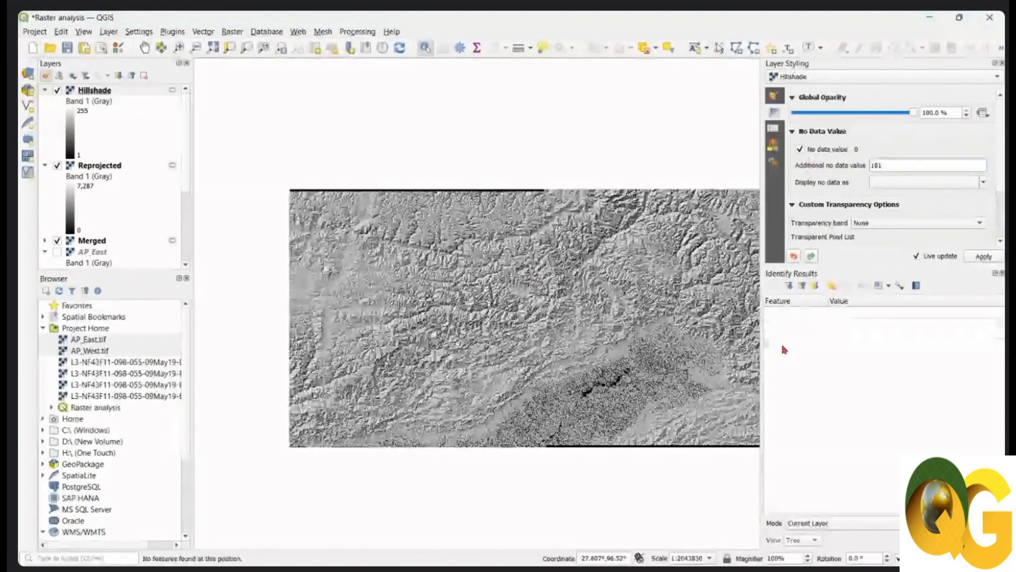
pyautogui.click(801, 149)
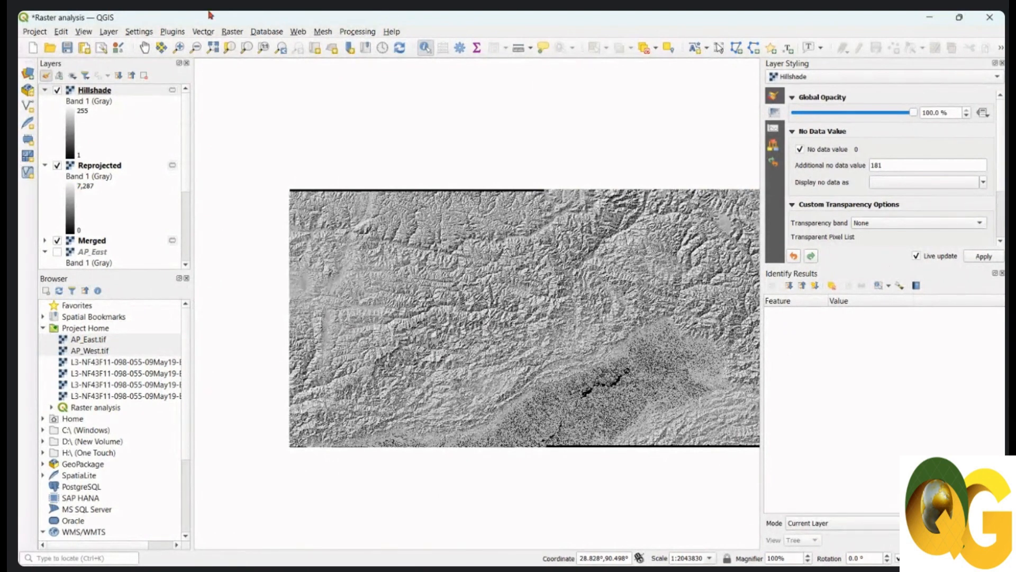
# - Set up a Slope analysis with Band 1 of the Reprojected layer as the input
pyautogui.click(231, 34)
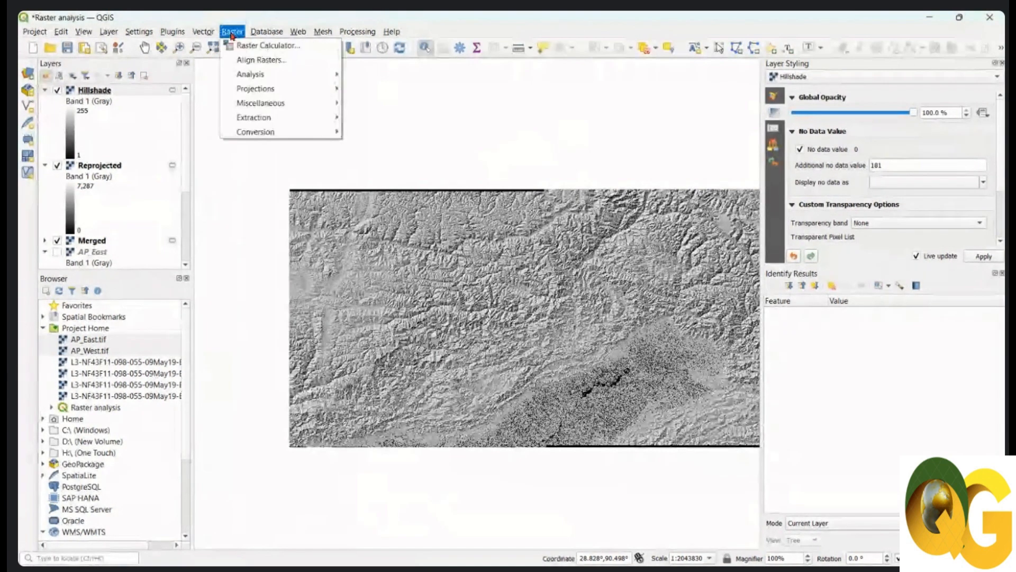
pyautogui.moveTo(258, 77)
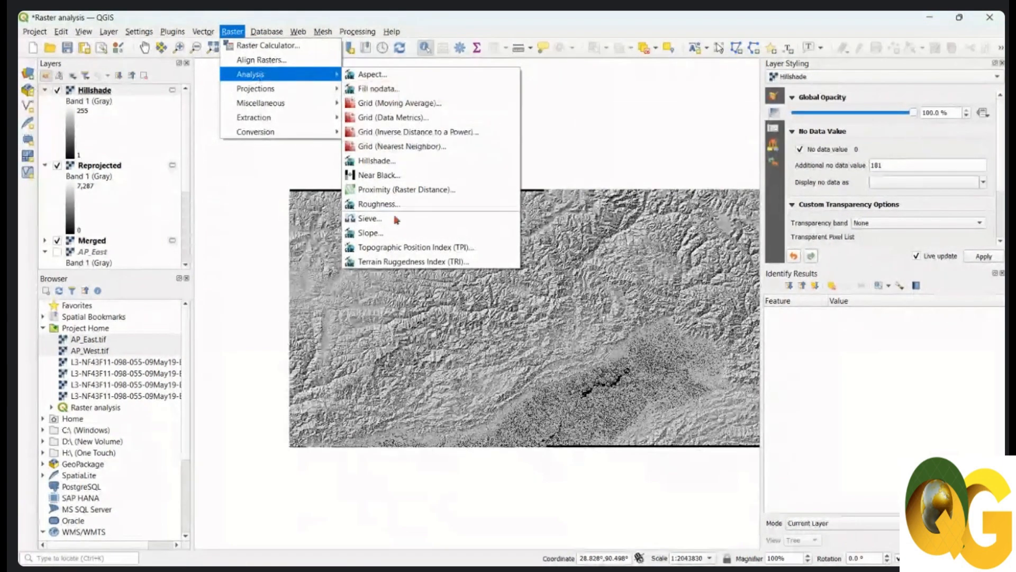
pyautogui.click(392, 234)
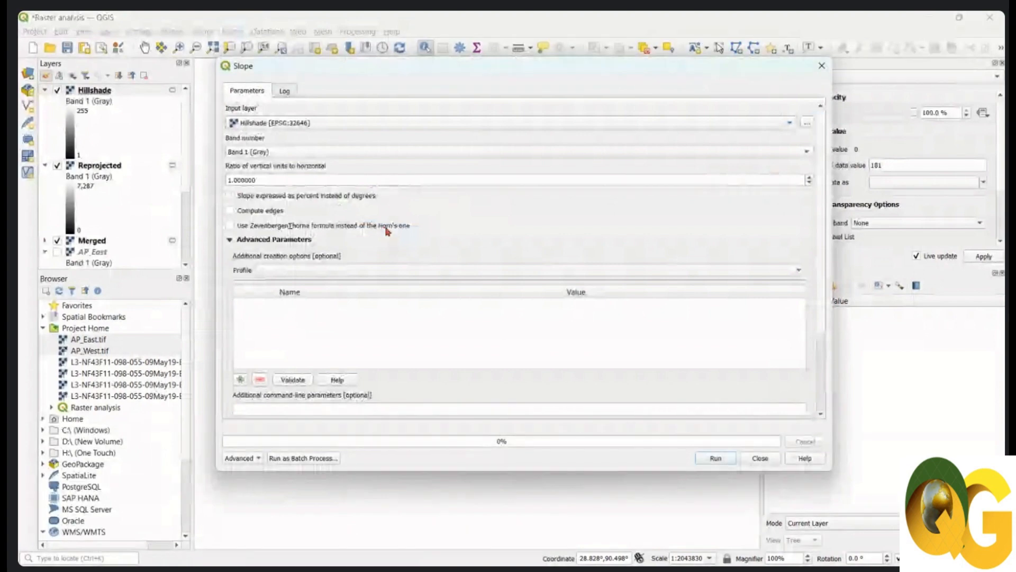
pyautogui.click(361, 124)
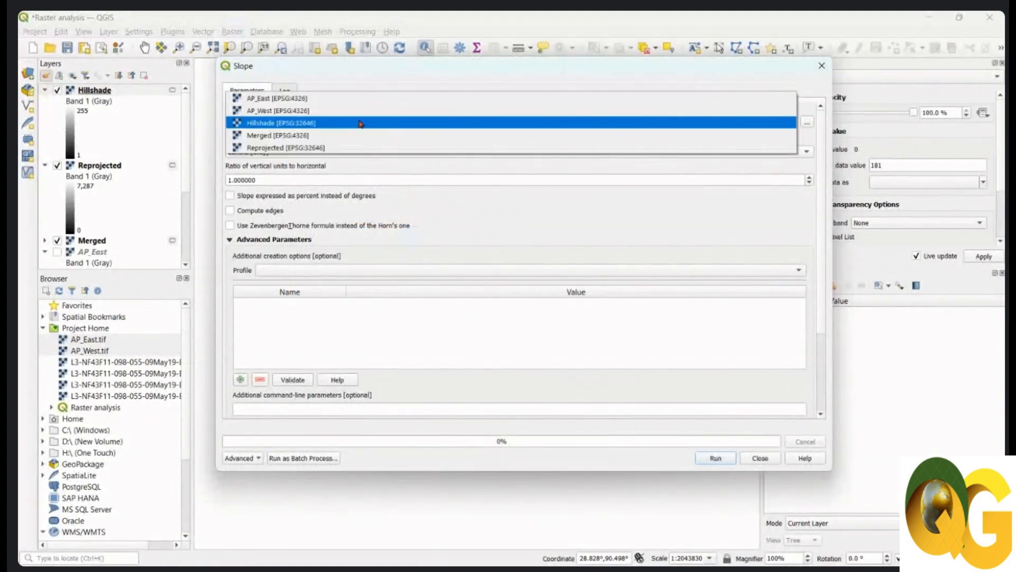
pyautogui.click(339, 149)
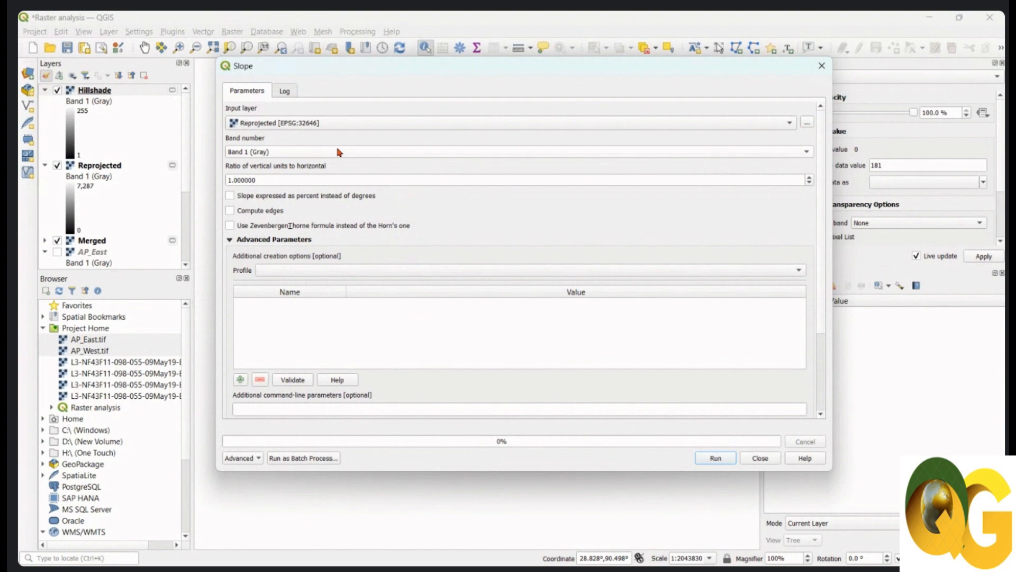
pyautogui.click(339, 152)
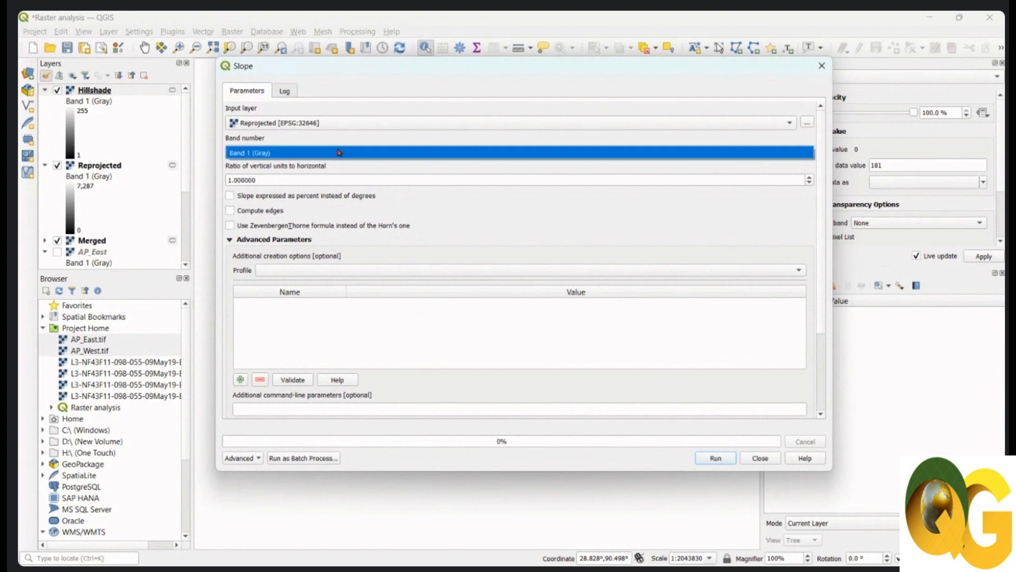
pyautogui.click(339, 153)
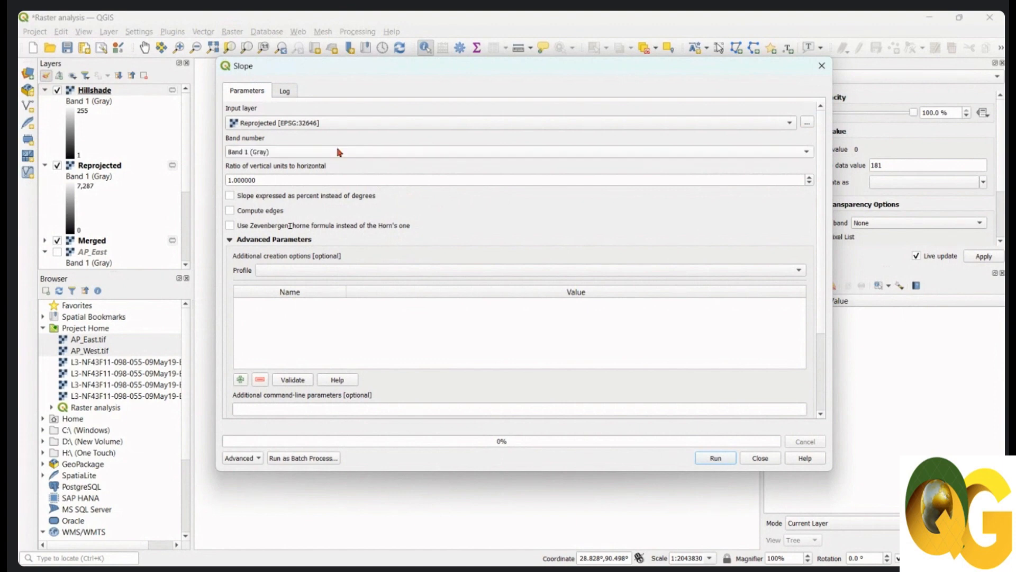
# - Run Slope in degrees with a vertical-to-horizontal ratio of 1 to a temporary file, and close the dialog
pyautogui.click(273, 179)
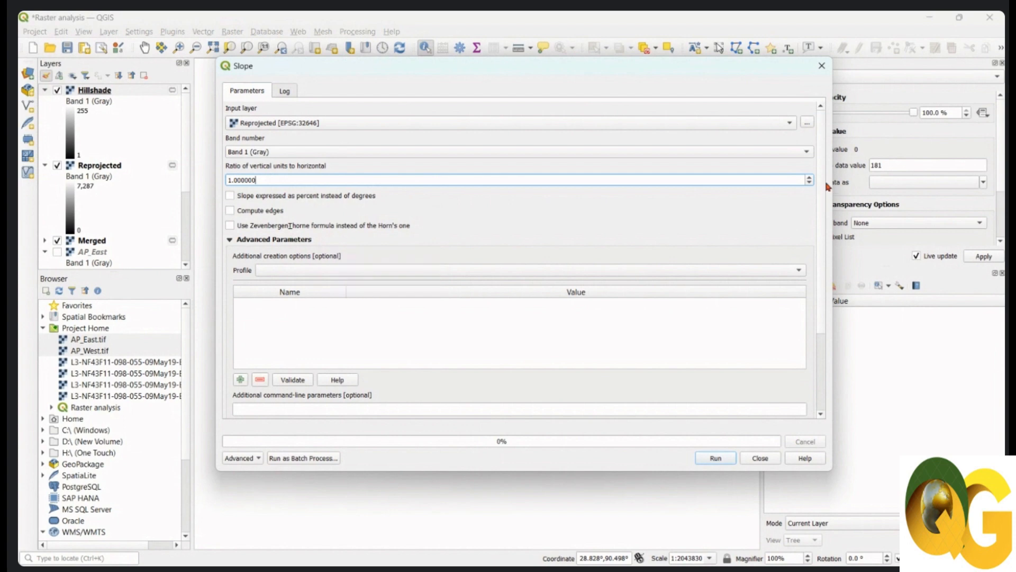
pyautogui.scroll(-3, 812, 261)
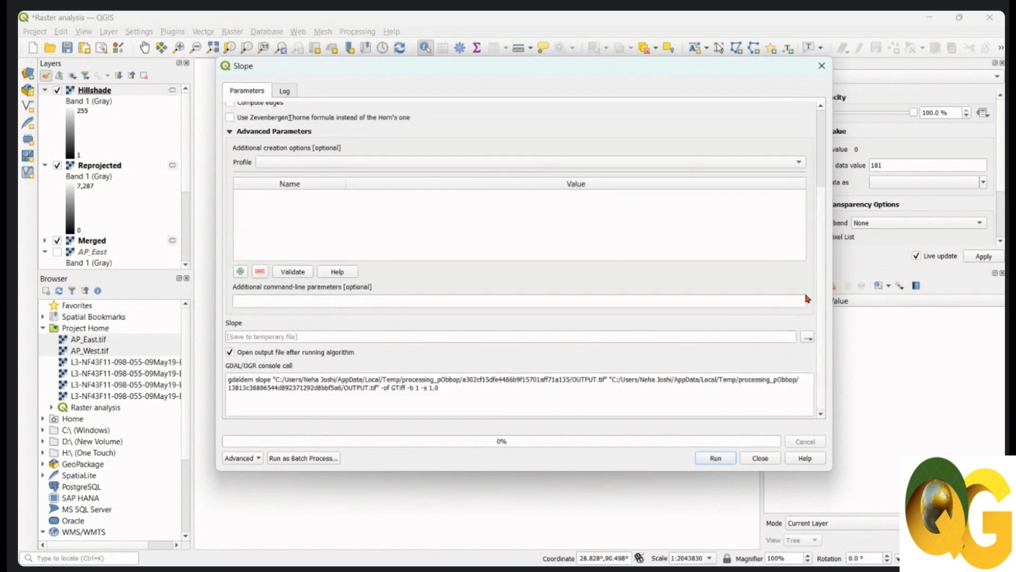
pyautogui.click(718, 462)
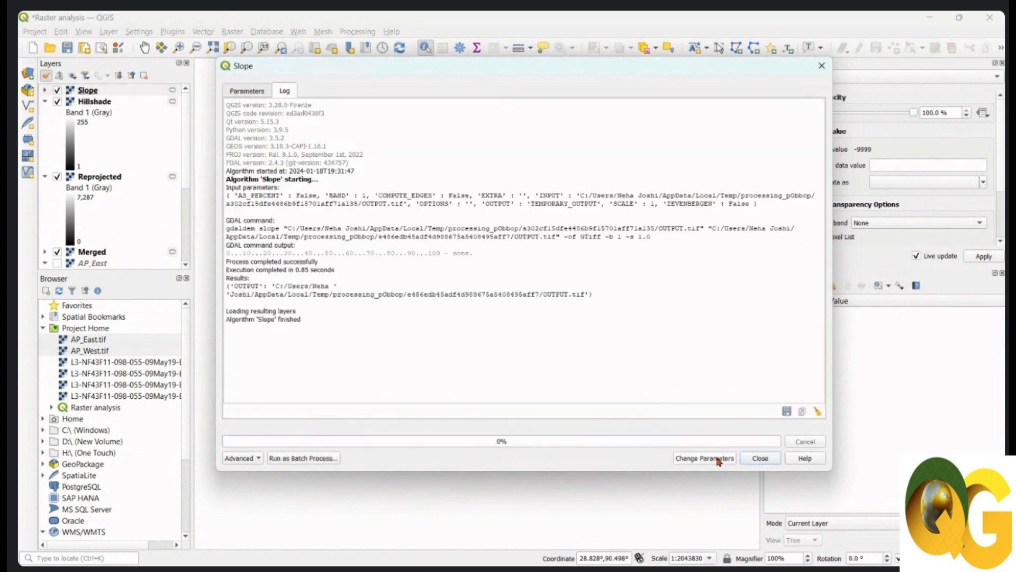
pyautogui.click(757, 457)
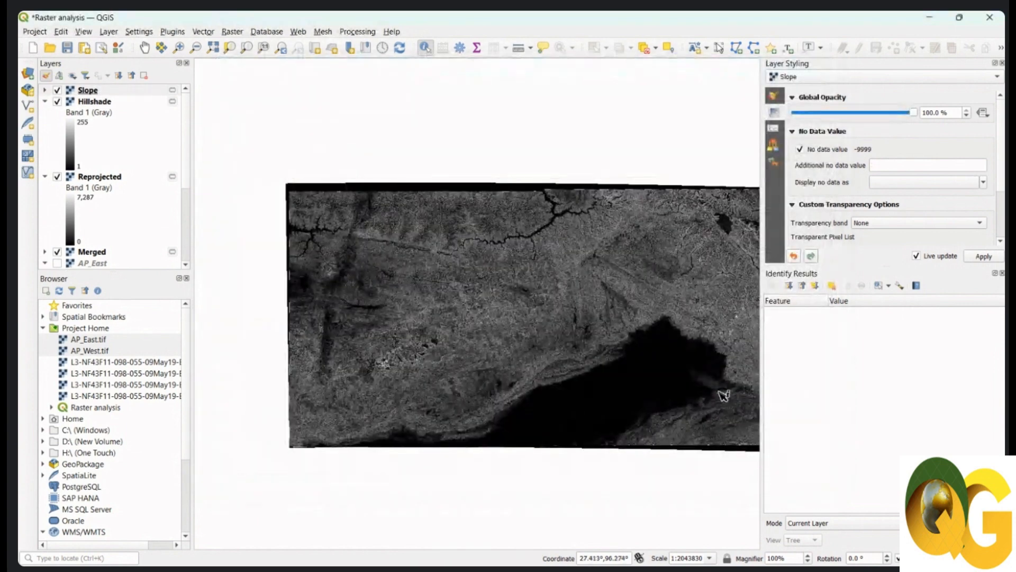
# - Inspect the full extent of the slope raster and hide the Hillshade and Merged layers
pyautogui.click(144, 48)
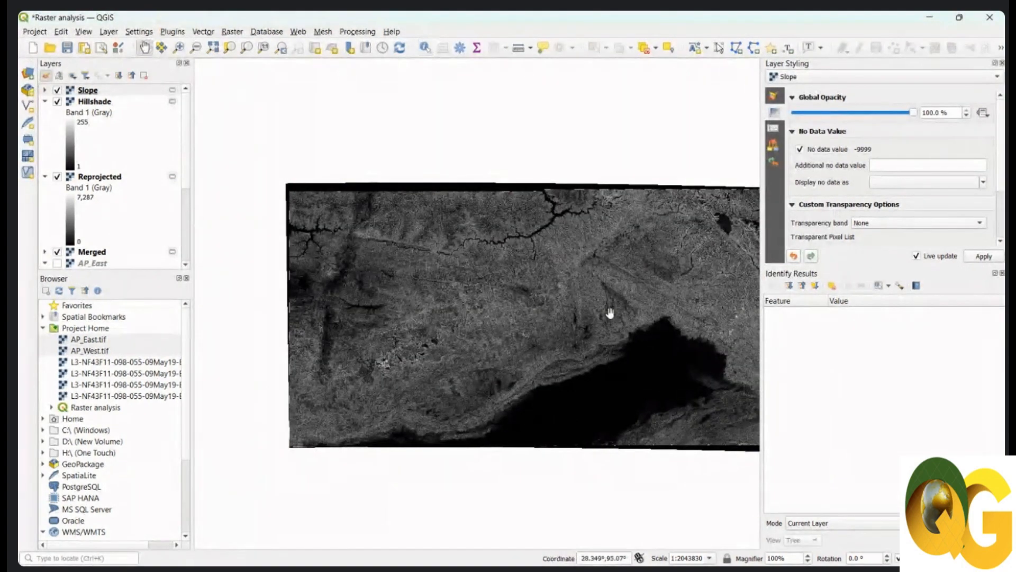
pyautogui.moveTo(610, 313); pyautogui.dragTo(551, 314)
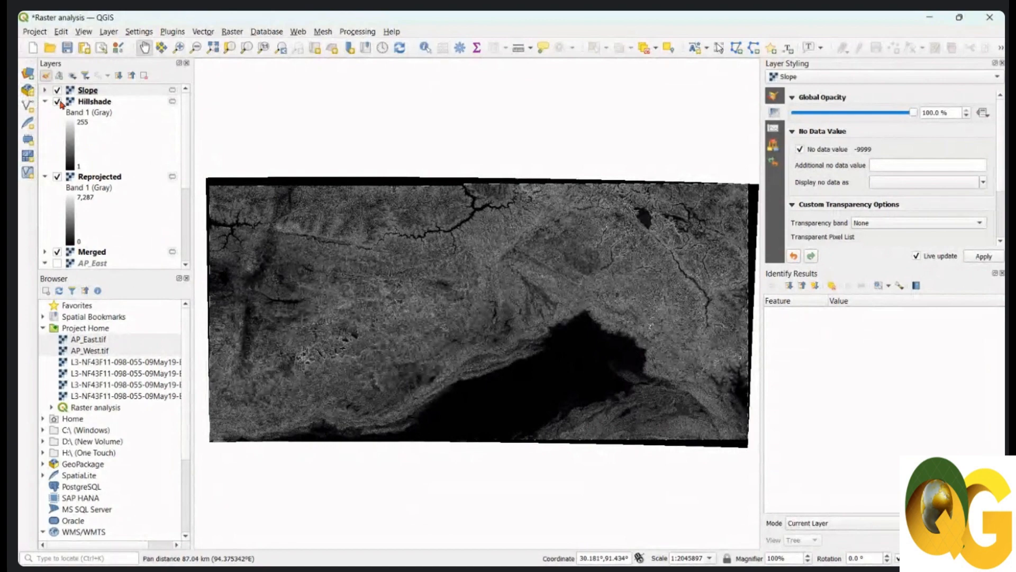
pyautogui.click(104, 91)
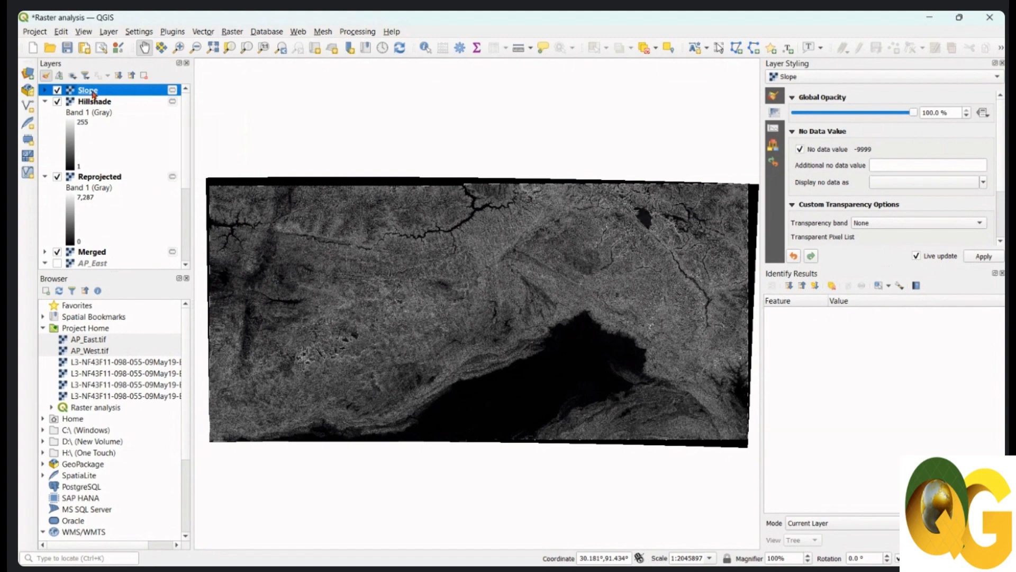
pyautogui.click(58, 101)
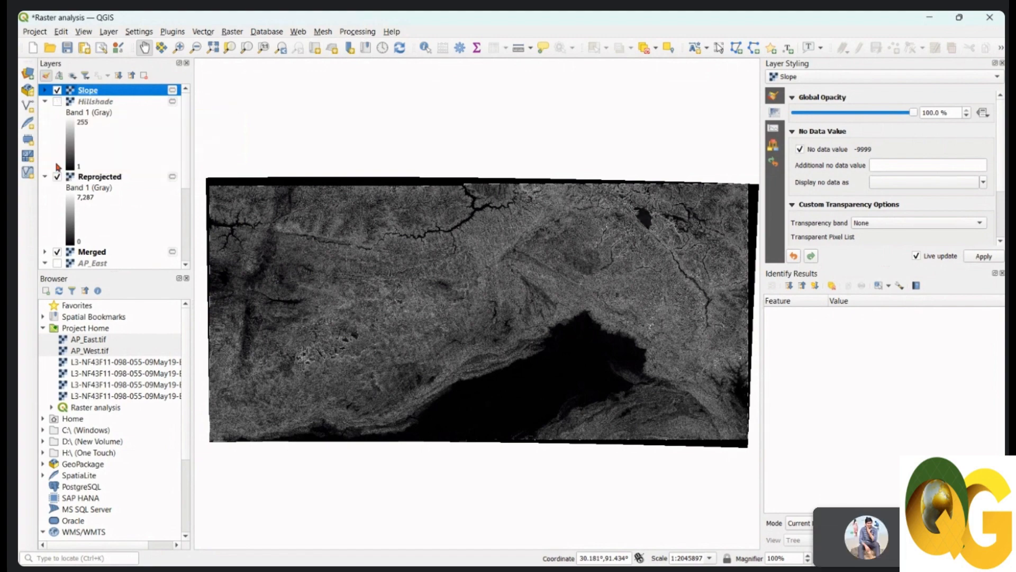
pyautogui.click(58, 175)
pyautogui.click(57, 251)
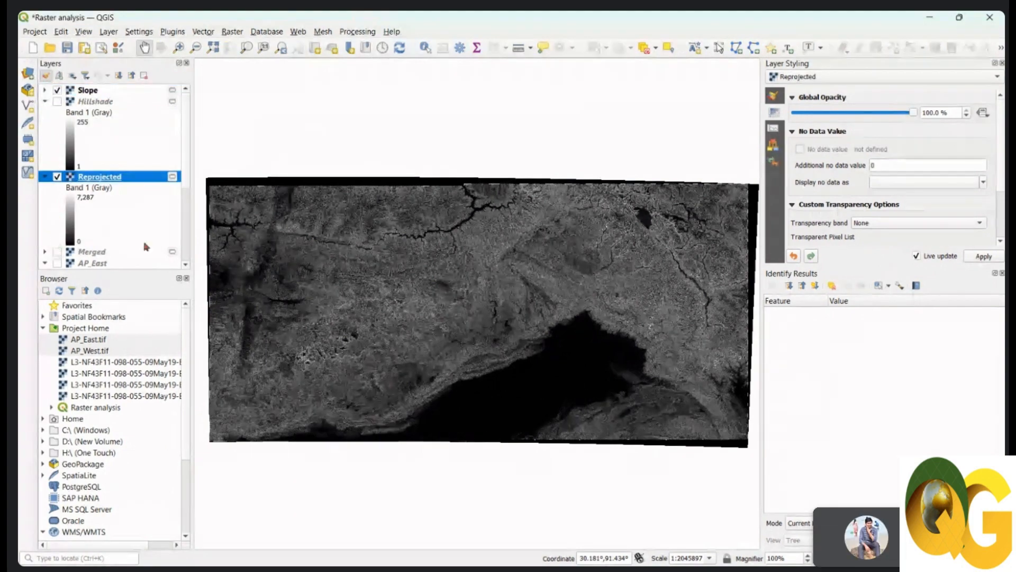
pyautogui.scroll(-4, 148, 247)
pyautogui.scroll(4, 90, 212)
pyautogui.moveTo(387, 299); pyautogui.dragTo(413, 314)
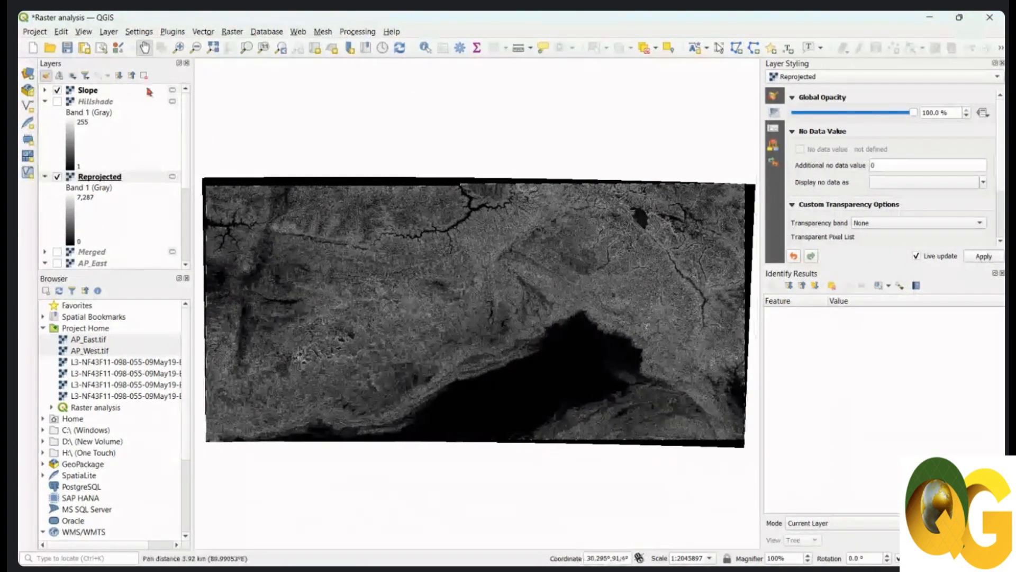
# - Set up another Slope analysis with the Reprojected layer as the input
pyautogui.click(85, 93)
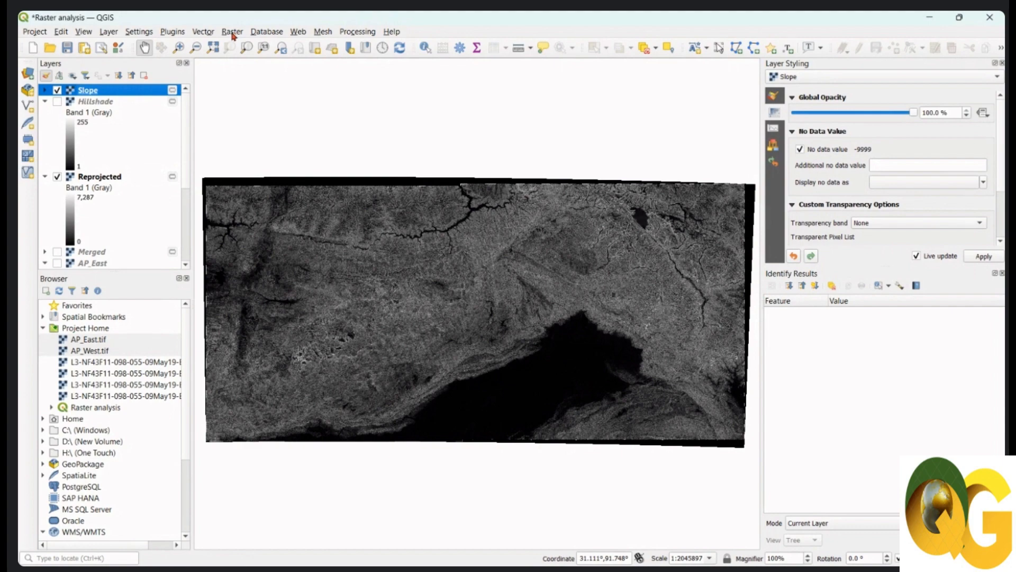
pyautogui.click(233, 33)
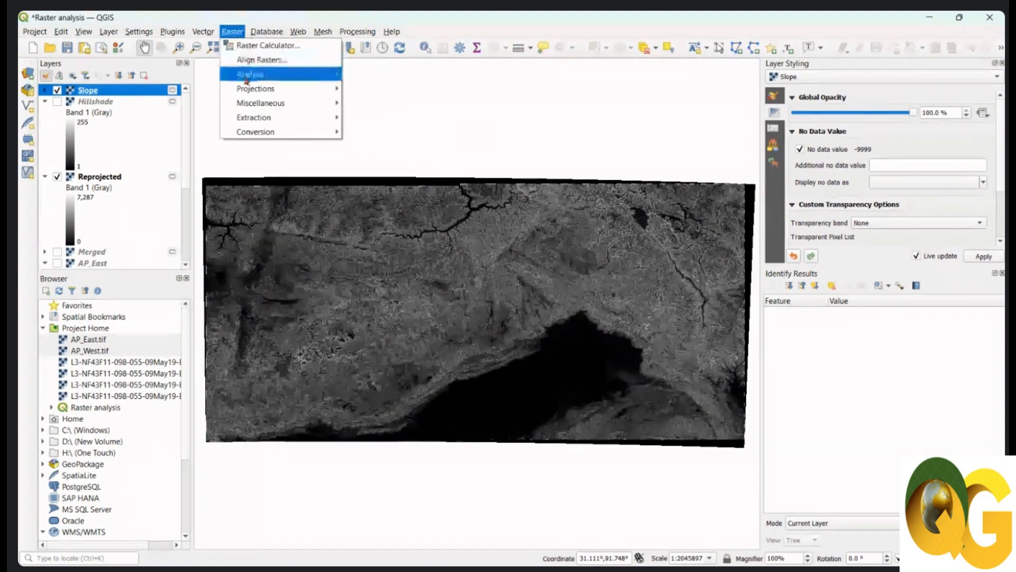
pyautogui.moveTo(279, 78)
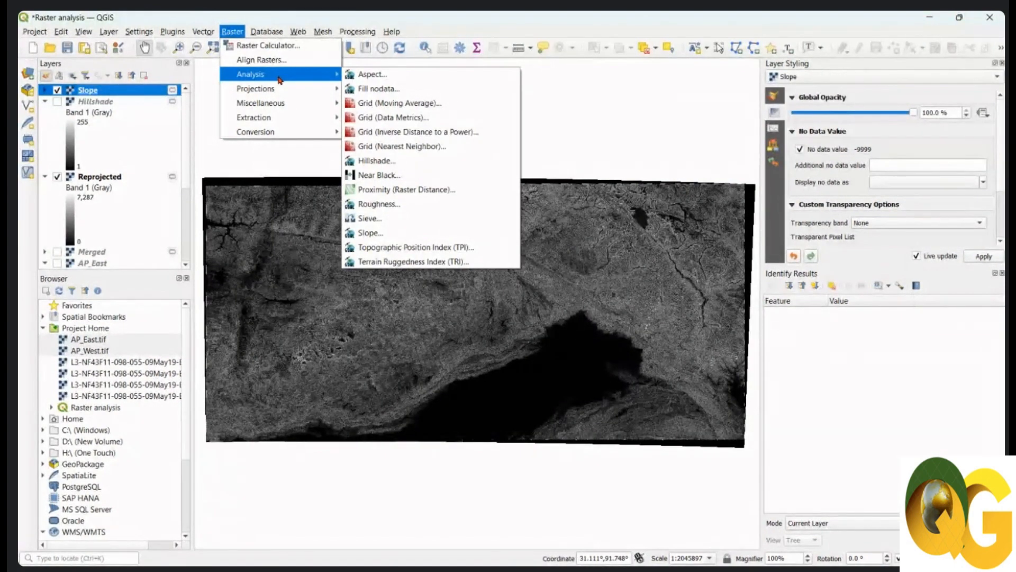
pyautogui.click(399, 237)
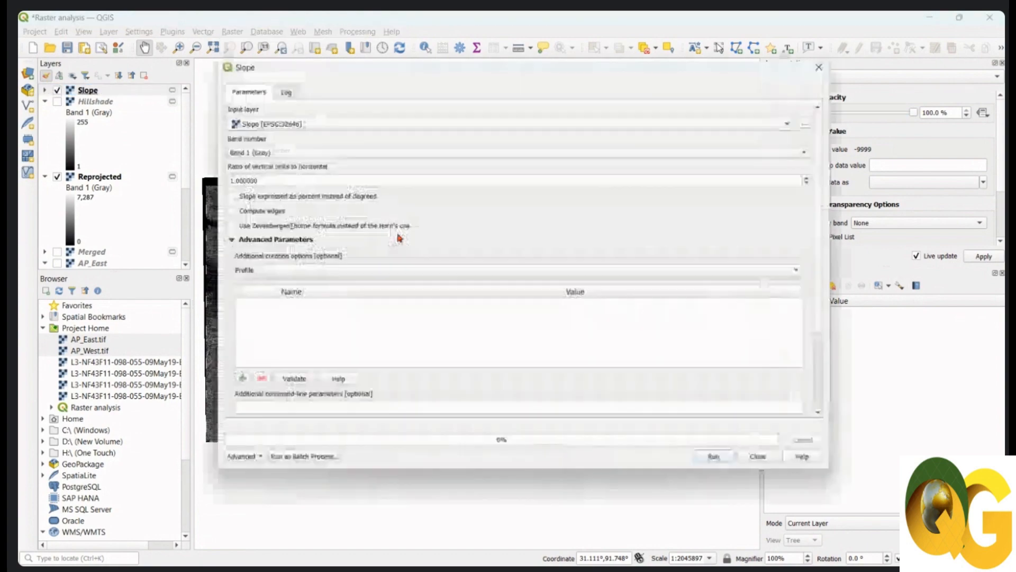
pyautogui.click(347, 126)
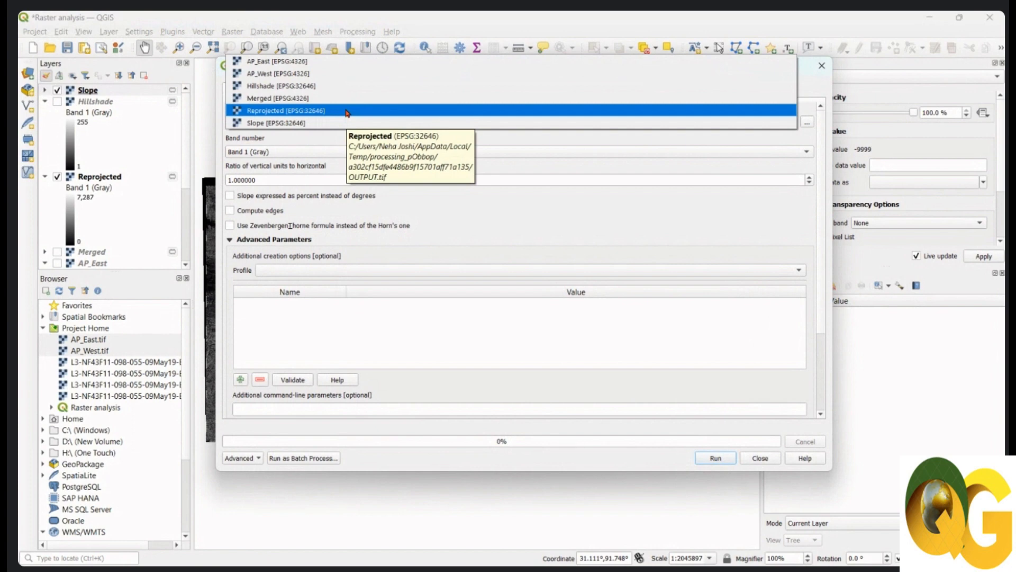
pyautogui.click(347, 112)
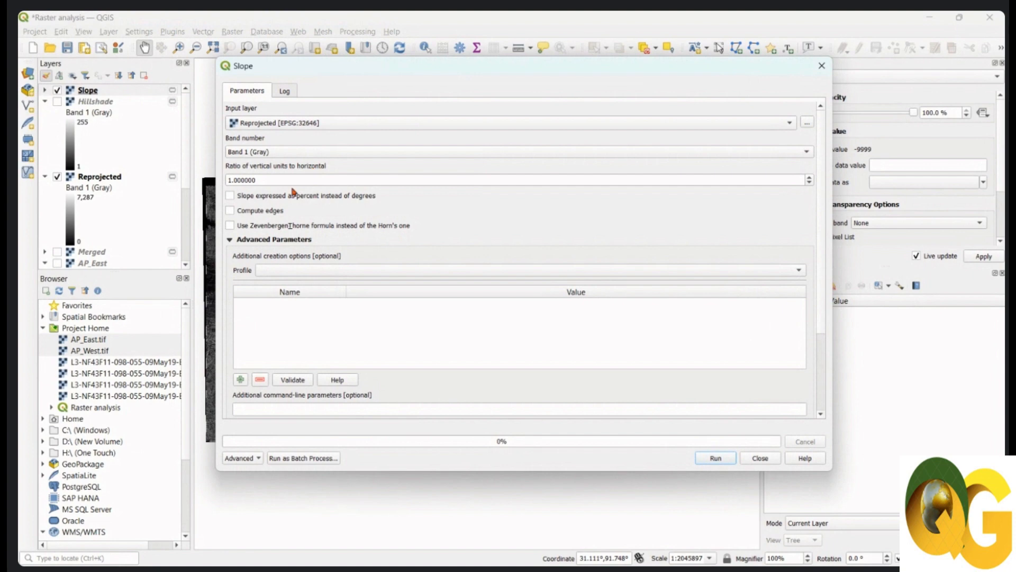
# - Express the slope as percent instead of degrees, and check the output settings and available compression profiles
pyautogui.click(277, 179)
pyautogui.moveTo(259, 177); pyautogui.dragTo(219, 174)
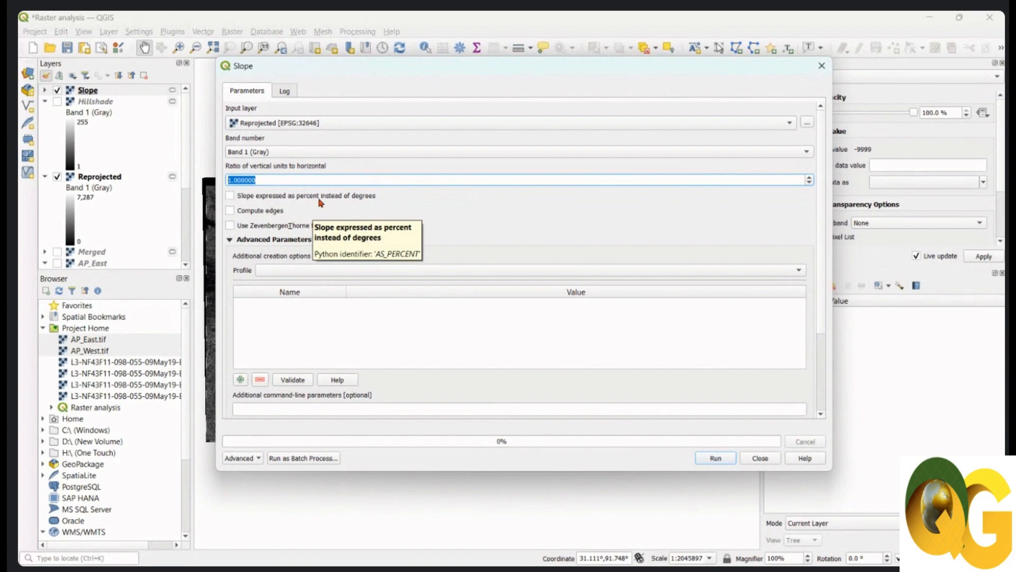
pyautogui.click(230, 197)
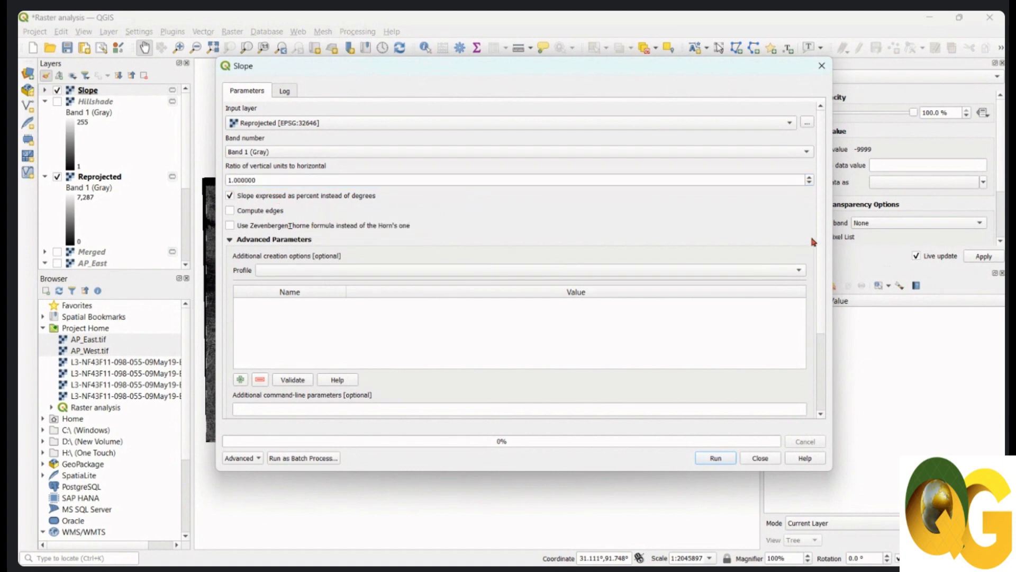
pyautogui.moveTo(819, 230); pyautogui.dragTo(819, 298)
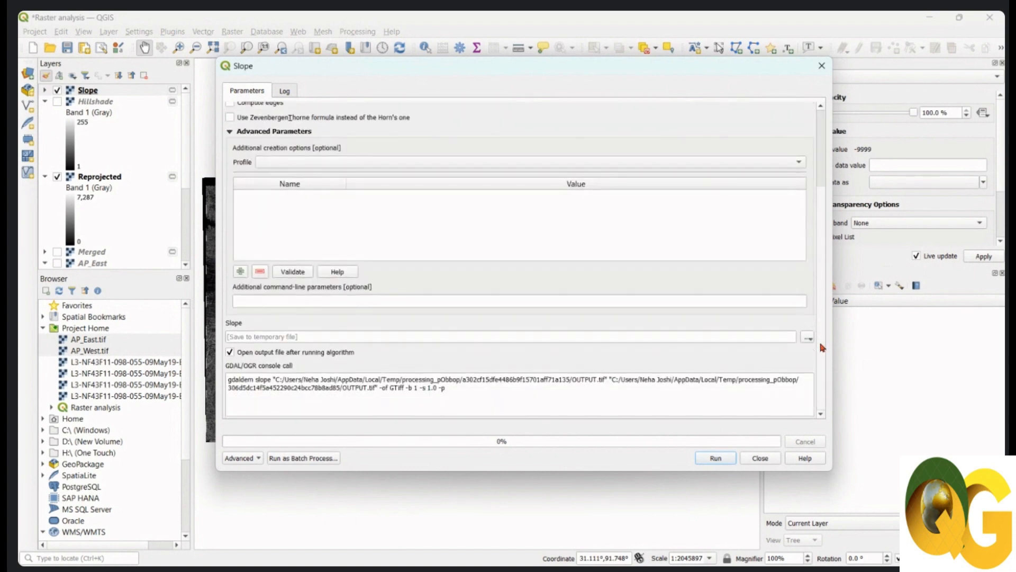
pyautogui.click(366, 163)
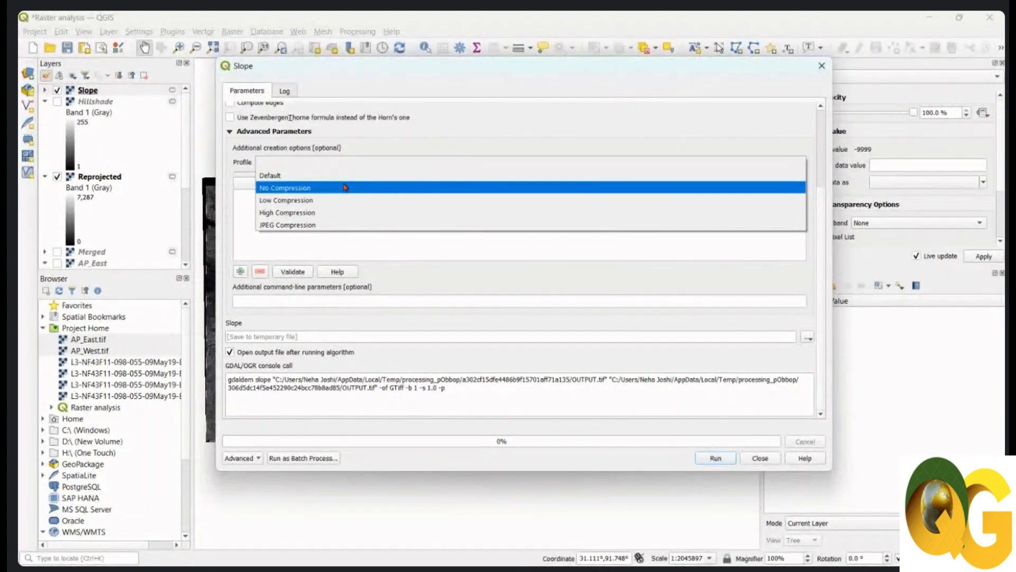
pyautogui.click(229, 155)
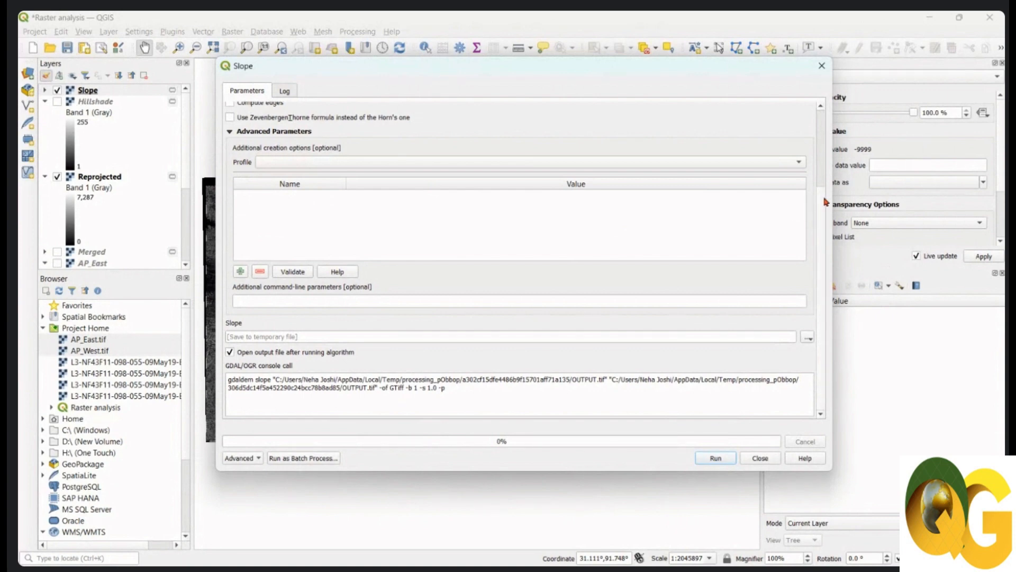
# - Review the output options and GDAL console call, run the percent slope analysis to a temporary file, and close the dialog
pyautogui.click(807, 338)
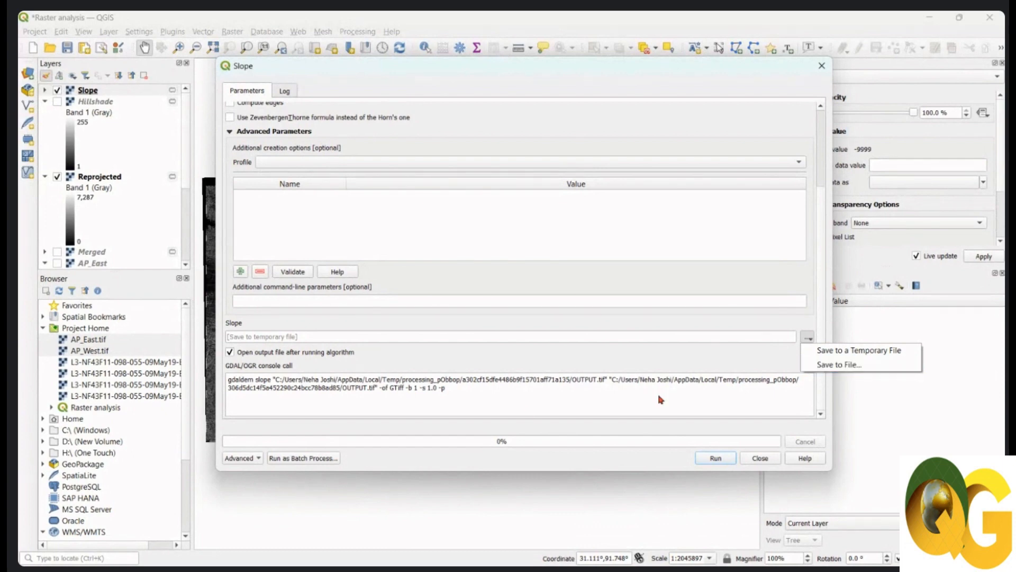
pyautogui.moveTo(468, 389); pyautogui.dragTo(228, 381)
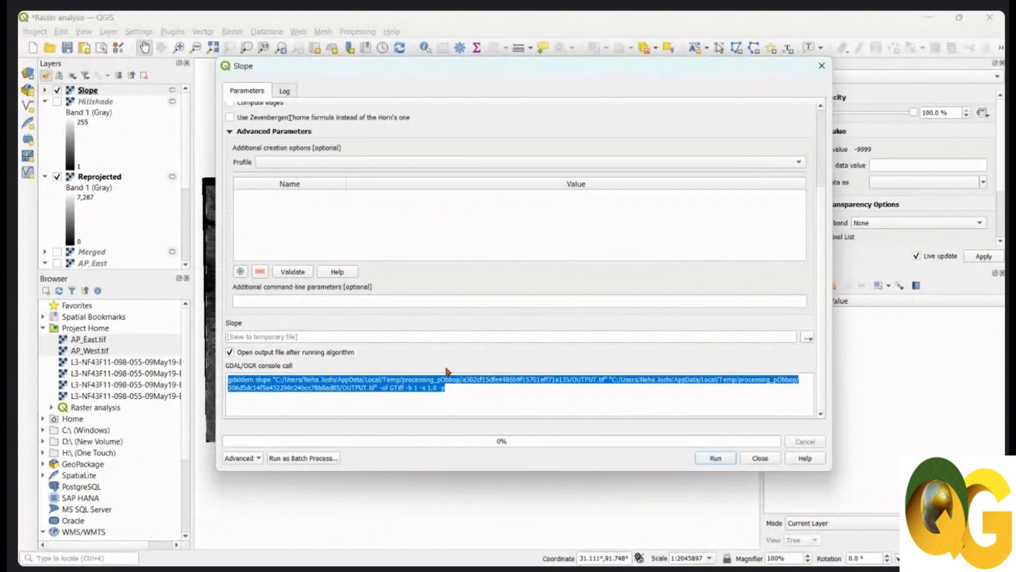
pyautogui.click(460, 388)
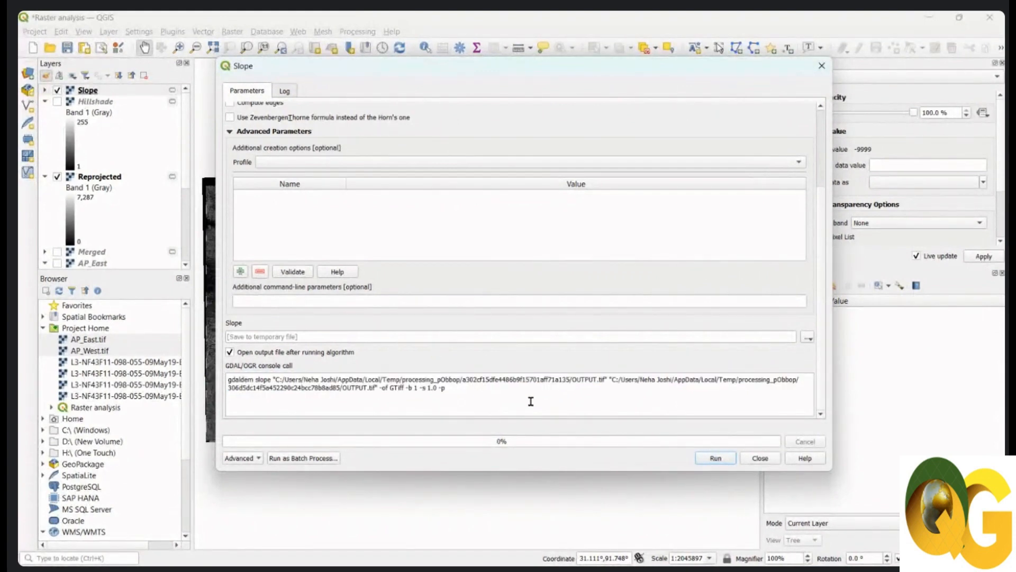
pyautogui.click(716, 458)
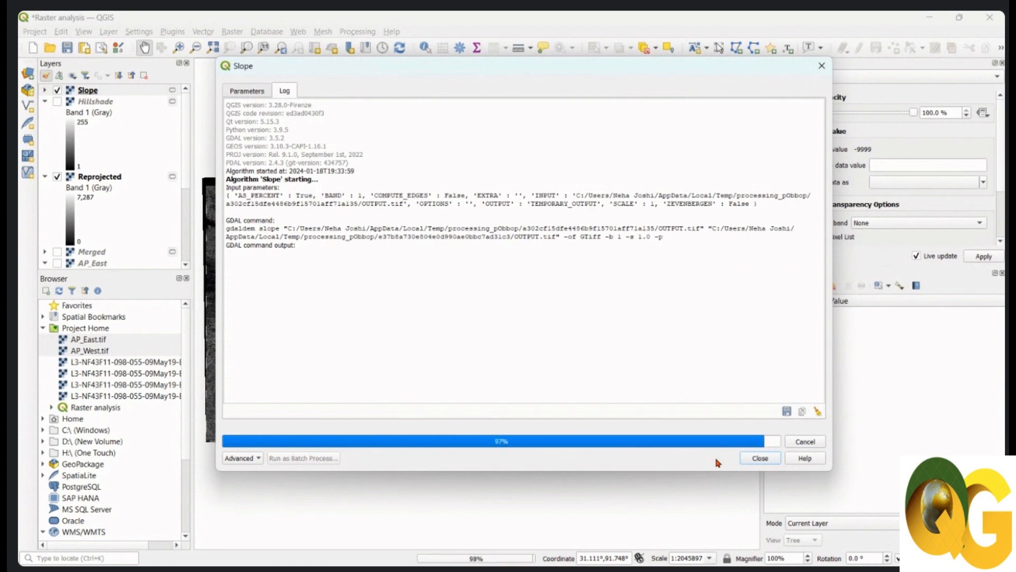
pyautogui.click(760, 458)
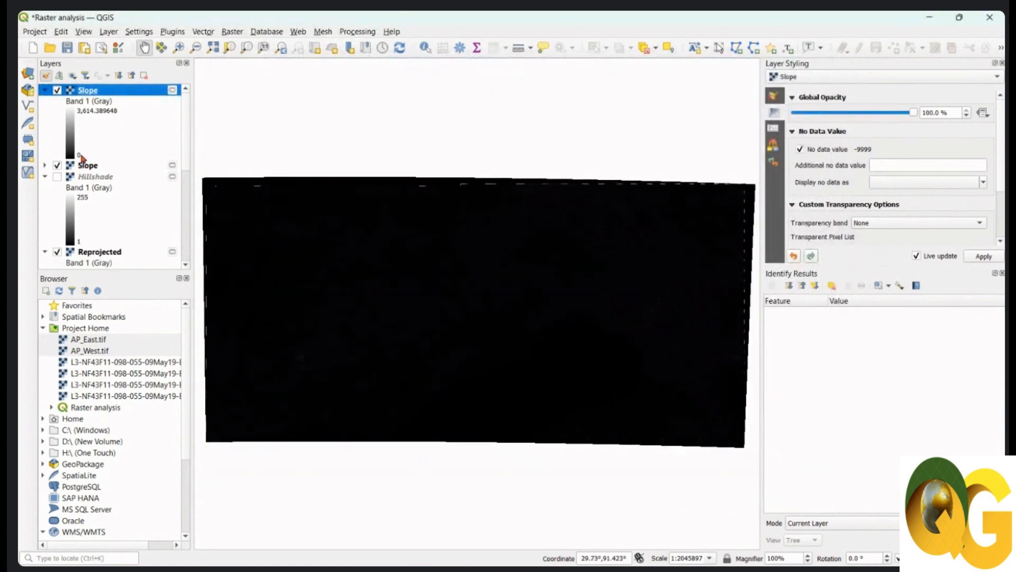
# - Compute the raster histogram of the new percent slope layer, closing the Identify Results panel to make room for it
pyautogui.click(105, 116)
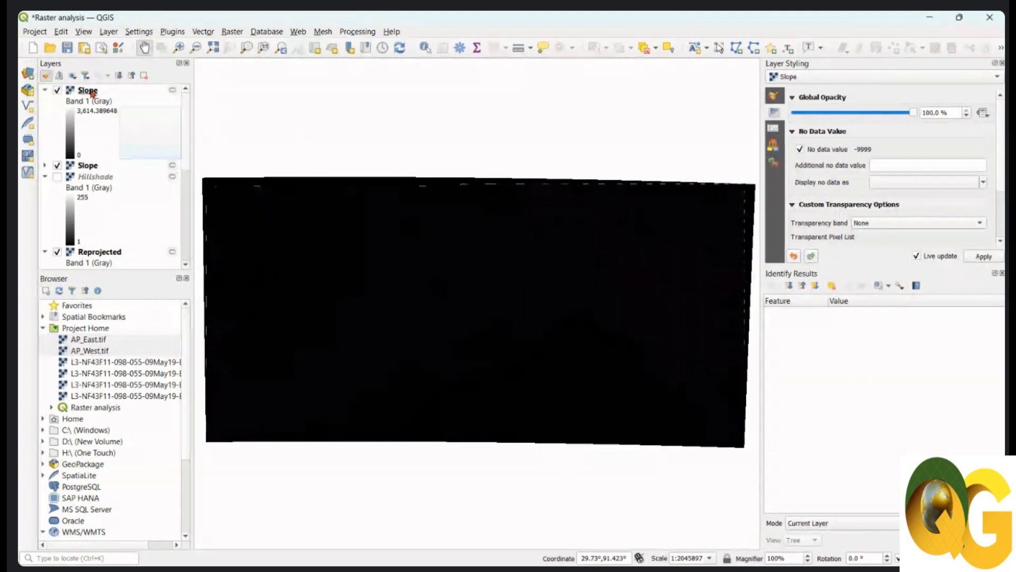
pyautogui.click(103, 92)
pyautogui.rightClick(113, 92)
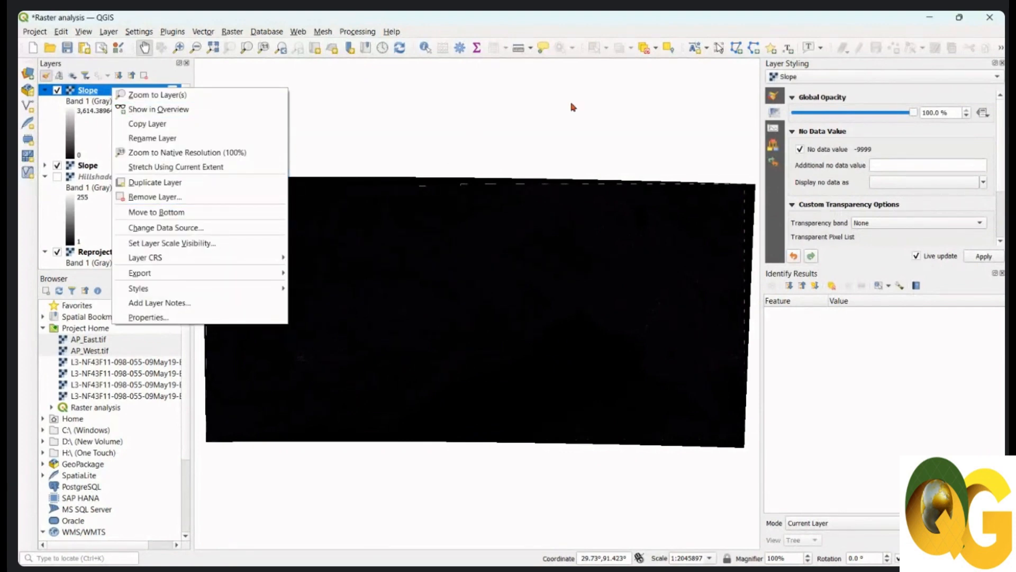
pyautogui.click(774, 128)
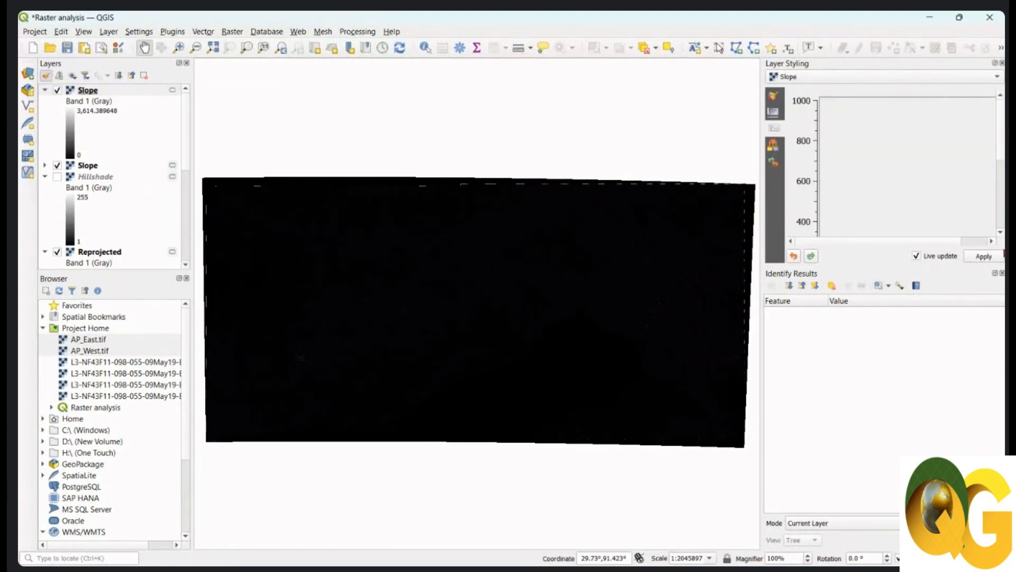
pyautogui.click(1002, 273)
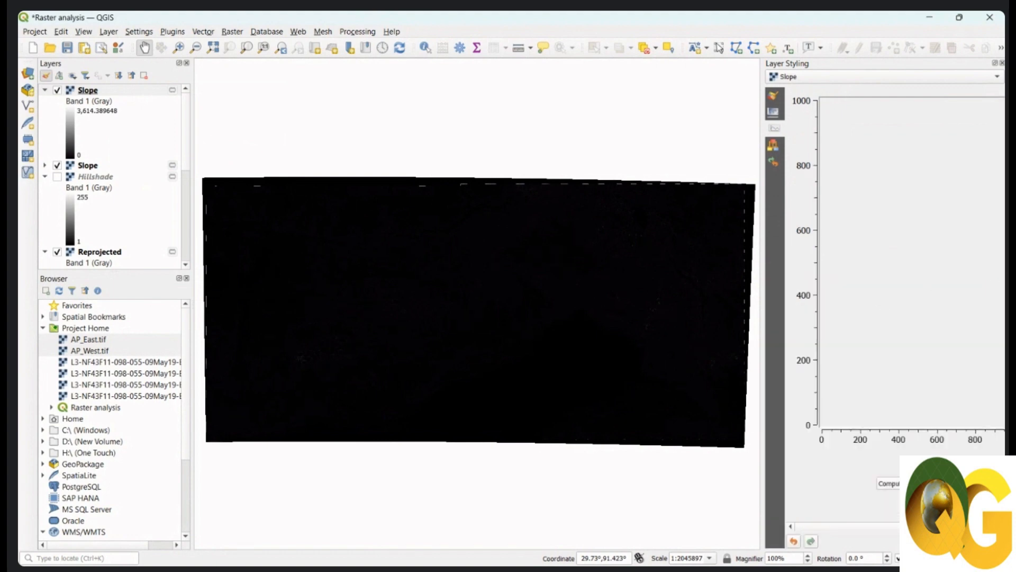
pyautogui.click(909, 484)
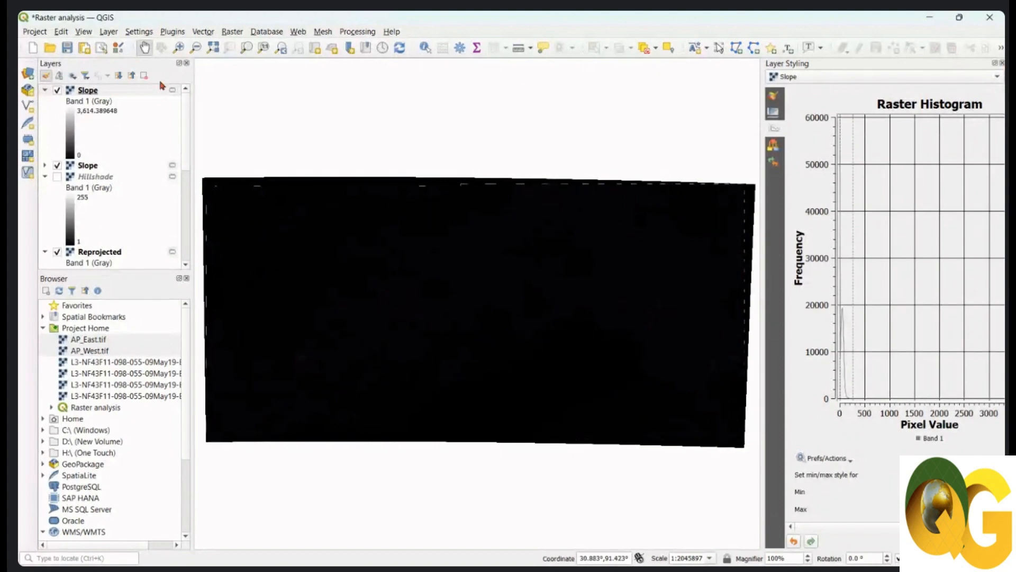
# - Remove the percent slope layer from the project
pyautogui.click(108, 91)
pyautogui.rightClick(108, 90)
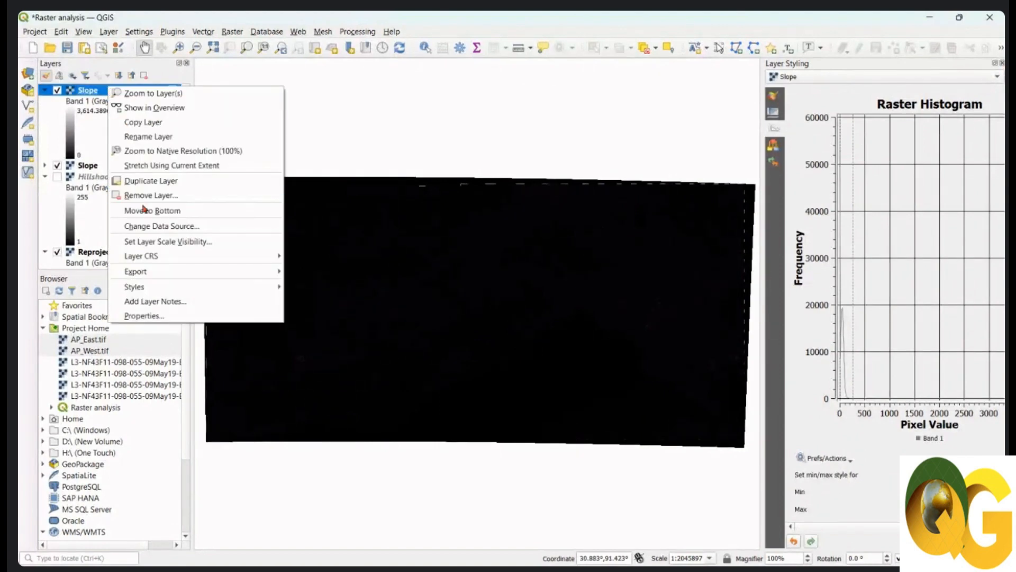
pyautogui.click(135, 195)
pyautogui.click(504, 308)
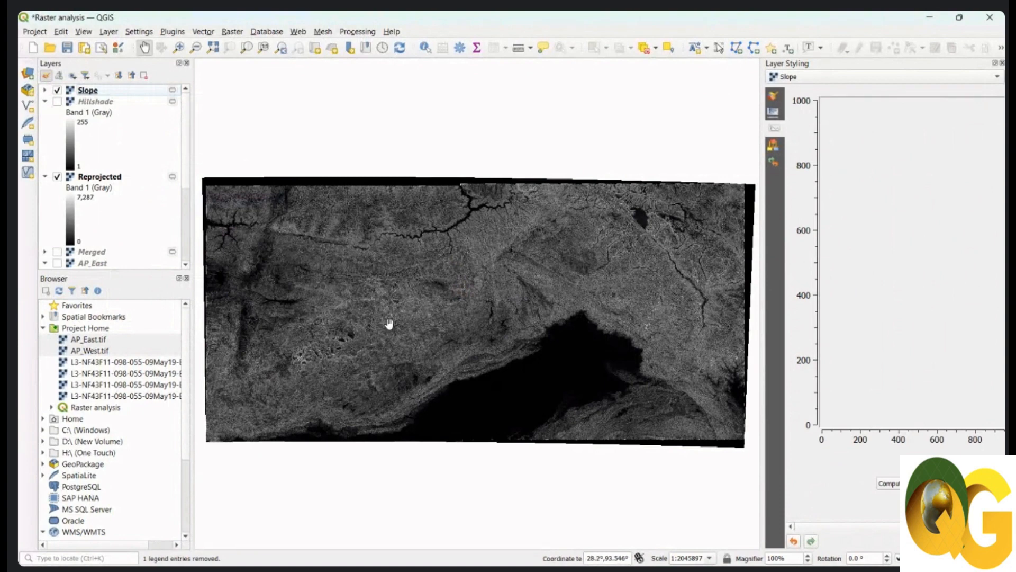
# - Change the remaining Slope layer's symbology from singleband gray to singleband pseudocolor
pyautogui.moveTo(482, 306); pyautogui.dragTo(475, 308)
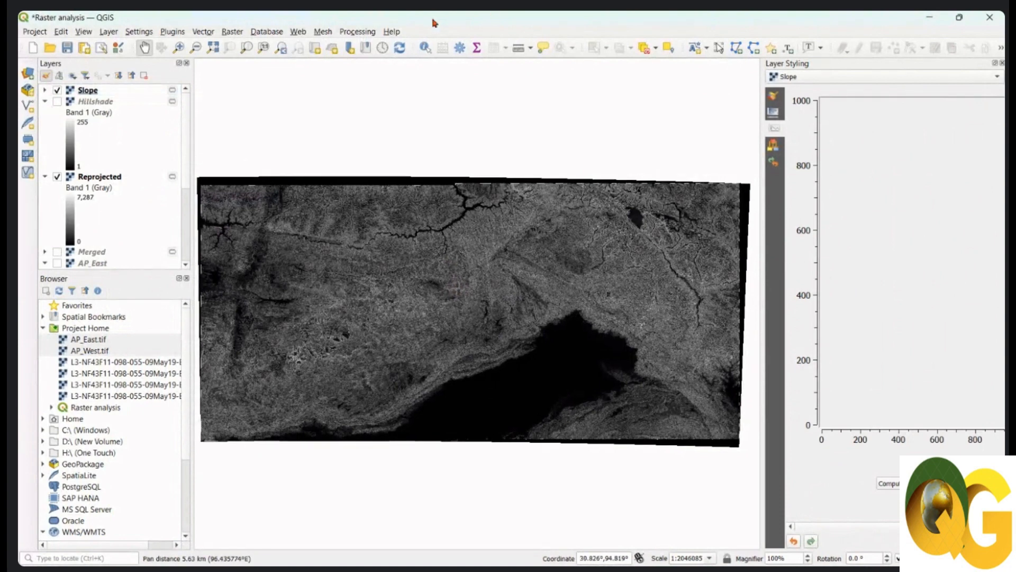
pyautogui.click(96, 91)
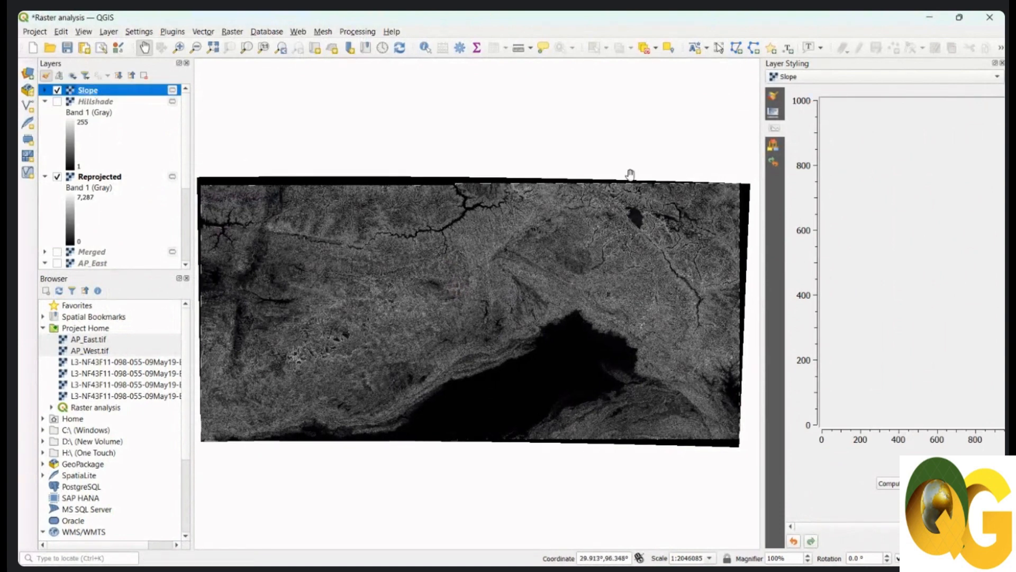
pyautogui.moveTo(573, 266); pyautogui.dragTo(579, 268)
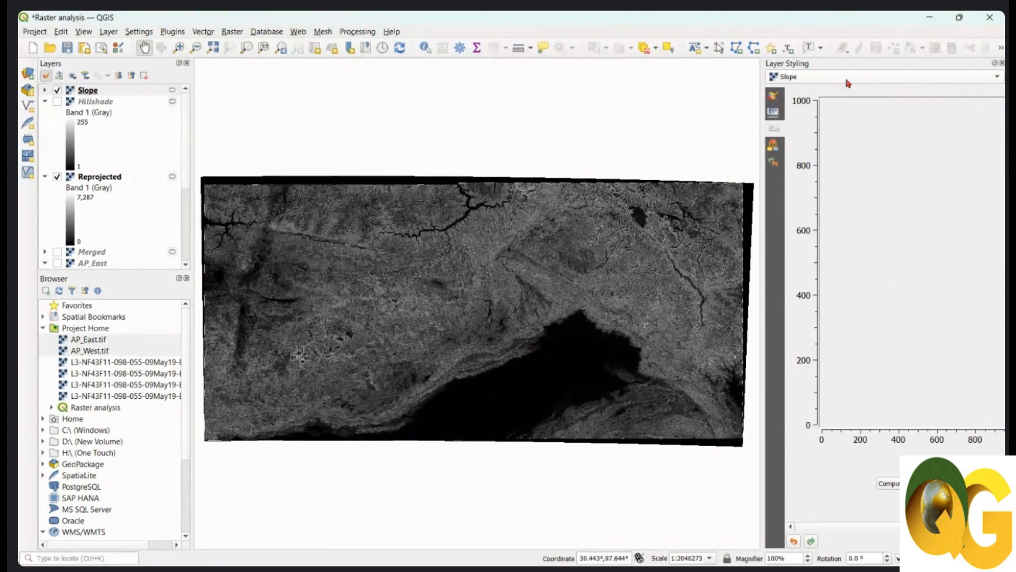
pyautogui.click(774, 99)
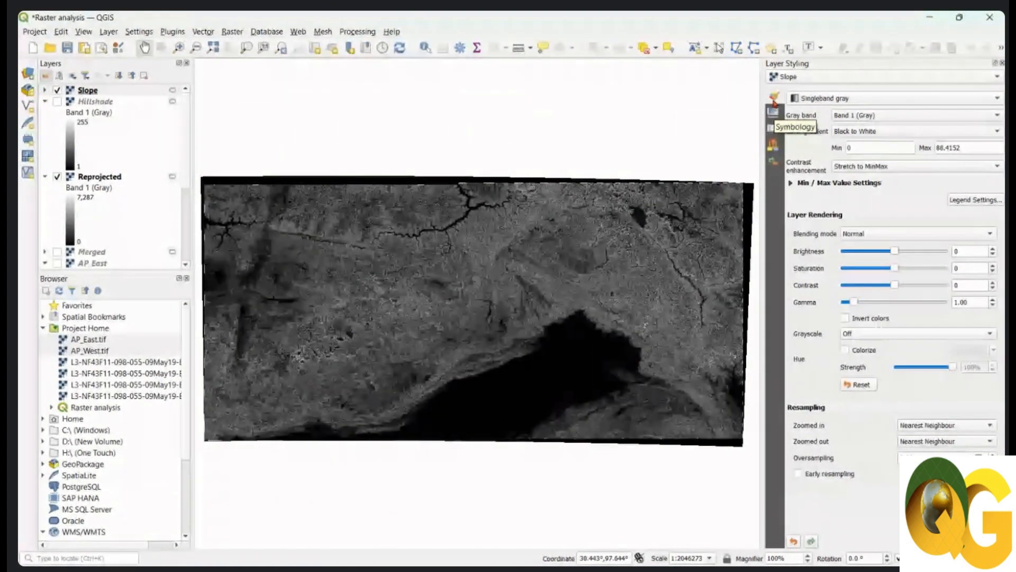
pyautogui.click(807, 79)
pyautogui.click(808, 92)
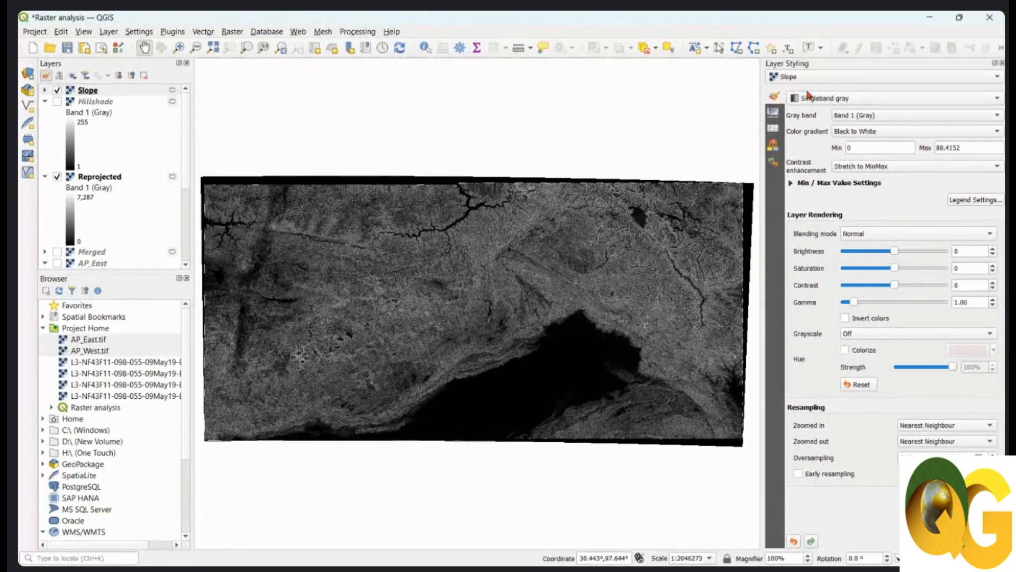
pyautogui.click(873, 101)
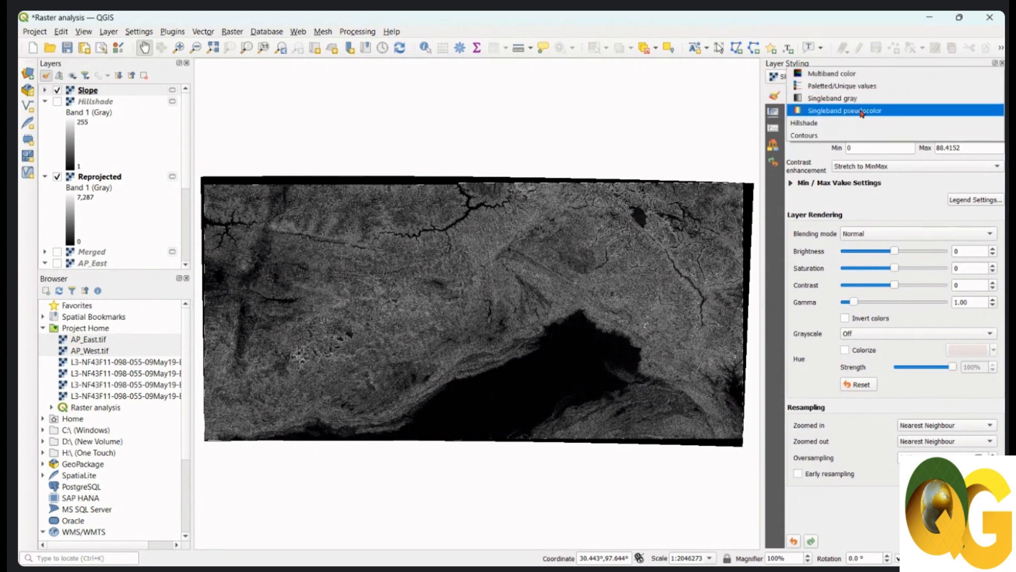
pyautogui.click(862, 112)
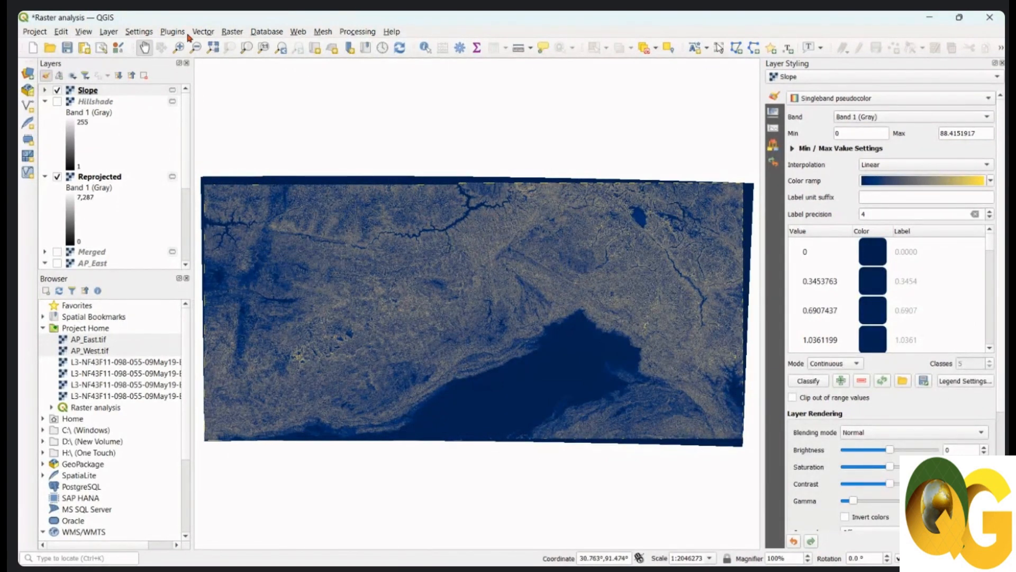
# - Run Slope on the existing Slope layer, expressed as percent with a ratio of 1, to a temporary file, and close the dialog
pyautogui.click(234, 33)
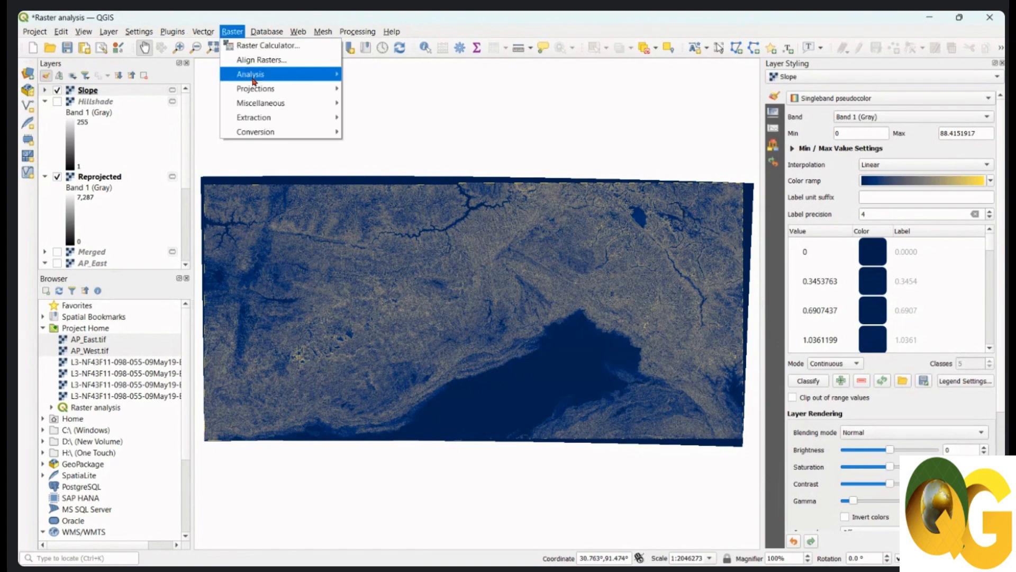
pyautogui.moveTo(249, 74)
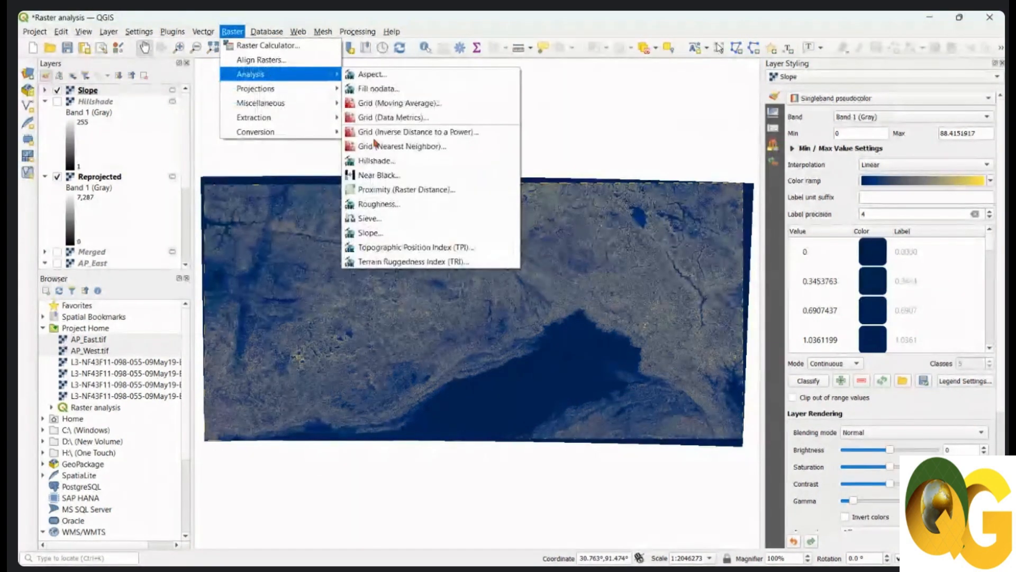
pyautogui.click(390, 232)
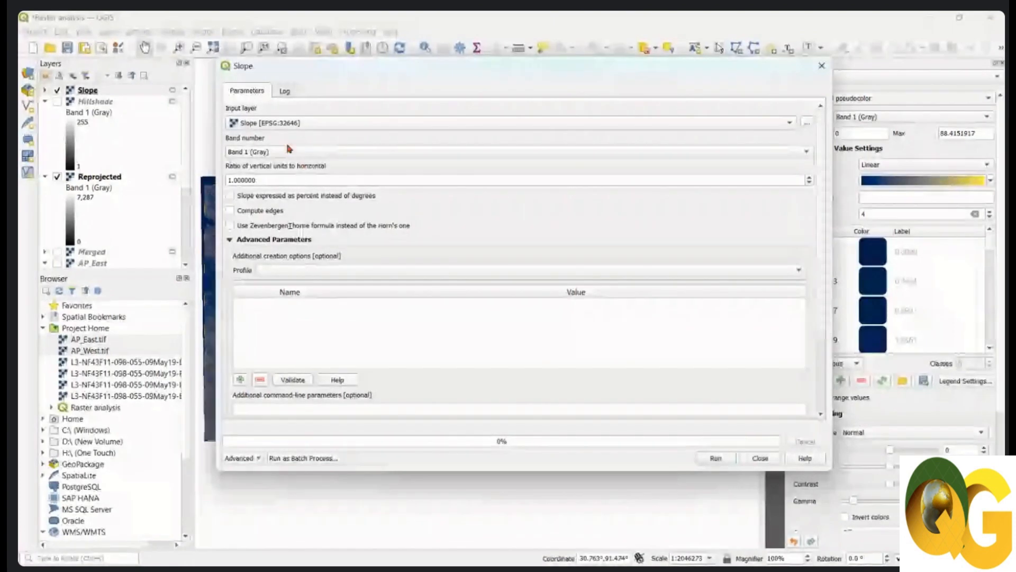
pyautogui.click(230, 196)
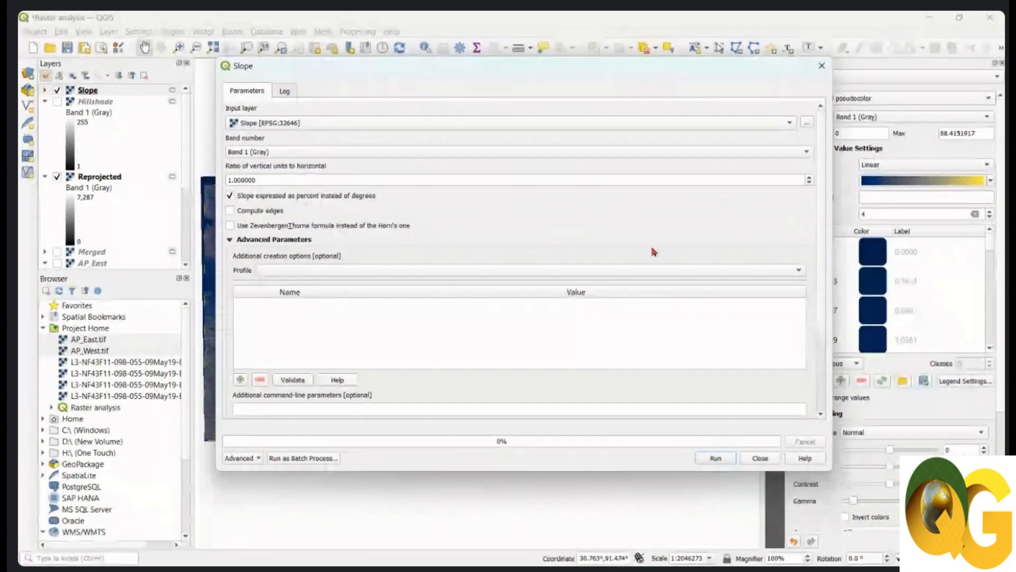
pyautogui.scroll(-4, 818, 194)
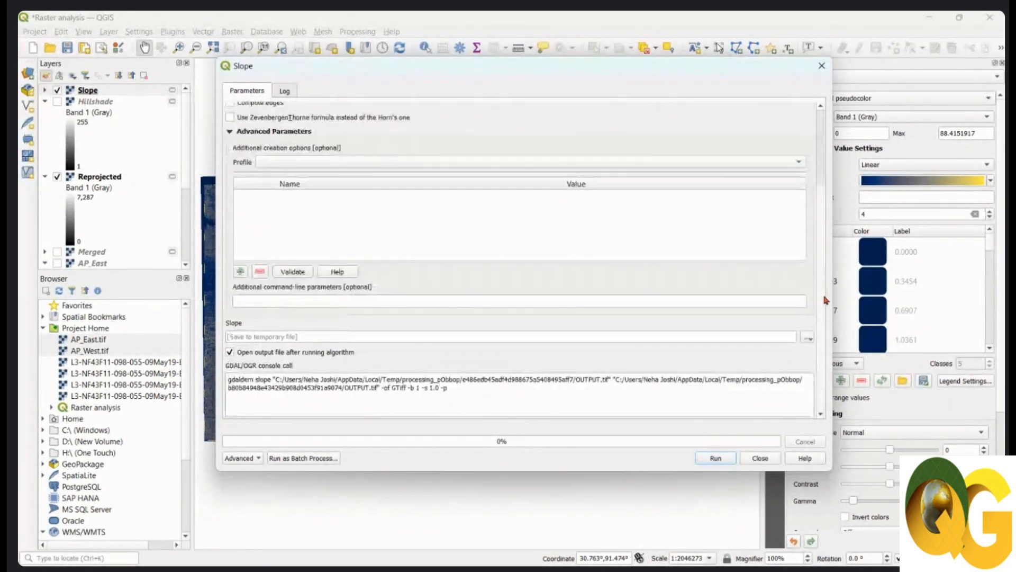
pyautogui.click(716, 458)
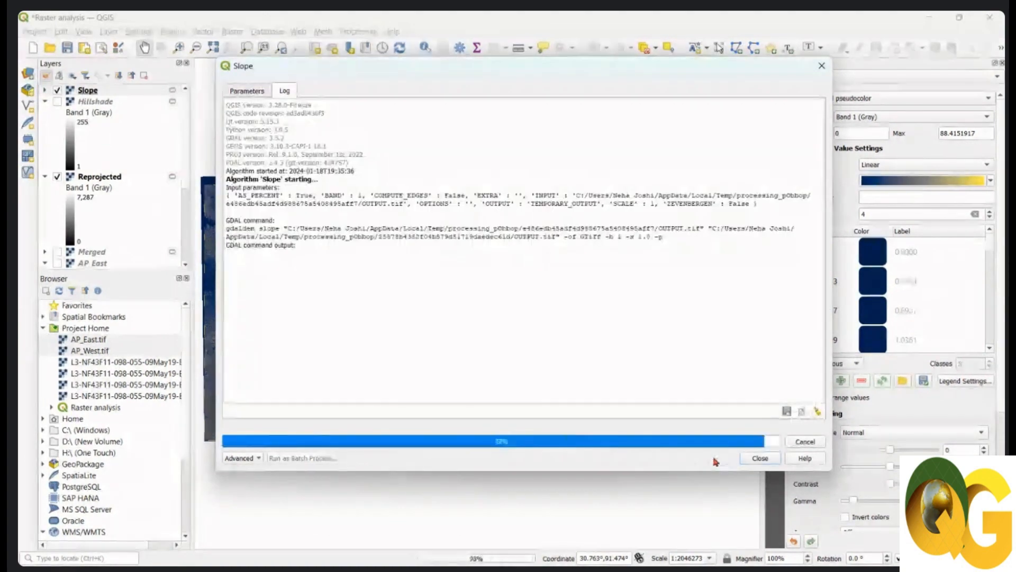
pyautogui.click(759, 459)
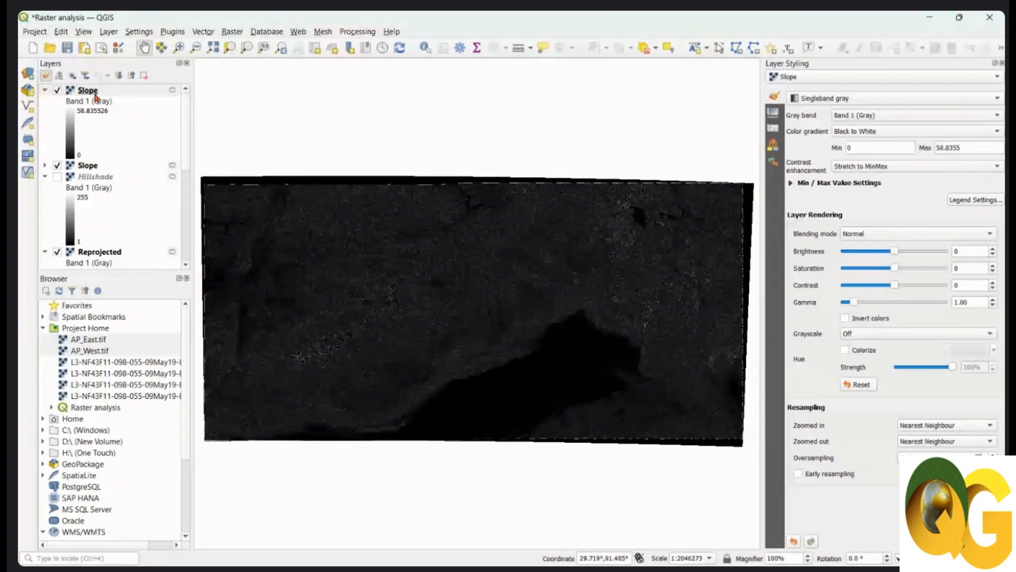
# - Select the newest Slope layer and collapse the legends of the Hillshade, Reprojected, AP_East and AP_West layers
pyautogui.moveTo(96, 95)
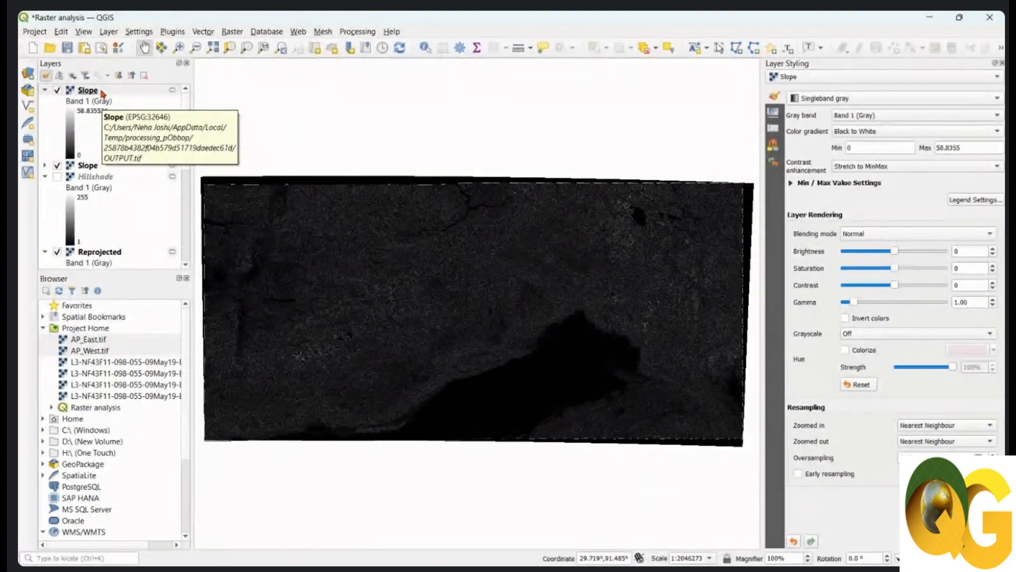
pyautogui.click(104, 93)
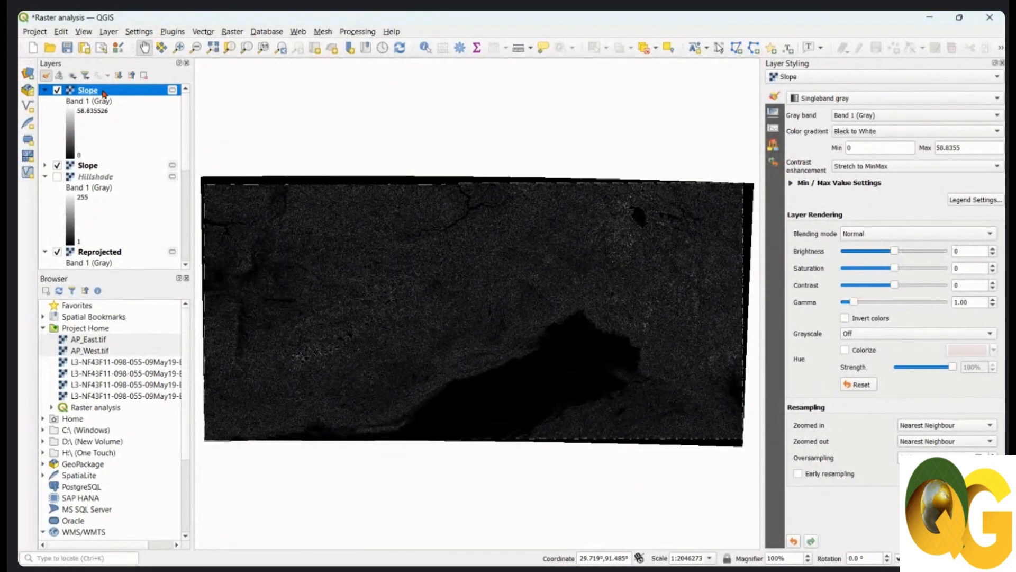
pyautogui.click(45, 176)
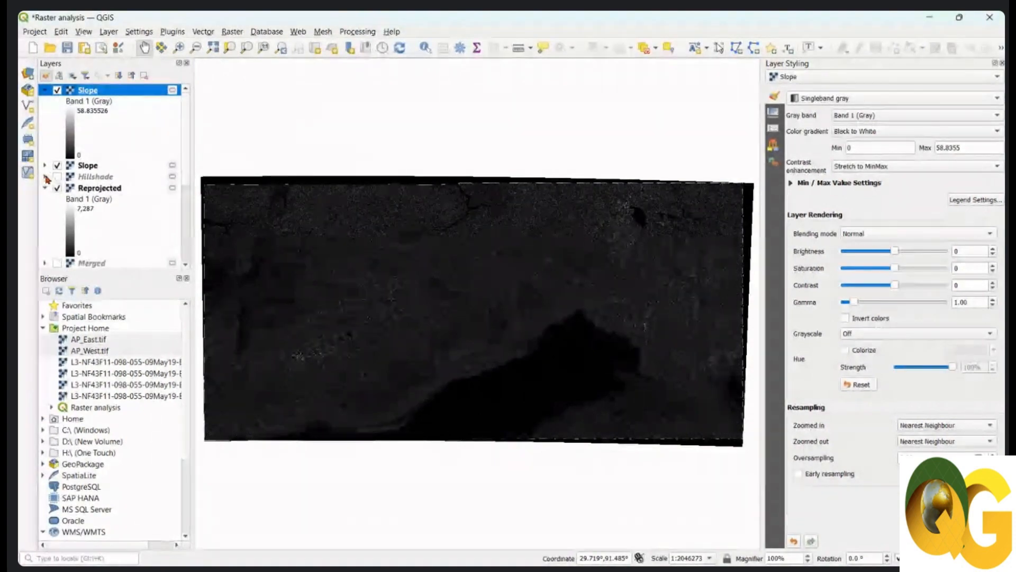
pyautogui.click(45, 188)
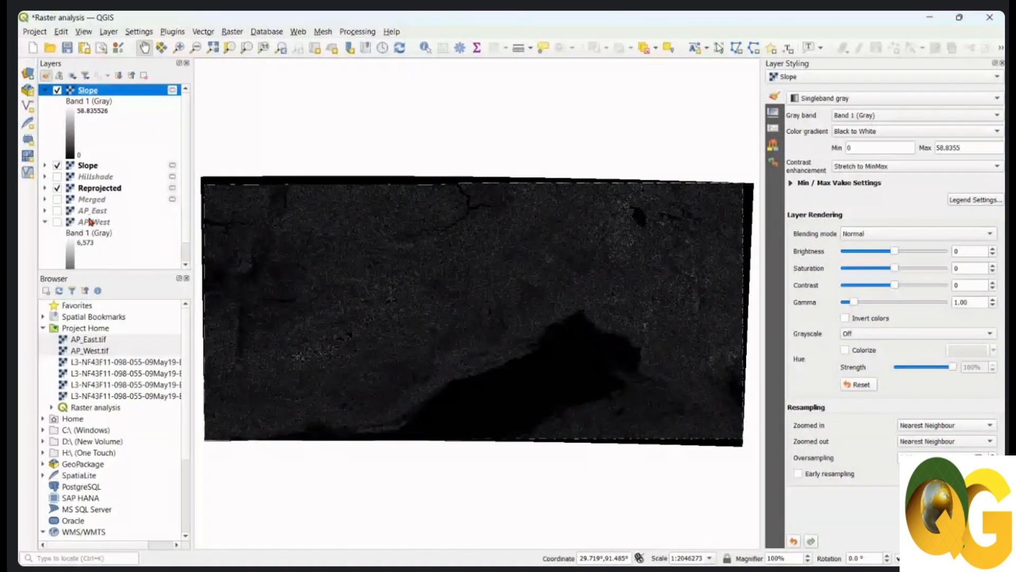
pyautogui.click(45, 222)
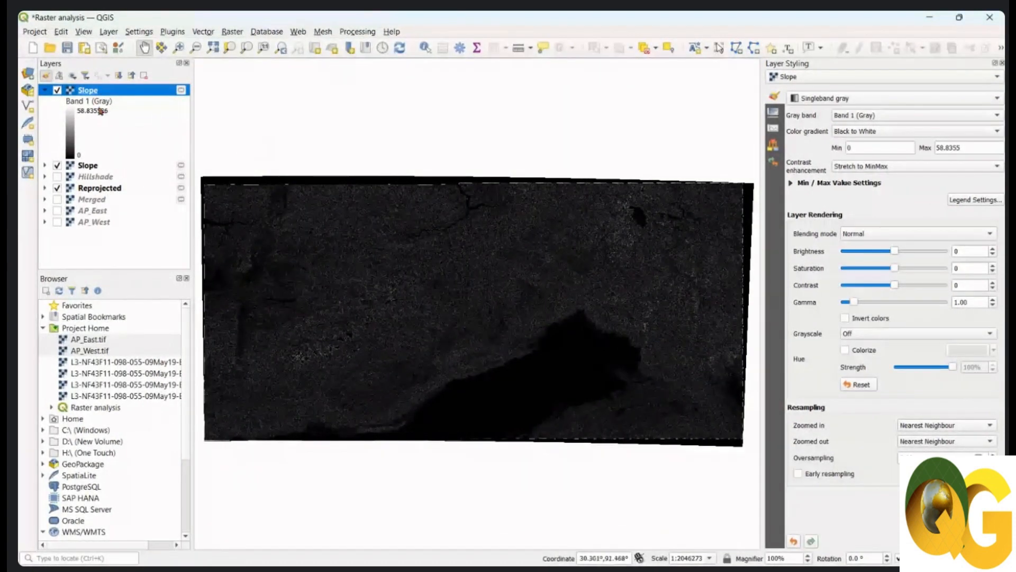
# - Remove the newest Slope layer and inspect the pseudocolor slope raster on the map
pyautogui.rightClick(112, 91)
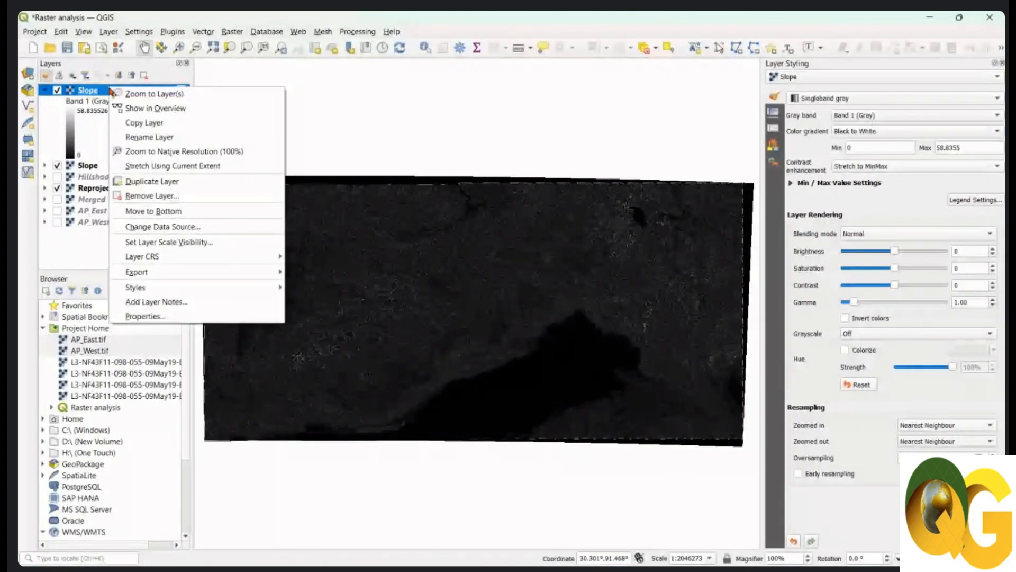
pyautogui.click(152, 196)
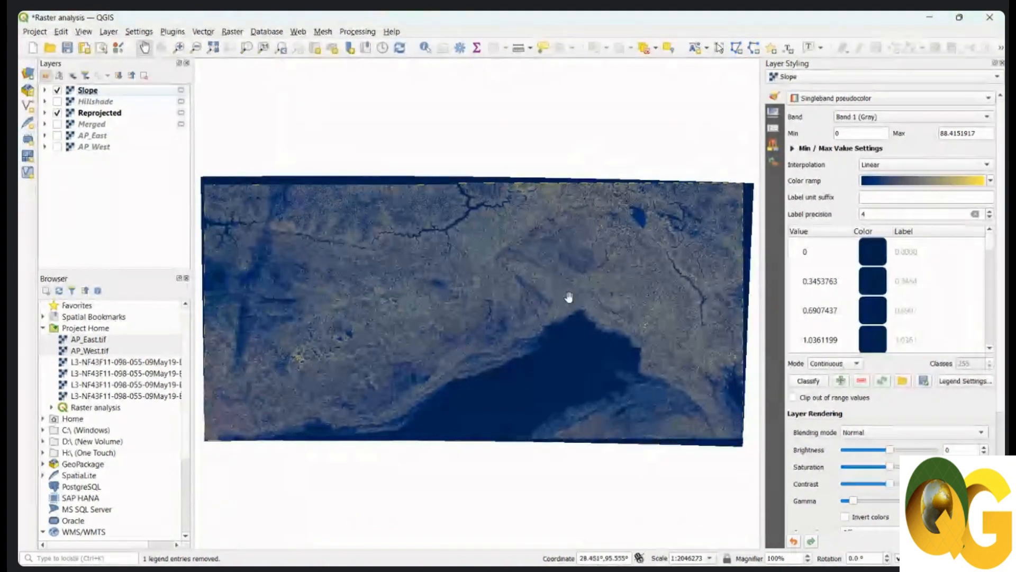
pyautogui.moveTo(567, 295); pyautogui.dragTo(574, 294)
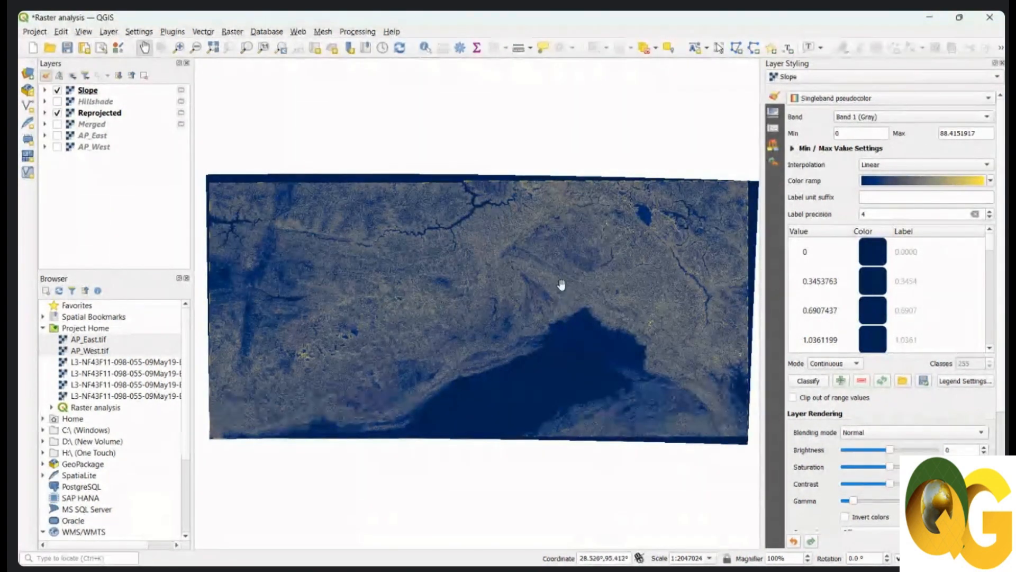
pyautogui.moveTo(560, 279); pyautogui.dragTo(576, 297)
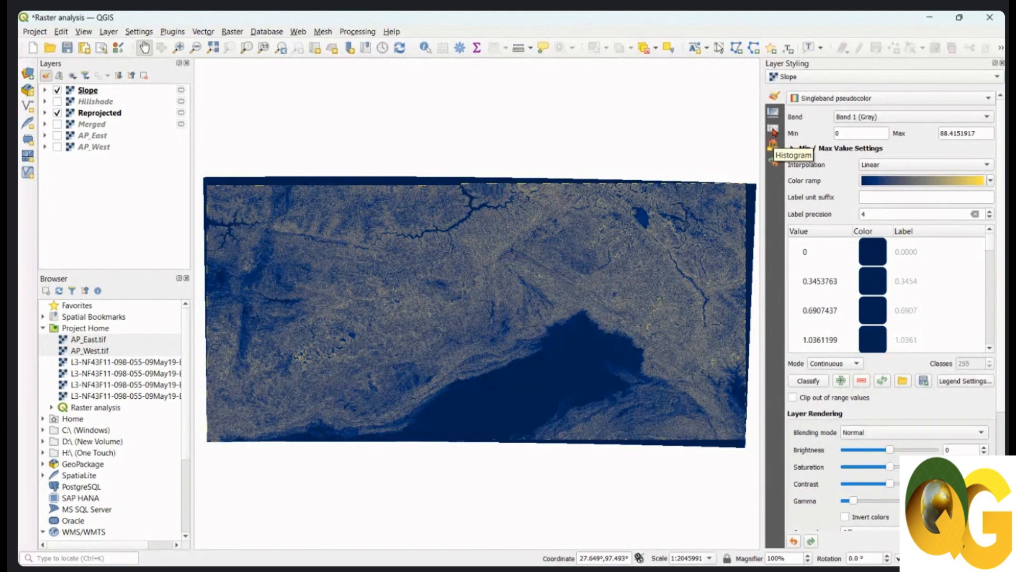
# - Compute the raster histogram for the Slope layer in a widened styling panel
pyautogui.click(774, 131)
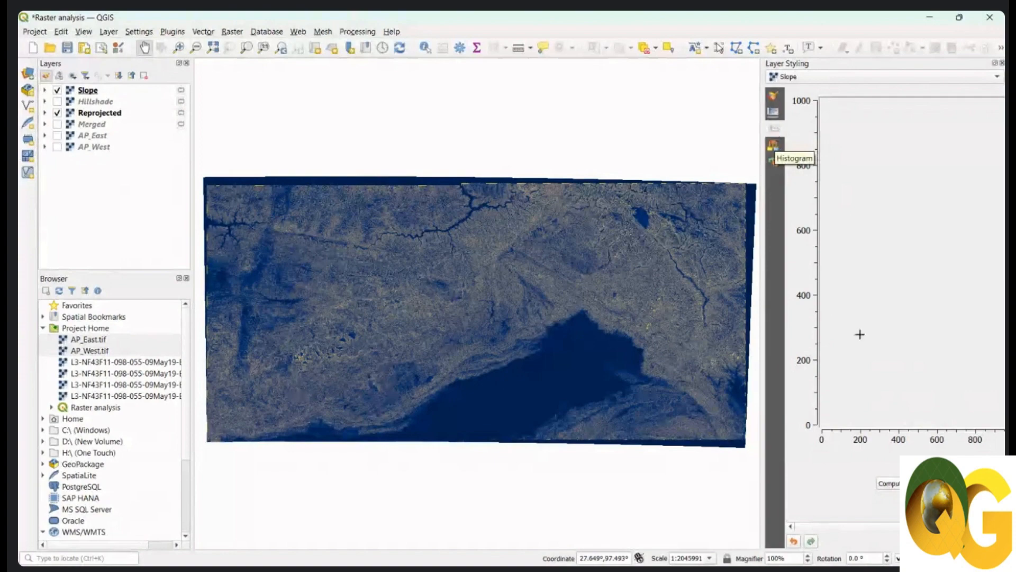
pyautogui.moveTo(761, 278); pyautogui.dragTo(673, 273)
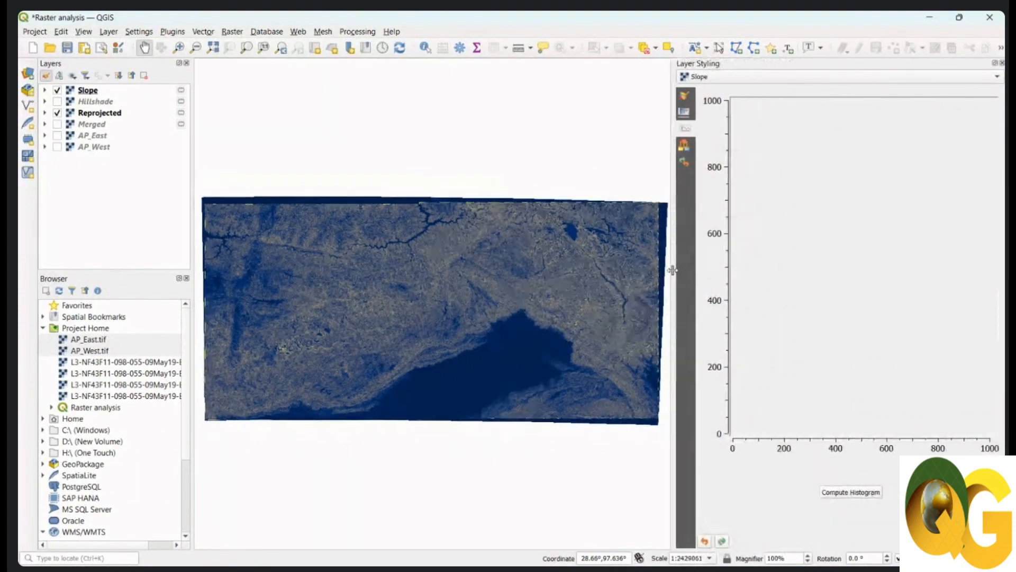
pyautogui.click(849, 493)
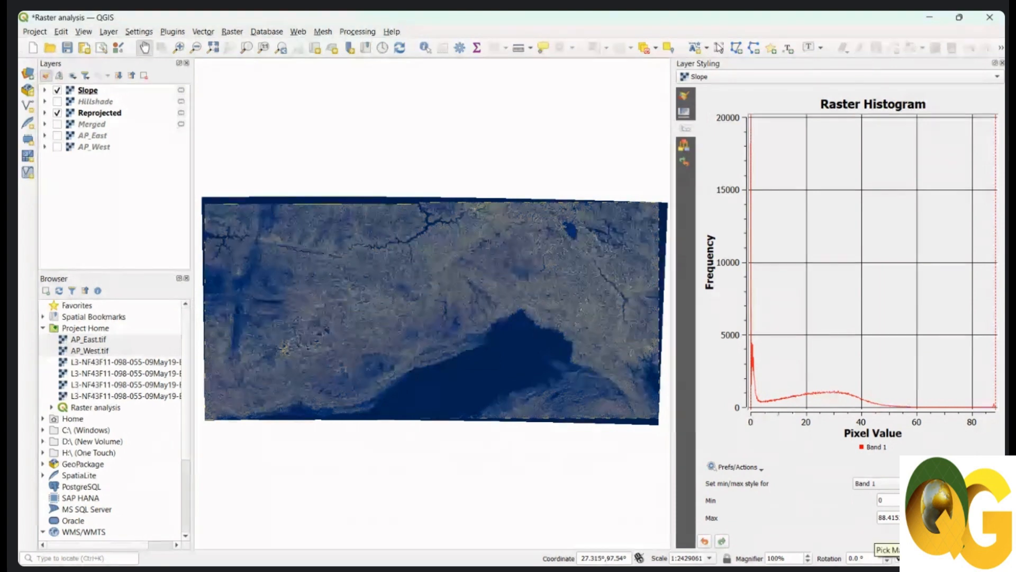
# - Pick a maximum of about 50.8 and a minimum of about 0.28 for the slope style from the histogram
pyautogui.click(890, 407)
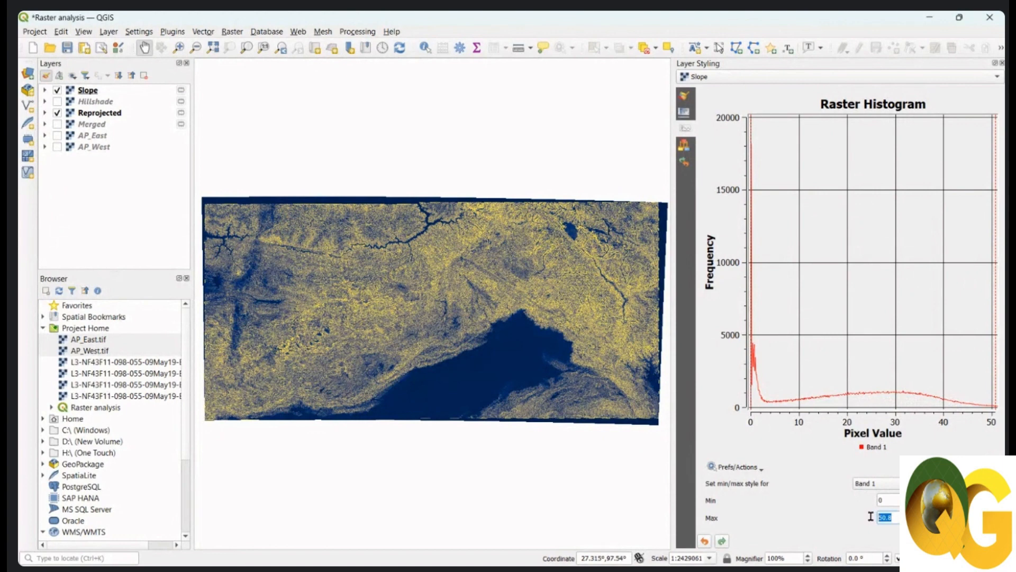
pyautogui.doubleClick(892, 520)
pyautogui.click(752, 407)
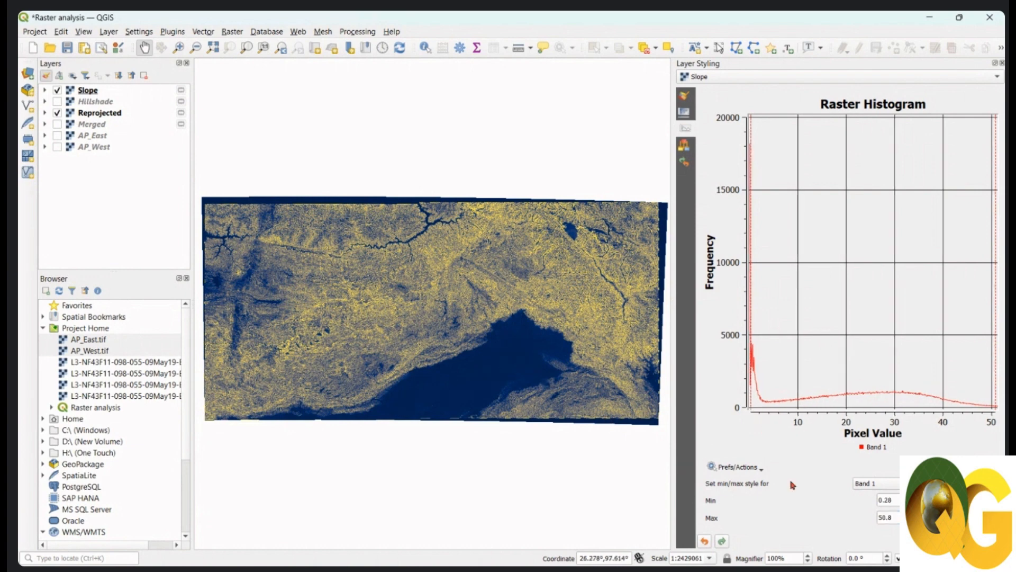
# - Set the slope style's minimum to 1 and maximum to 40 in the histogram settings
pyautogui.moveTo(891, 500); pyautogui.dragTo(855, 503)
pyautogui.write('1')
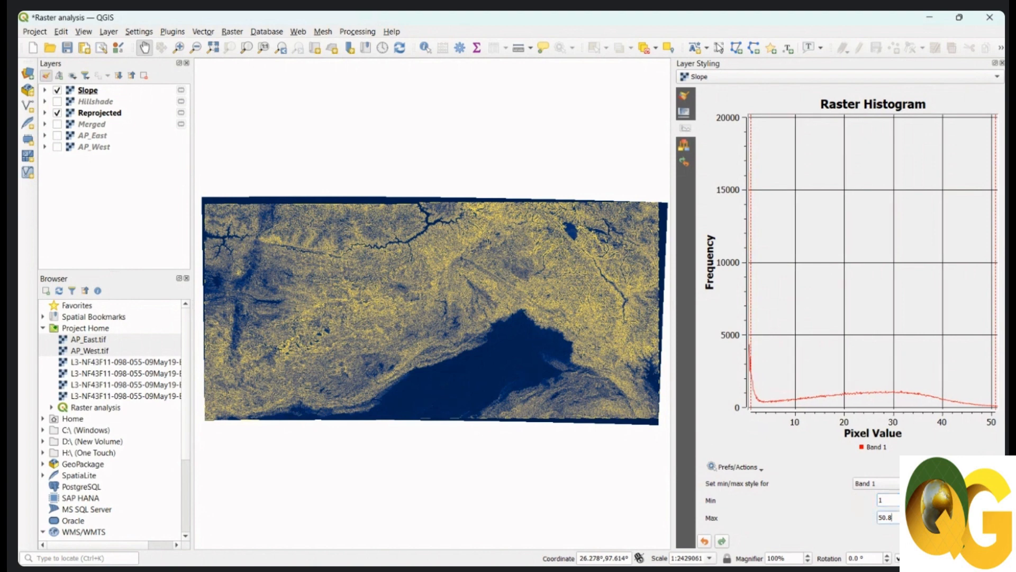
pyautogui.moveTo(900, 518); pyautogui.dragTo(873, 522)
pyautogui.write('40')
pyautogui.press('Return')
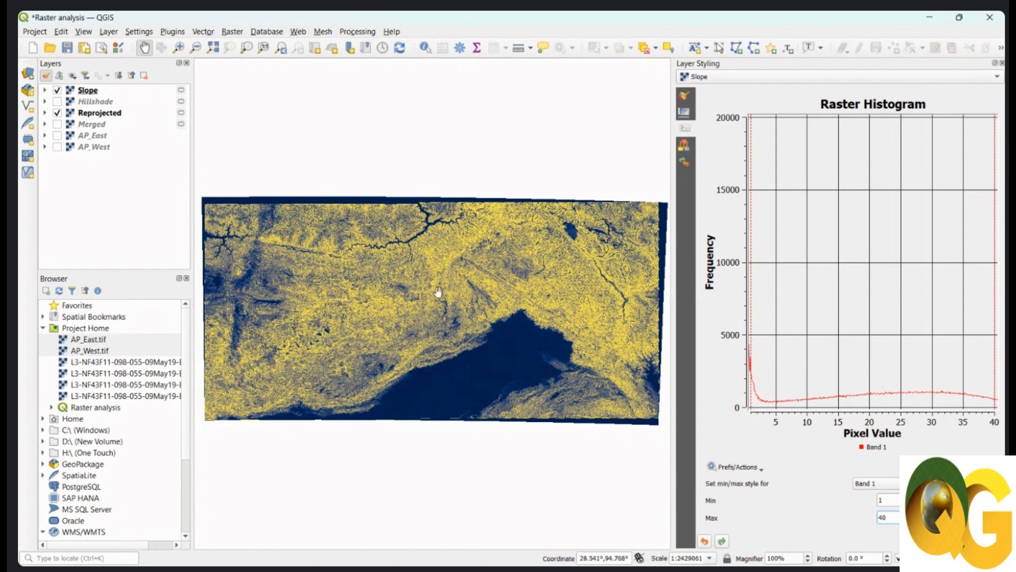
# - Return to the Slope layer's symbology settings and examine the restretched slope raster on the map, close up and at full extent
pyautogui.moveTo(349, 328); pyautogui.dragTo(357, 326)
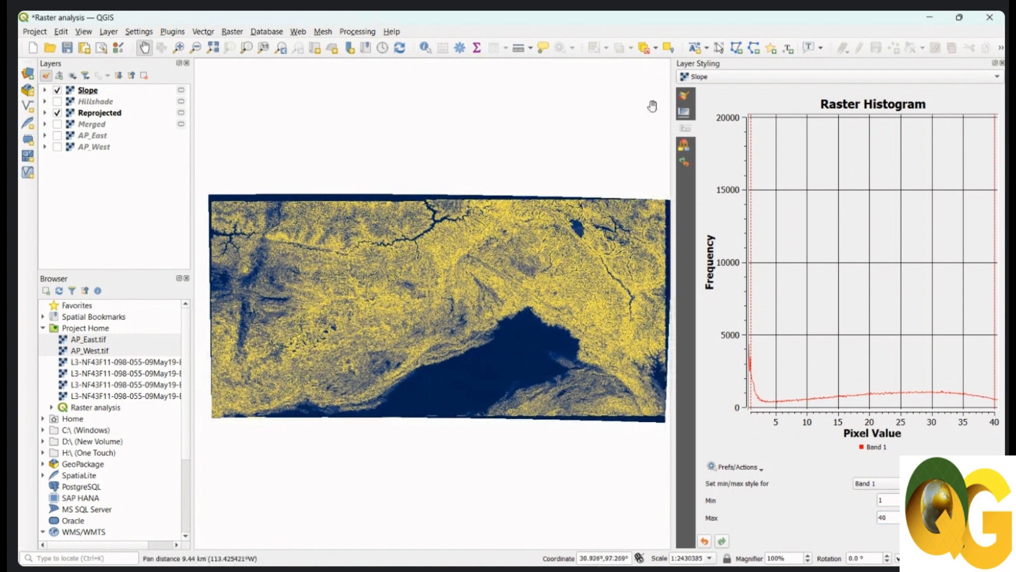
pyautogui.click(685, 99)
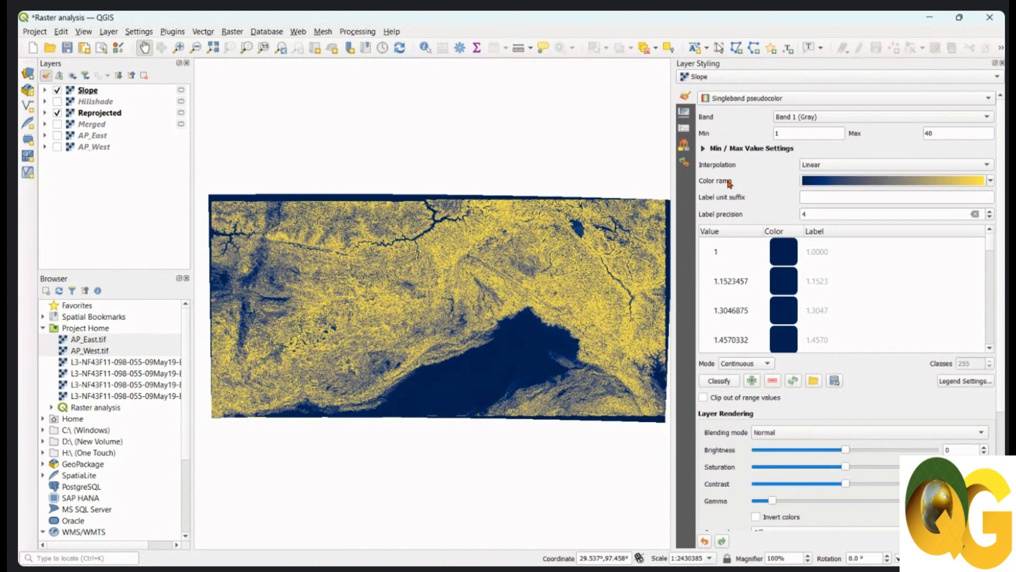
pyautogui.scroll(4, 582, 318)
pyautogui.scroll(3, 540, 311)
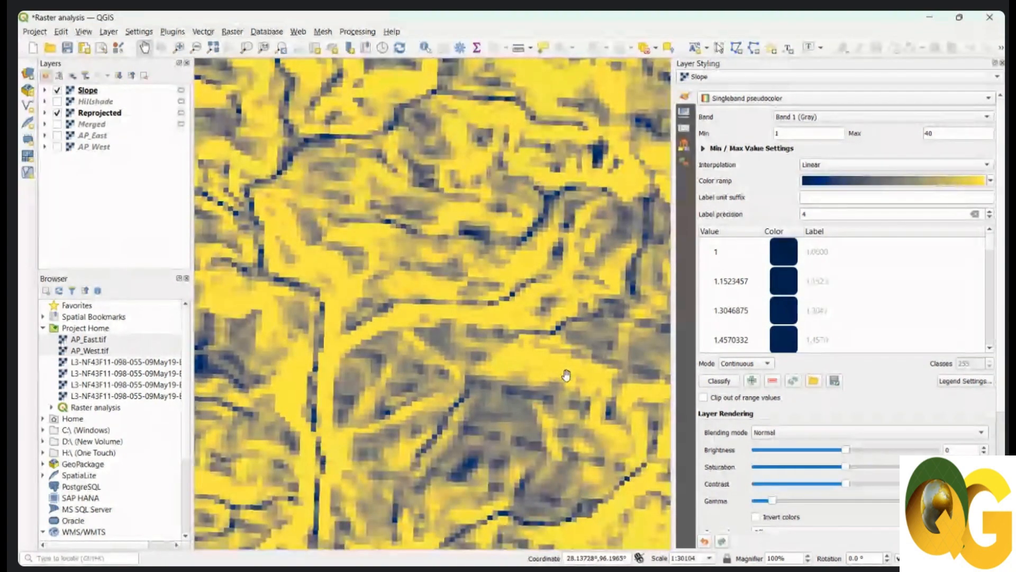
pyautogui.scroll(-5, 473, 243)
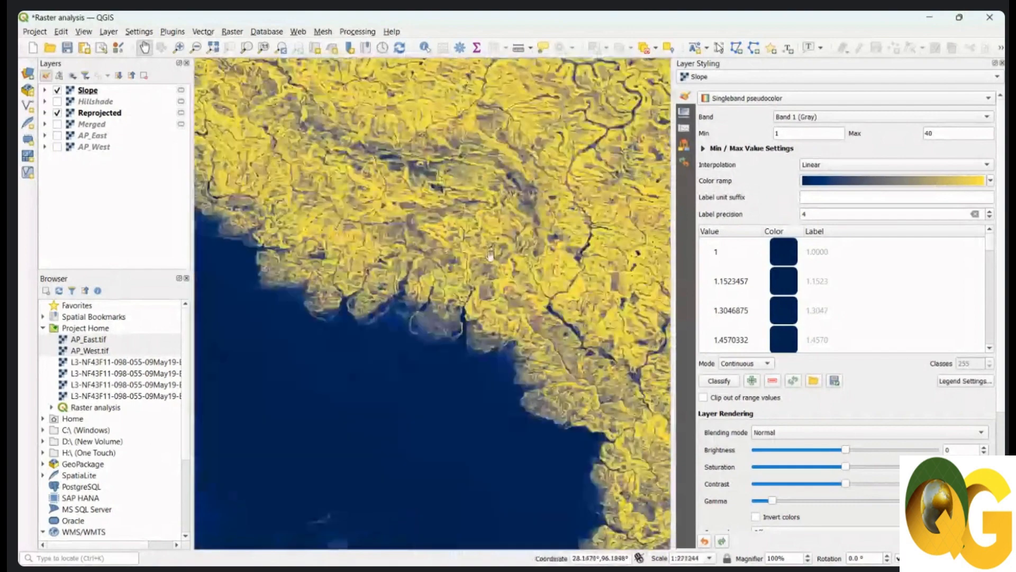
pyautogui.scroll(-4, 491, 259)
pyautogui.moveTo(461, 289); pyautogui.dragTo(439, 283)
pyautogui.scroll(2, 444, 286)
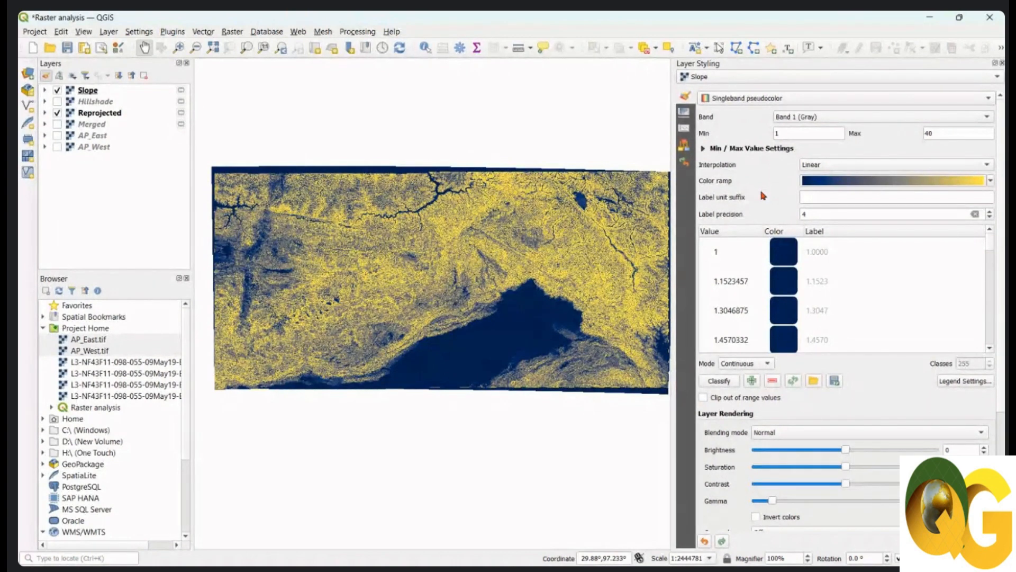
# - Apply the Spectral color ramp to the Slope layer and invert it
pyautogui.click(991, 181)
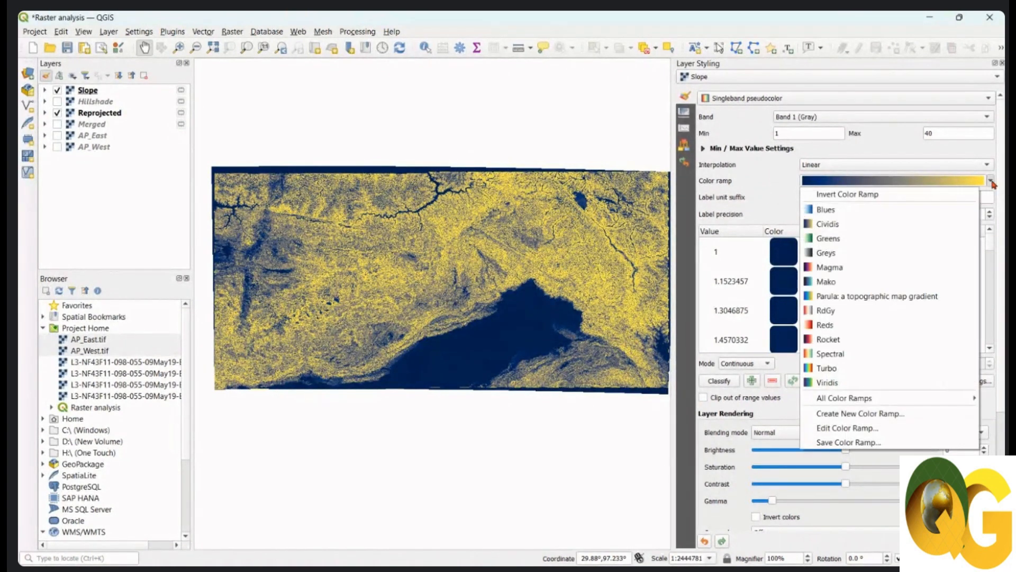
pyautogui.click(891, 353)
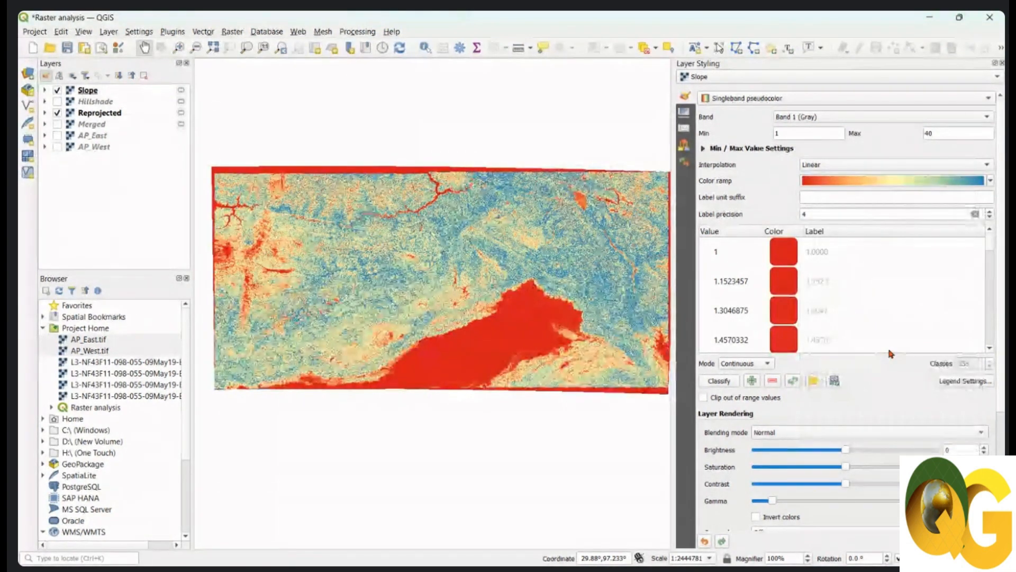
pyautogui.click(991, 181)
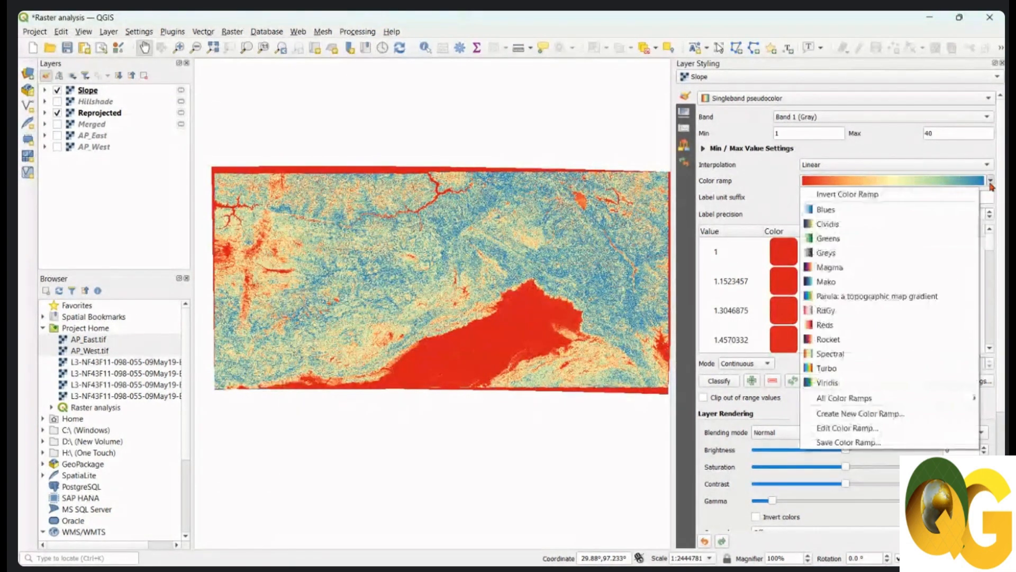
pyautogui.click(919, 195)
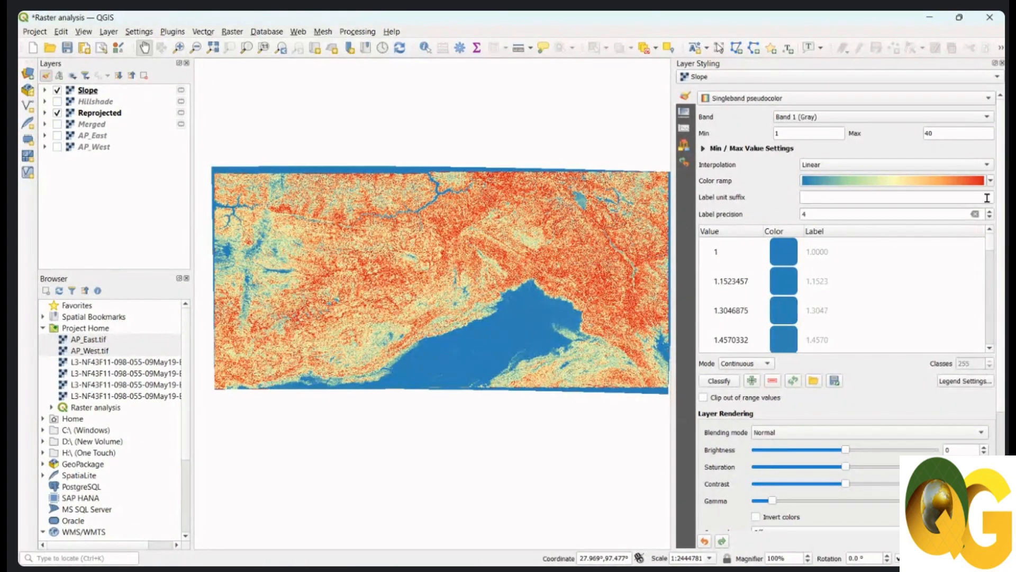
pyautogui.moveTo(989, 253); pyautogui.dragTo(998, 225)
# - Try the Quantile and the Equal Interval classification modes on the slope color classes
pyautogui.click(752, 366)
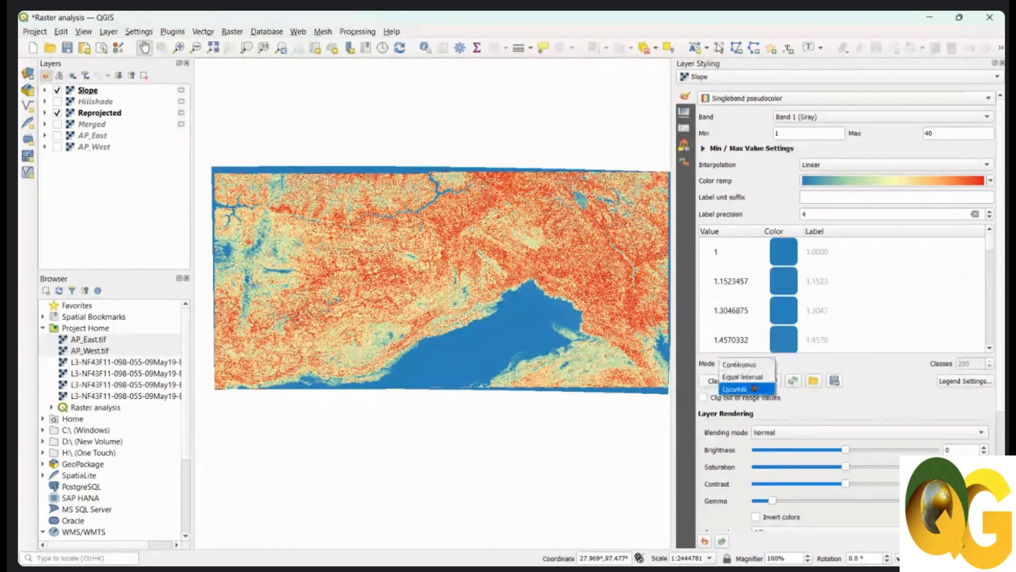
pyautogui.click(754, 389)
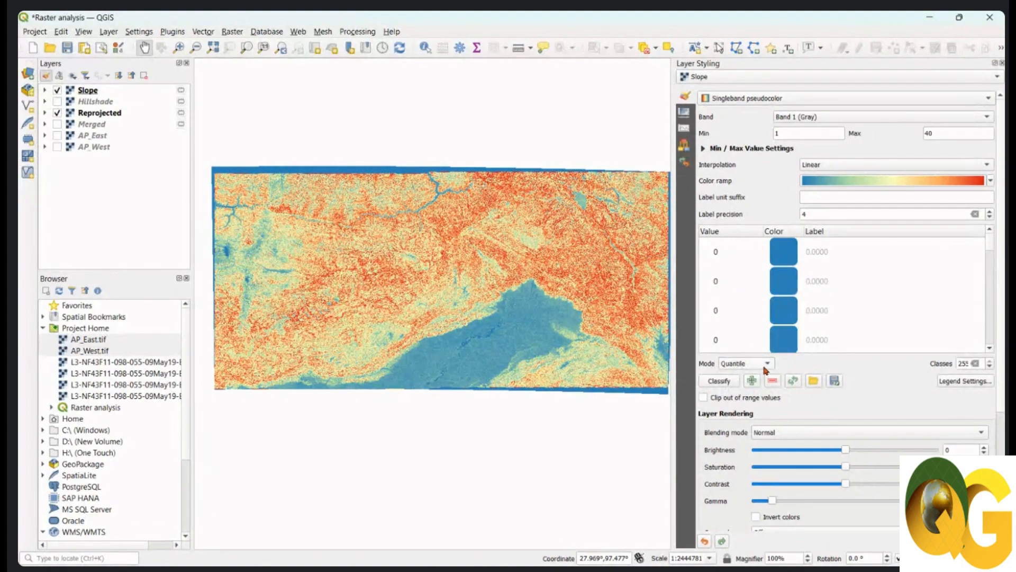
pyautogui.click(765, 369)
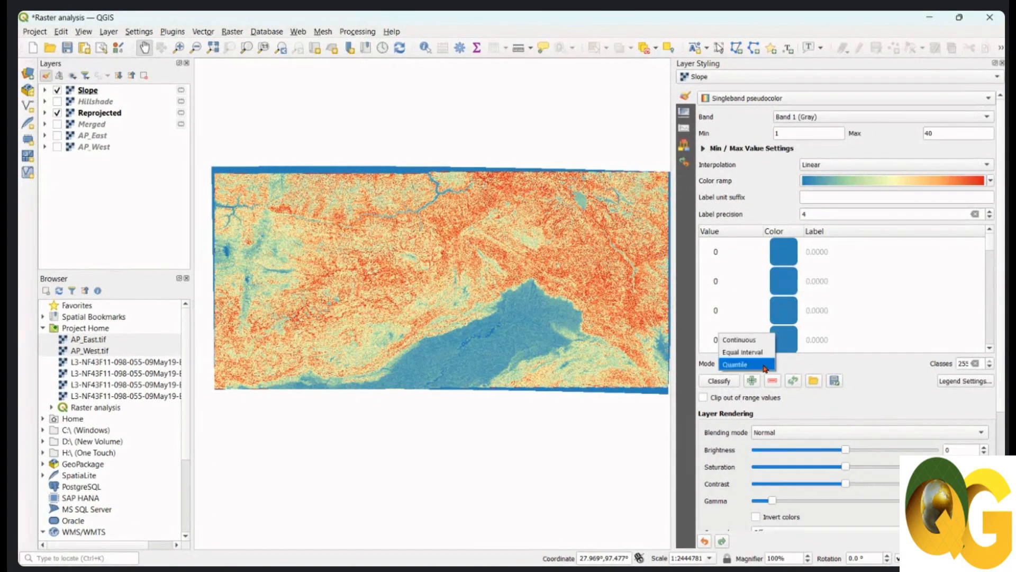
pyautogui.click(744, 352)
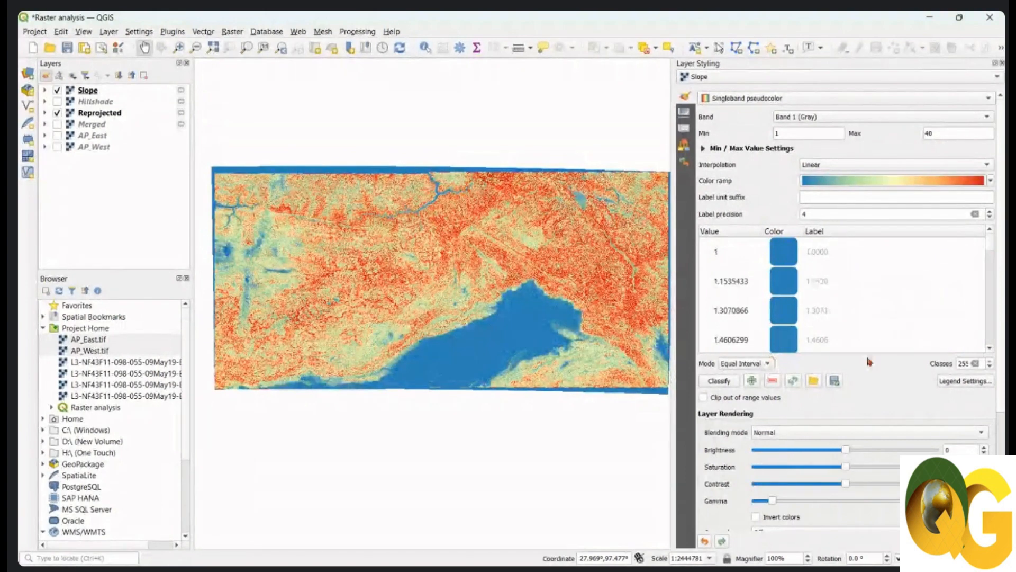
# - Reduce the slope classification to 5 classes and set its mode to Quantile
pyautogui.click(976, 363)
pyautogui.moveTo(973, 363); pyautogui.dragTo(958, 367)
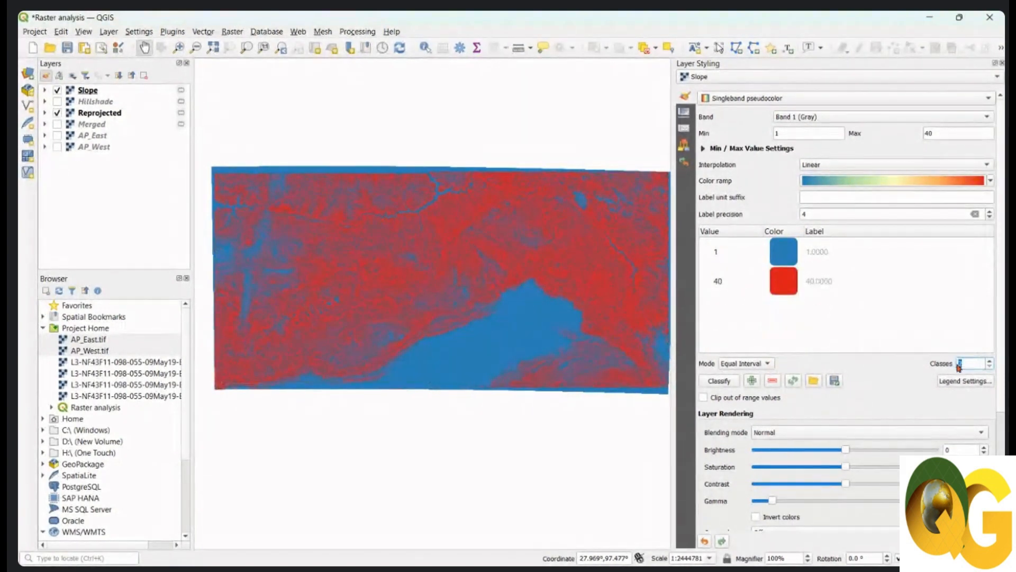
pyautogui.write('5')
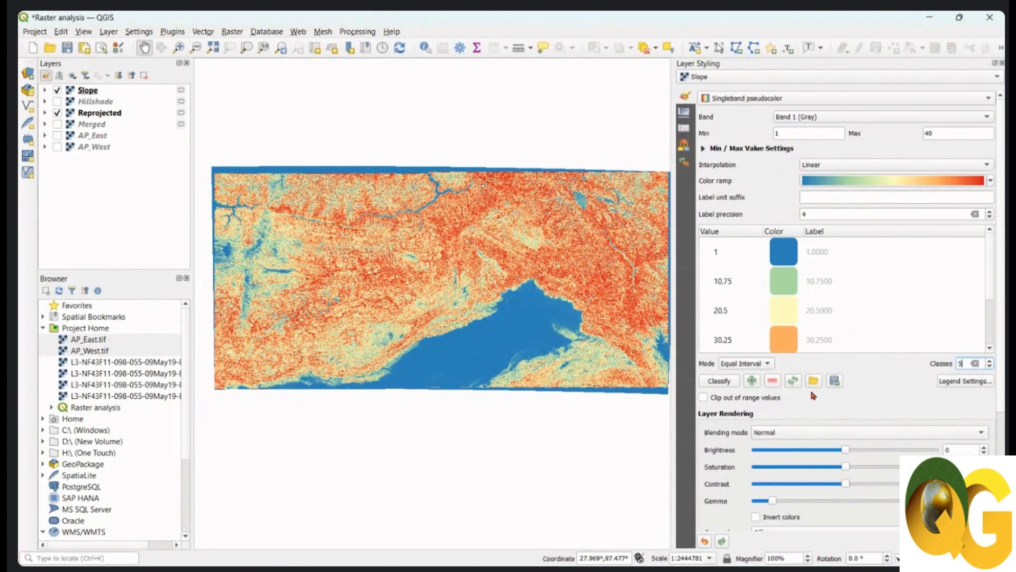
pyautogui.click(770, 364)
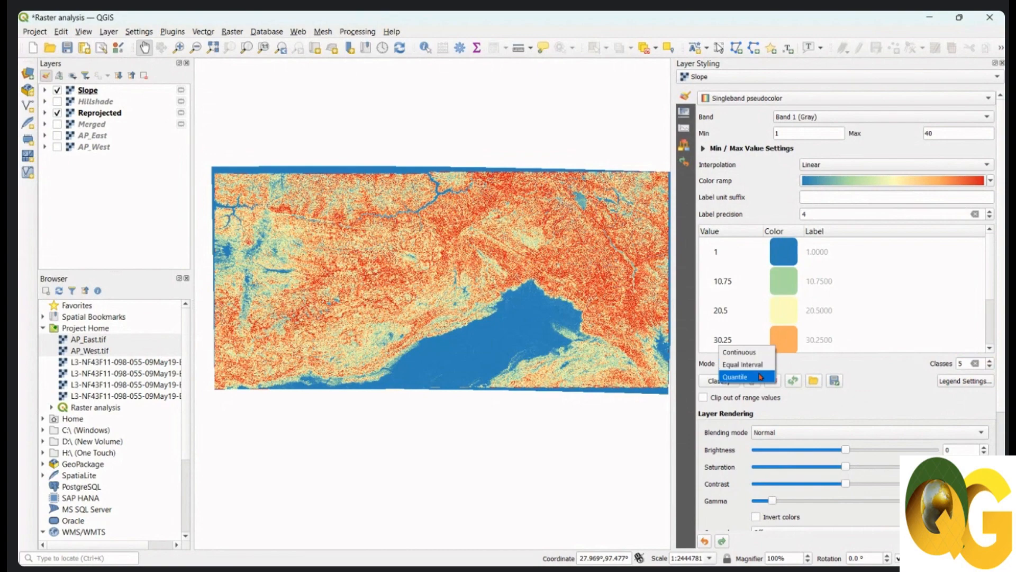
pyautogui.click(761, 376)
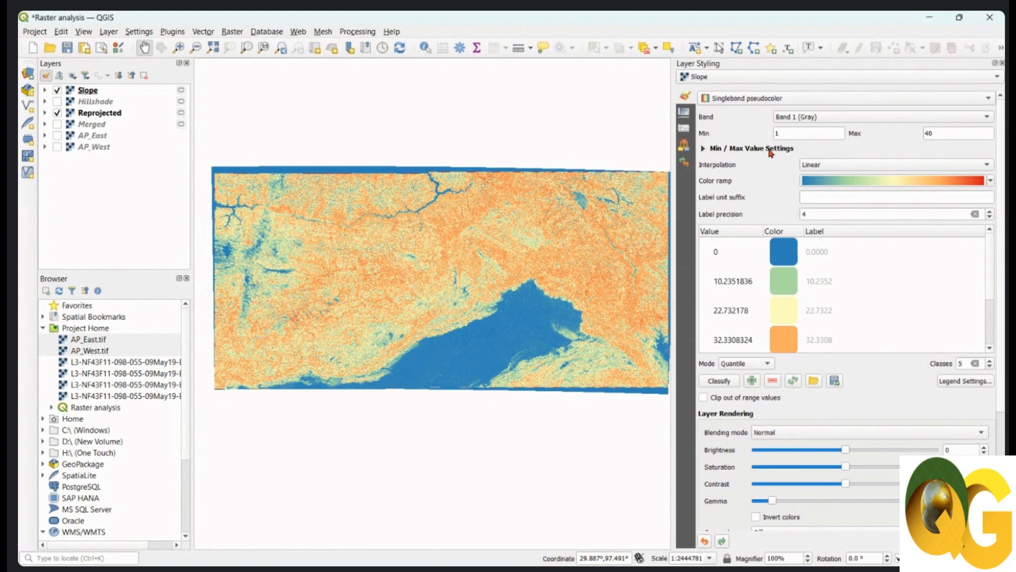
# - Try cumulative count cut and min / max for the slope value range, and settle on mean +/- standard deviation × 2.00
pyautogui.click(704, 150)
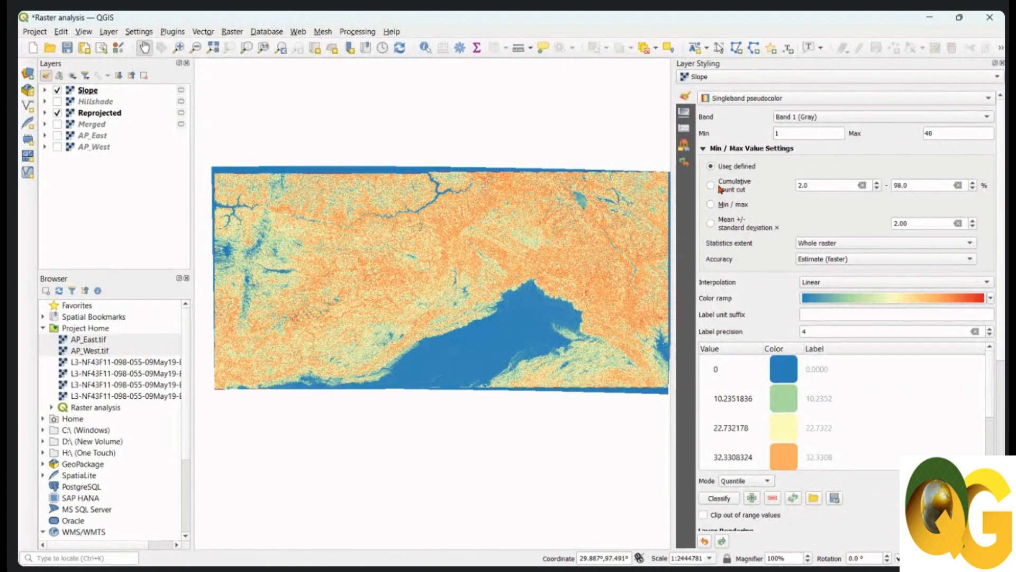
pyautogui.click(711, 185)
pyautogui.doubleClick(782, 132)
pyautogui.moveTo(965, 133); pyautogui.dragTo(927, 134)
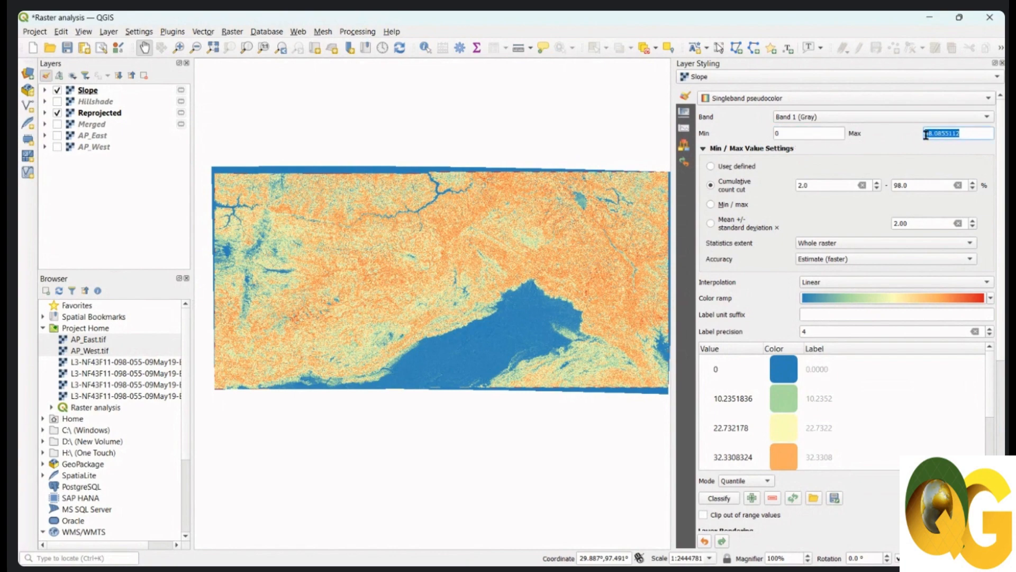
pyautogui.moveTo(920, 185); pyautogui.dragTo(896, 184)
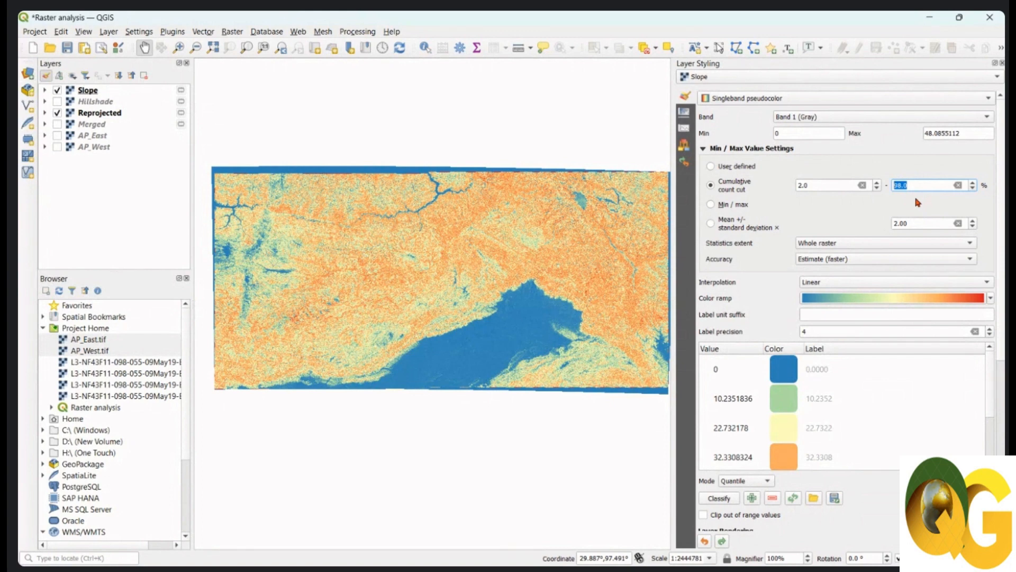
pyautogui.click(711, 205)
pyautogui.click(711, 224)
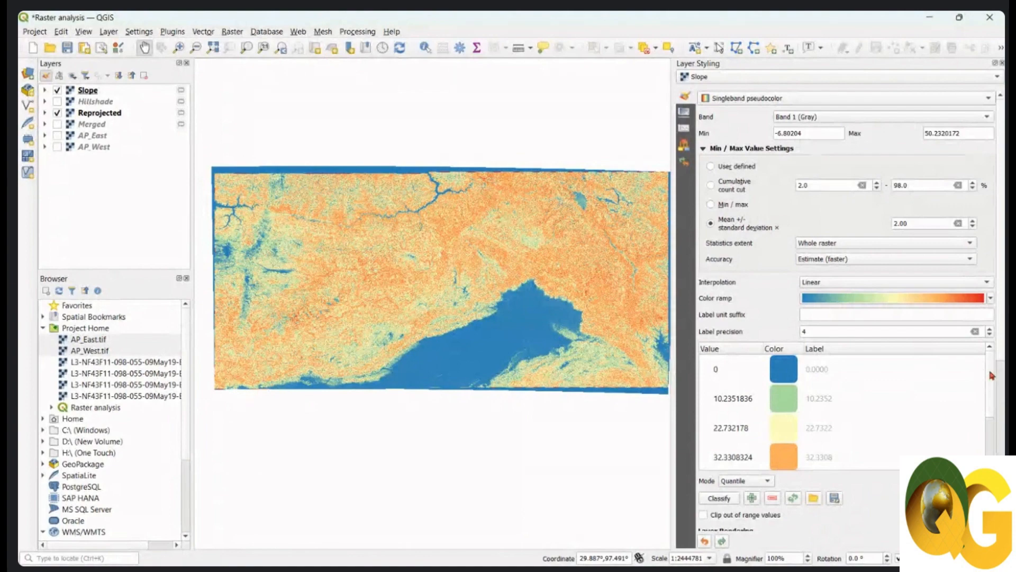
# - Examine the slope color classes and their pattern along the river valleys and across the whole raster
pyautogui.scroll(-1, 992, 388)
pyautogui.scroll(1, 995, 418)
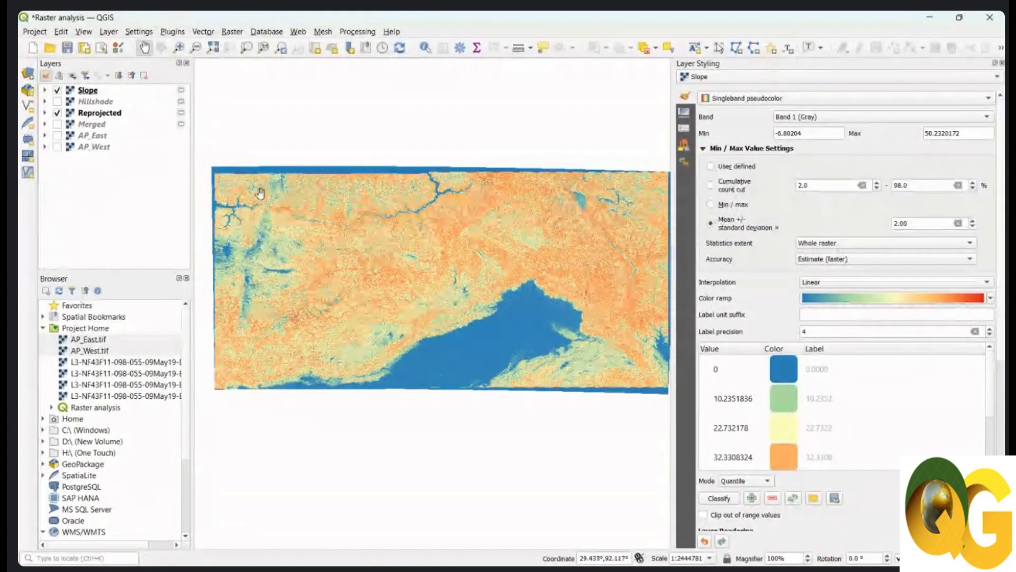
pyautogui.scroll(2, 294, 205)
pyautogui.scroll(2, 508, 236)
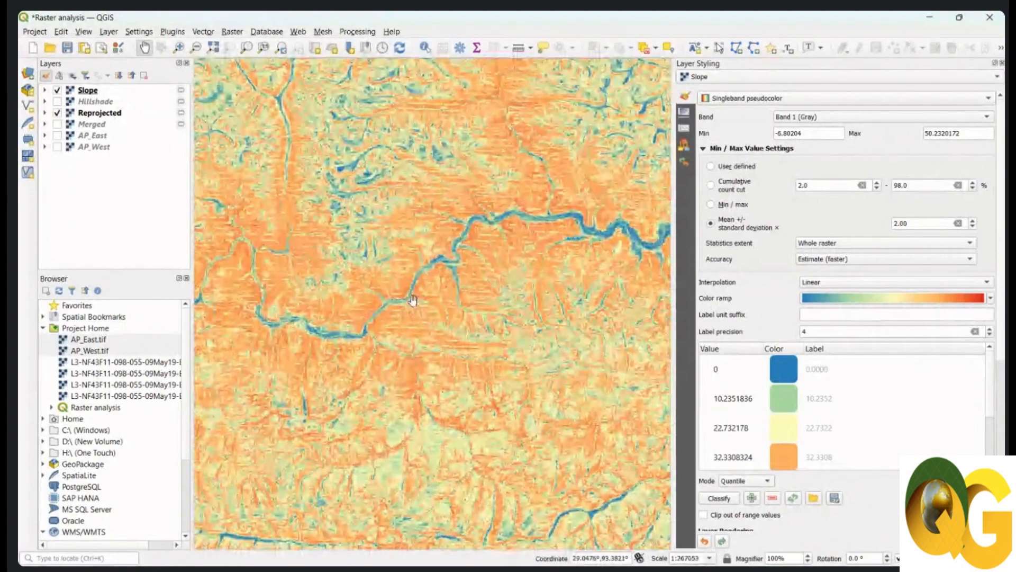
pyautogui.moveTo(411, 297); pyautogui.dragTo(522, 287)
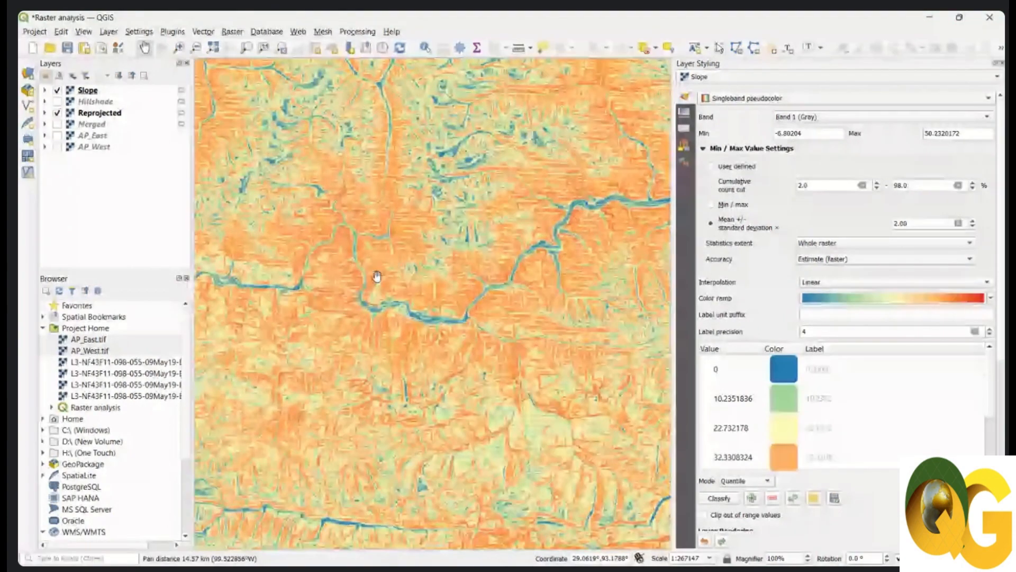
pyautogui.scroll(-2, 377, 275)
pyautogui.scroll(-2, 436, 295)
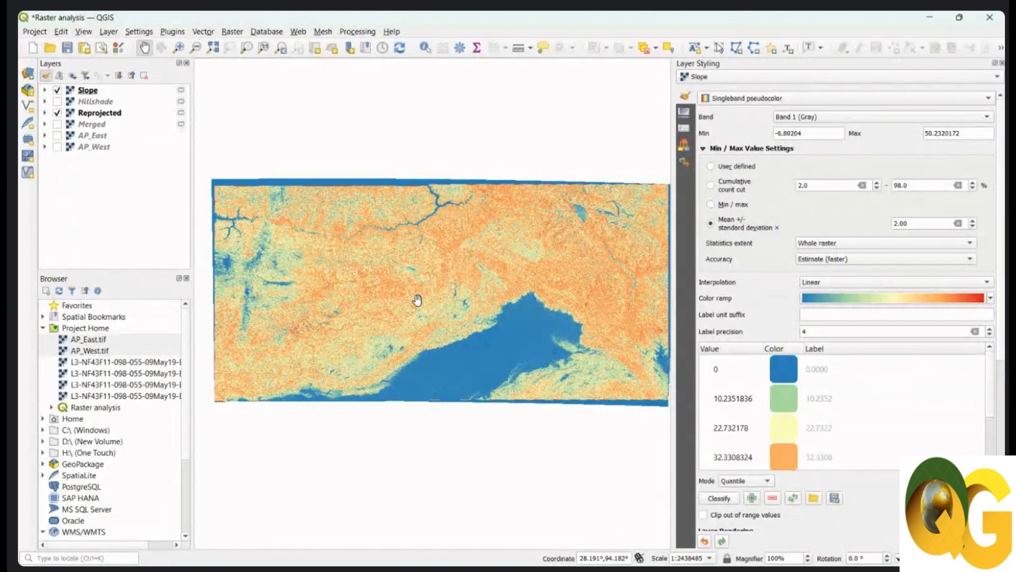
pyautogui.moveTo(464, 299); pyautogui.dragTo(460, 296)
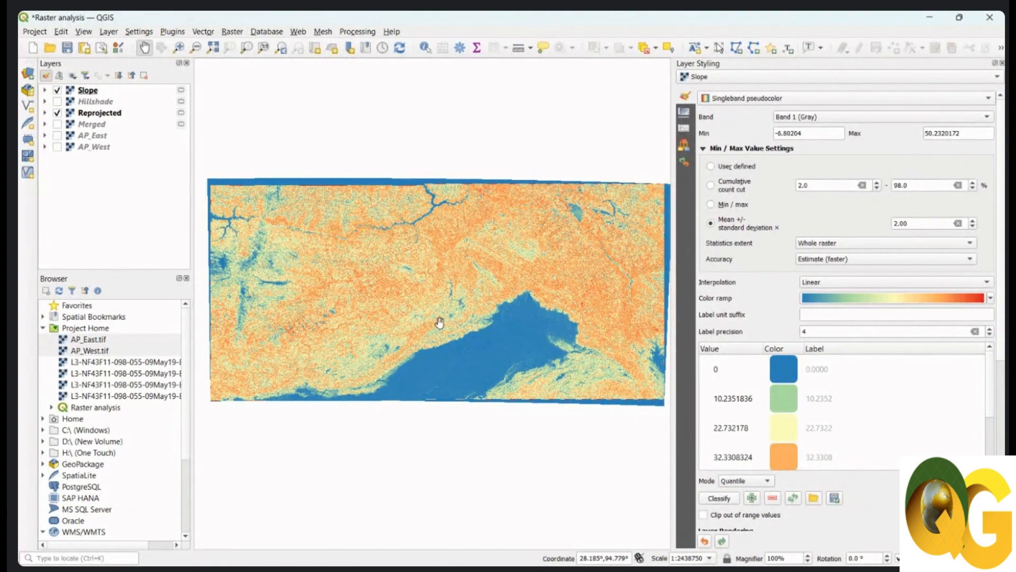
# - Switch to the Day-4 raster data PDF in Edge, read the slope and aspect page with its facing directions, and return to QGIS
pyautogui.moveTo(549, 562)
pyautogui.click(597, 551)
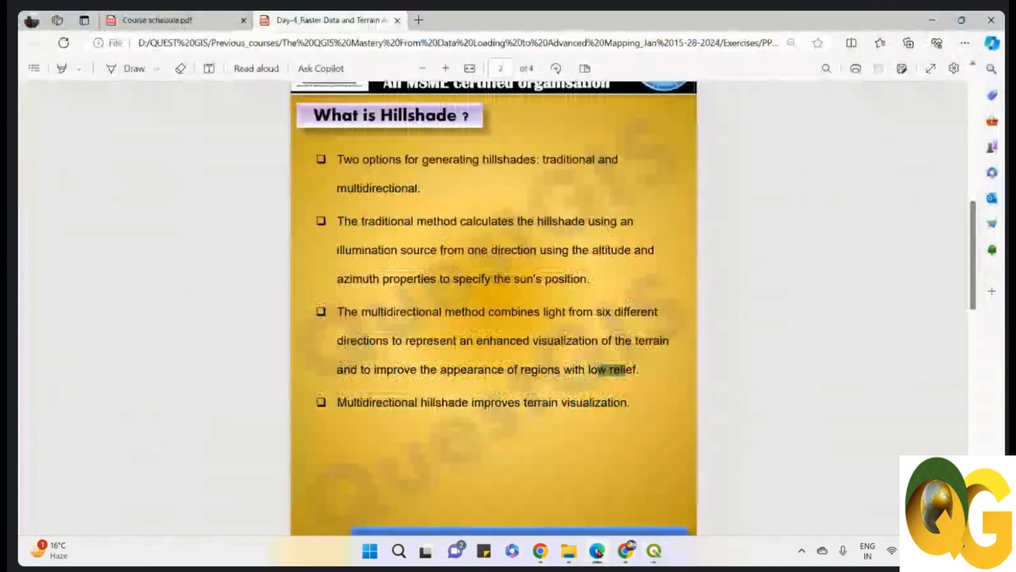
pyautogui.scroll(-7, 445, 379)
pyautogui.scroll(-3, 445, 380)
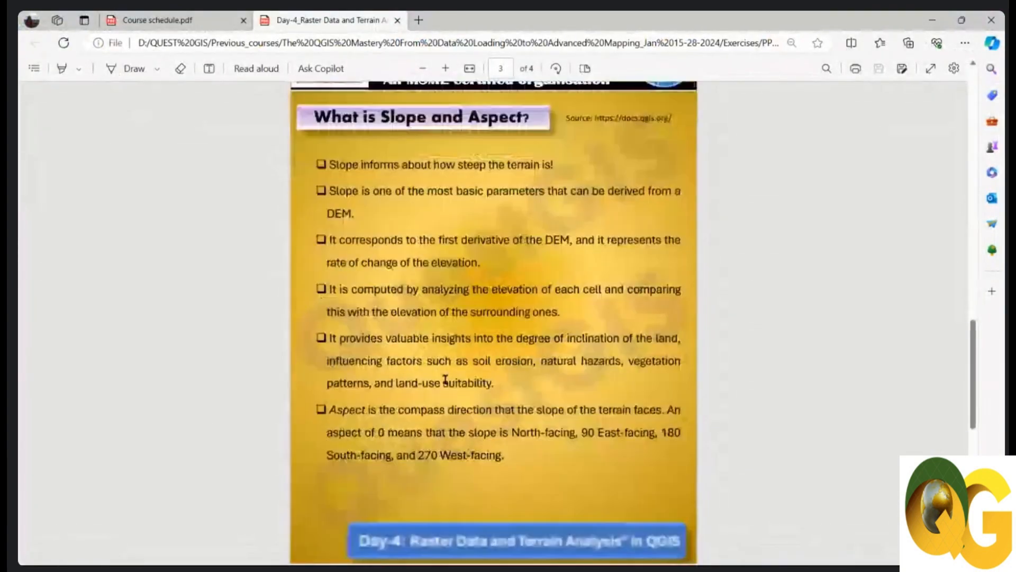
pyautogui.scroll(2, 527, 339)
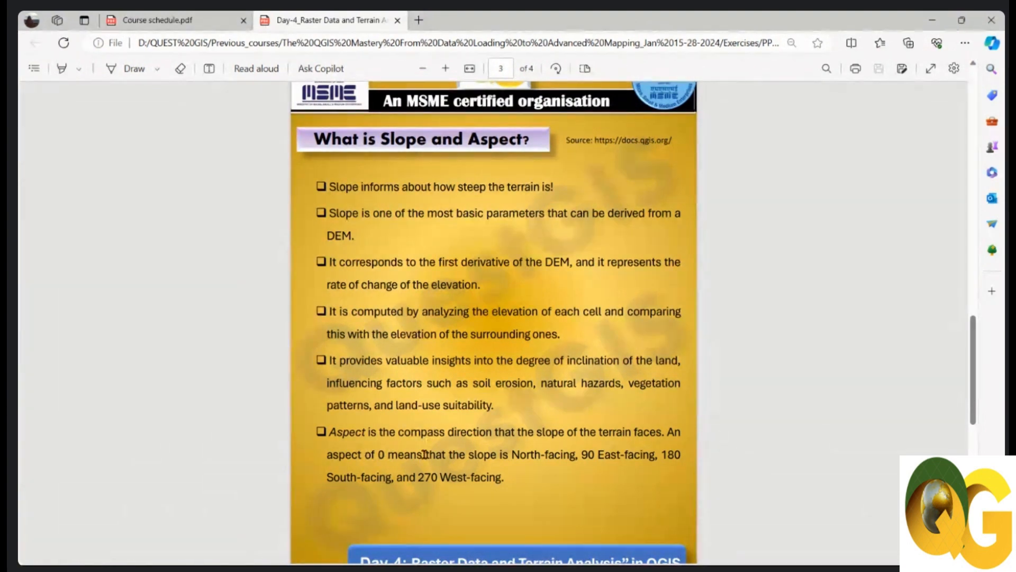
pyautogui.moveTo(512, 455); pyautogui.dragTo(653, 455)
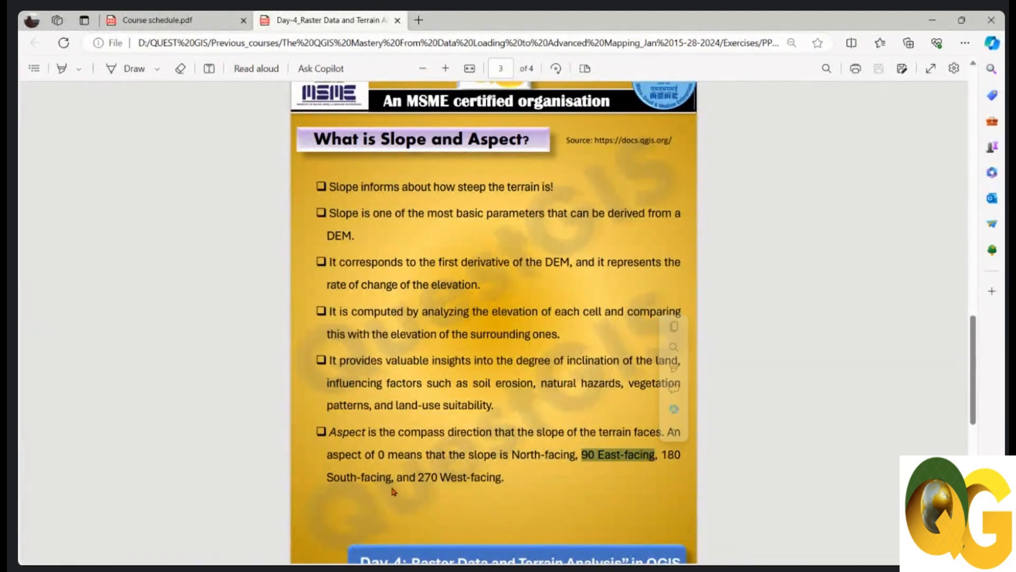
pyautogui.moveTo(327, 477); pyautogui.dragTo(507, 479)
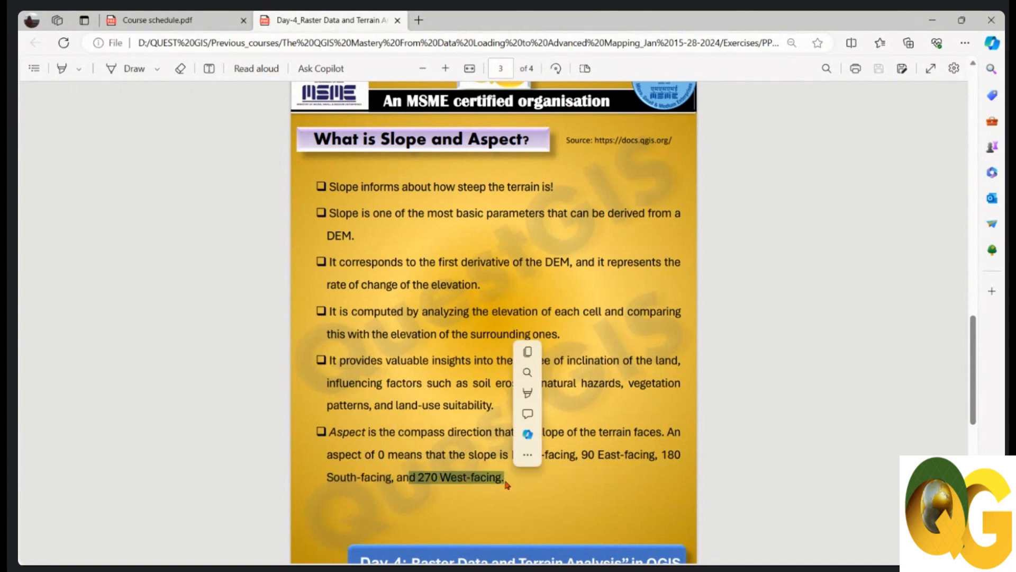
pyautogui.click(932, 21)
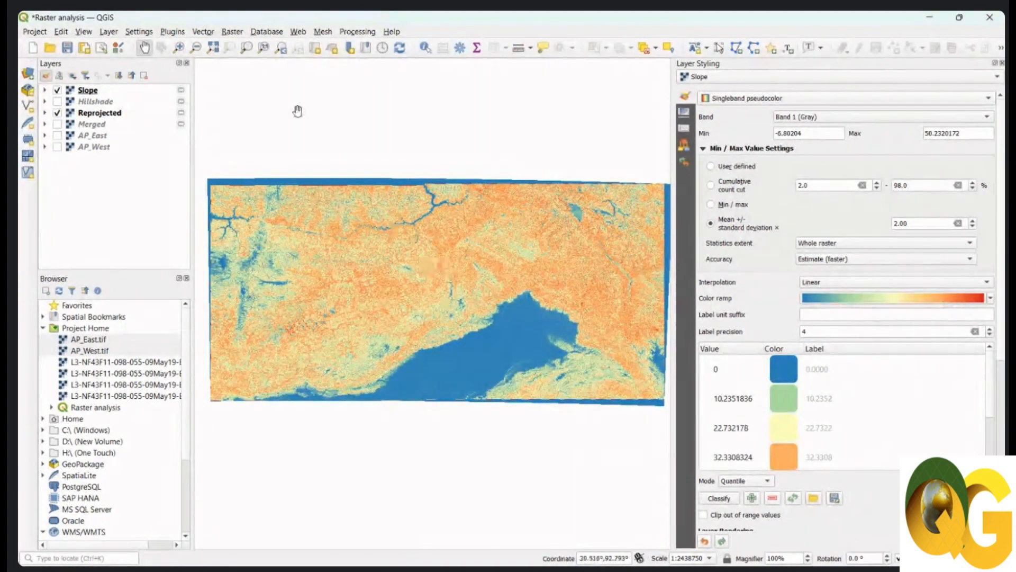
# - Open the Aspect raster analysis tool
pyautogui.click(235, 33)
pyautogui.moveTo(289, 77)
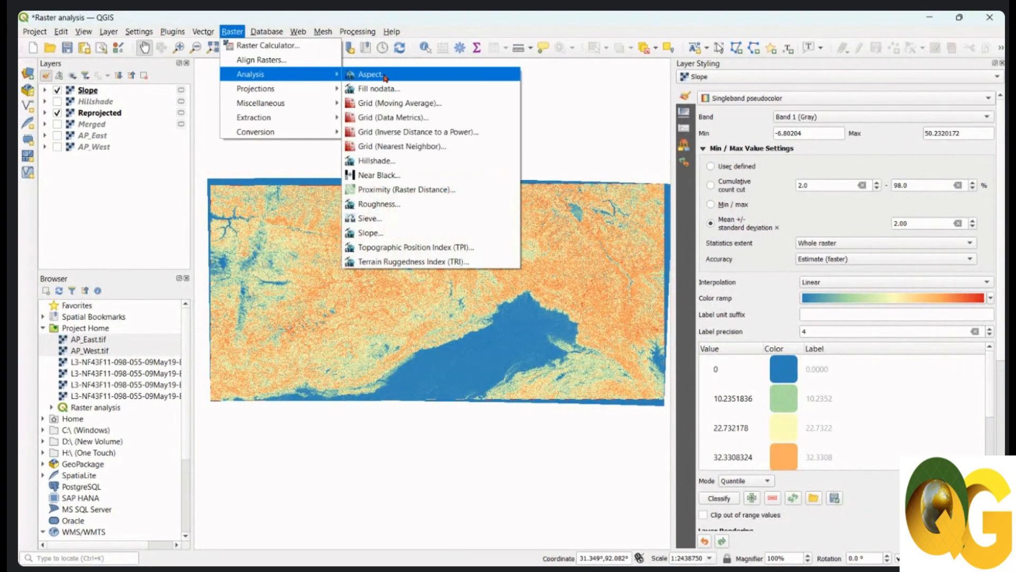
# - Generate an Aspect raster from the Reprojected layer, returning the trigonometric angle instead of azimuth, as a temporary output
pyautogui.click(411, 77)
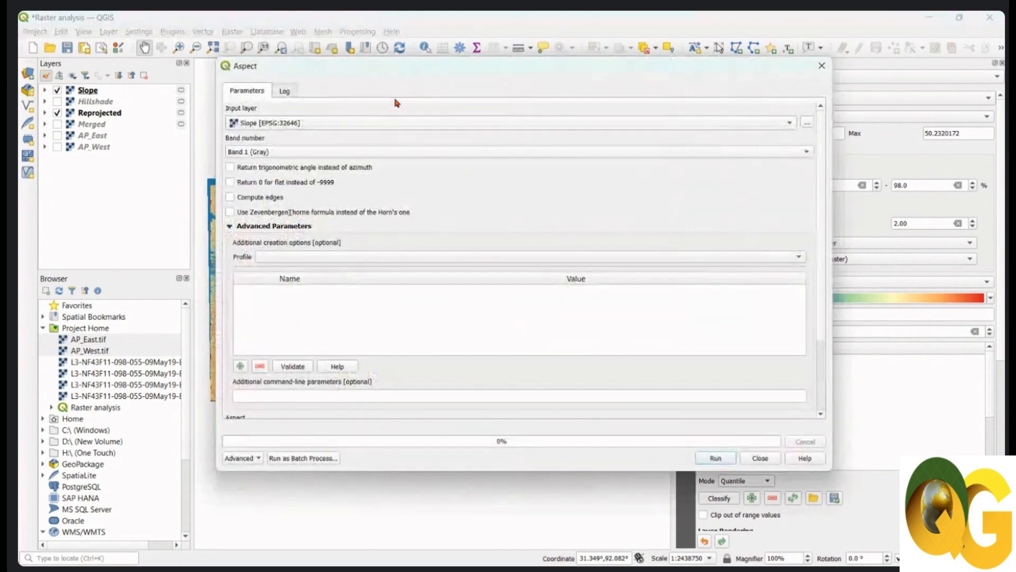
pyautogui.click(339, 125)
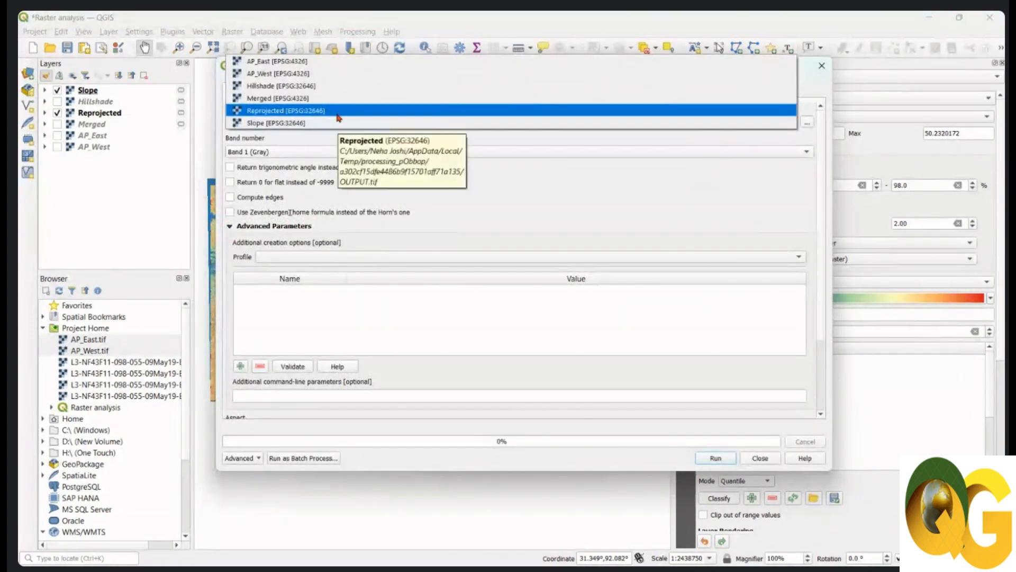
pyautogui.click(339, 112)
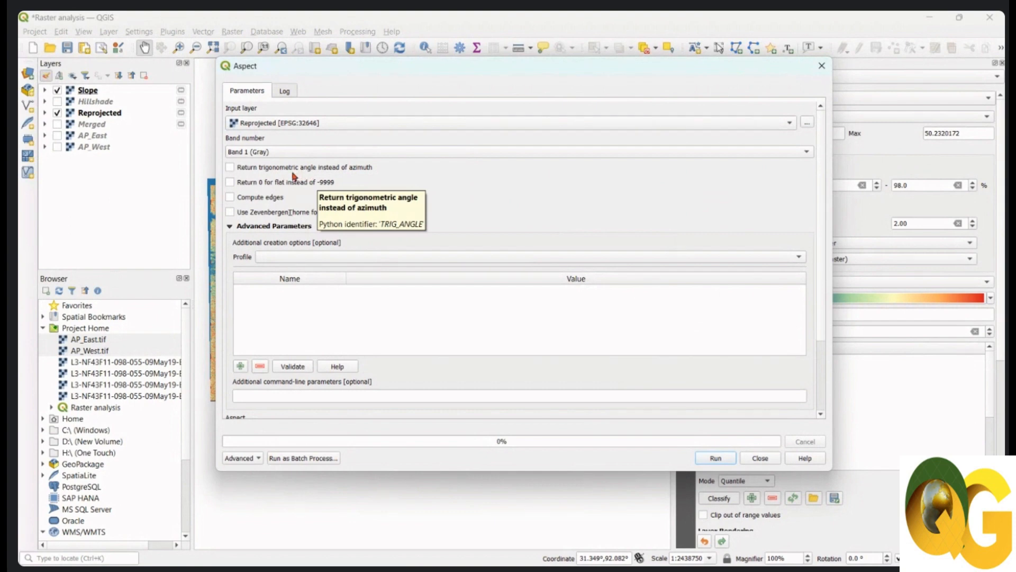
pyautogui.click(230, 167)
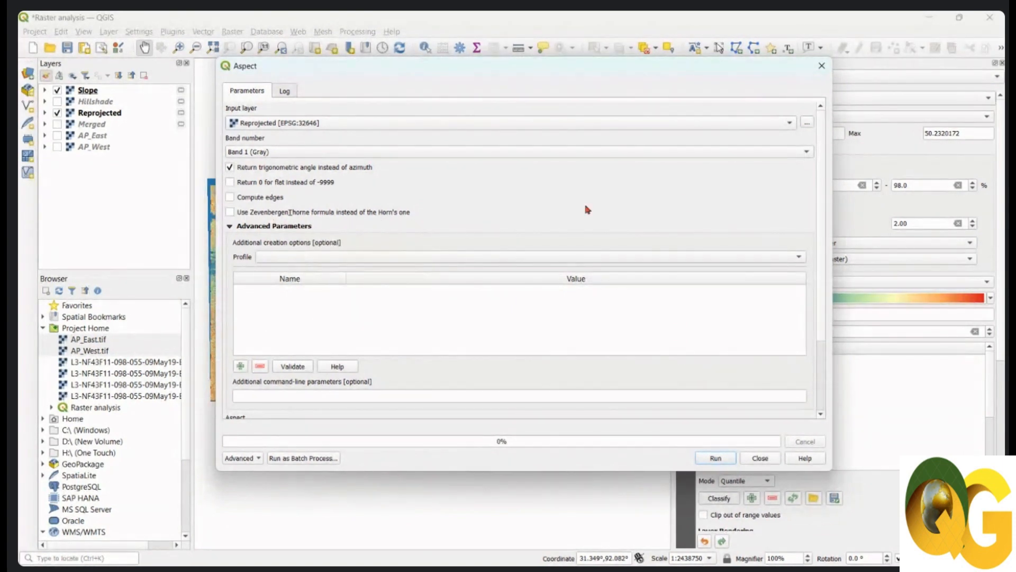
pyautogui.moveTo(823, 212); pyautogui.dragTo(831, 318)
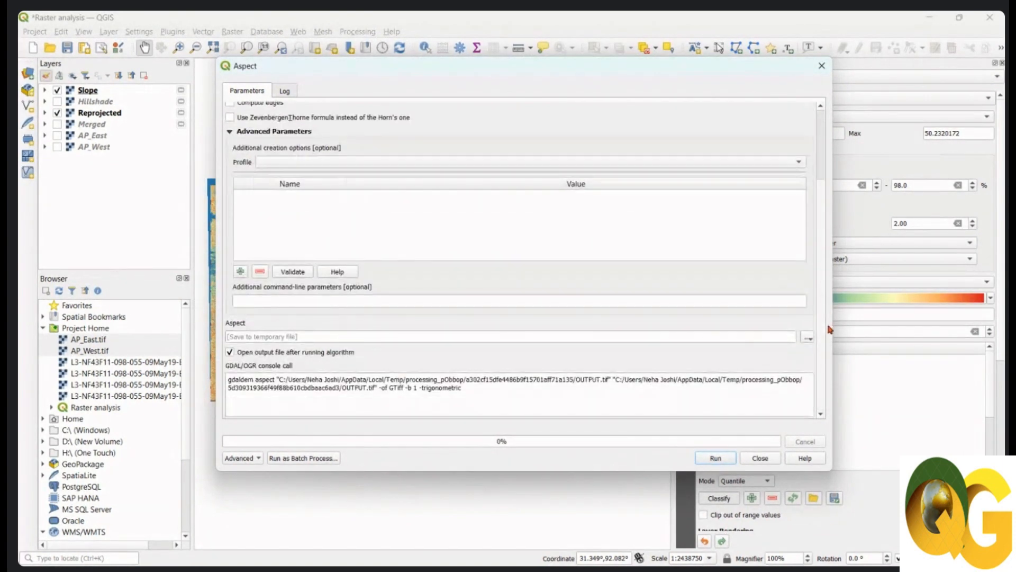
pyautogui.click(721, 458)
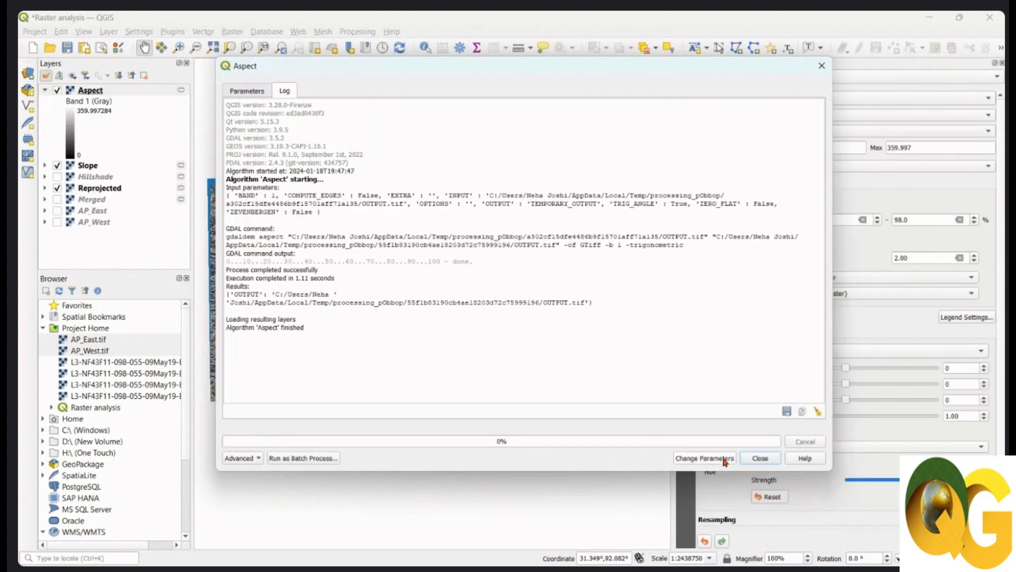
pyautogui.click(760, 458)
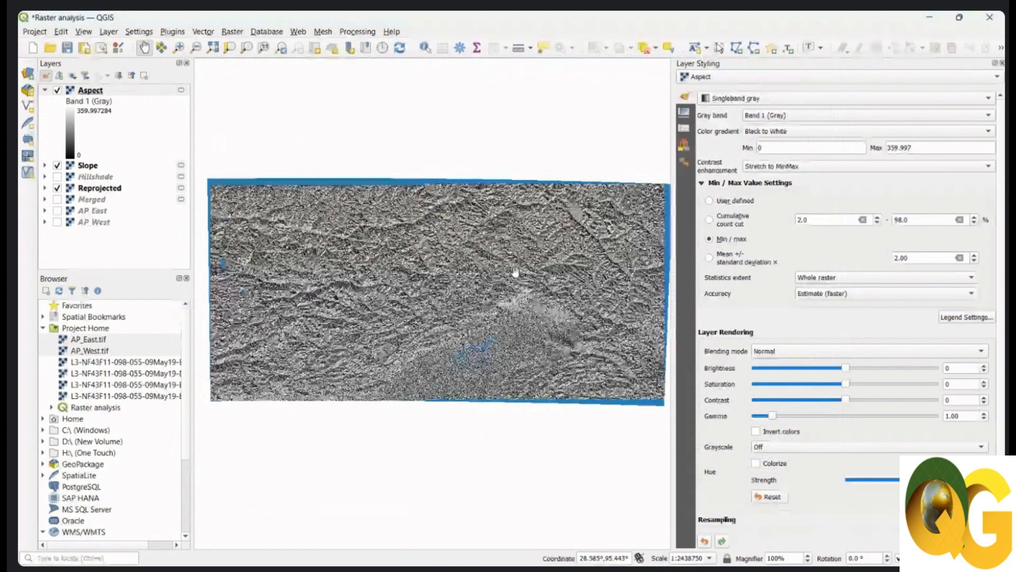
# - Style the Aspect layer as singleband pseudocolor in Equal Interval mode with 4 classes
pyautogui.click(116, 93)
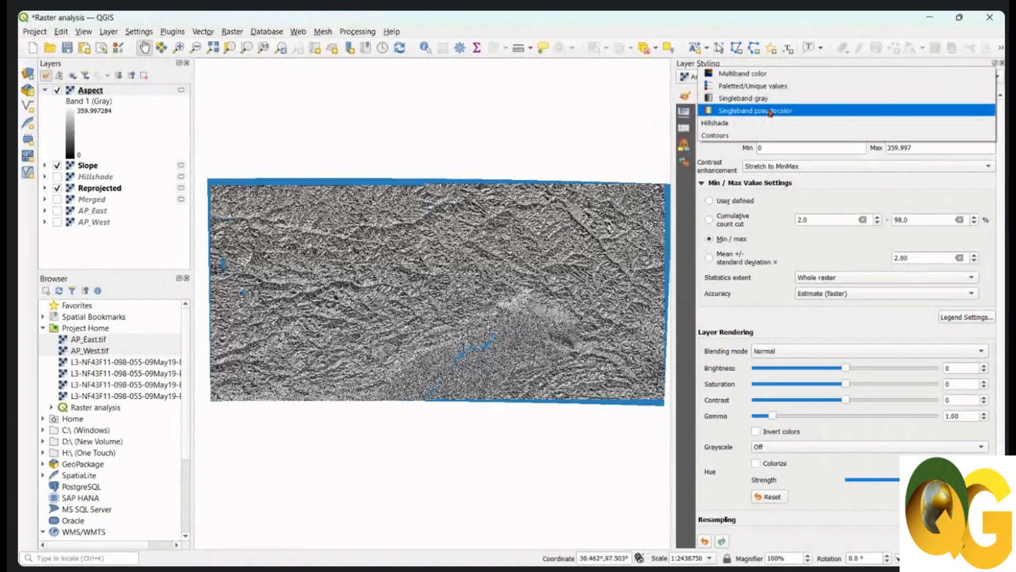
pyautogui.click(771, 110)
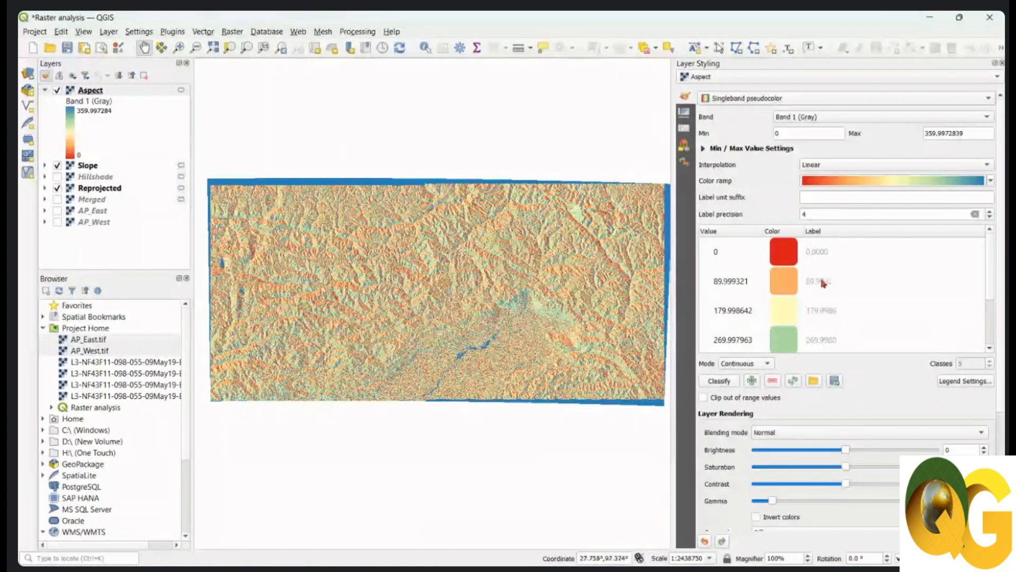
pyautogui.scroll(-1, 824, 282)
pyautogui.scroll(1, 824, 284)
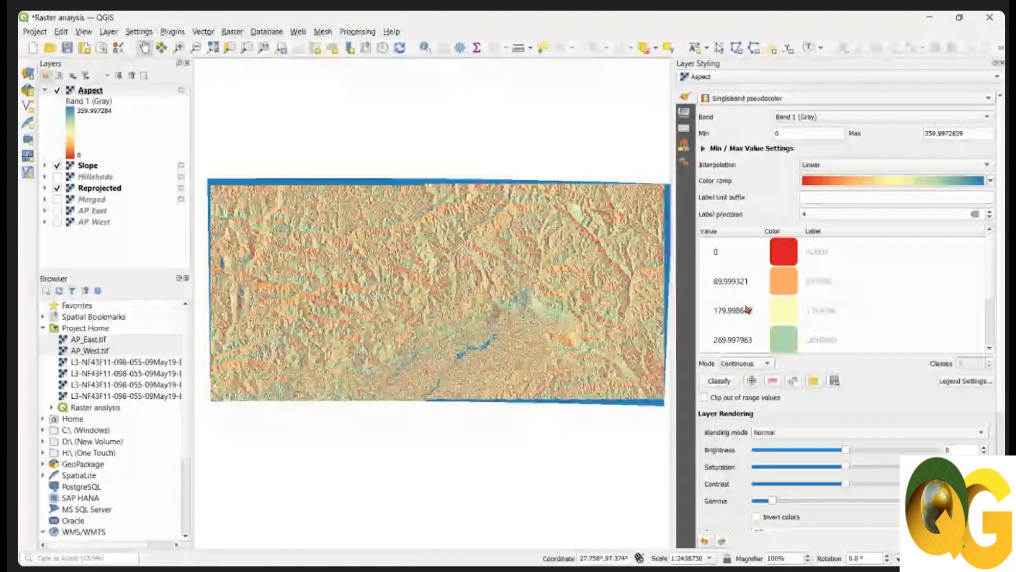
pyautogui.click(760, 363)
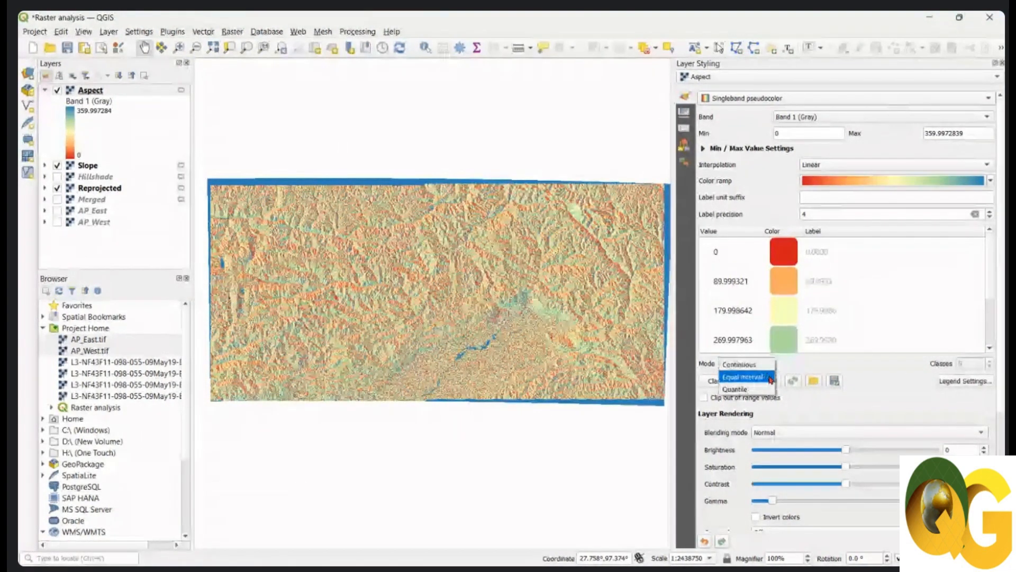
pyautogui.click(766, 378)
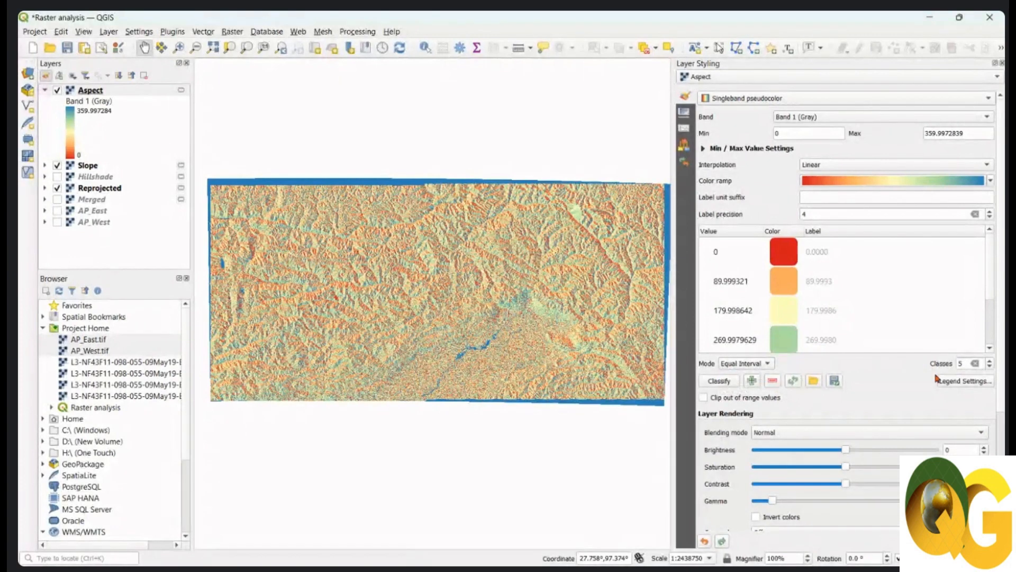
pyautogui.click(989, 367)
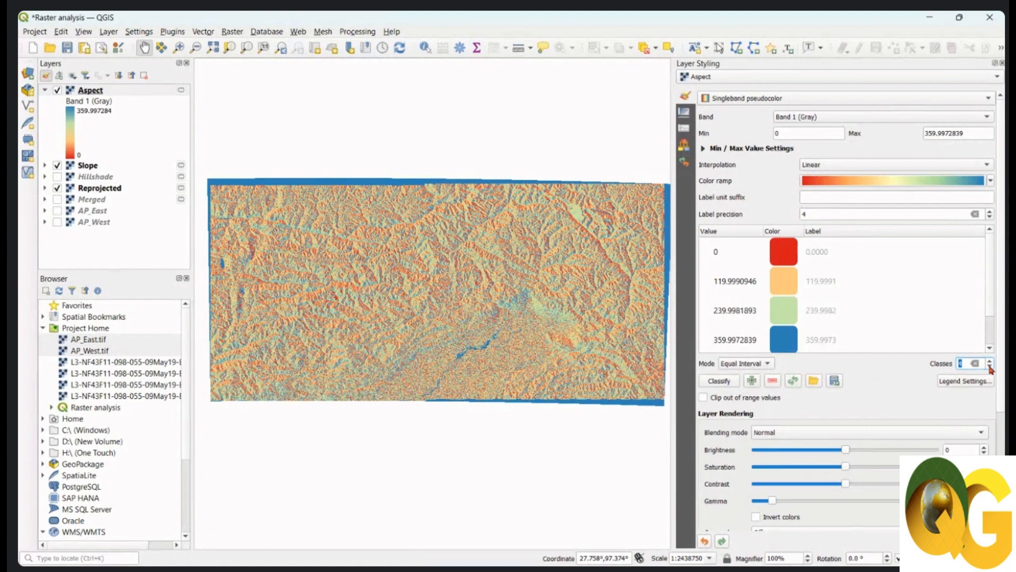
# - Set the orange, green and blue class values of the Aspect layer to 90, 180 and 270
pyautogui.click(731, 258)
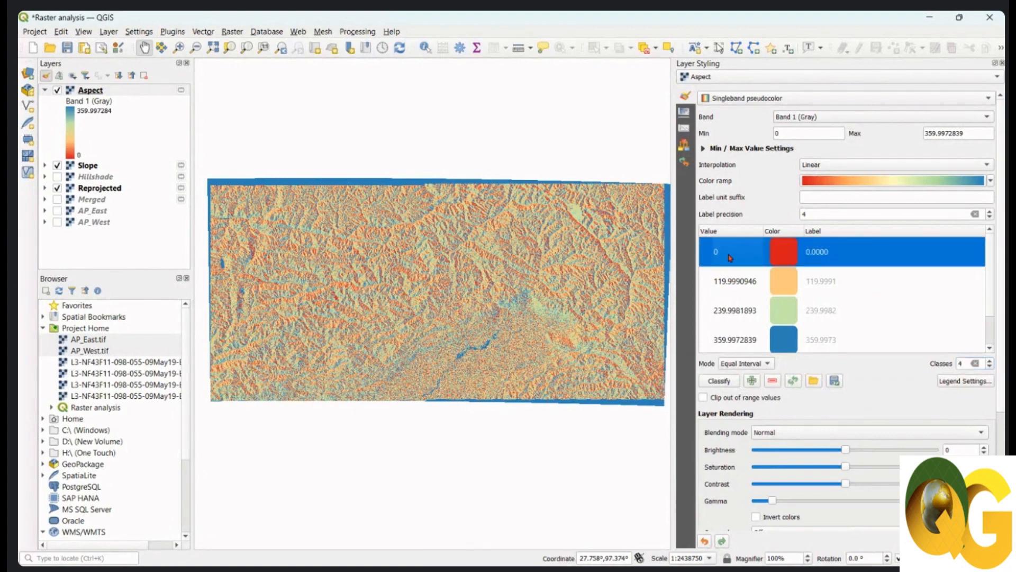
pyautogui.doubleClick(729, 254)
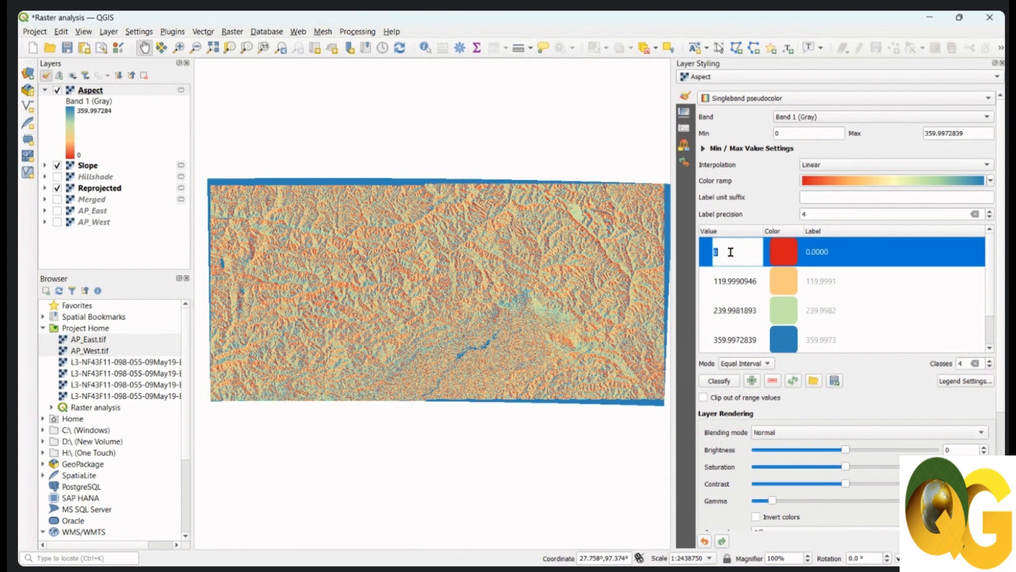
pyautogui.doubleClick(741, 283)
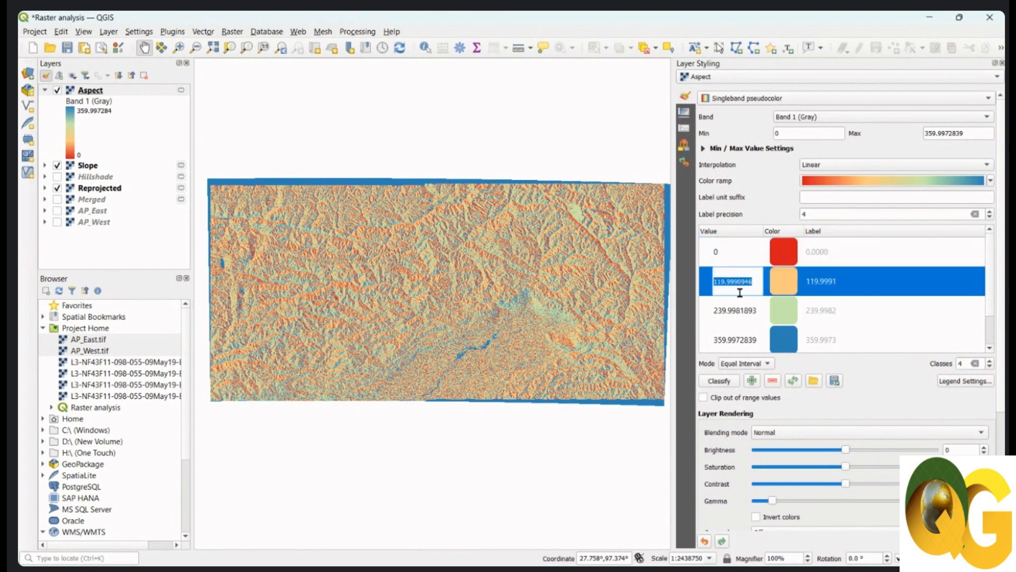
pyautogui.write('90')
pyautogui.click(726, 316)
pyautogui.doubleClick(724, 314)
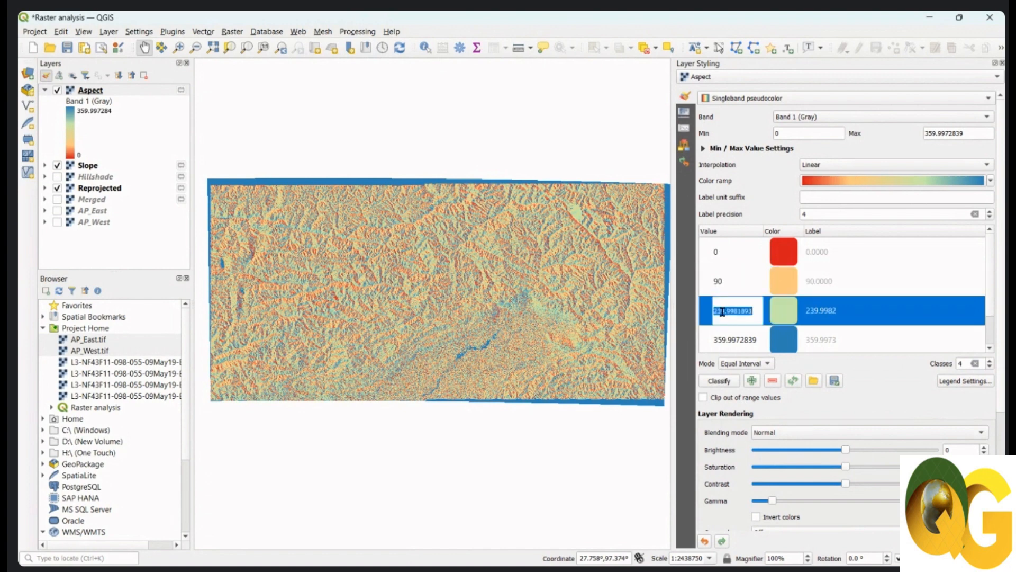
pyautogui.write('180')
pyautogui.click(745, 340)
pyautogui.scroll(-1, 746, 342)
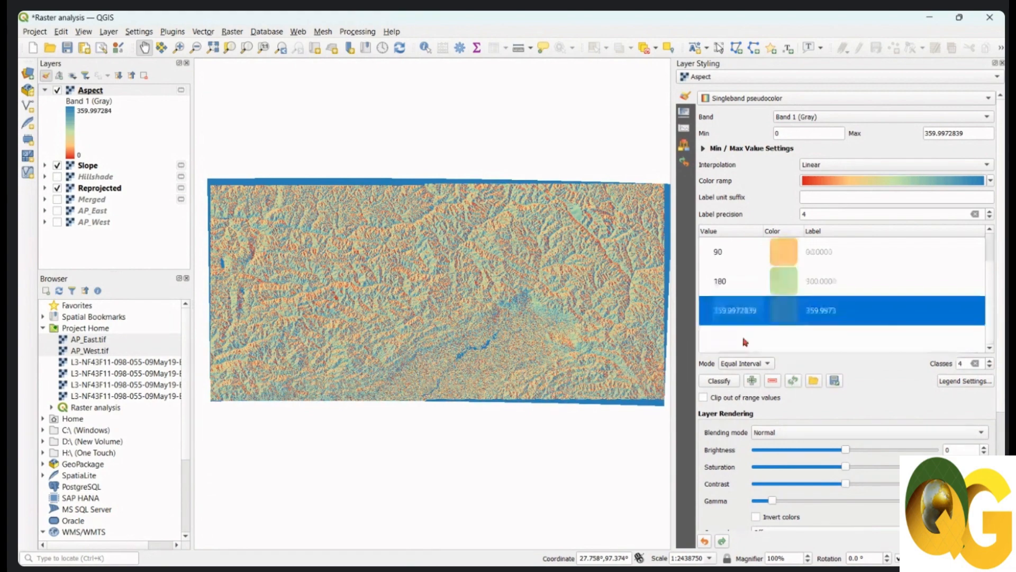
pyautogui.doubleClick(736, 311)
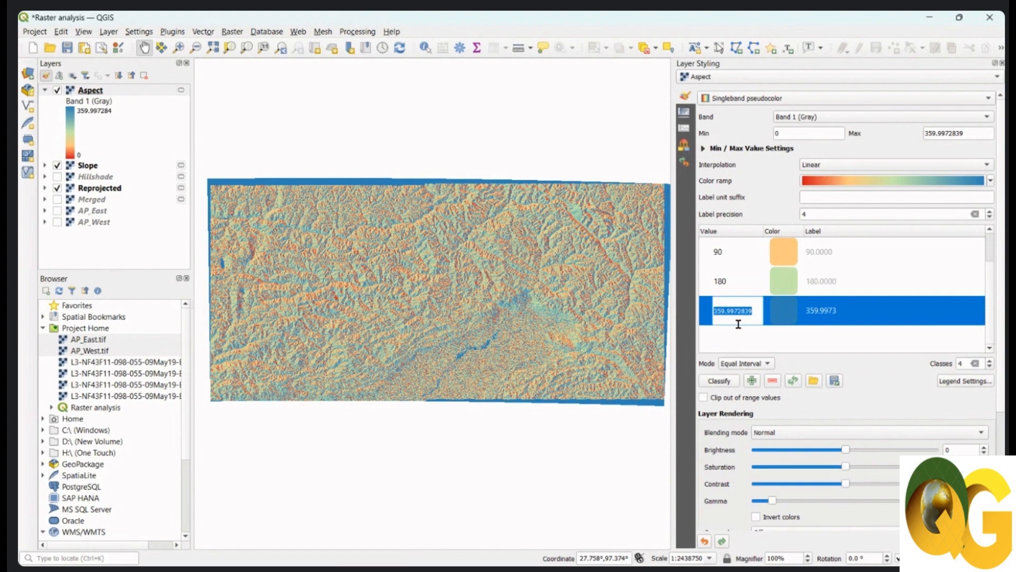
pyautogui.write('270')
pyautogui.click(741, 346)
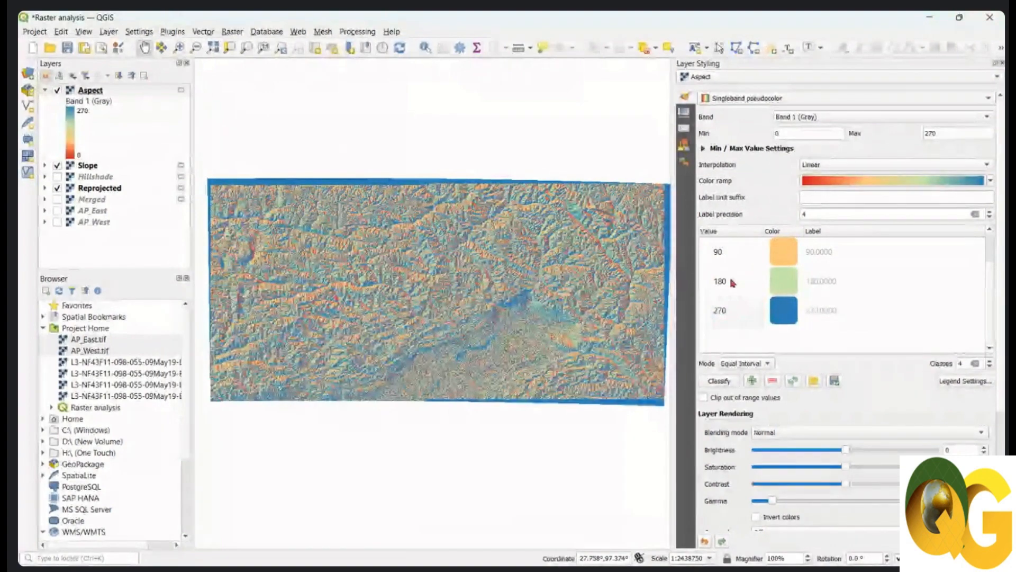
# - Base the Aspect layer's minimum and maximum values on the mean +/- standard deviation × 2.00
pyautogui.scroll(1, 851, 333)
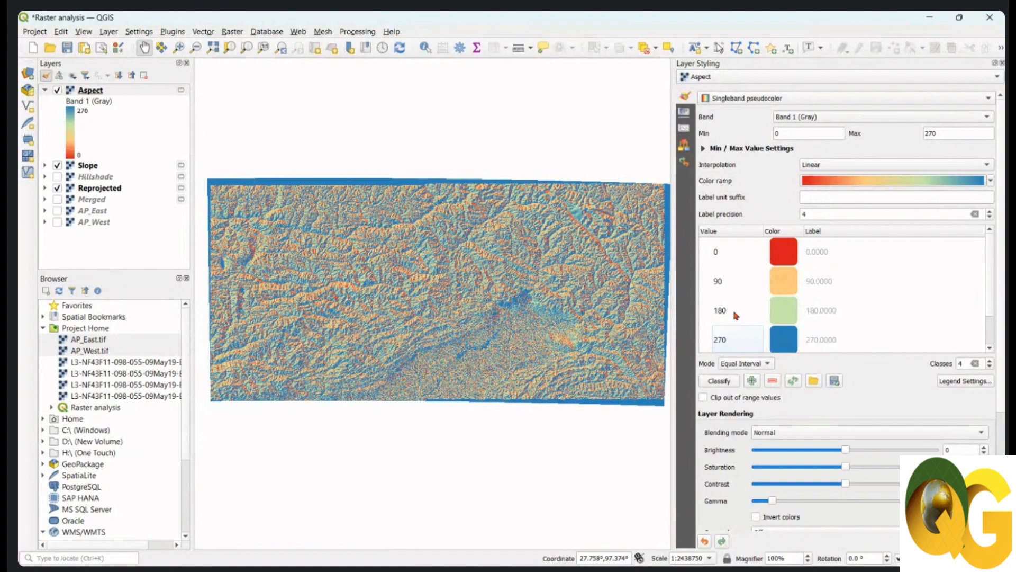
pyautogui.click(706, 151)
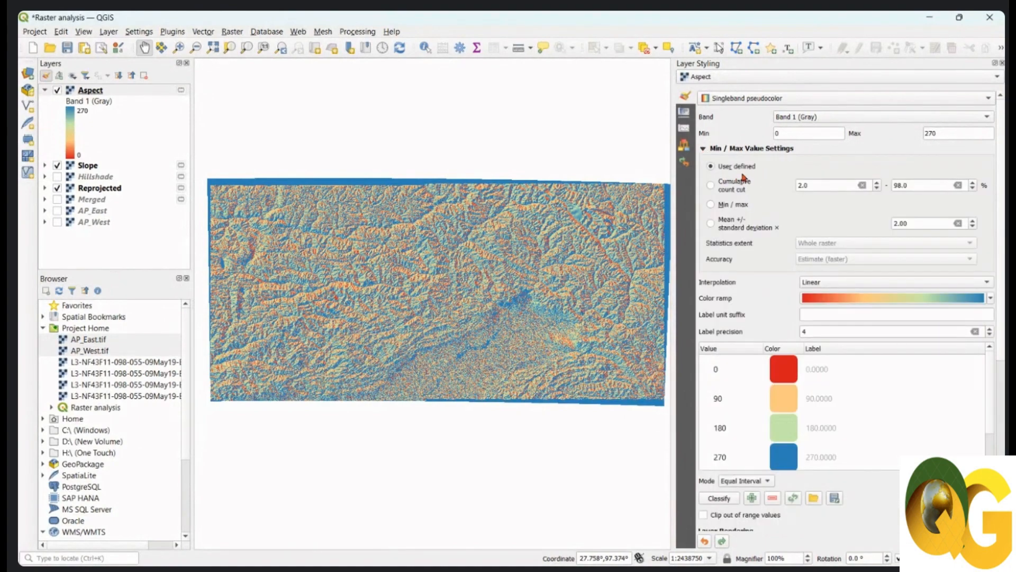
pyautogui.click(711, 223)
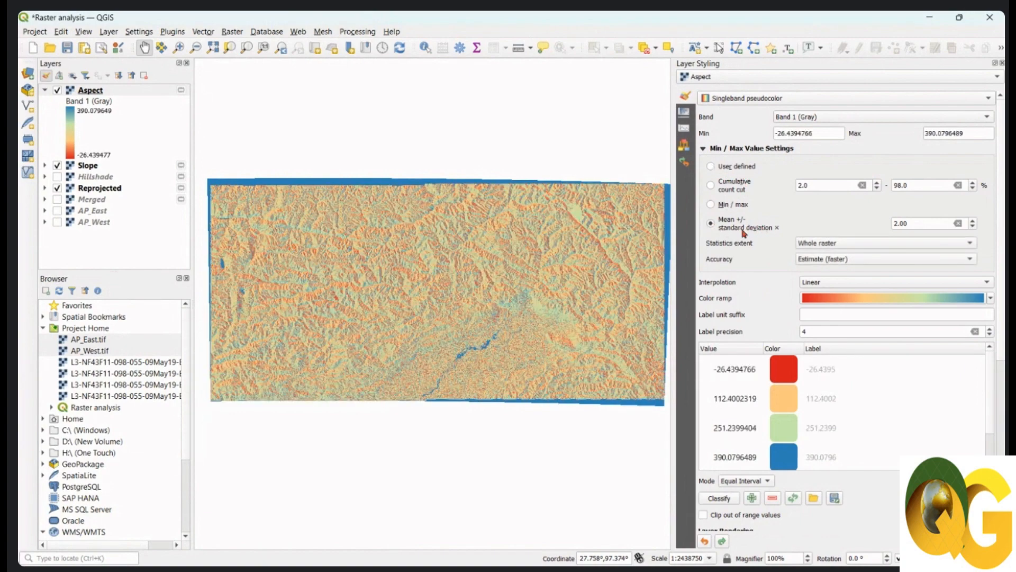
# - Compute the Aspect layer's raster histogram, examine its upper pixel-value range up close, and return to the symbology settings
pyautogui.click(685, 129)
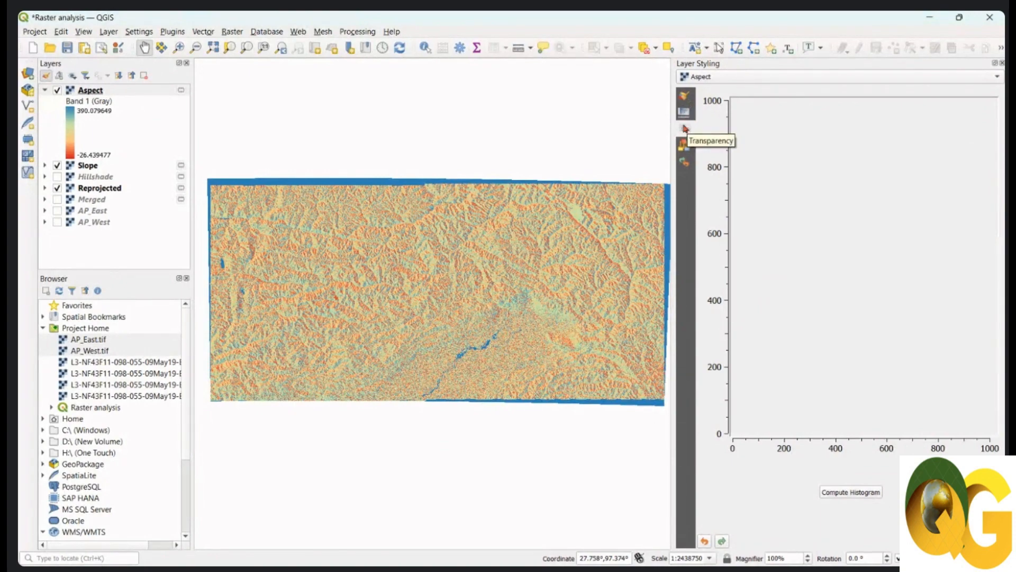
pyautogui.click(848, 493)
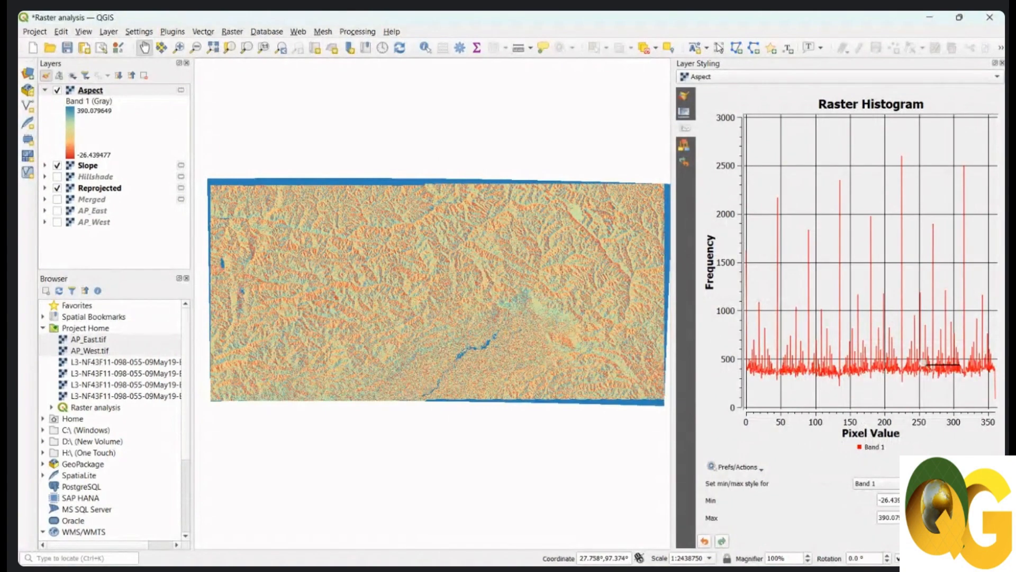
pyautogui.moveTo(958, 364); pyautogui.dragTo(987, 384)
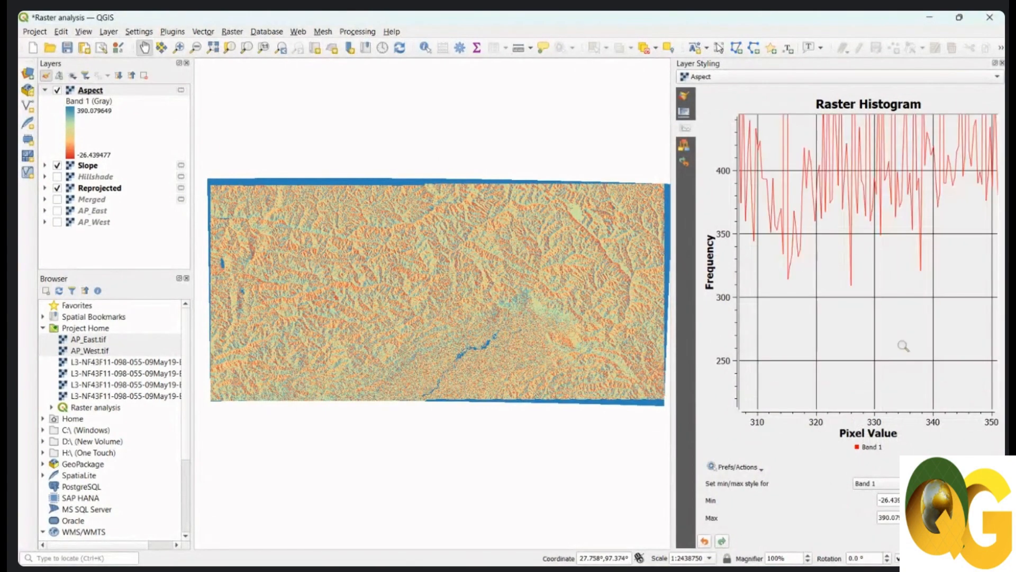
pyautogui.click(761, 469)
pyautogui.click(853, 449)
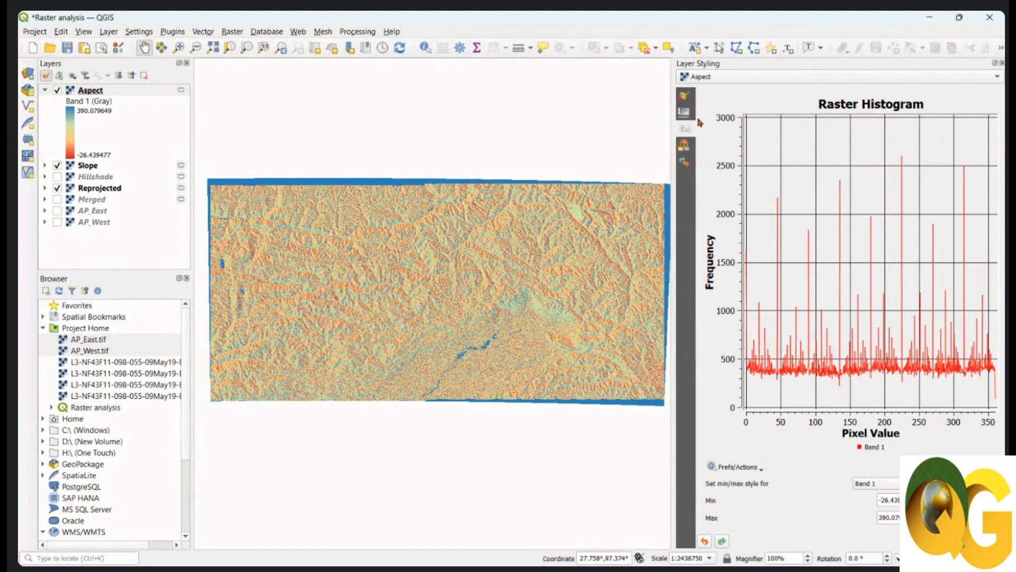
pyautogui.click(685, 97)
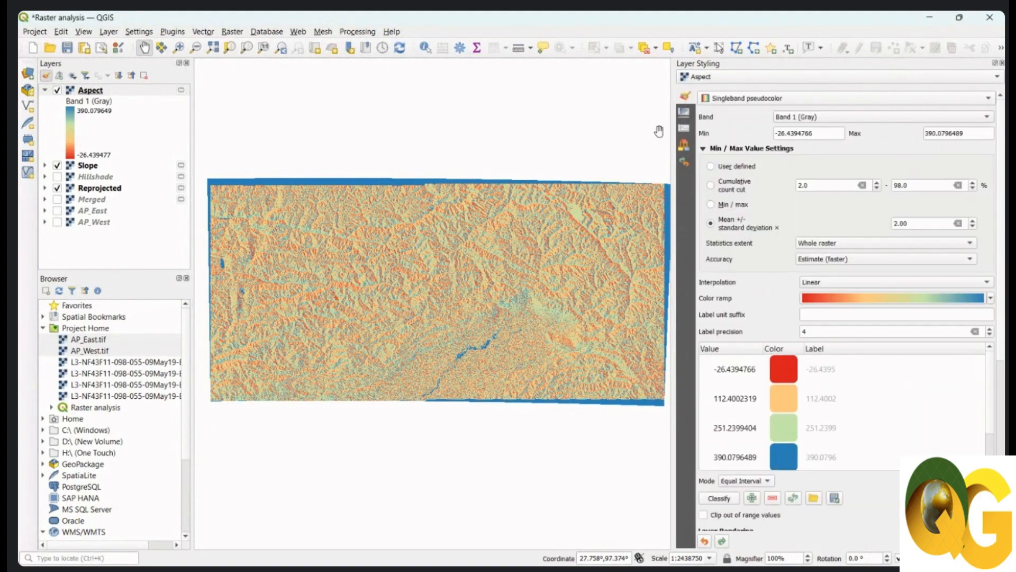
# - Set the Aspect layer's red, orange, green and blue class values to 0, 90, 180 and 270
pyautogui.scroll(2, 432, 290)
pyautogui.scroll(3, 461, 311)
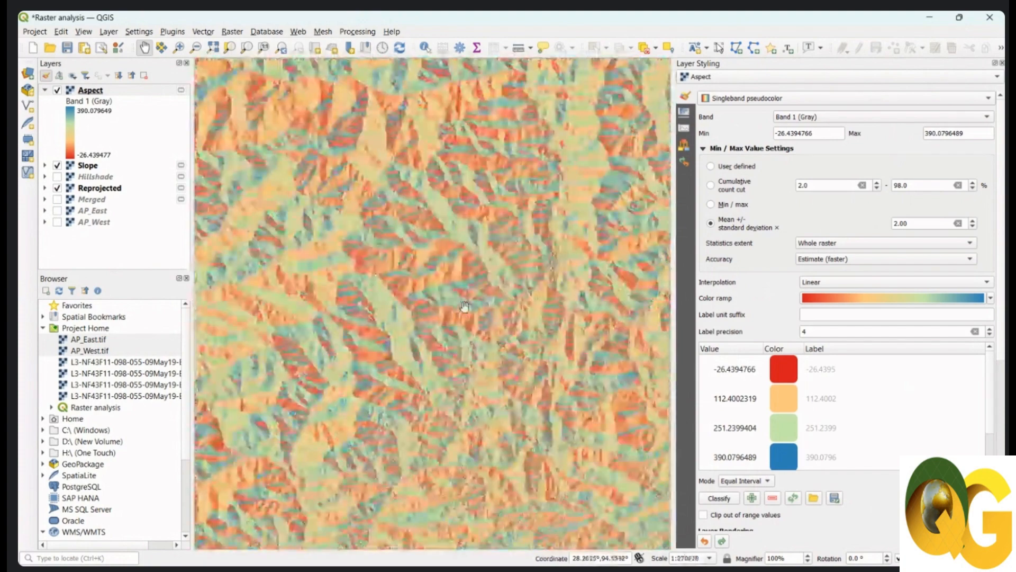
pyautogui.moveTo(447, 306); pyautogui.dragTo(464, 323)
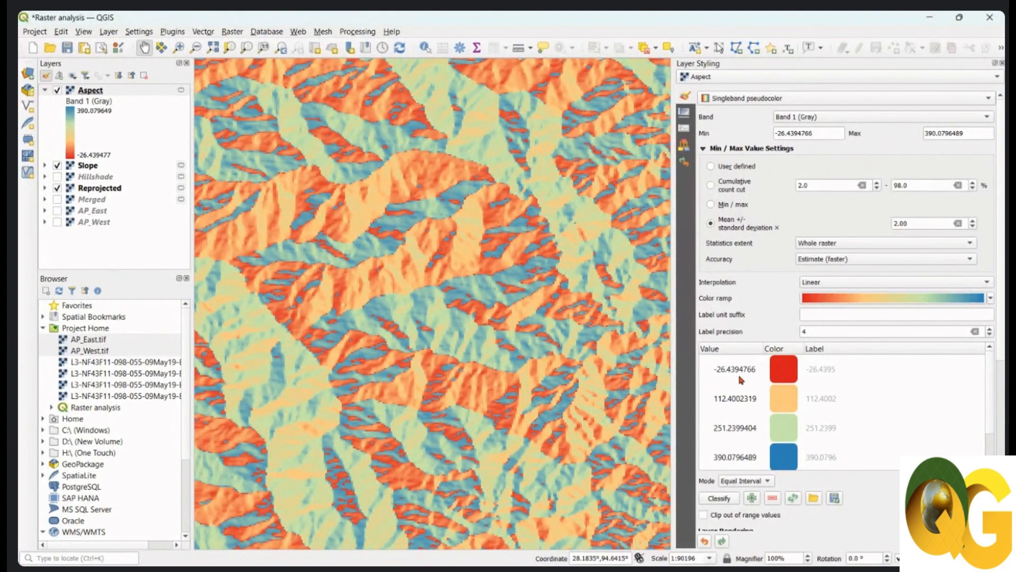
pyautogui.click(704, 149)
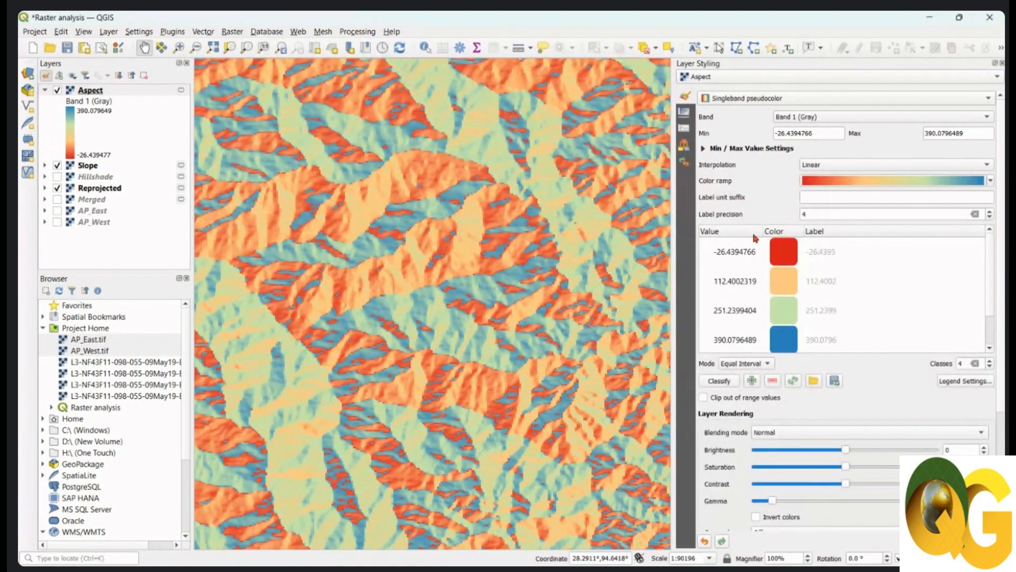
pyautogui.doubleClick(734, 281)
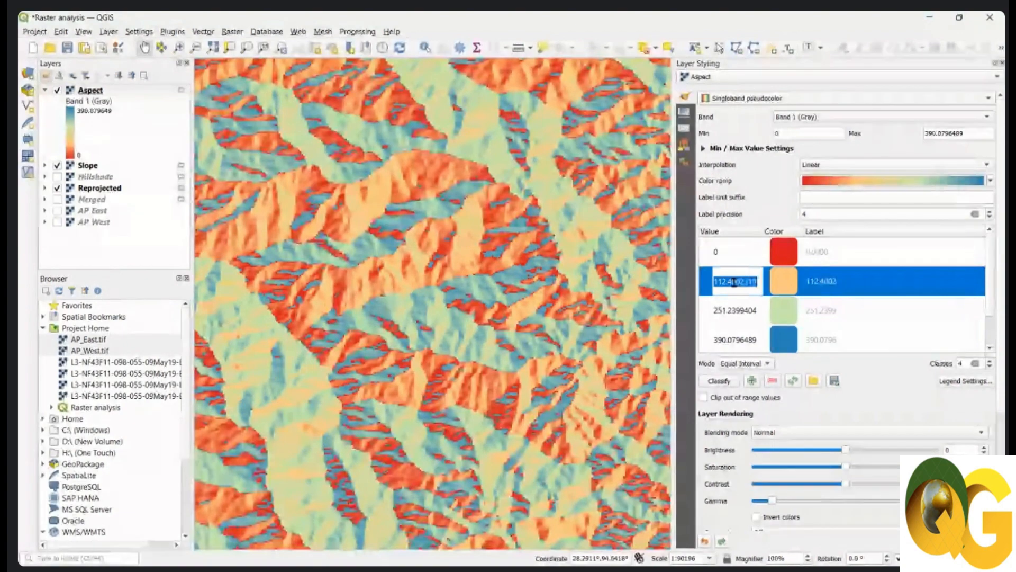
pyautogui.write('90')
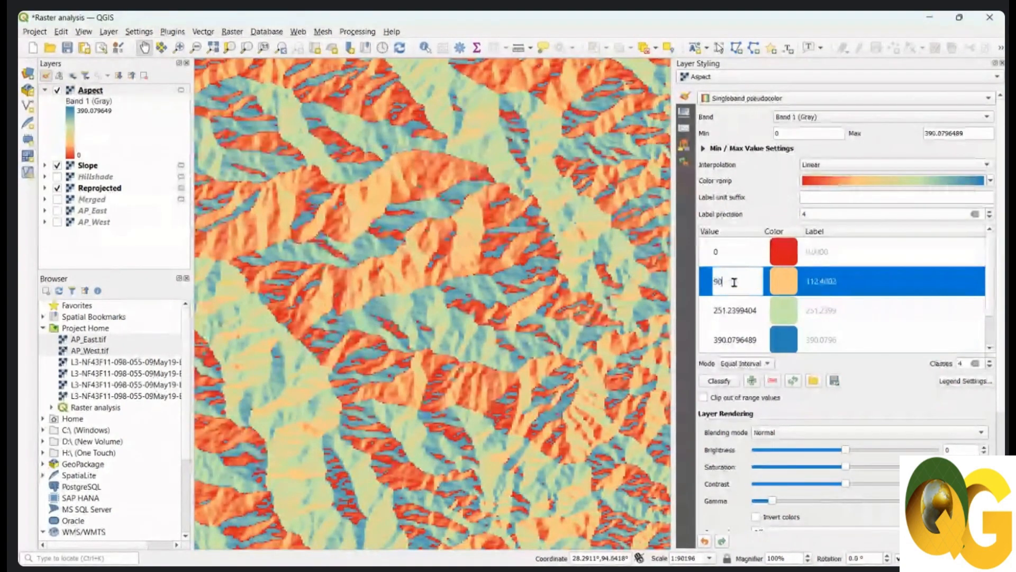
pyautogui.doubleClick(732, 310)
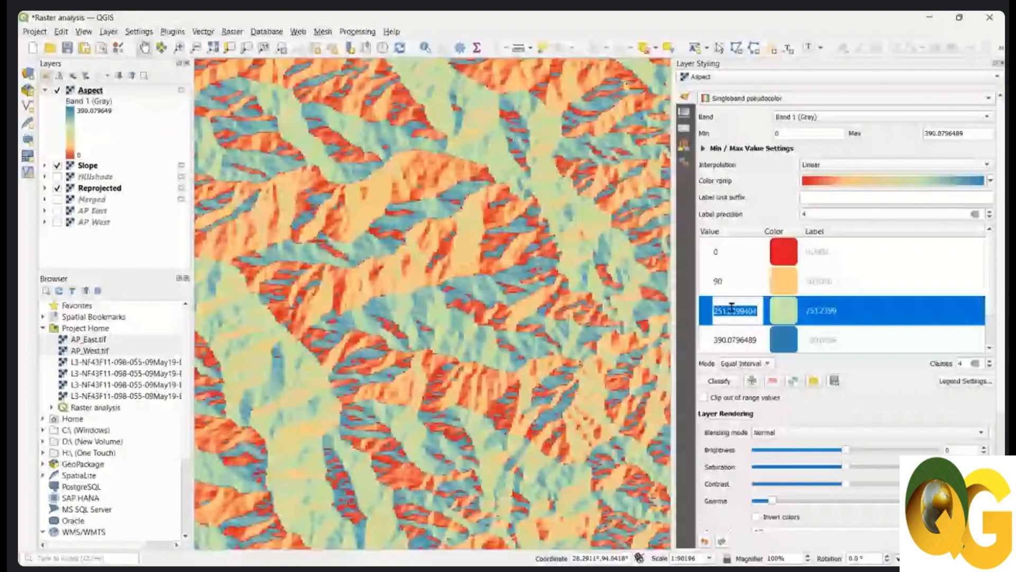
pyautogui.write('180')
pyautogui.doubleClick(734, 340)
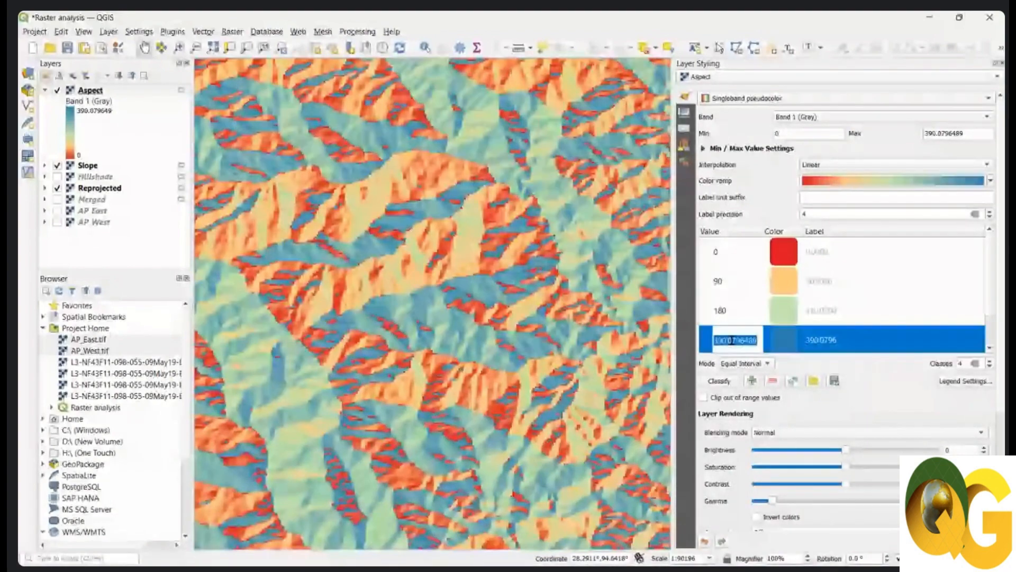
pyautogui.write('270')
pyautogui.click(892, 360)
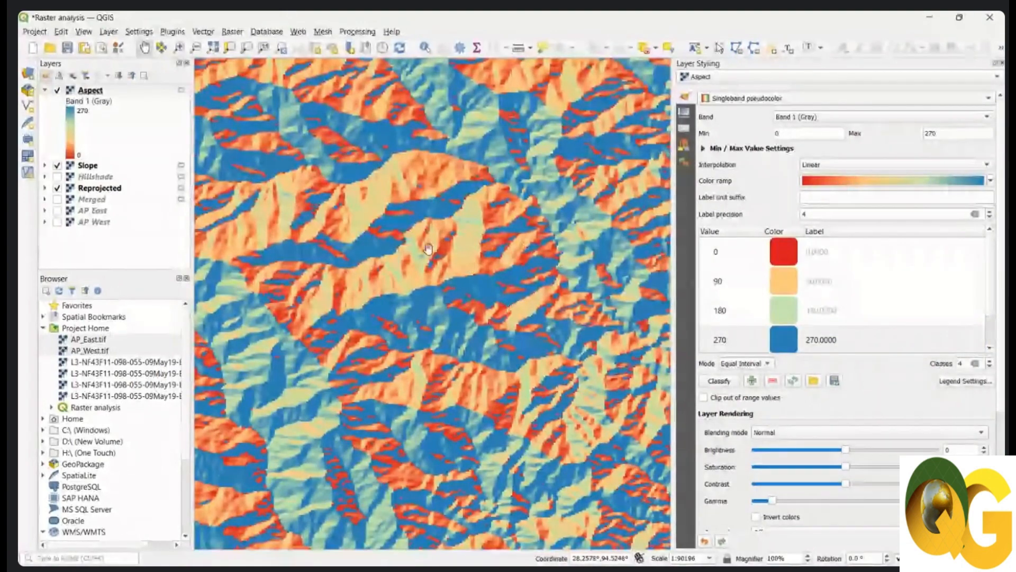
# - Examine the Aspect layer's new direction classes on the map, both up close and at full raster extent
pyautogui.moveTo(425, 249); pyautogui.dragTo(453, 292)
pyautogui.scroll(-3, 469, 262)
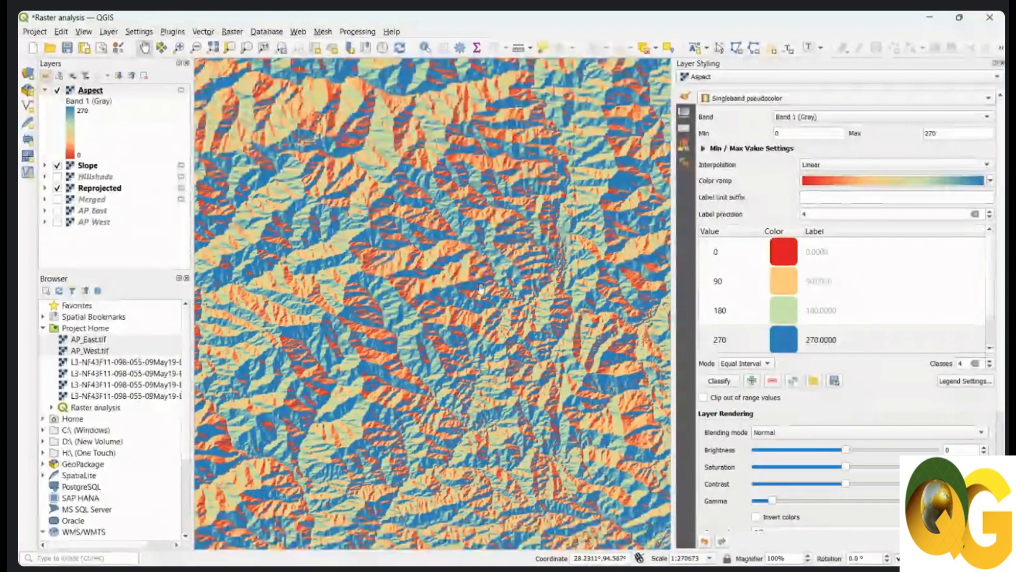
pyautogui.moveTo(470, 262); pyautogui.dragTo(421, 285)
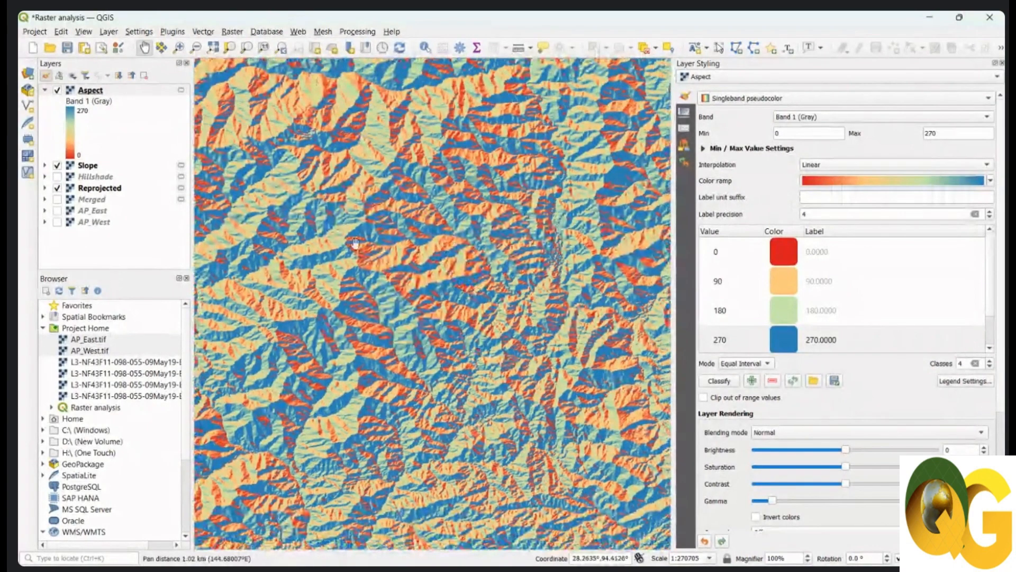
pyautogui.scroll(-4, 420, 286)
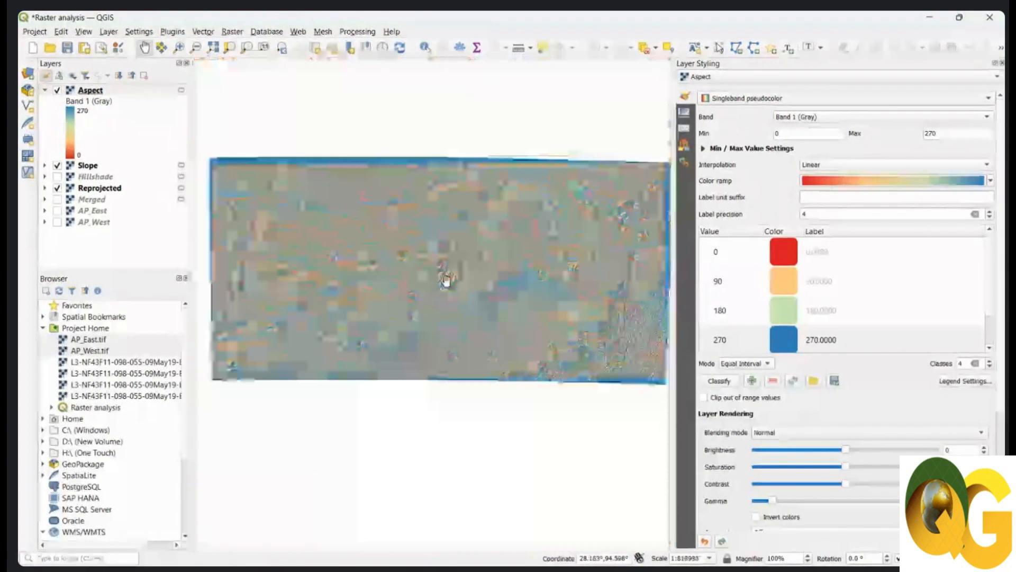
pyautogui.scroll(2, 442, 273)
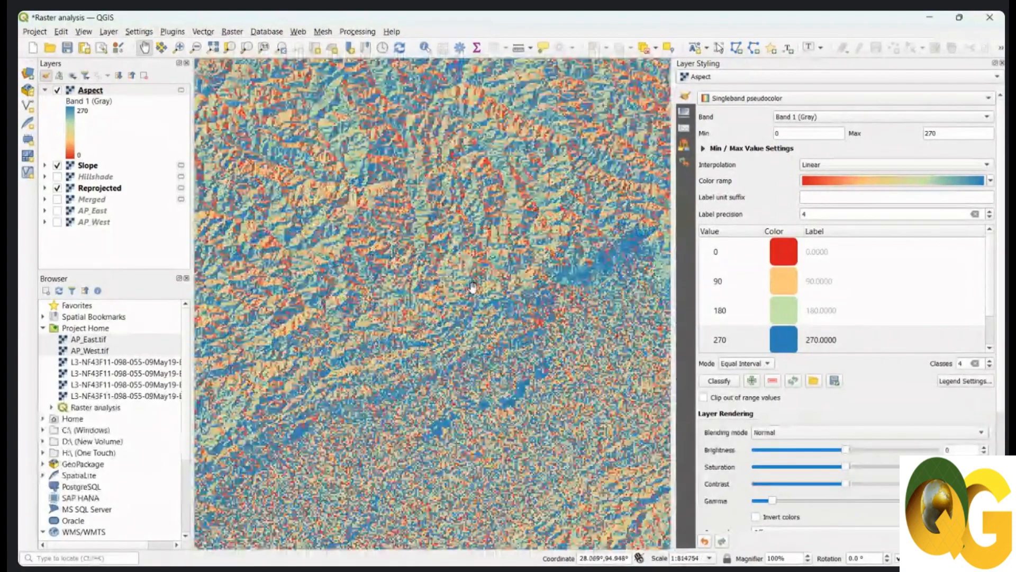
pyautogui.scroll(-2, 472, 287)
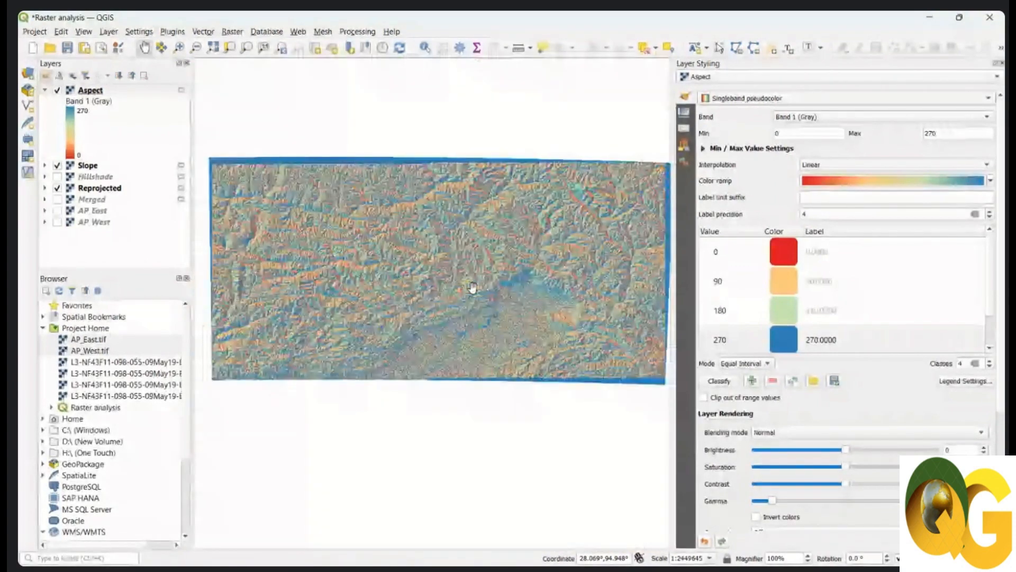
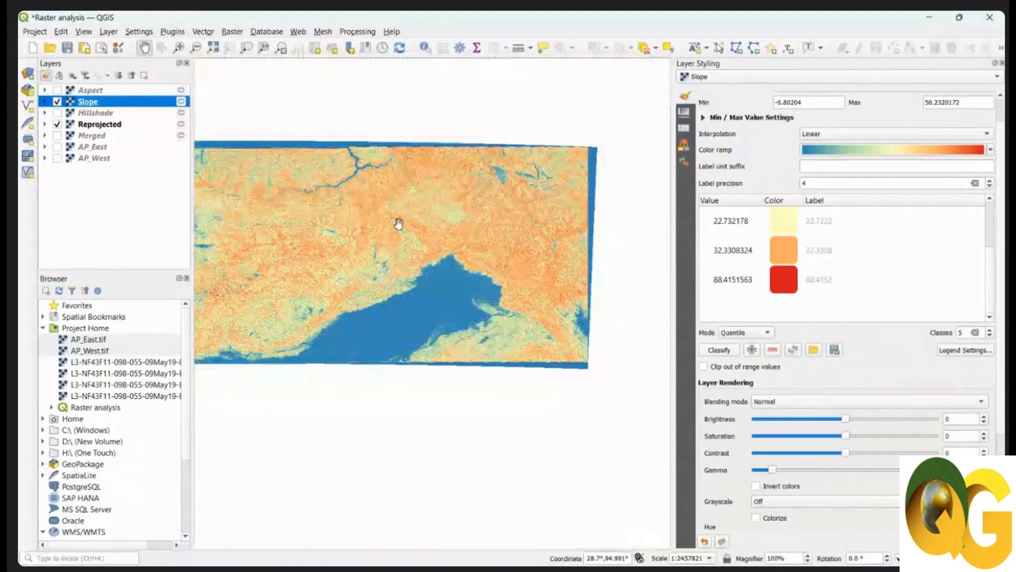
# - Search the processing algorithms for "focal" and open the Focal Statistics tool
pyautogui.moveTo(397, 220); pyautogui.dragTo(479, 225)
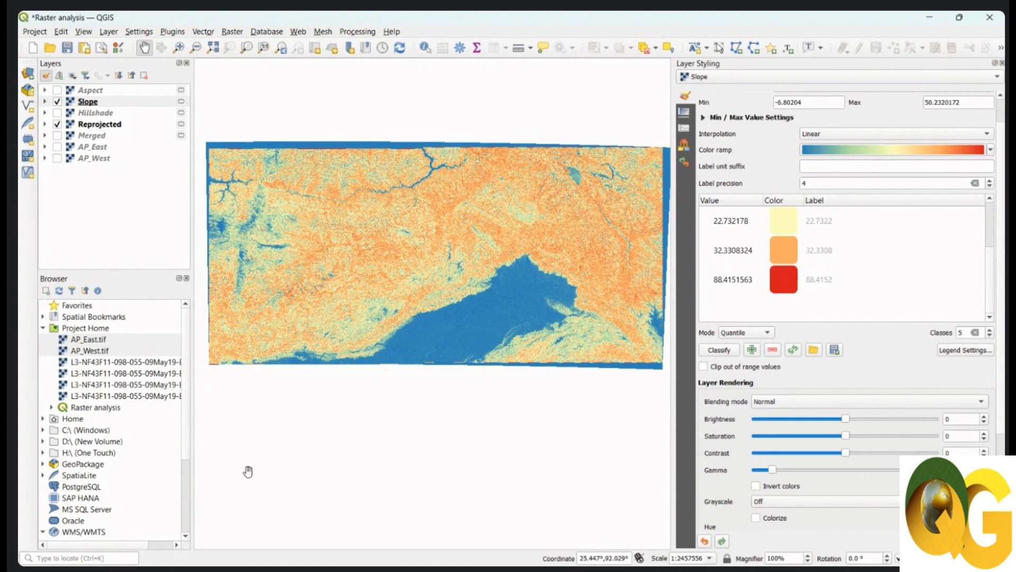
pyautogui.click(102, 558)
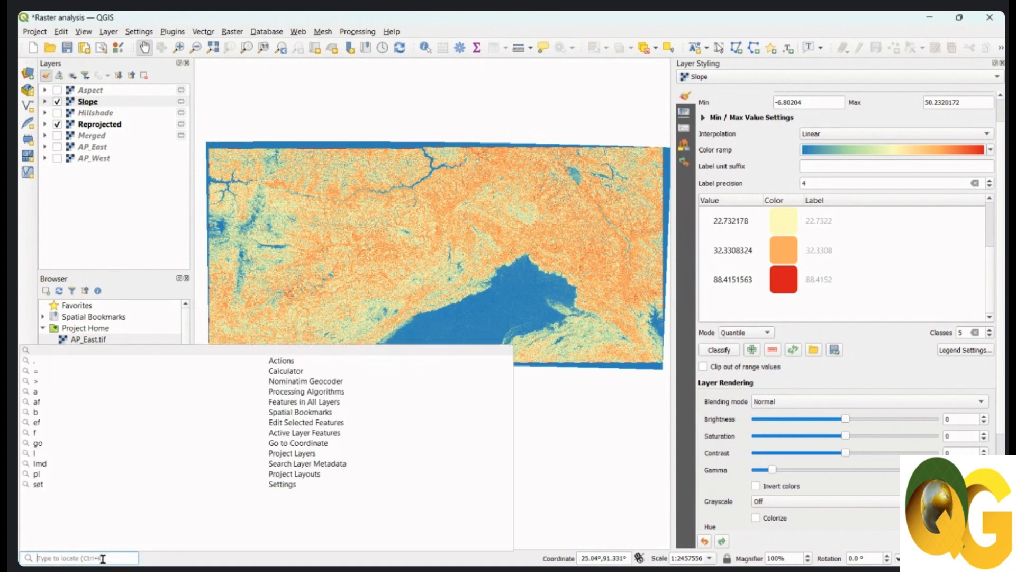
pyautogui.write('focal')
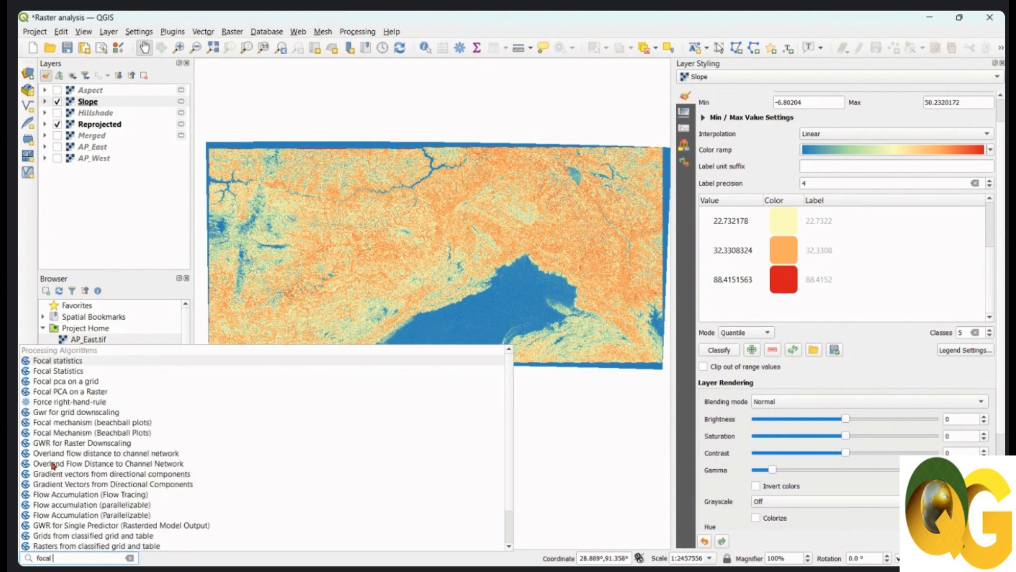
pyautogui.click(94, 372)
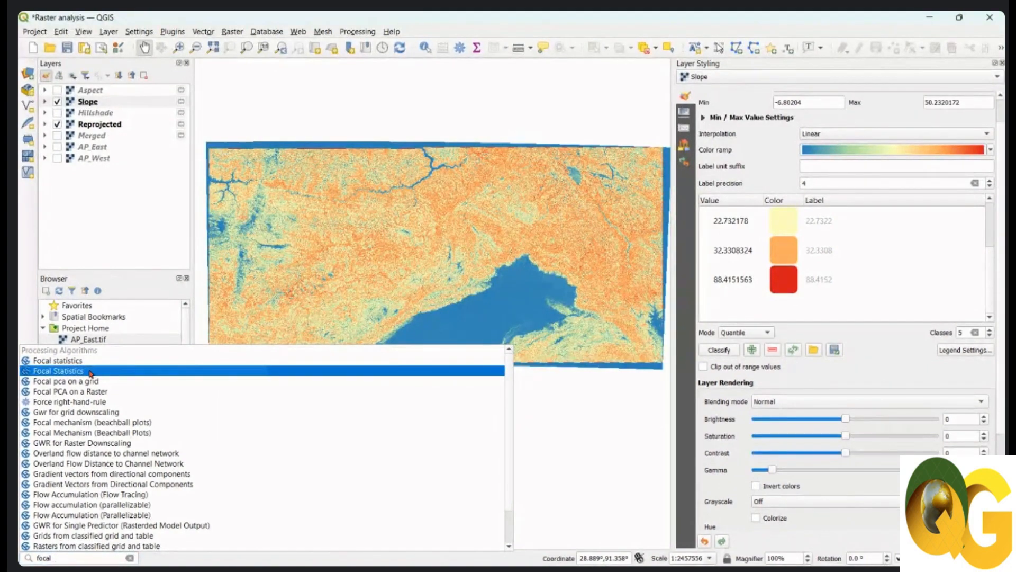
pyautogui.click(90, 372)
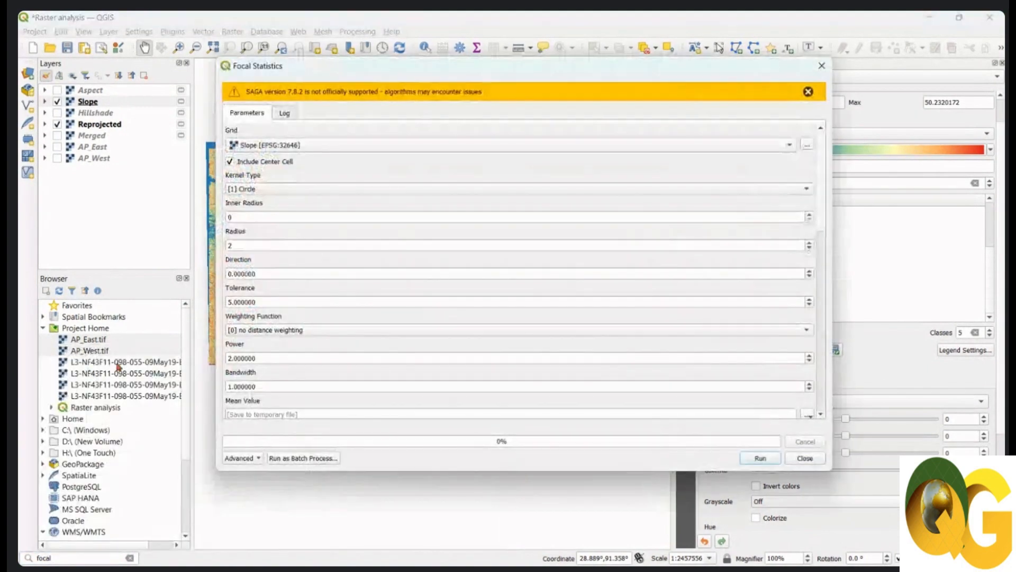
pyautogui.click(820, 66)
pyautogui.click(102, 557)
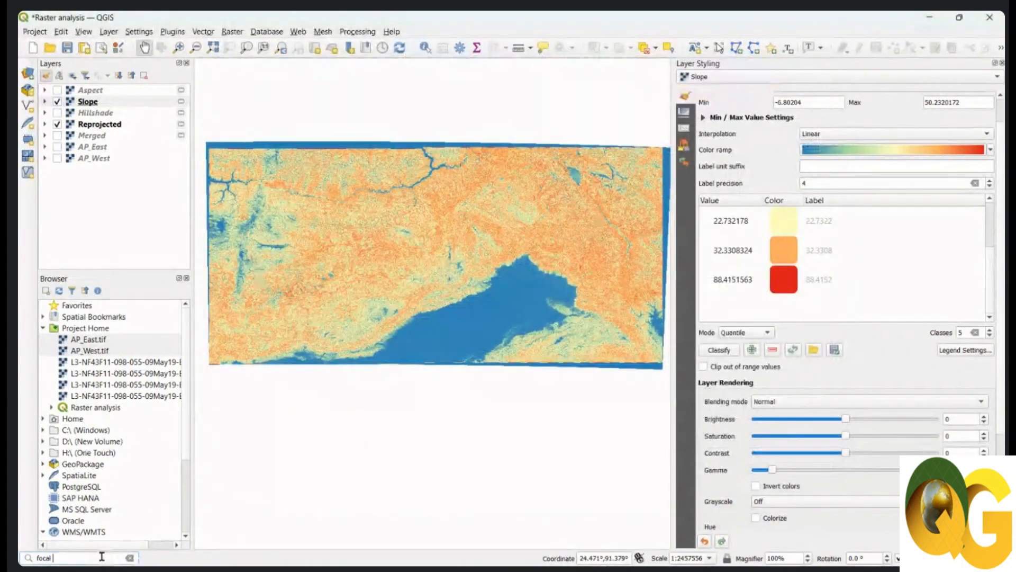
pyautogui.press('Return')
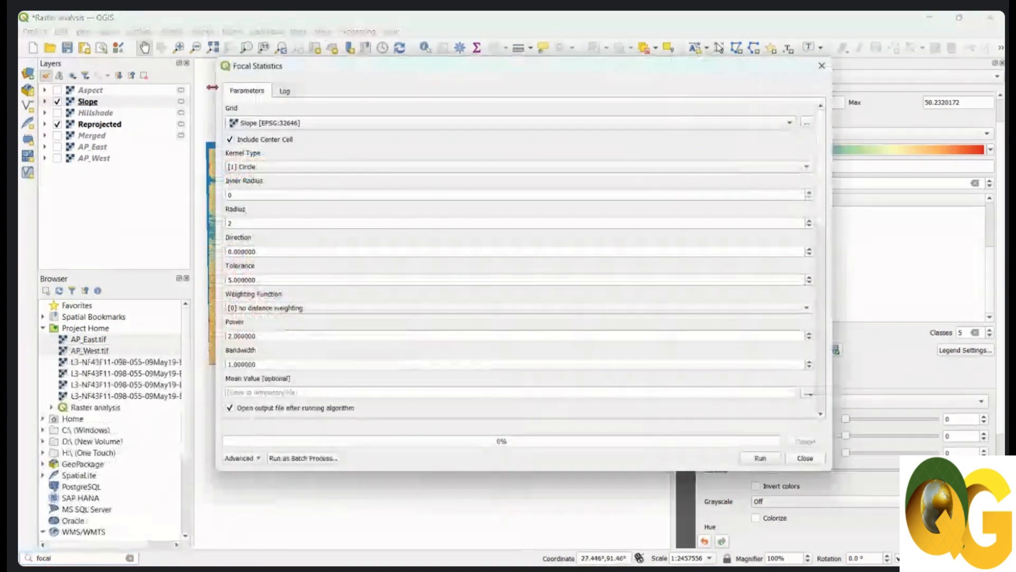
# - Use the Reprojected raster as the Focal Statistics grid and choose the Square kernel type
pyautogui.click(321, 124)
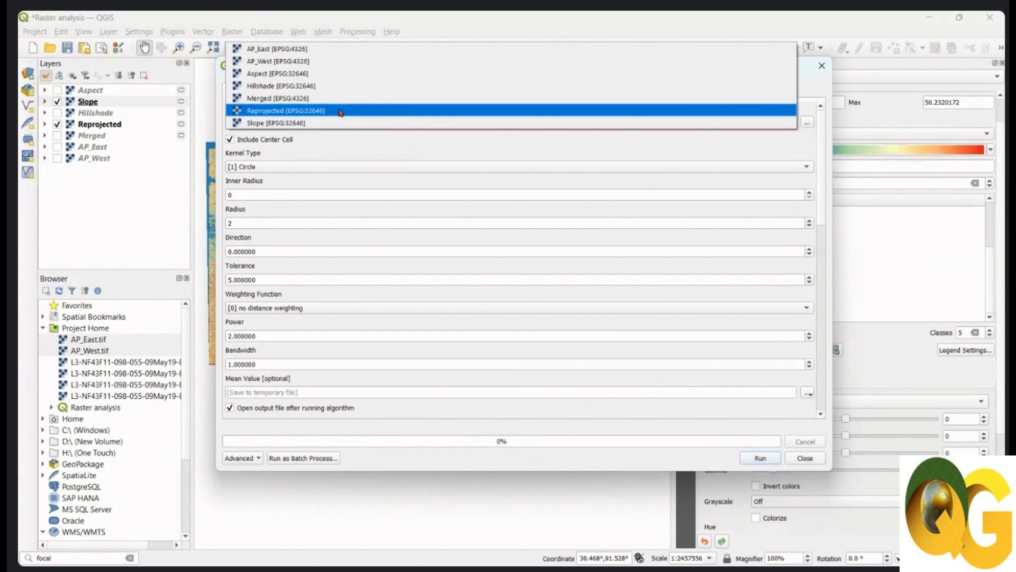
pyautogui.click(340, 111)
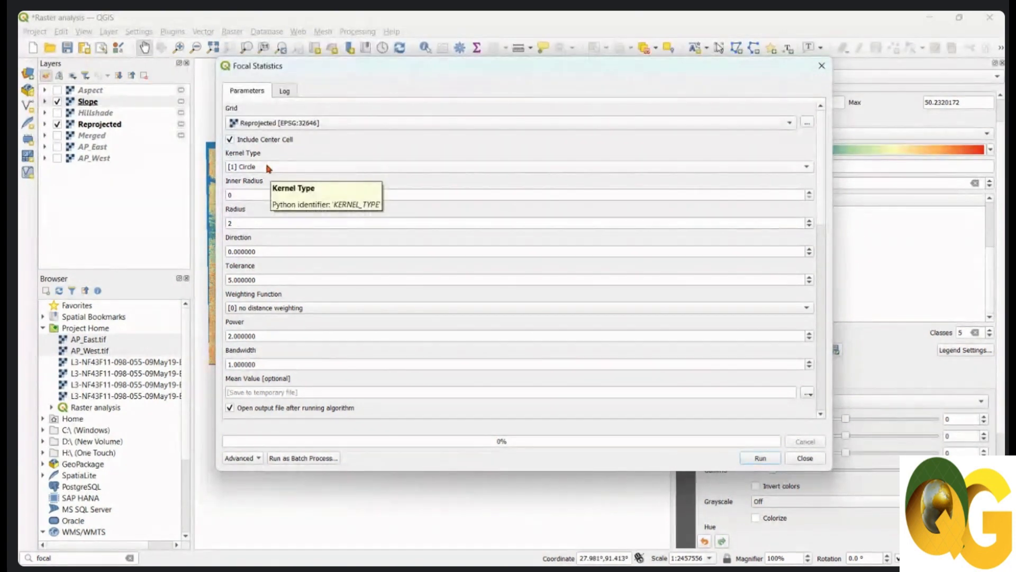
pyautogui.click(267, 168)
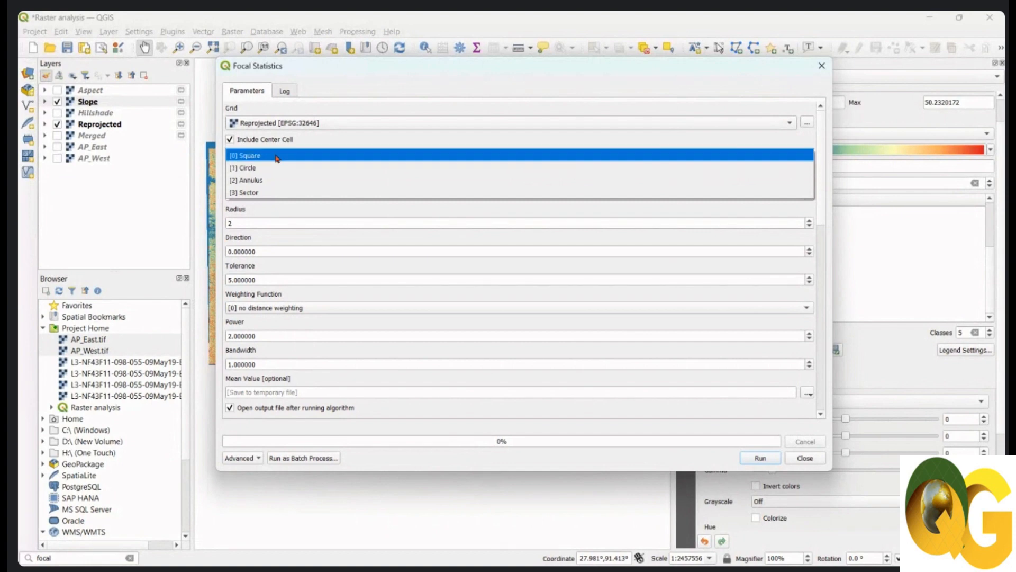
pyautogui.click(272, 156)
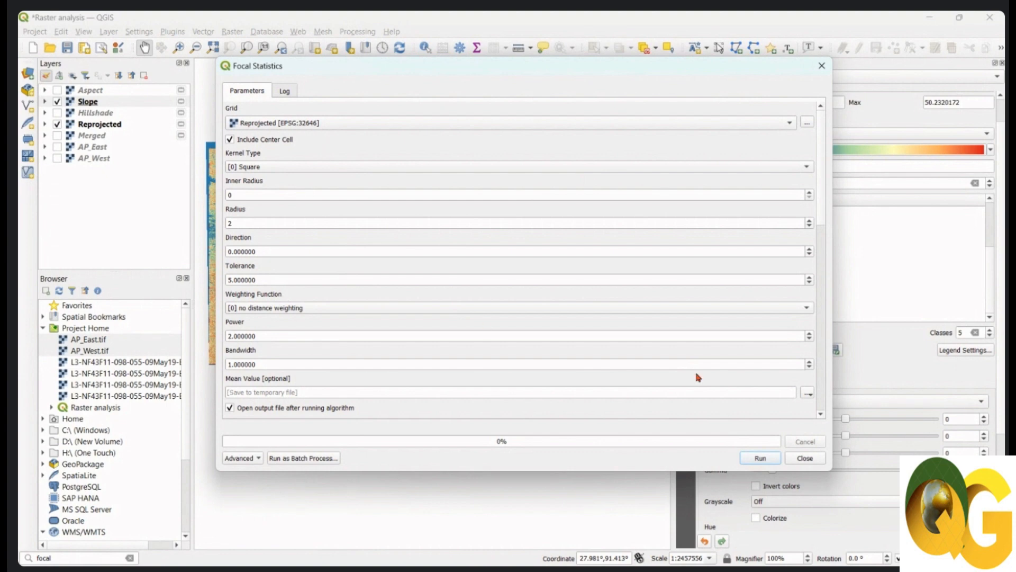
# - Turn off opening the output for Mean Value, Value Range, Standard Deviation and Variance in the Focal Statistics parameters
pyautogui.scroll(-3, 824, 233)
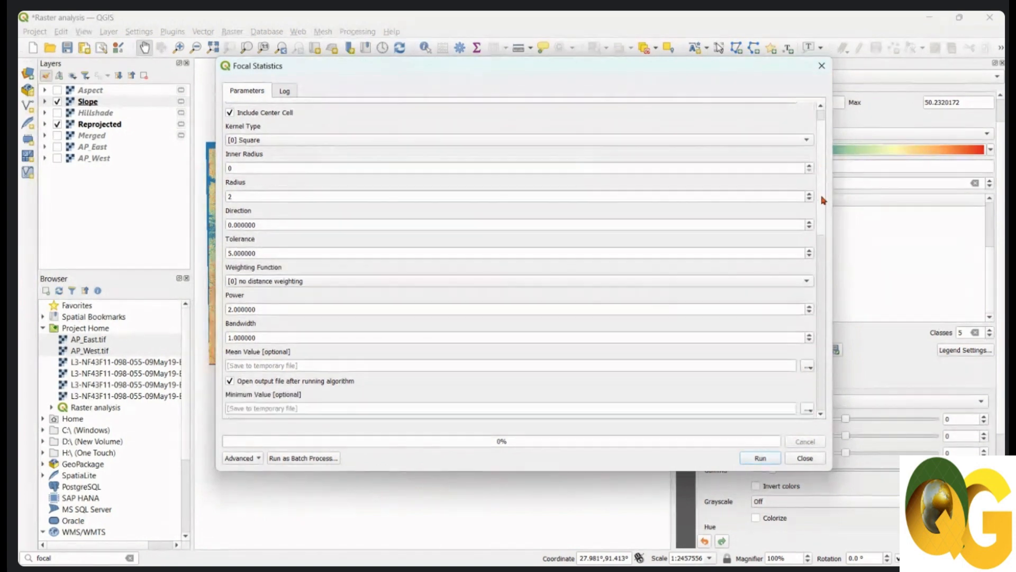
pyautogui.scroll(-5, 824, 234)
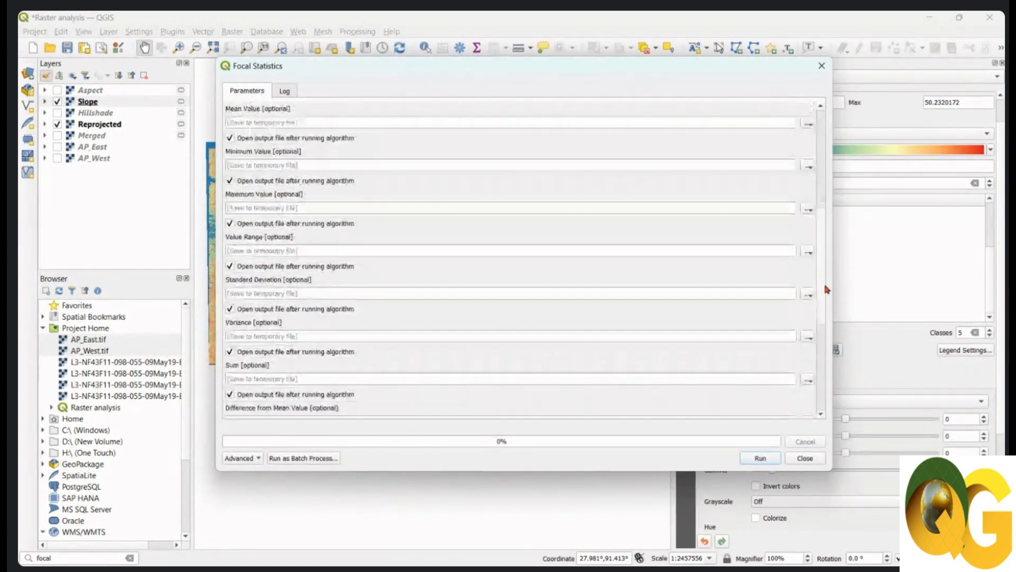
pyautogui.scroll(2, 828, 273)
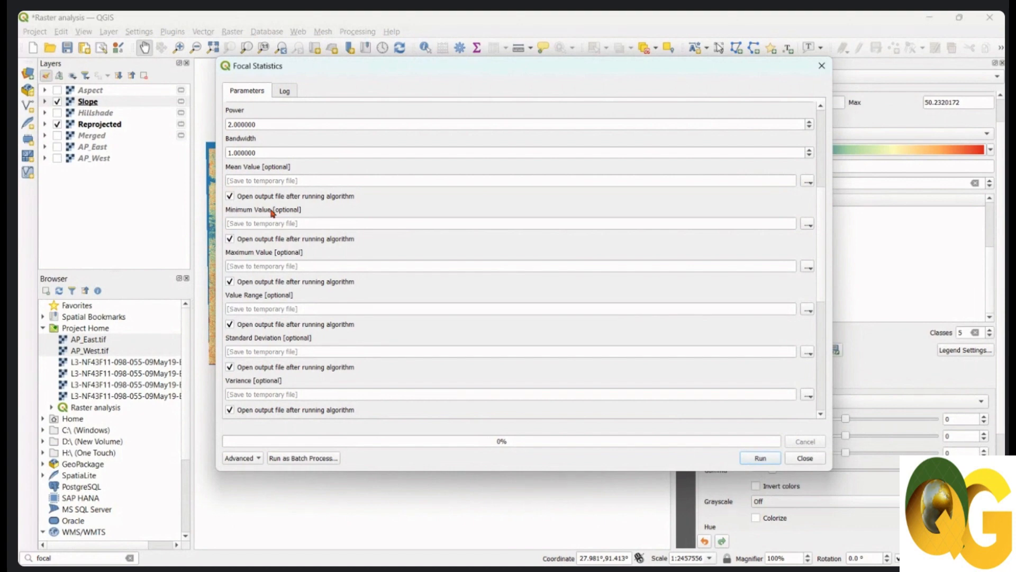
pyautogui.moveTo(274, 213)
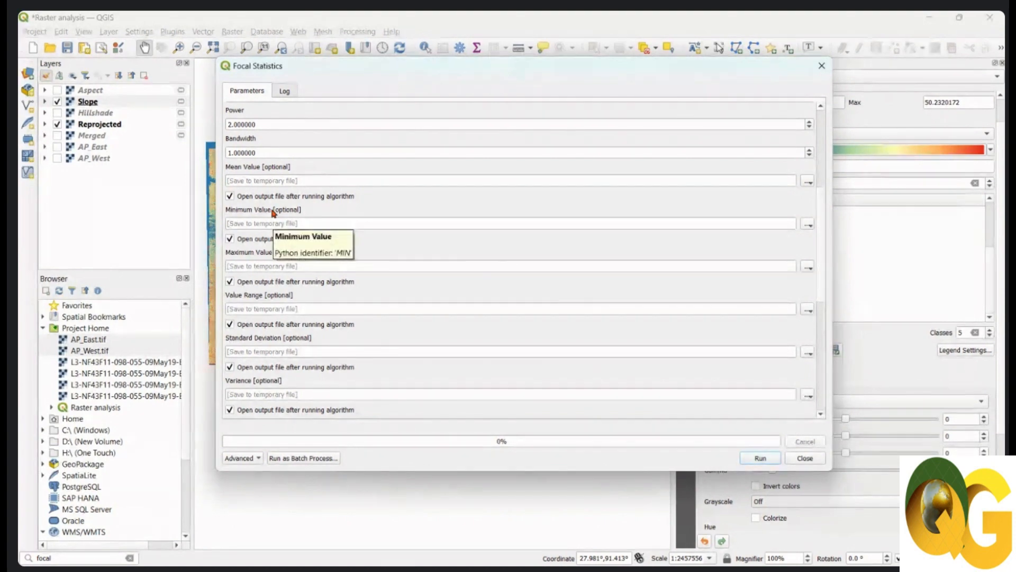
pyautogui.moveTo(280, 256)
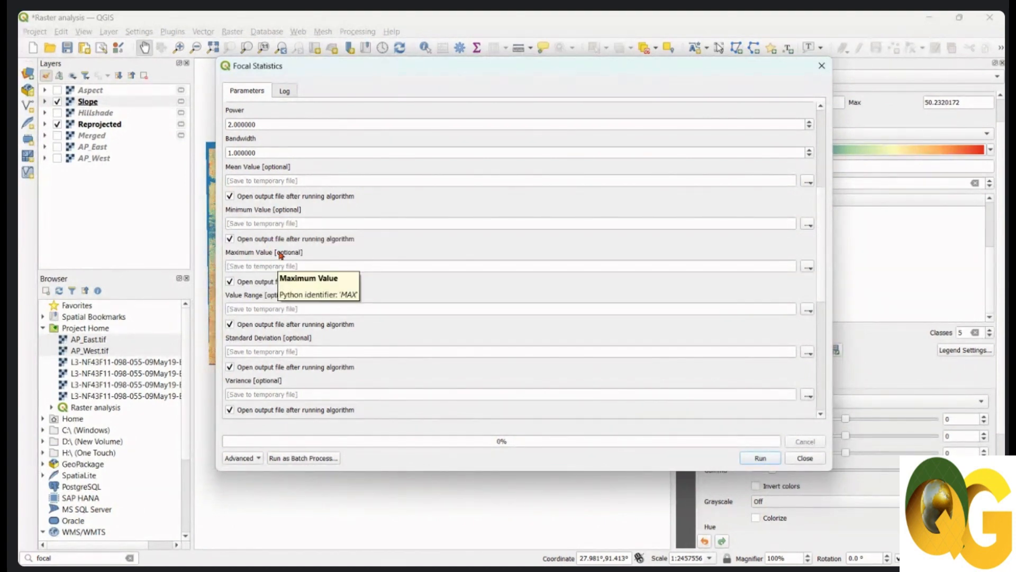
pyautogui.moveTo(260, 174)
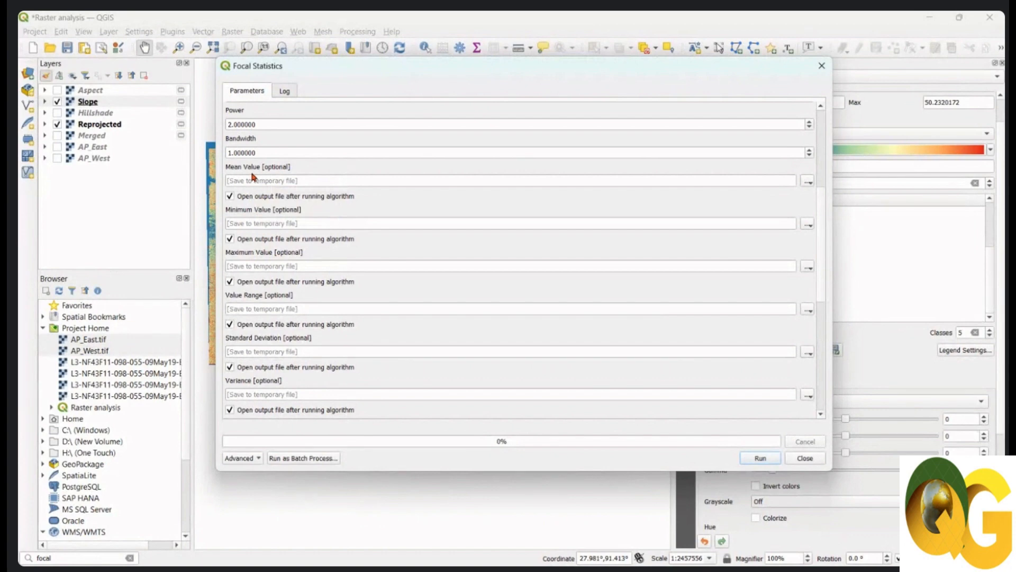
pyautogui.click(230, 196)
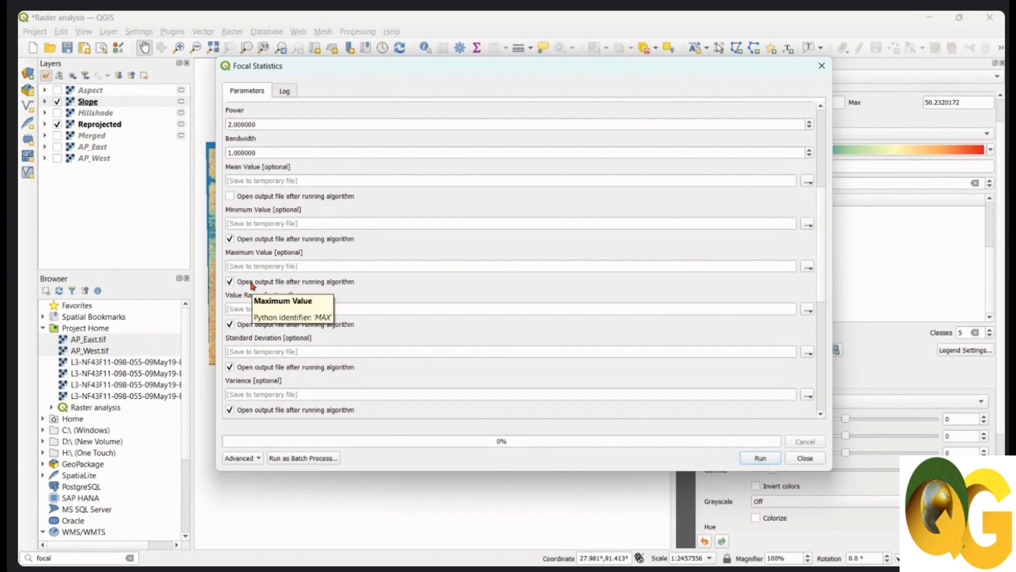
pyautogui.click(229, 324)
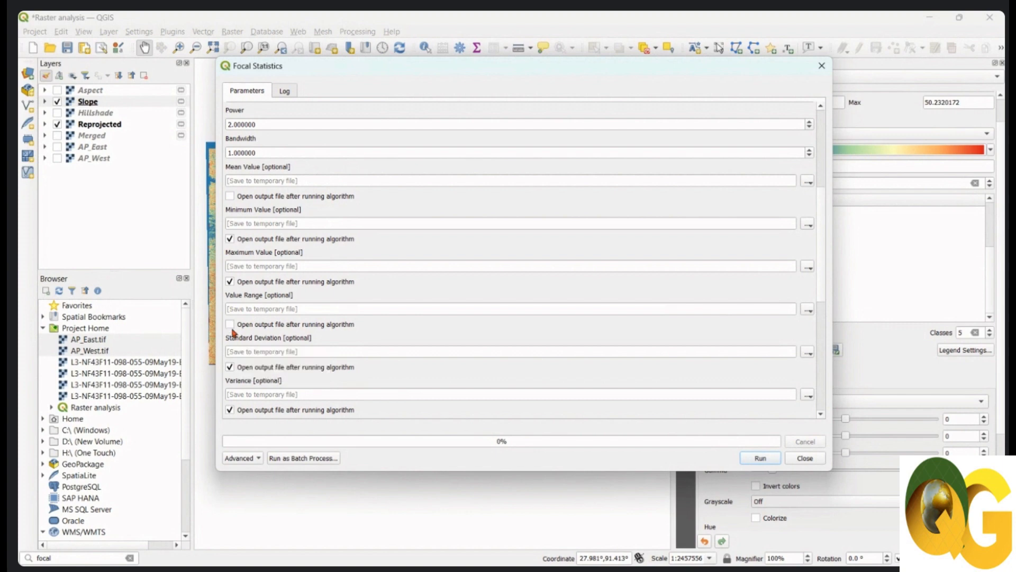
pyautogui.click(230, 367)
pyautogui.click(230, 410)
# - Turn off opening the output for Sum, Difference and Deviation from Mean, Percentile, Median, Minority and Majority
pyautogui.moveTo(820, 259); pyautogui.dragTo(818, 352)
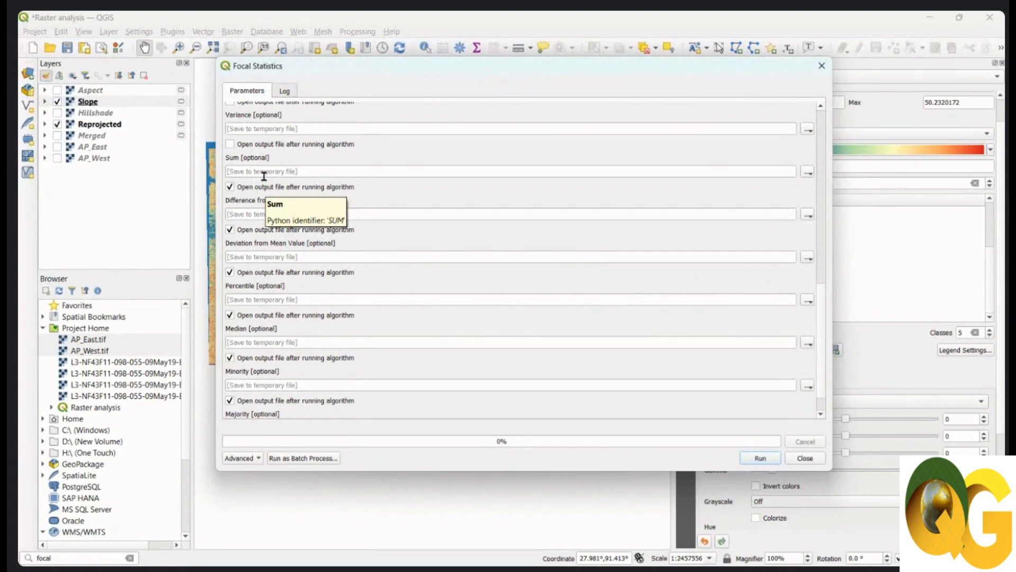
pyautogui.click(230, 187)
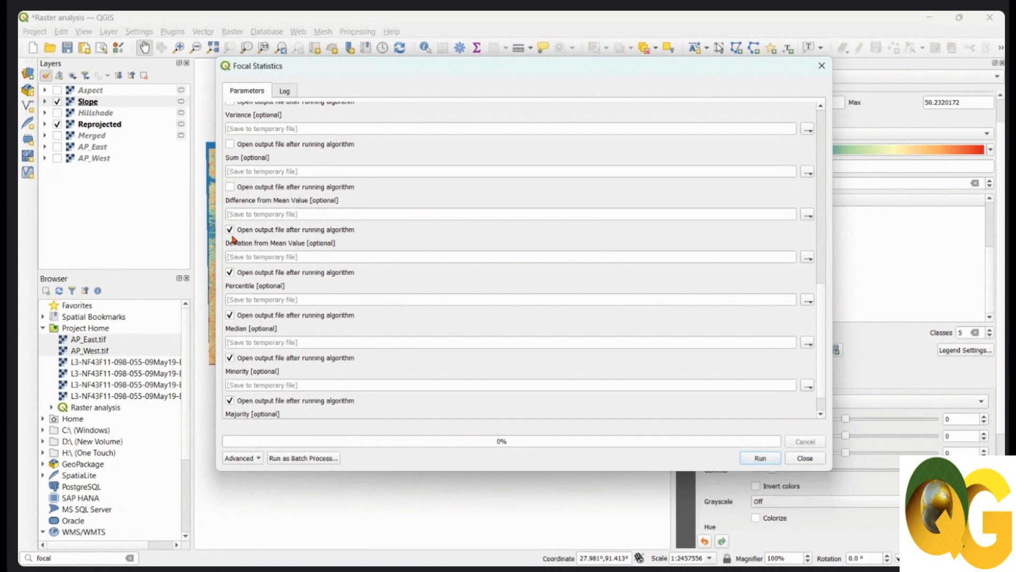
pyautogui.click(230, 229)
pyautogui.click(230, 272)
pyautogui.click(229, 315)
pyautogui.click(230, 358)
pyautogui.click(231, 400)
pyautogui.scroll(-1, 825, 302)
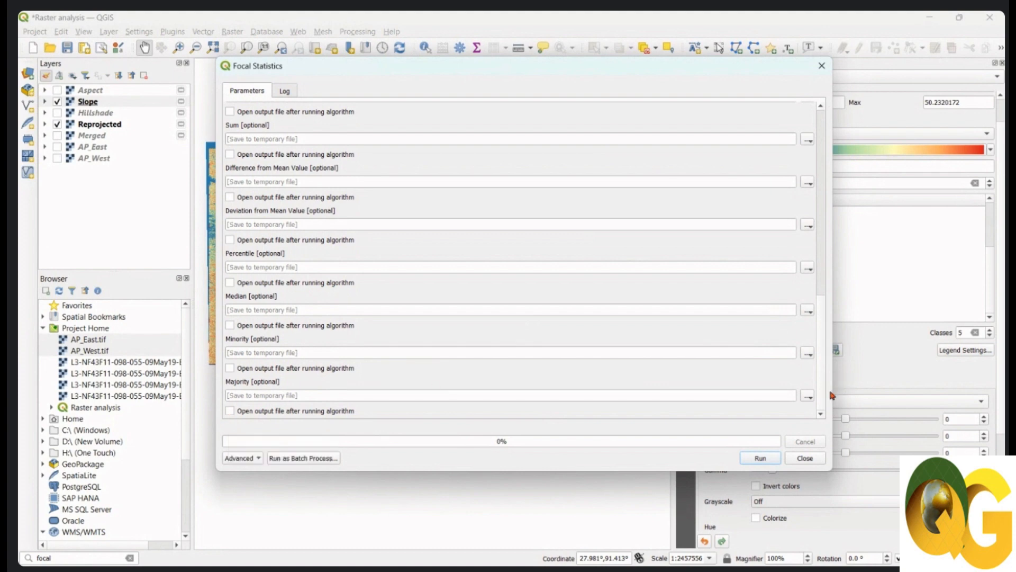
# - Run Focal Statistics with only the Minimum Value and Maximum Value outputs set to open, and close the tool
pyautogui.scroll(1, 823, 387)
pyautogui.scroll(9, 807, 241)
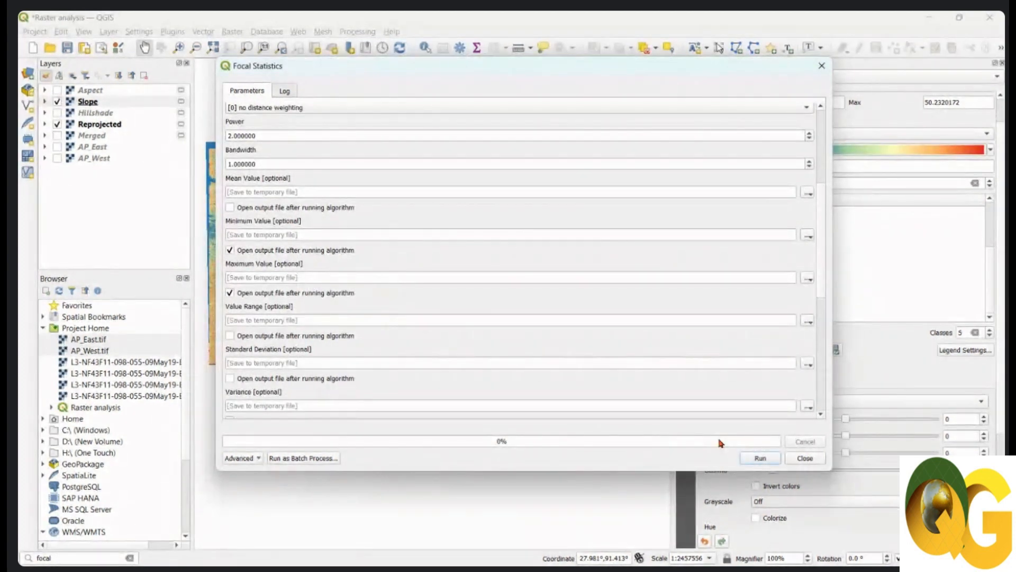
pyautogui.click(761, 458)
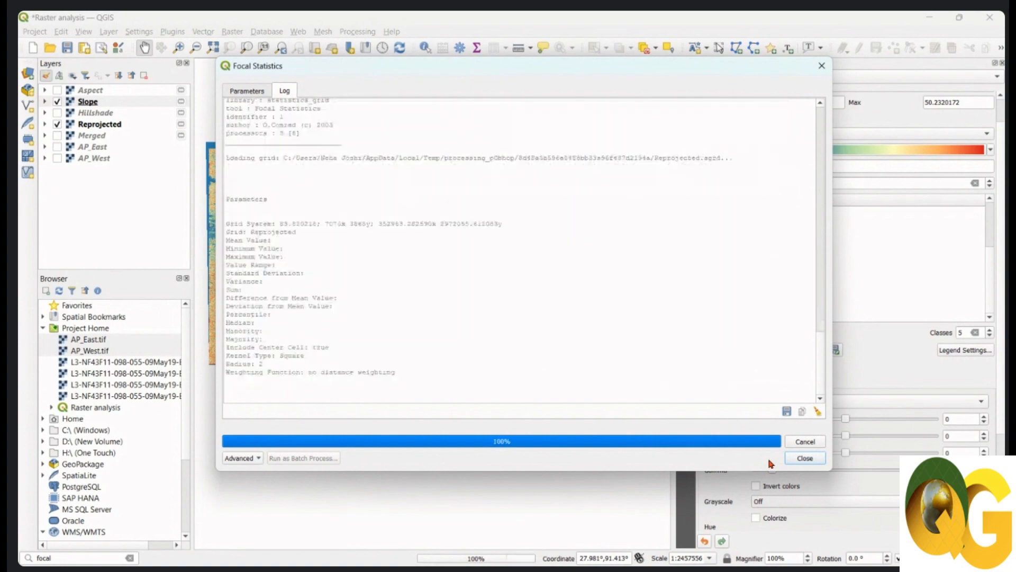
pyautogui.click(805, 459)
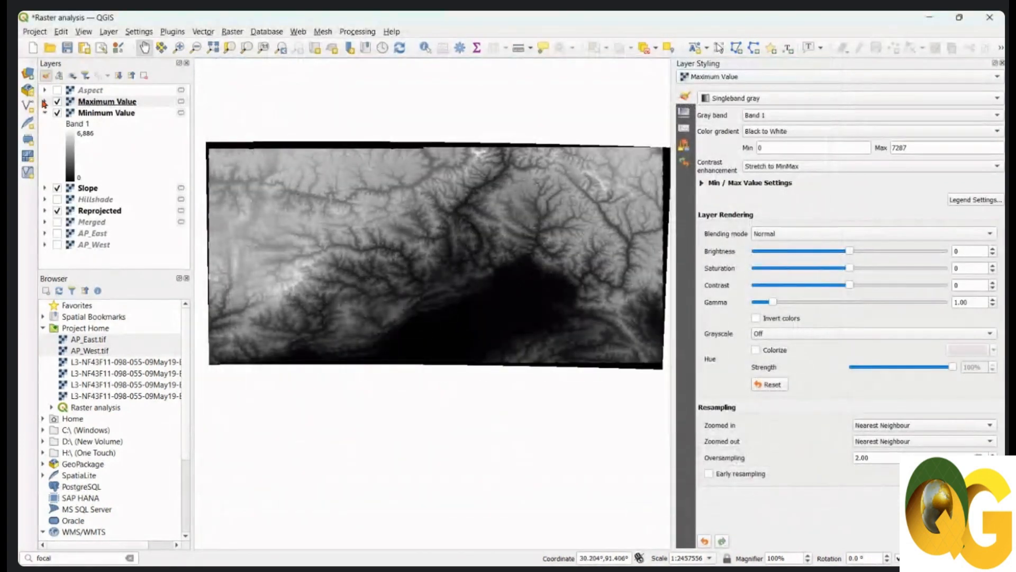
# - Examine the Maximum Value raster's legend and its cells on the map, both up close and at full extent
pyautogui.click(44, 101)
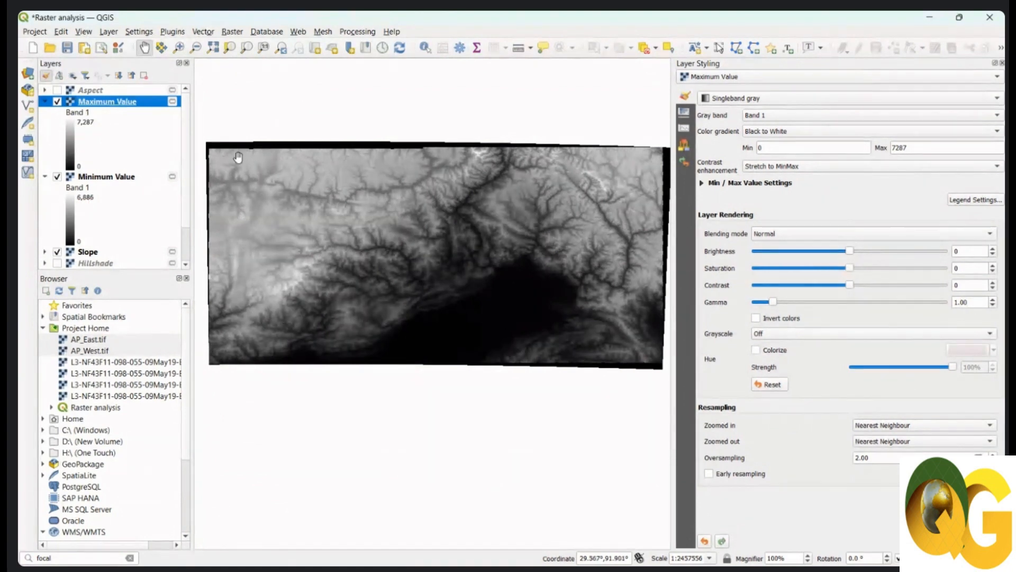
pyautogui.scroll(3, 223, 166)
pyautogui.moveTo(254, 186); pyautogui.dragTo(360, 203)
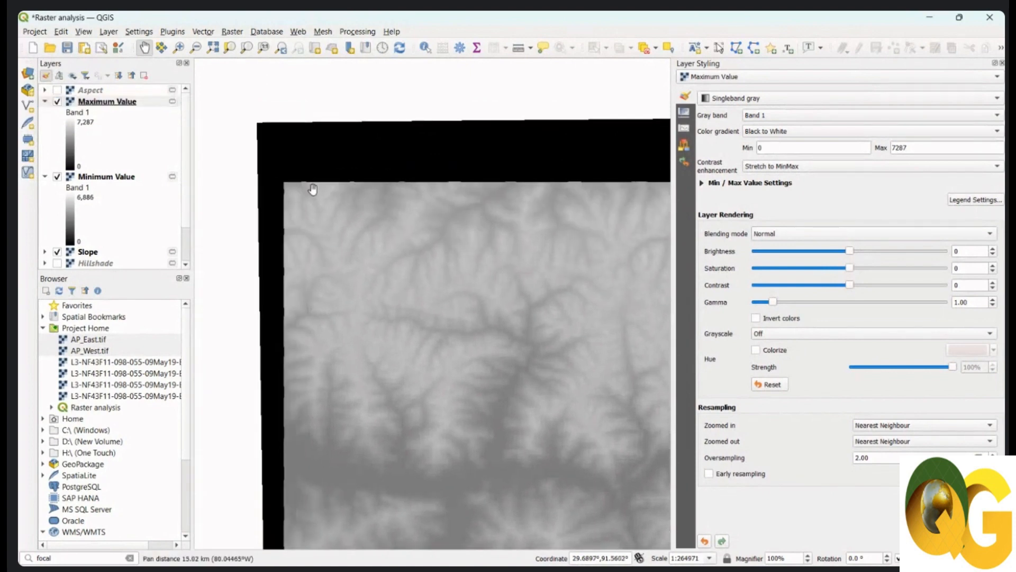
pyautogui.scroll(1, 311, 191)
pyautogui.scroll(1, 265, 195)
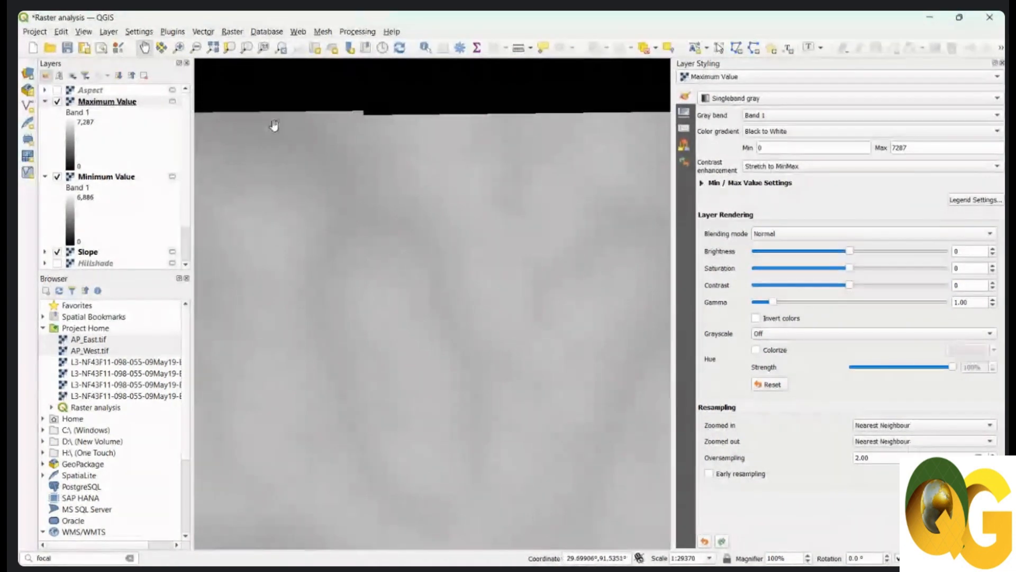
pyautogui.scroll(2, 290, 166)
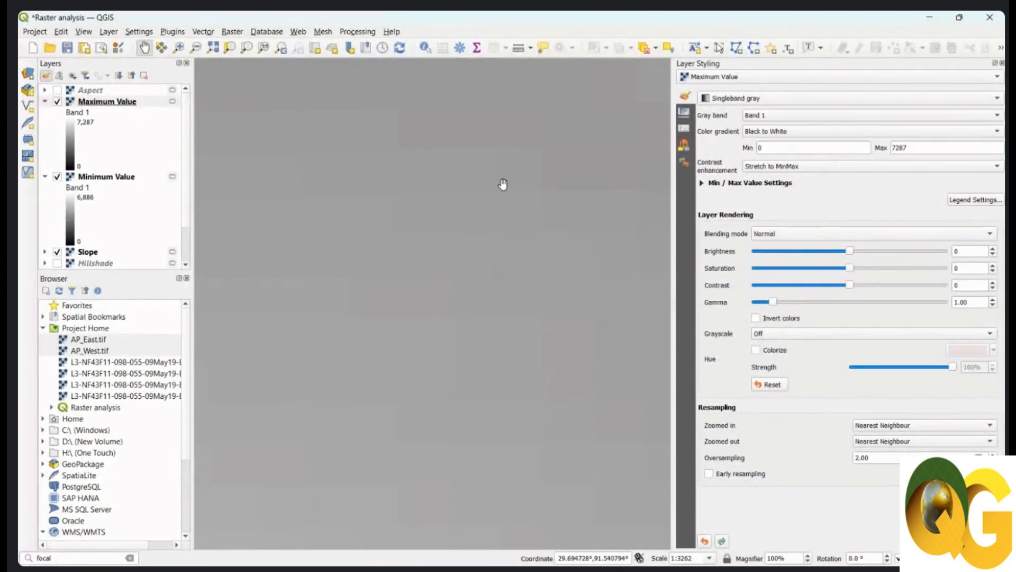
pyautogui.scroll(-6, 377, 182)
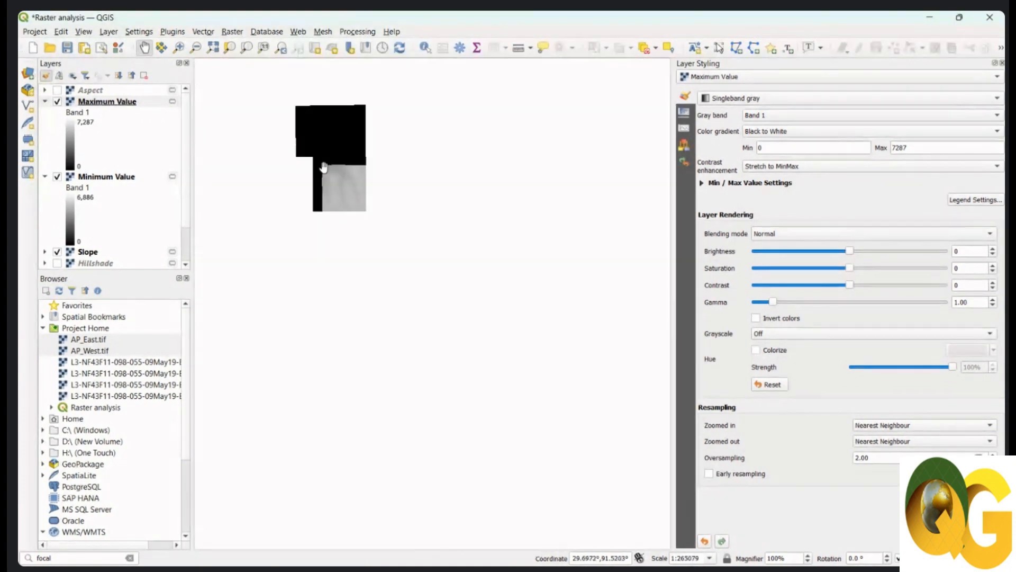
pyautogui.moveTo(385, 217); pyautogui.dragTo(286, 152)
pyautogui.scroll(-2, 316, 176)
pyautogui.moveTo(381, 237); pyautogui.dragTo(329, 187)
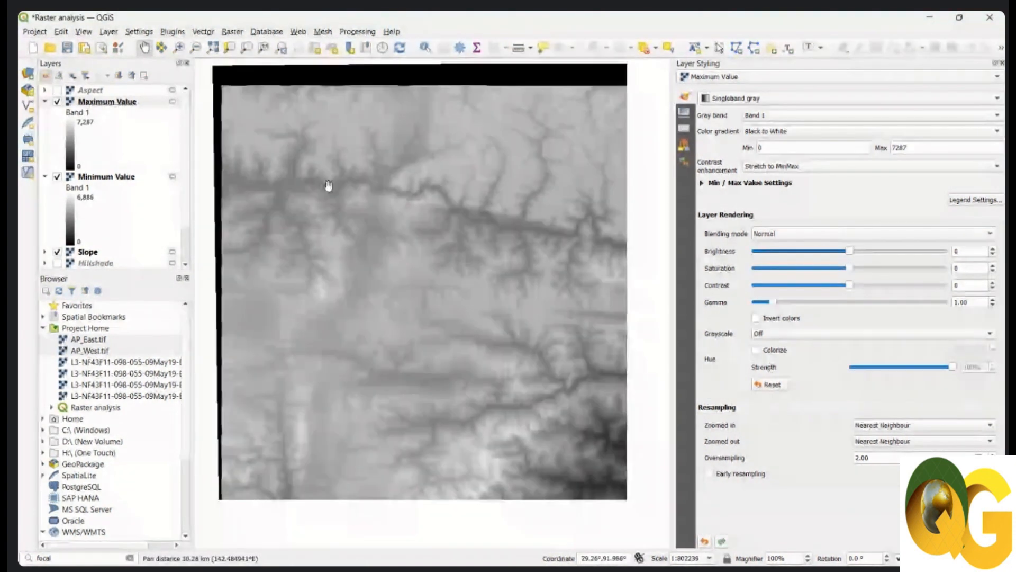
pyautogui.scroll(-2, 331, 188)
pyautogui.moveTo(381, 220); pyautogui.dragTo(294, 215)
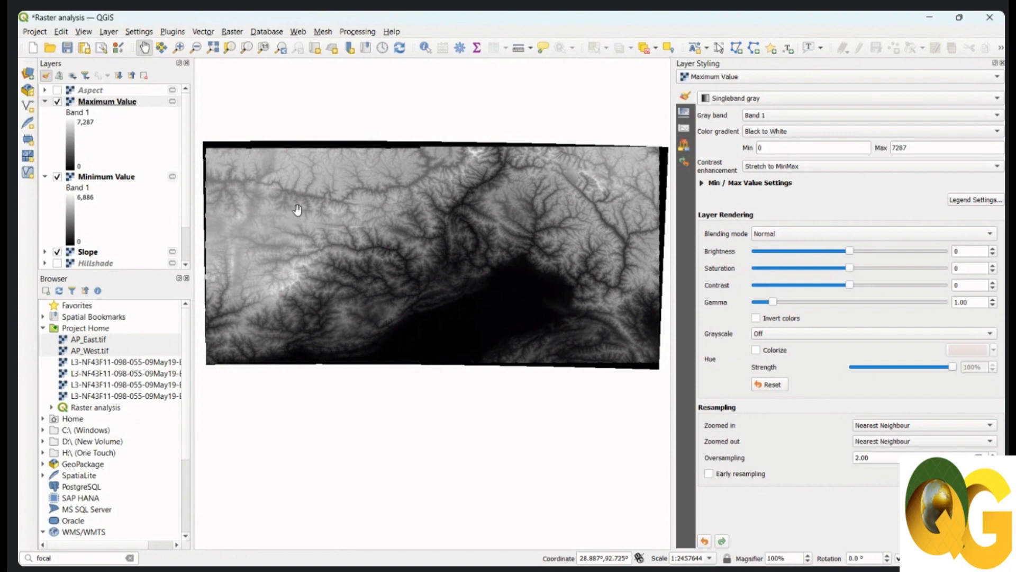
# - Open the Raster Calculator and build the expression "Maximum Value@1" - "Minimum Value@1"
pyautogui.click(230, 33)
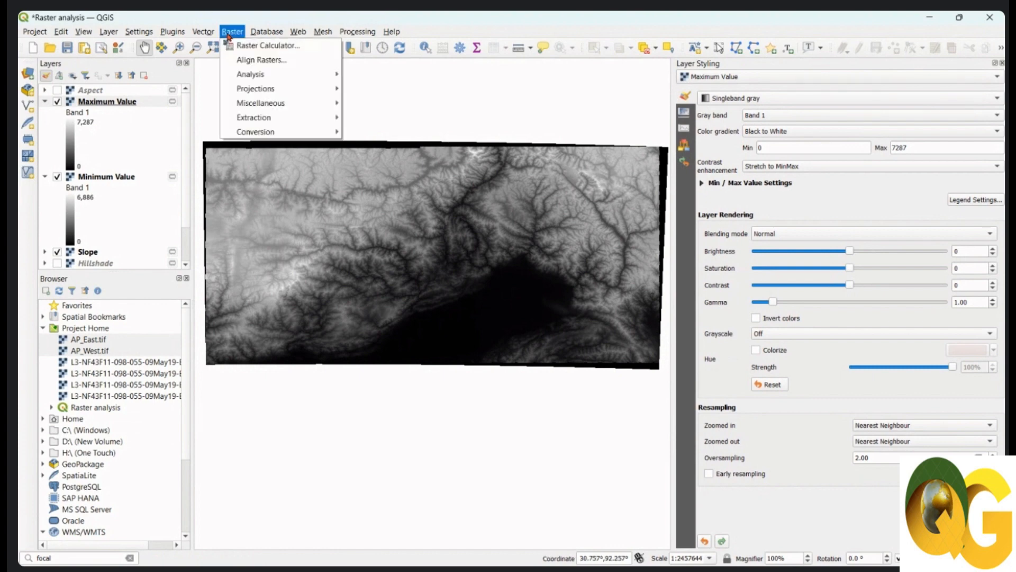
pyautogui.click(305, 48)
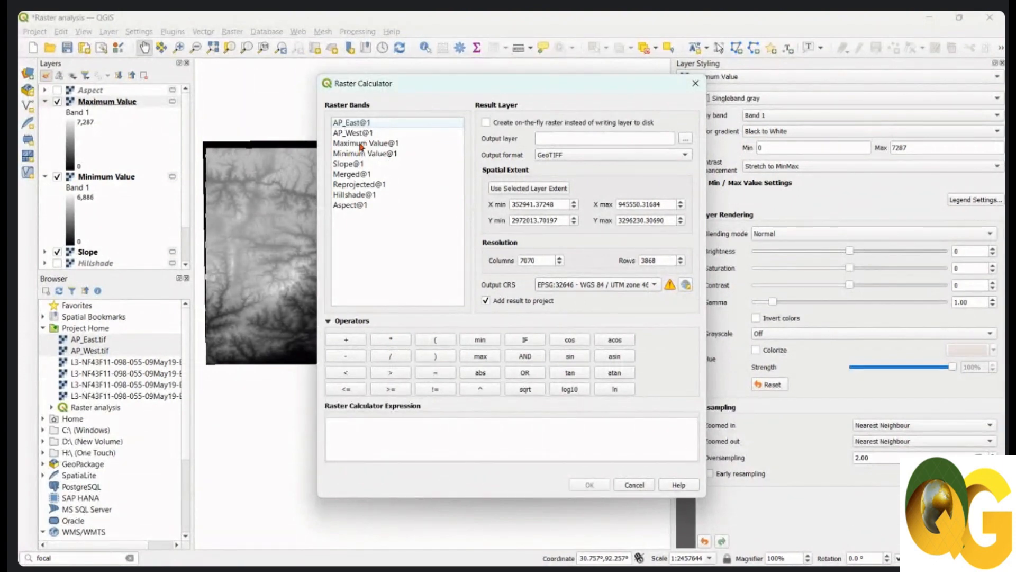
pyautogui.doubleClick(362, 146)
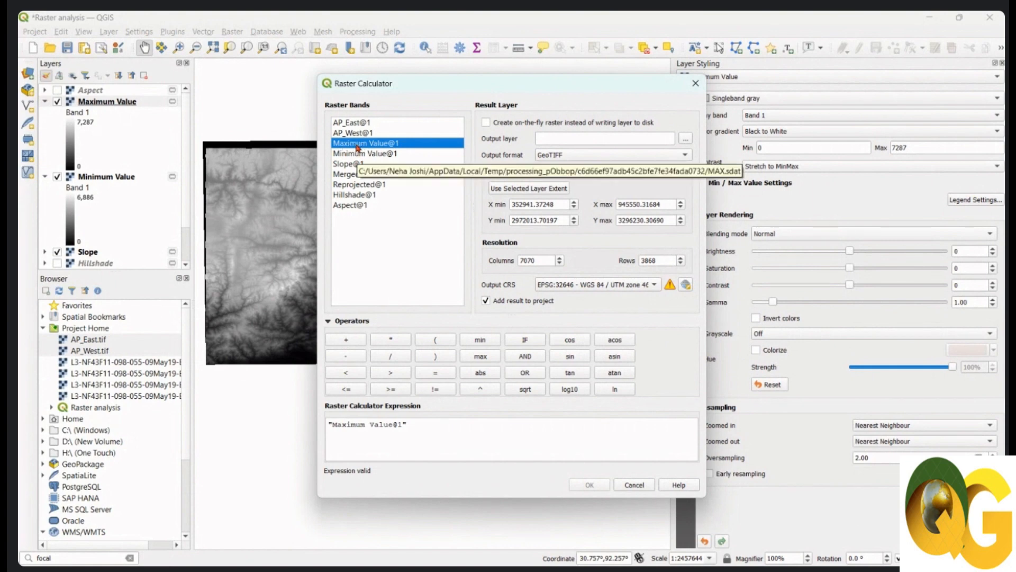
pyautogui.click(355, 358)
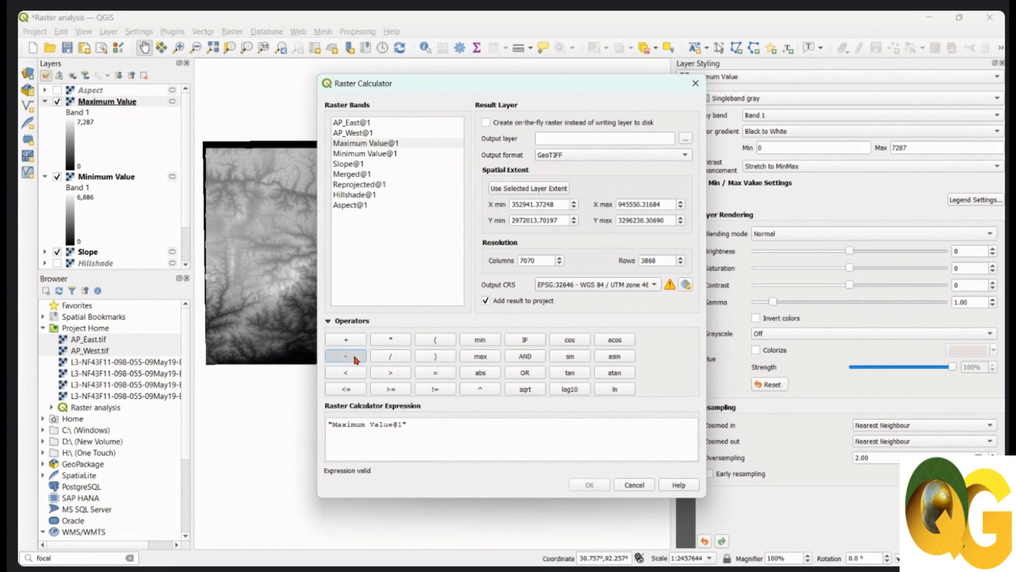
pyautogui.doubleClick(384, 155)
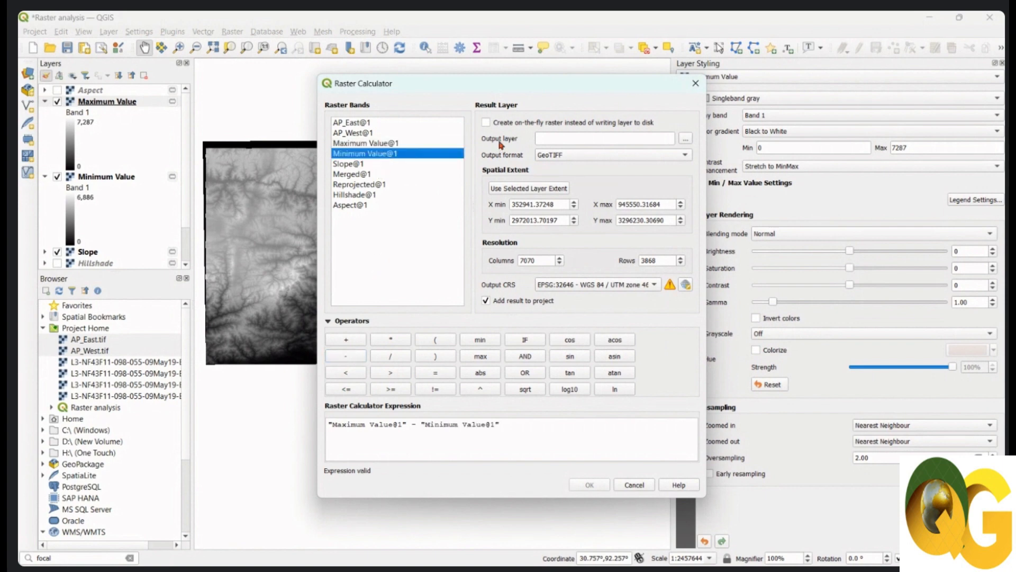
# - Name the output layer relief_map, keep GeoTIFF as its format, and run the raster calculation
pyautogui.click(630, 137)
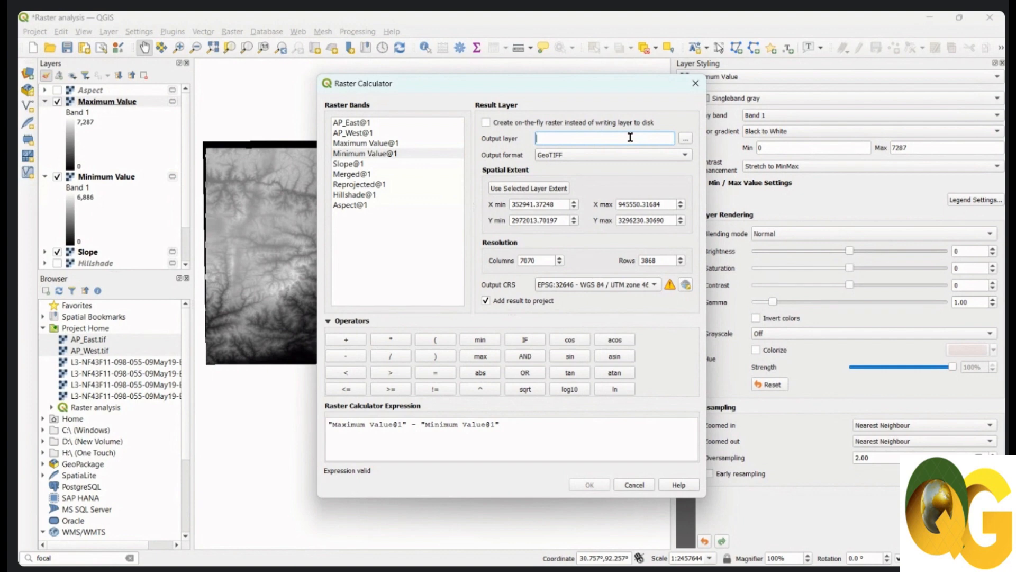
pyautogui.write('relief_map')
pyautogui.click(577, 157)
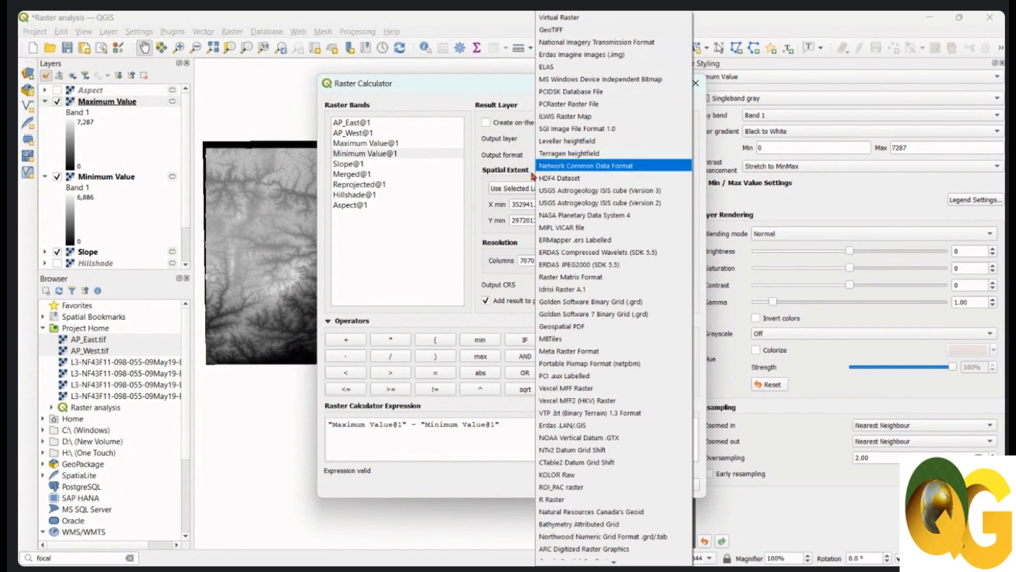
pyautogui.click(487, 168)
pyautogui.click(576, 157)
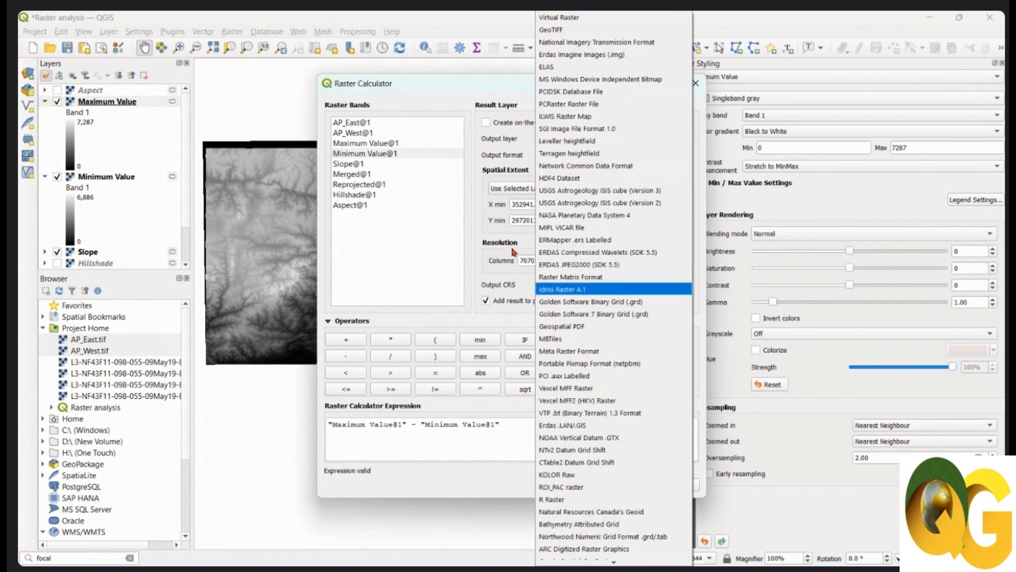
pyautogui.click(470, 171)
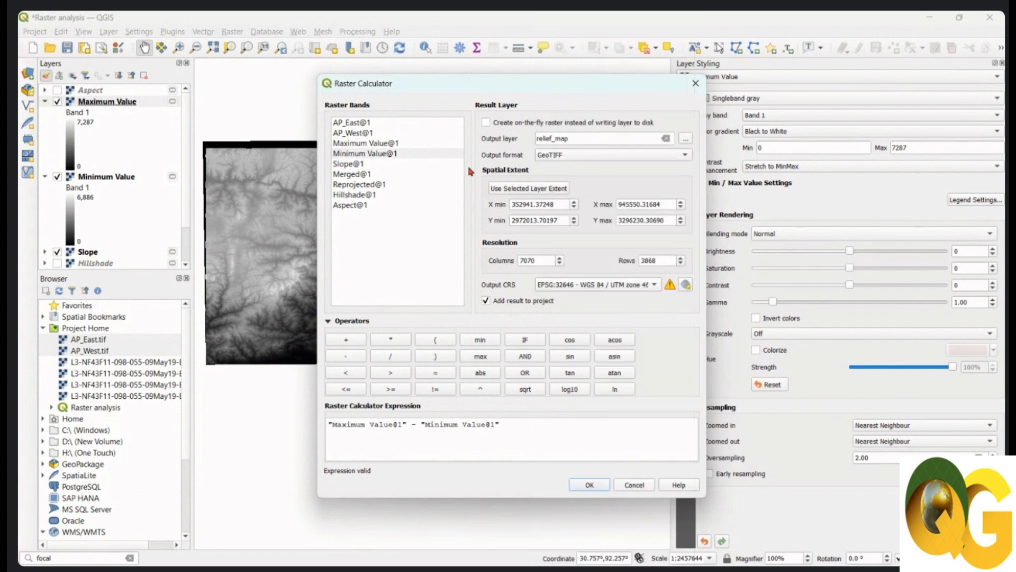
pyautogui.click(590, 485)
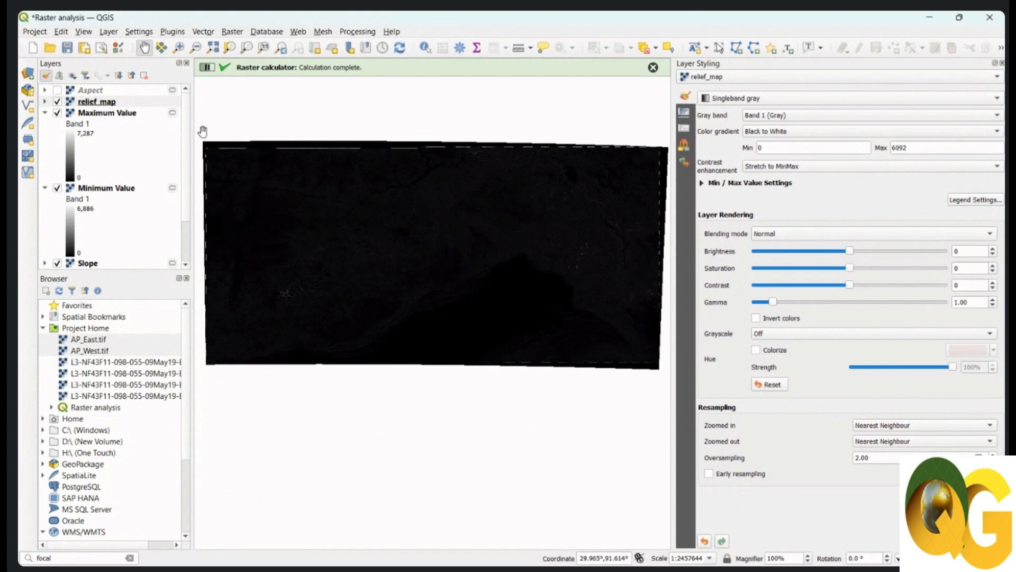
# - Hide the Maximum Value and Minimum Value layers, leaving relief_map shown
pyautogui.click(58, 114)
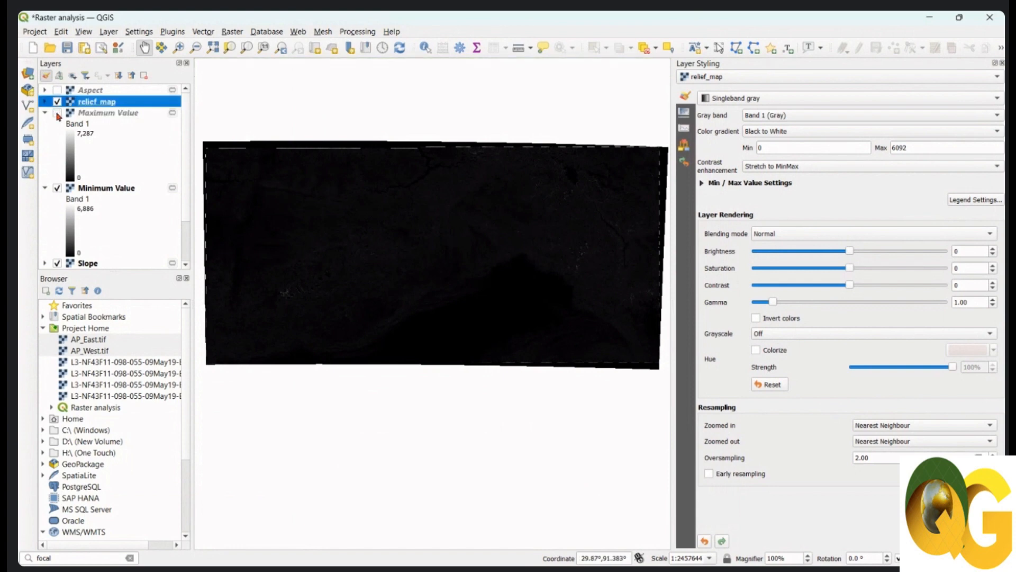
pyautogui.click(58, 114)
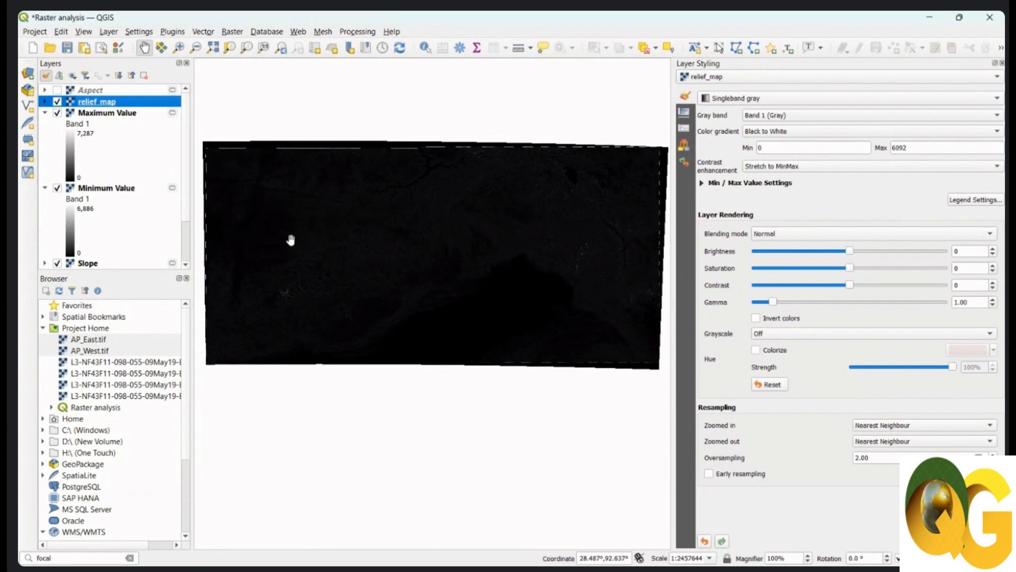
pyautogui.click(57, 113)
pyautogui.click(57, 188)
# - Change the rendering of the Maximum Value and relief_map layers from Singleband gray to Singleband pseudocolor
pyautogui.click(110, 114)
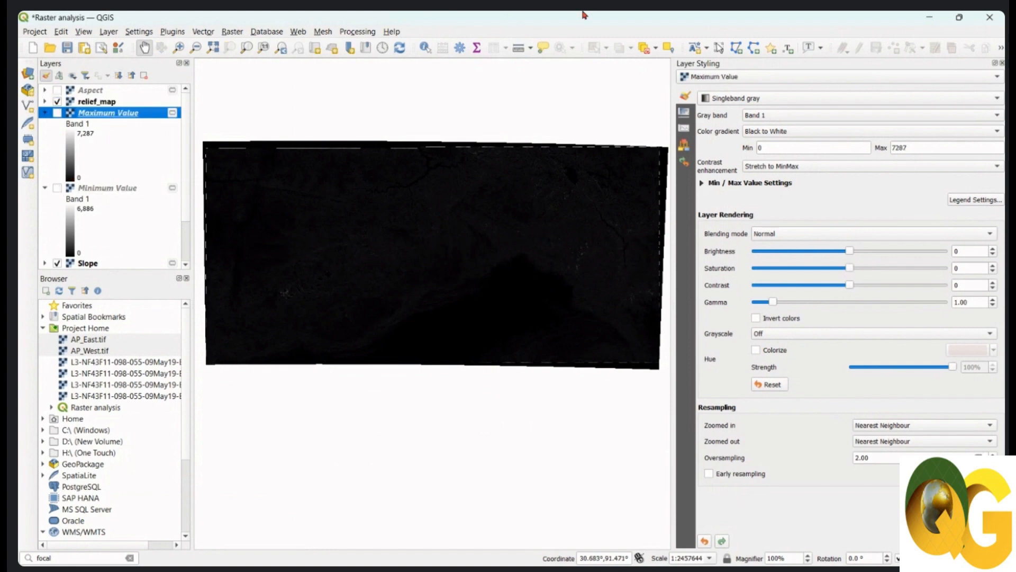
pyautogui.click(774, 100)
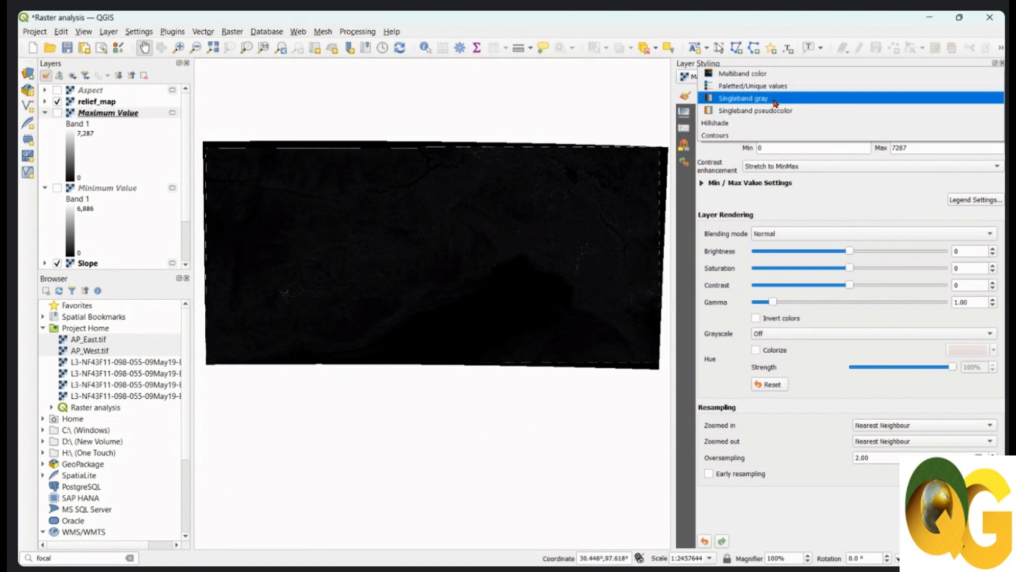
pyautogui.click(756, 111)
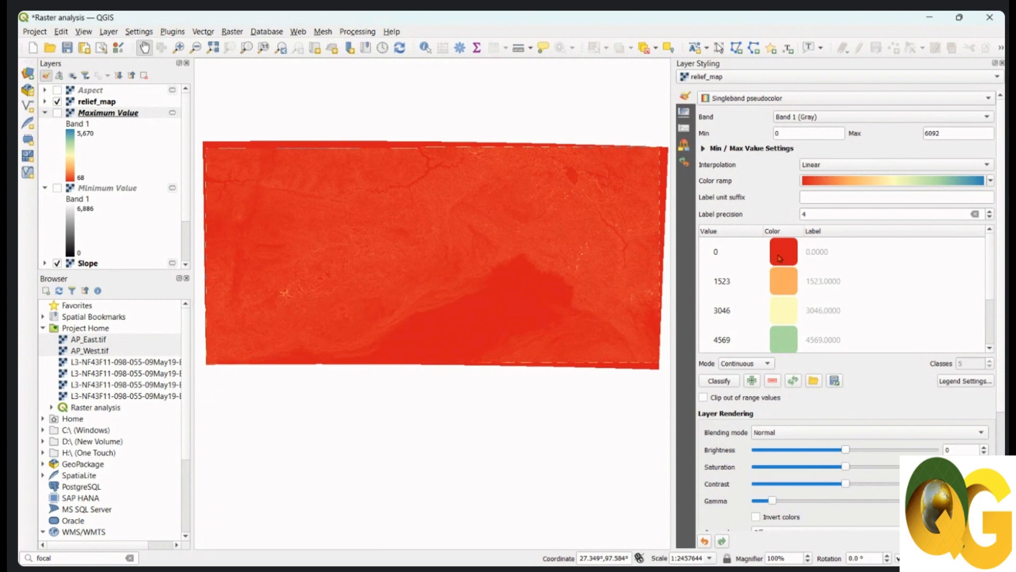
# - Compute the relief_map histogram and use it to narrow the layer's colour range to a maximum of about 500.8
pyautogui.click(688, 131)
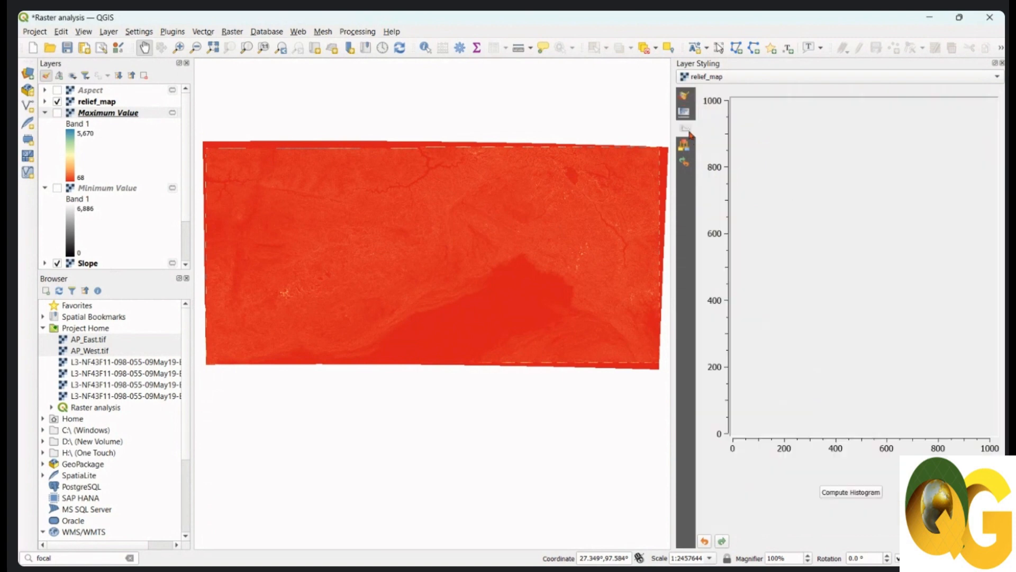
pyautogui.click(866, 498)
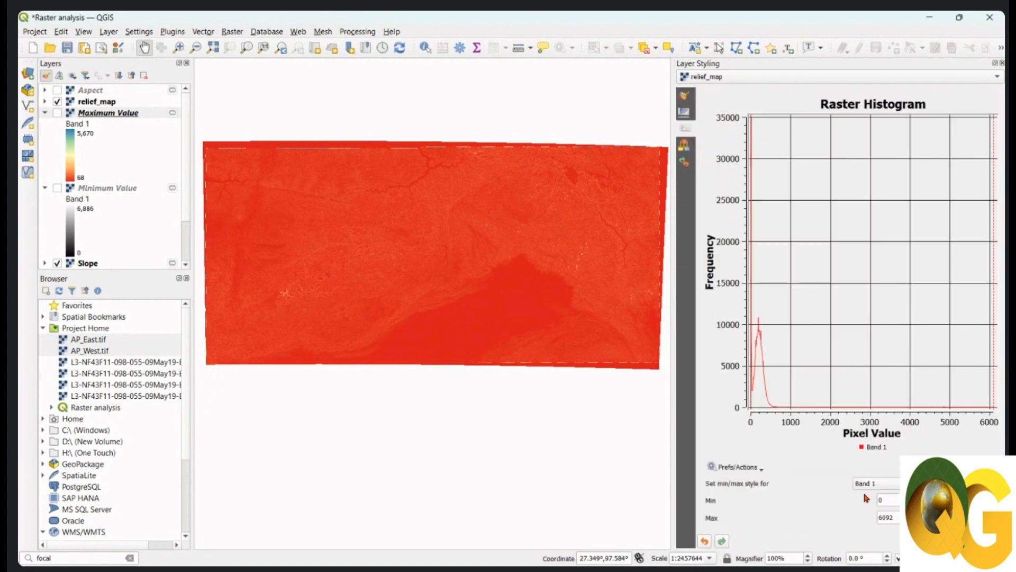
pyautogui.click(791, 409)
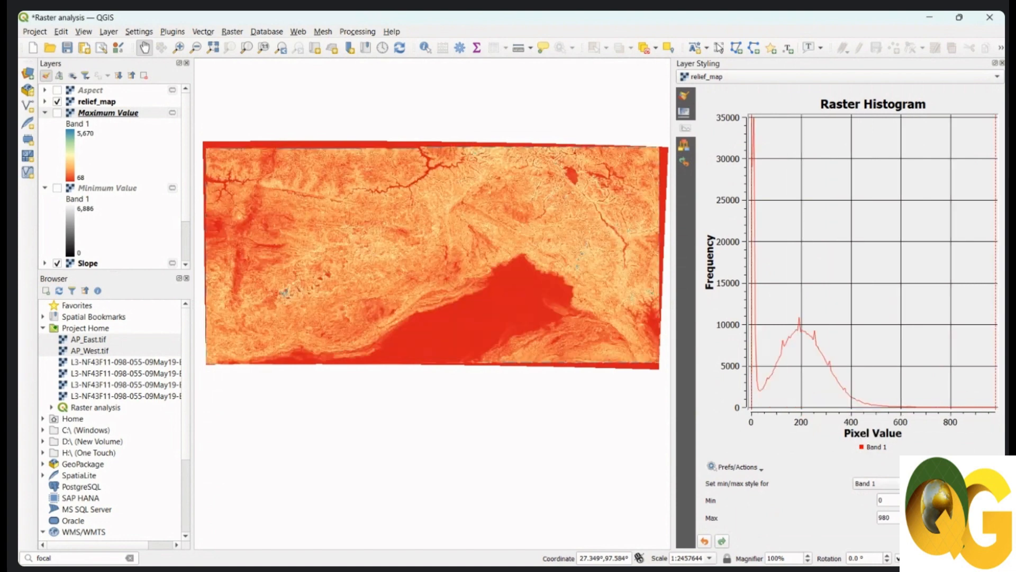
pyautogui.click(902, 408)
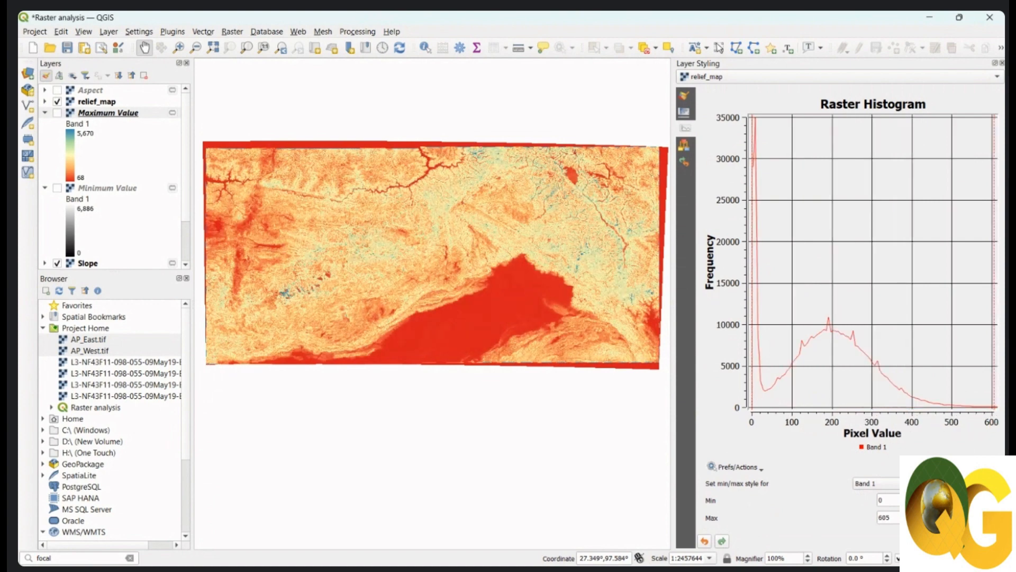
pyautogui.click(973, 406)
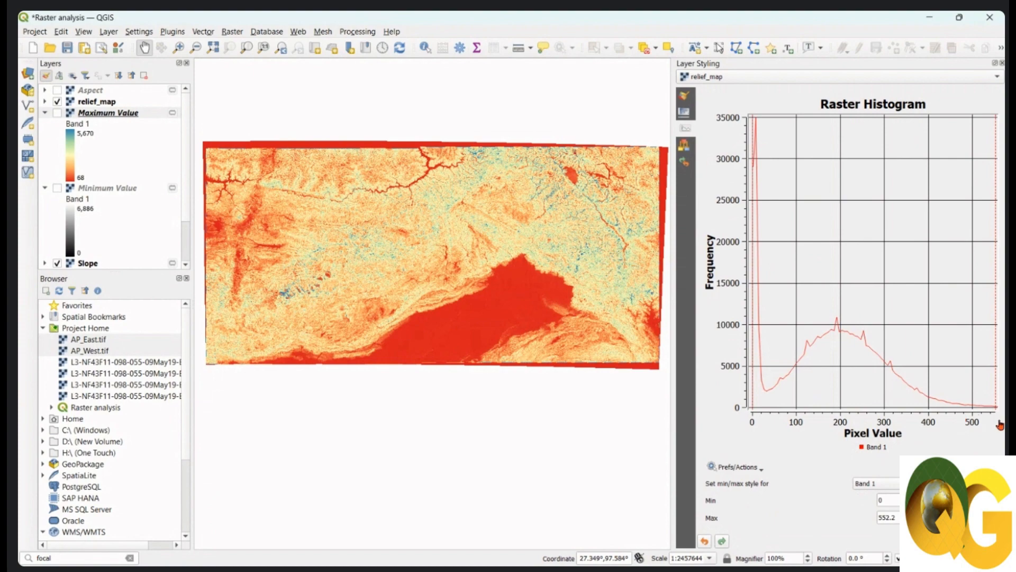
pyautogui.click(974, 408)
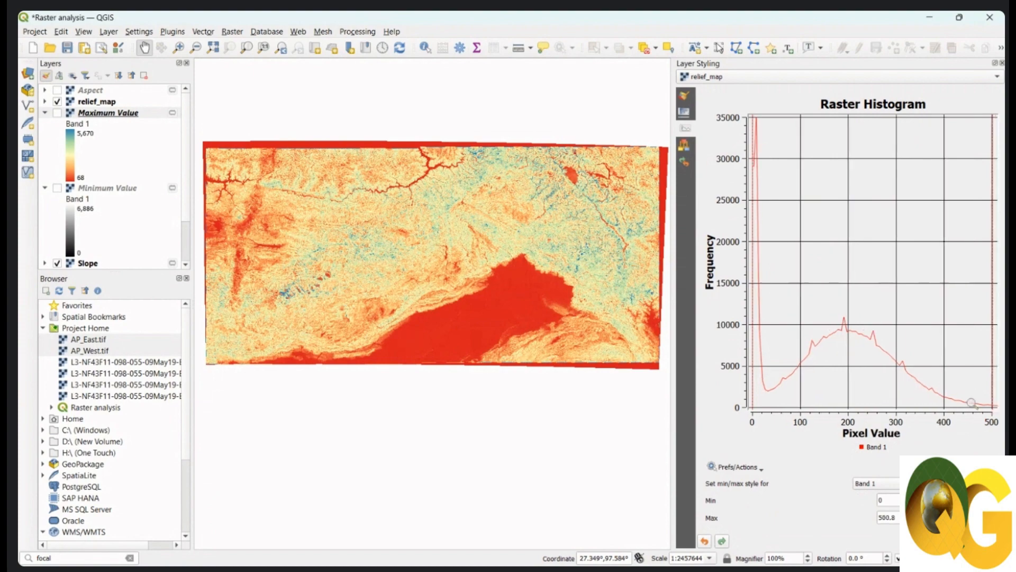
# - Collapse the Maximum Value and Minimum Value legends and hide the Slope layer
pyautogui.moveTo(387, 272); pyautogui.dragTo(416, 274)
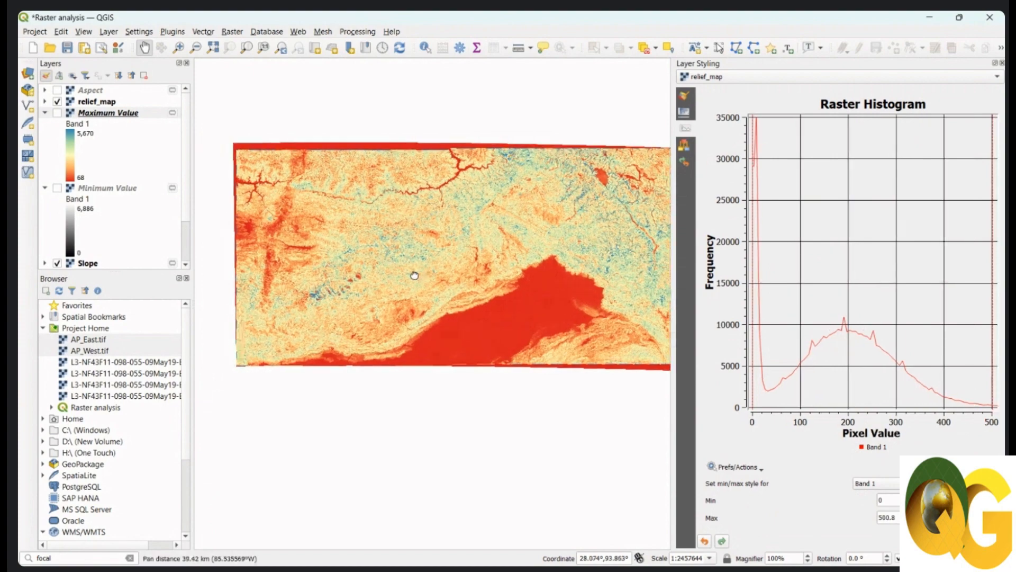
pyautogui.scroll(2, 302, 240)
pyautogui.moveTo(273, 234); pyautogui.dragTo(308, 244)
pyautogui.scroll(-2, 113, 230)
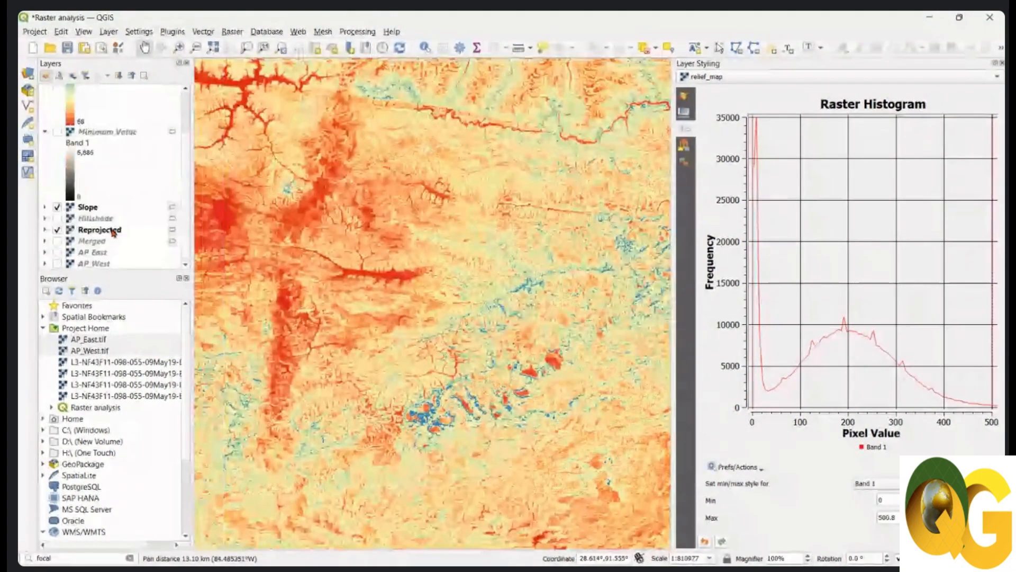
pyautogui.scroll(2, 113, 231)
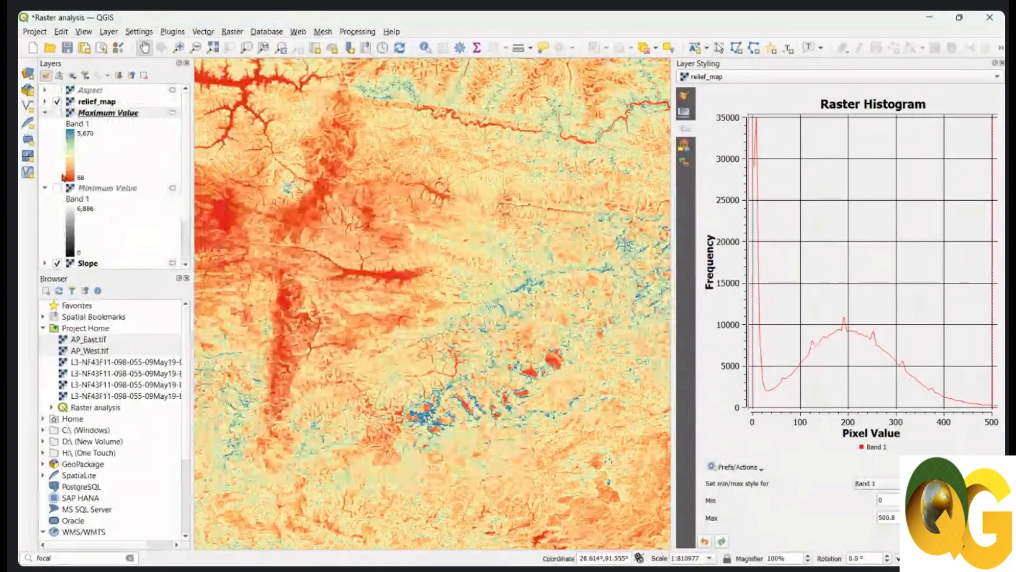
pyautogui.click(48, 115)
pyautogui.click(46, 126)
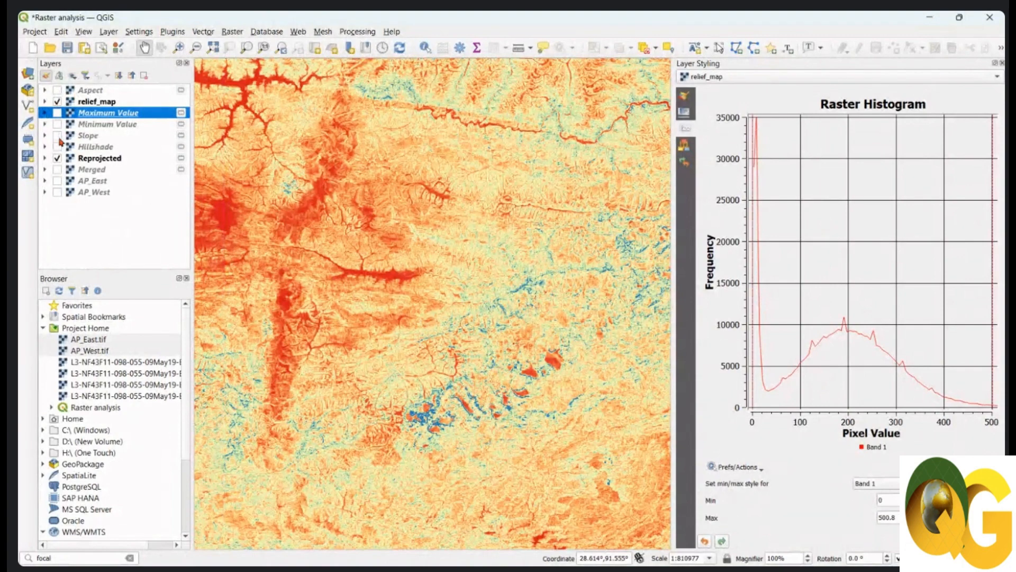
pyautogui.moveTo(324, 199); pyautogui.dragTo(341, 204)
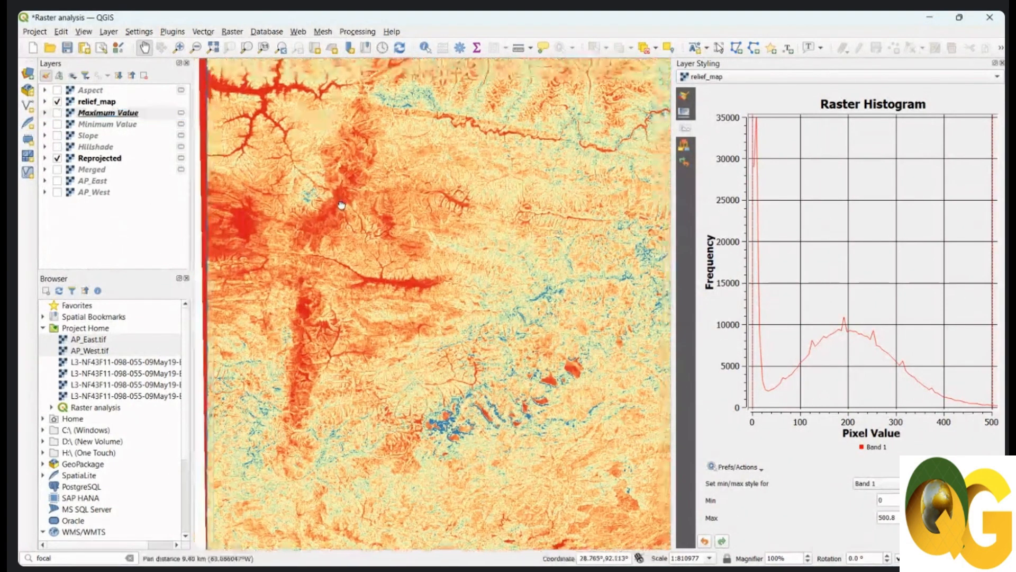
# - Compare relief_map with the Reprojected and Merged elevation rasters by switching the visibility of these layers
pyautogui.click(685, 96)
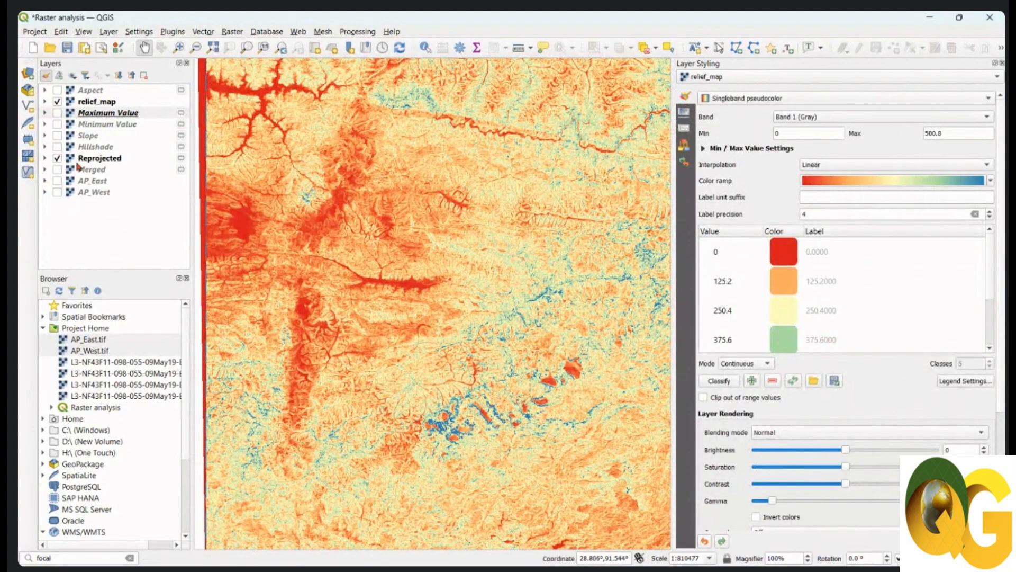
pyautogui.click(57, 101)
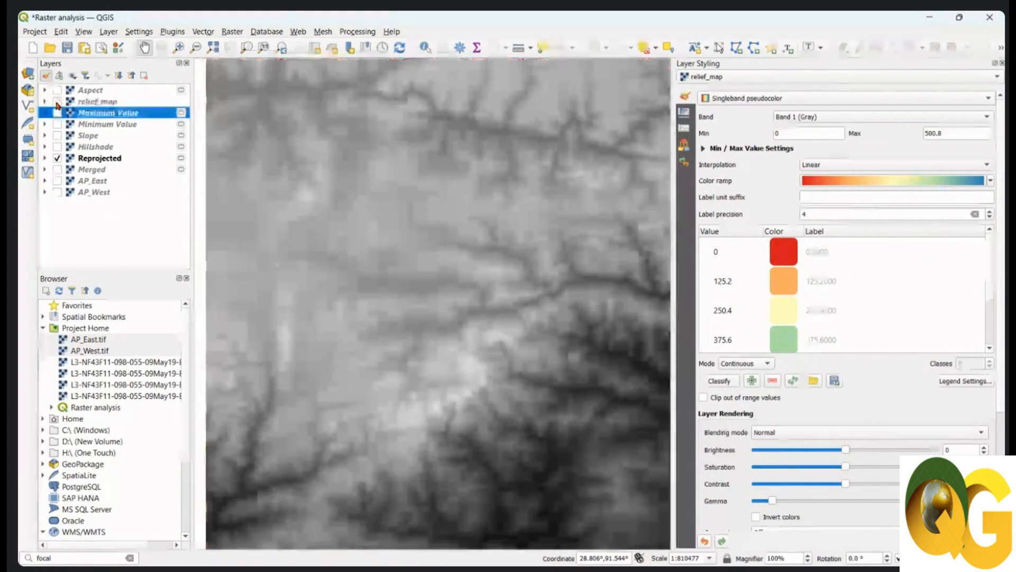
pyautogui.click(56, 102)
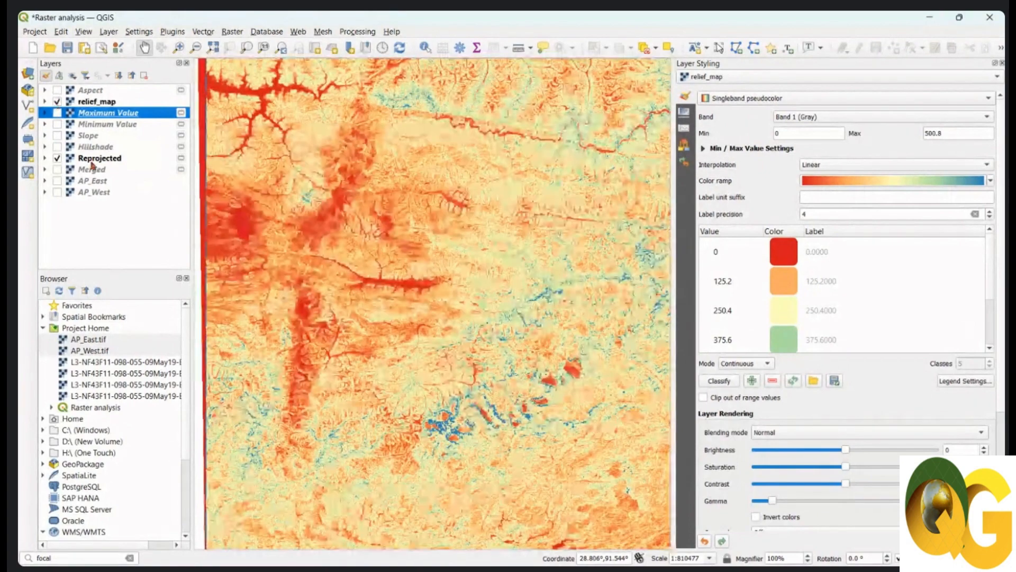
pyautogui.click(57, 161)
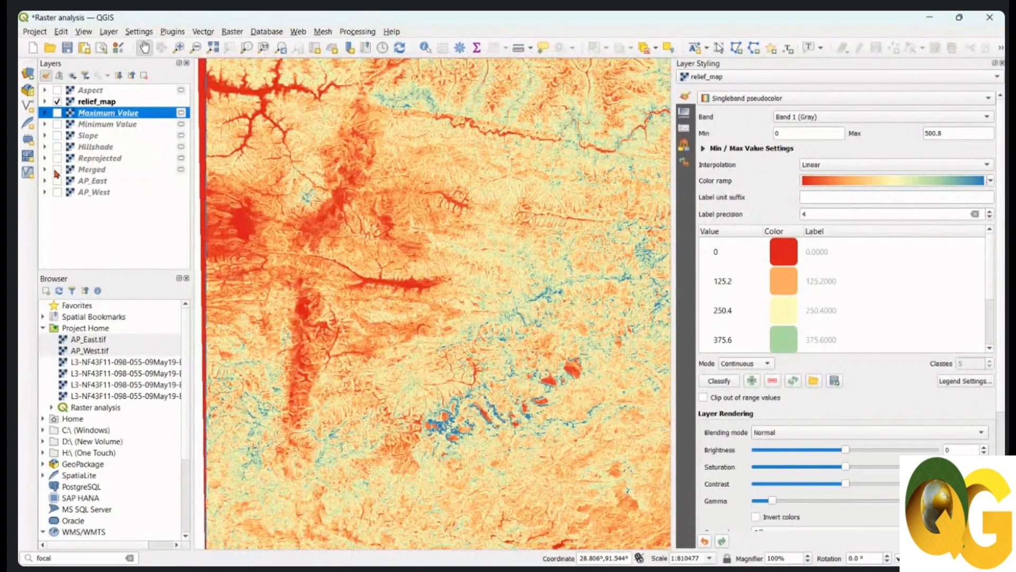
pyautogui.click(57, 170)
pyautogui.click(57, 102)
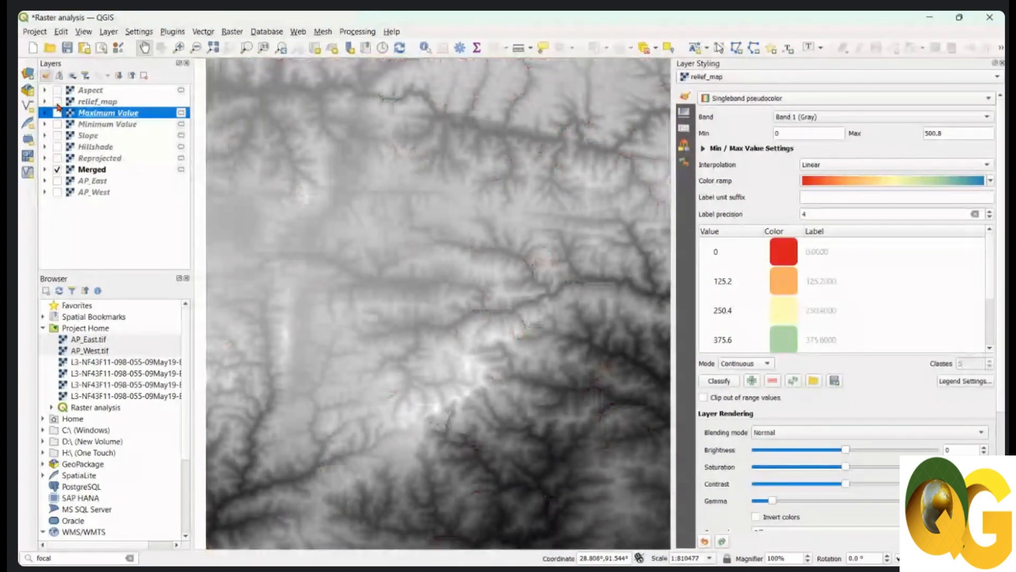
pyautogui.click(56, 102)
pyautogui.click(57, 158)
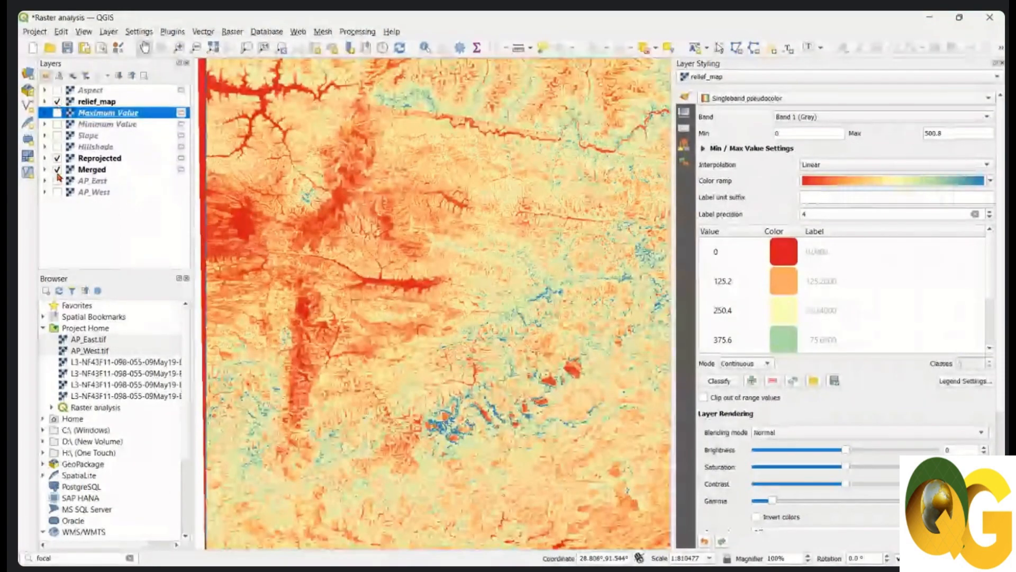
pyautogui.click(57, 169)
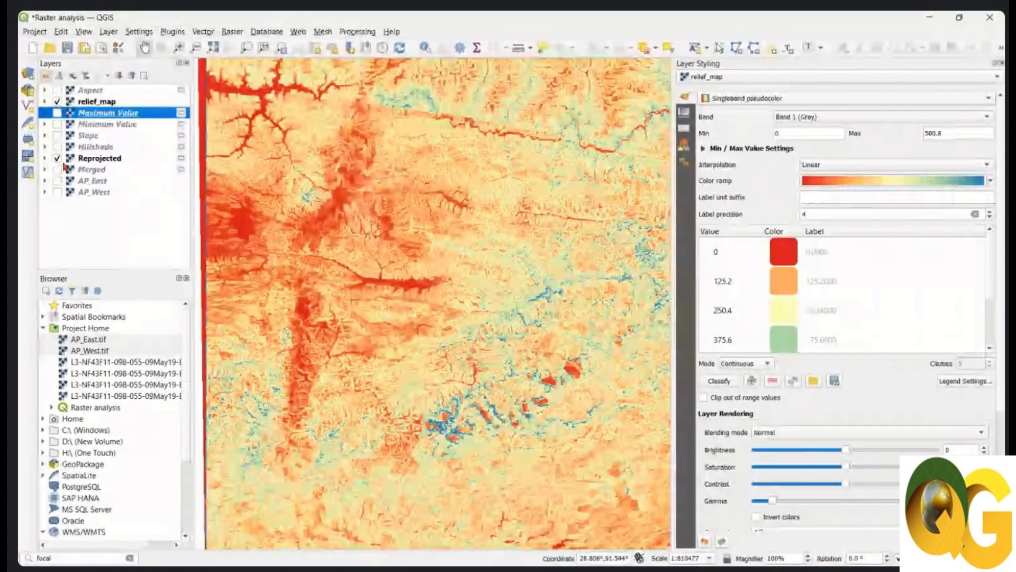
# - Render the Reprojected elevation layer as Singleband pseudocolor
pyautogui.click(80, 159)
pyautogui.click(787, 99)
pyautogui.click(787, 111)
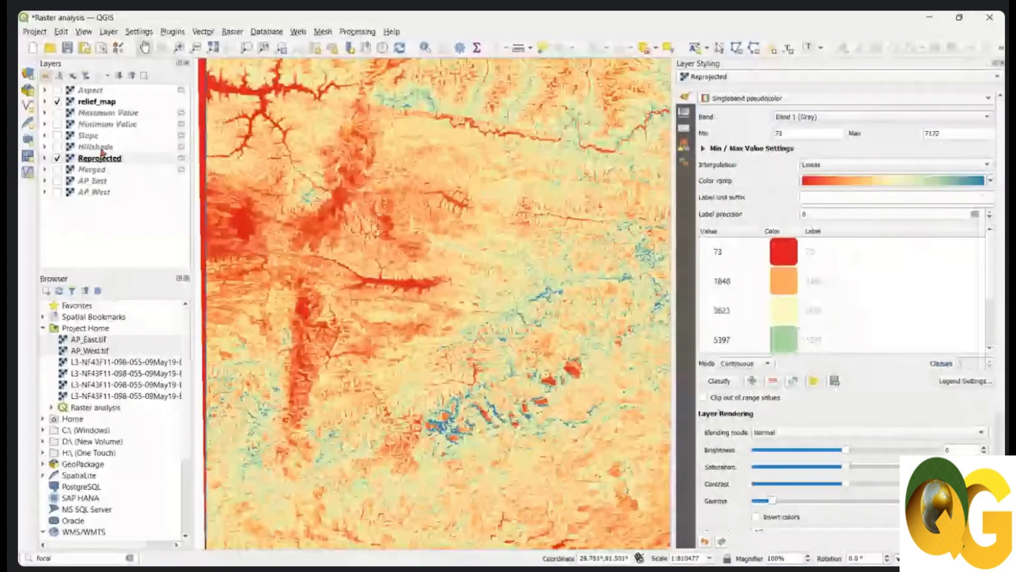
# - Compare the coloured Reprojected elevation with relief_map, and examine the relief pattern across the whole raster
pyautogui.click(57, 102)
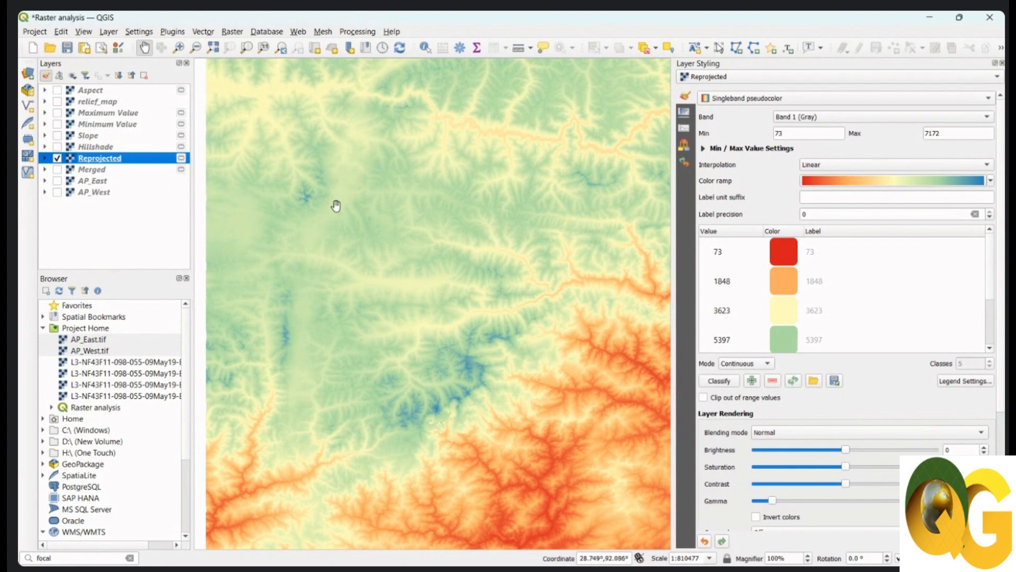
pyautogui.click(58, 101)
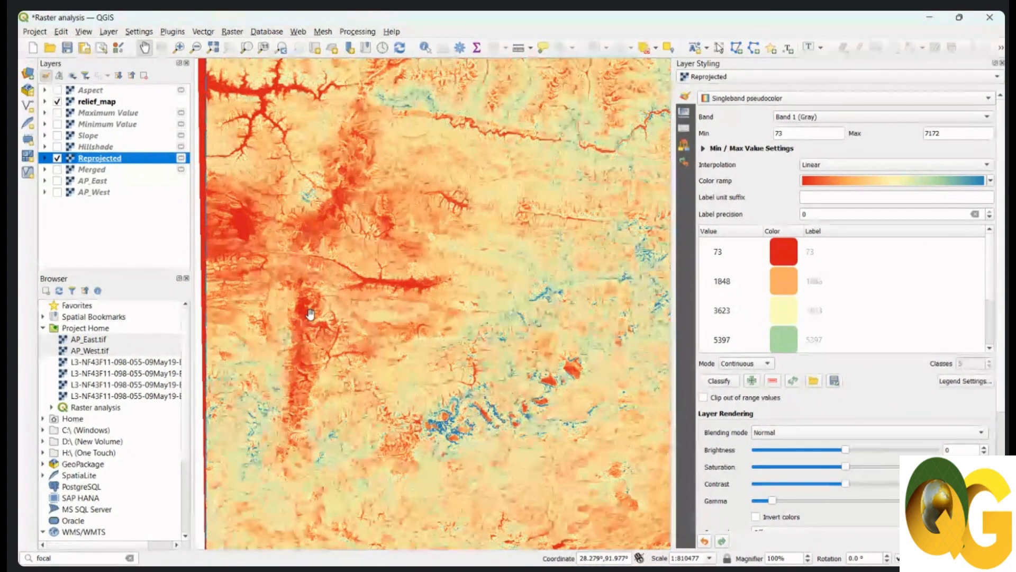
pyautogui.moveTo(523, 277); pyautogui.dragTo(397, 266)
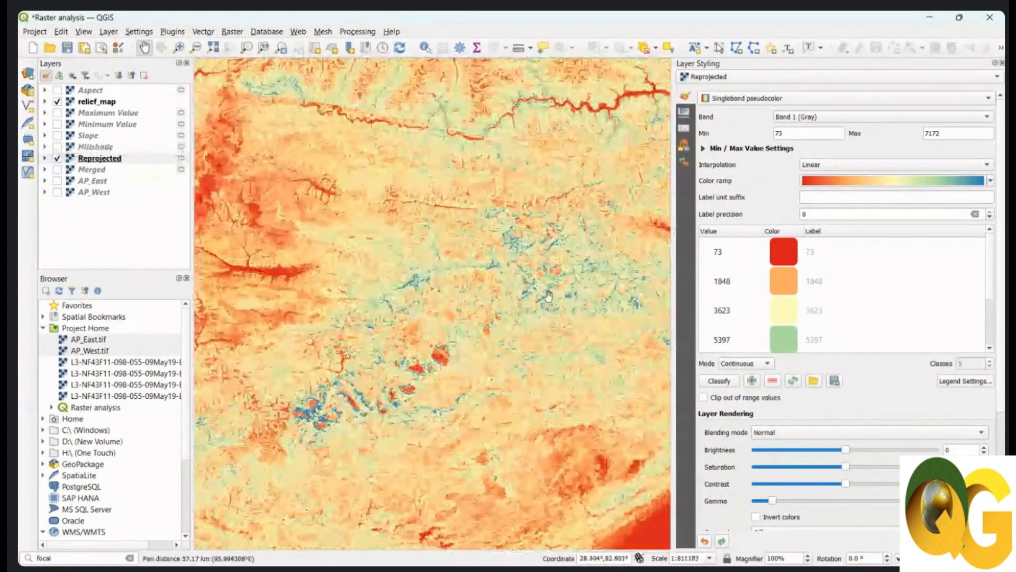
pyautogui.moveTo(551, 294); pyautogui.dragTo(401, 290)
pyautogui.moveTo(604, 311); pyautogui.dragTo(478, 318)
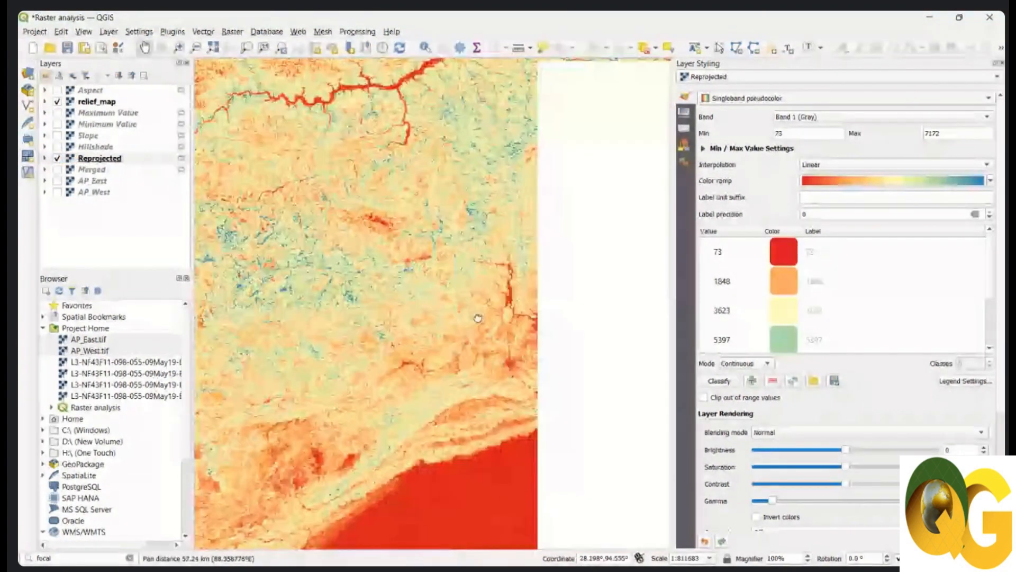
pyautogui.scroll(-2, 478, 318)
pyautogui.moveTo(518, 270); pyautogui.dragTo(455, 274)
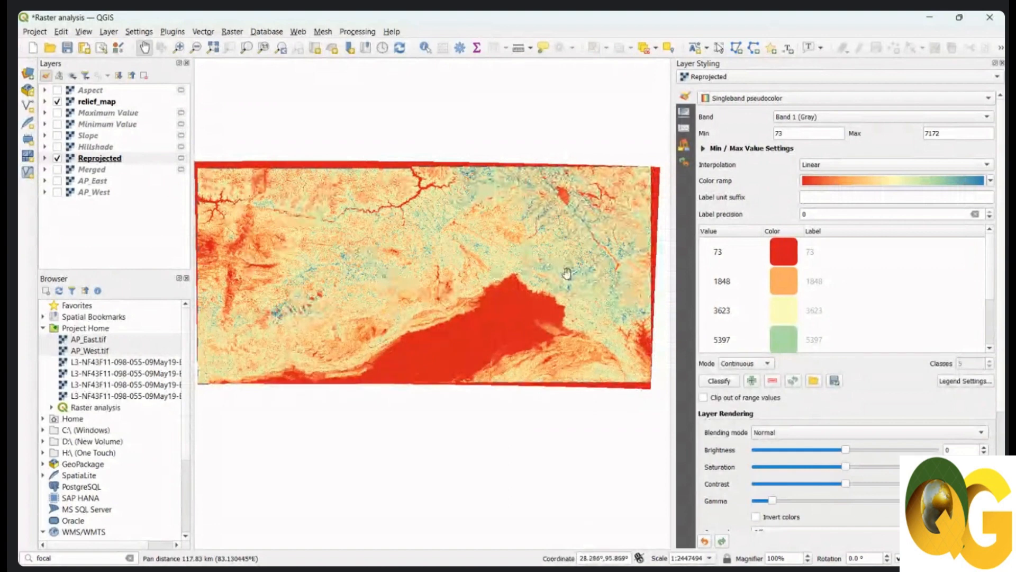
# - Switch the styling to relief_map, set its min/max values to Mean +/- standard deviation × 2.00, and inspect the recoloured raster
pyautogui.click(747, 80)
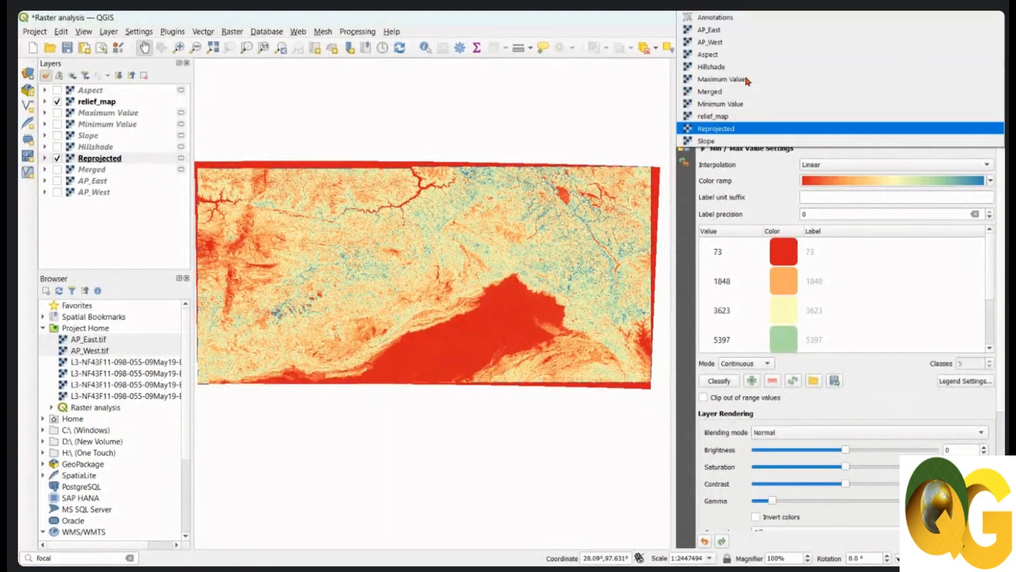
pyautogui.click(740, 118)
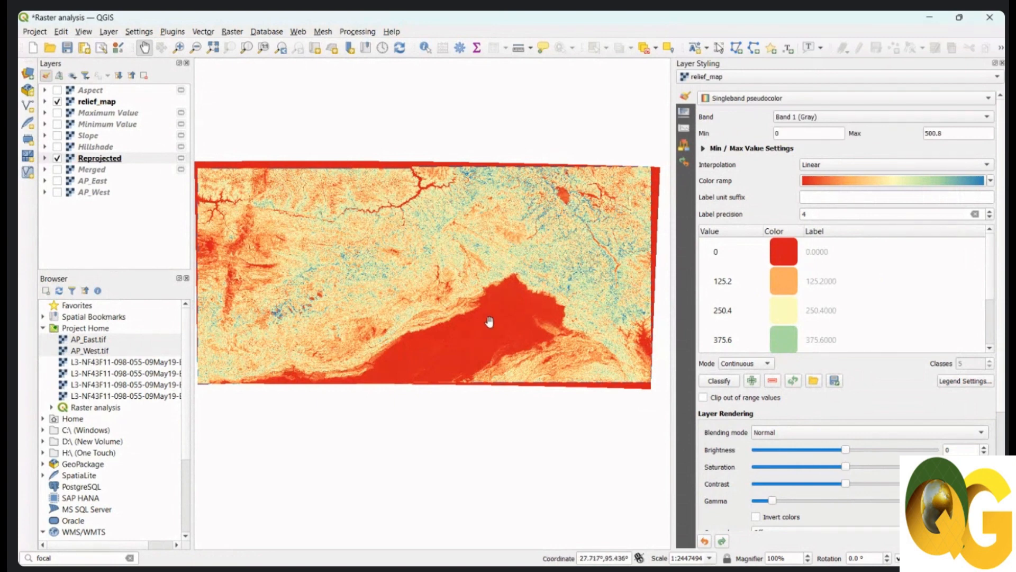
pyautogui.scroll(-3, 847, 328)
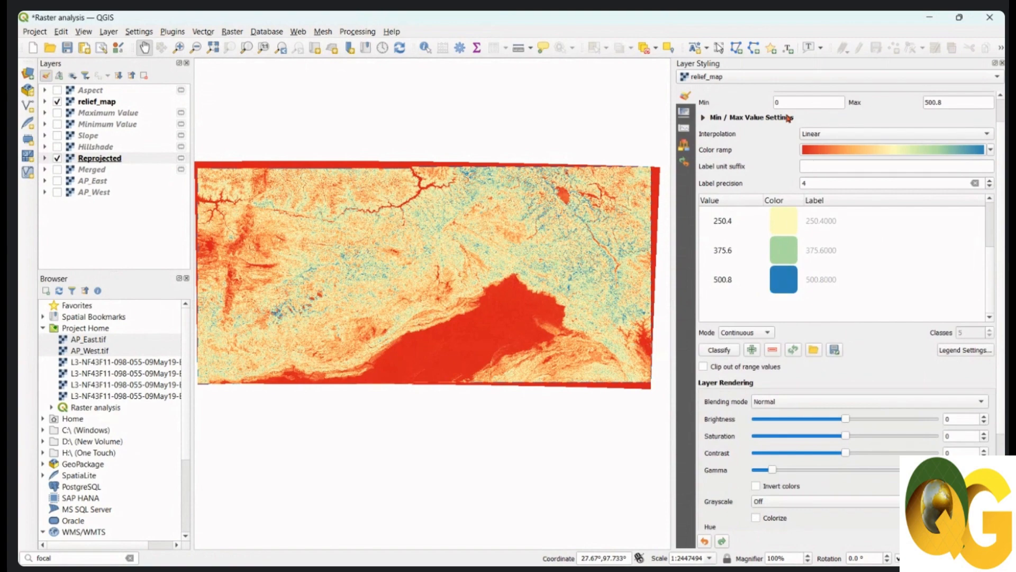
pyautogui.click(704, 117)
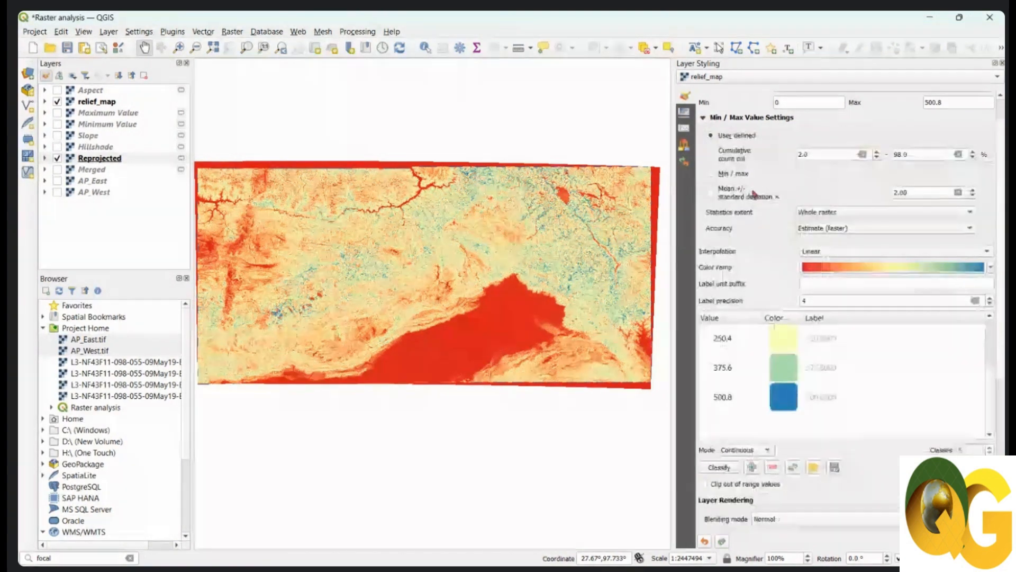
pyautogui.click(711, 193)
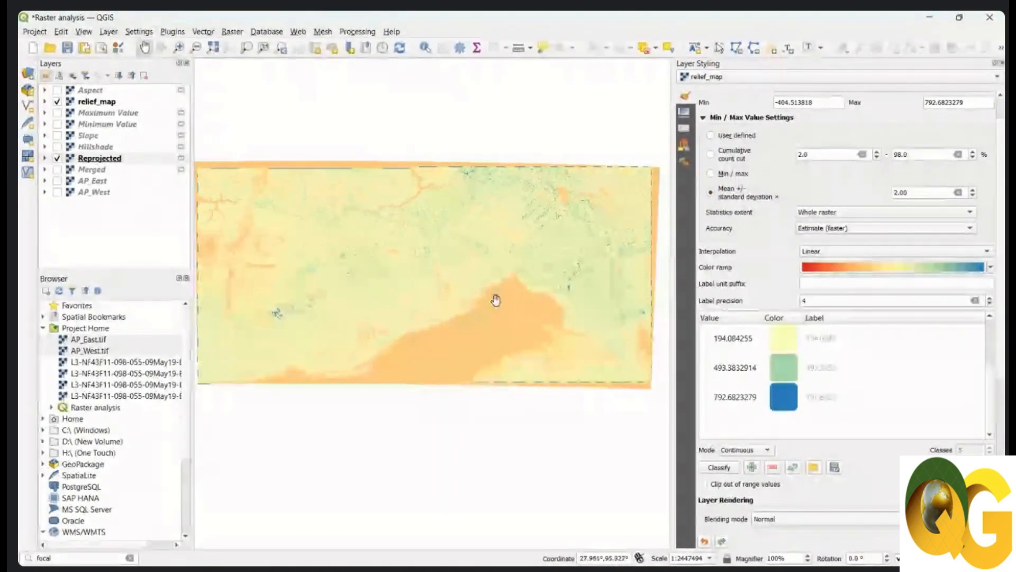
pyautogui.scroll(2, 309, 312)
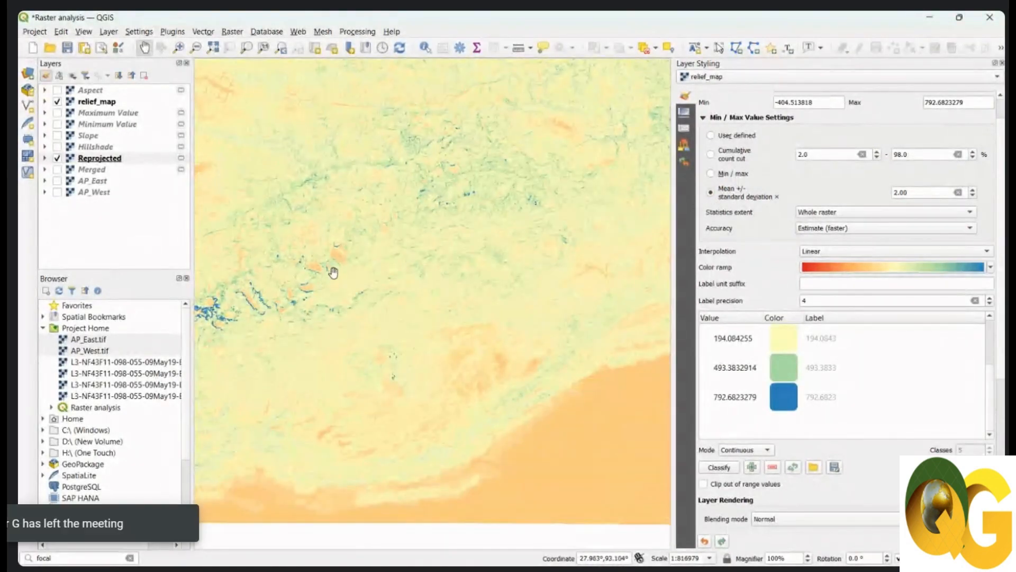
pyautogui.moveTo(332, 273); pyautogui.dragTo(249, 338)
pyautogui.moveTo(447, 258); pyautogui.dragTo(374, 297)
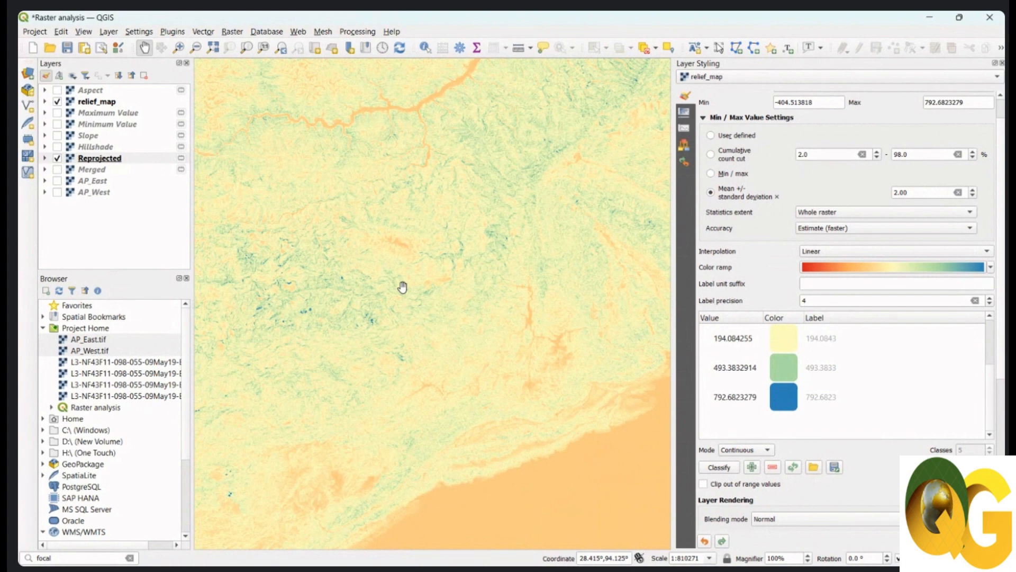
pyautogui.scroll(-2, 449, 229)
pyautogui.moveTo(499, 272); pyautogui.dragTo(474, 277)
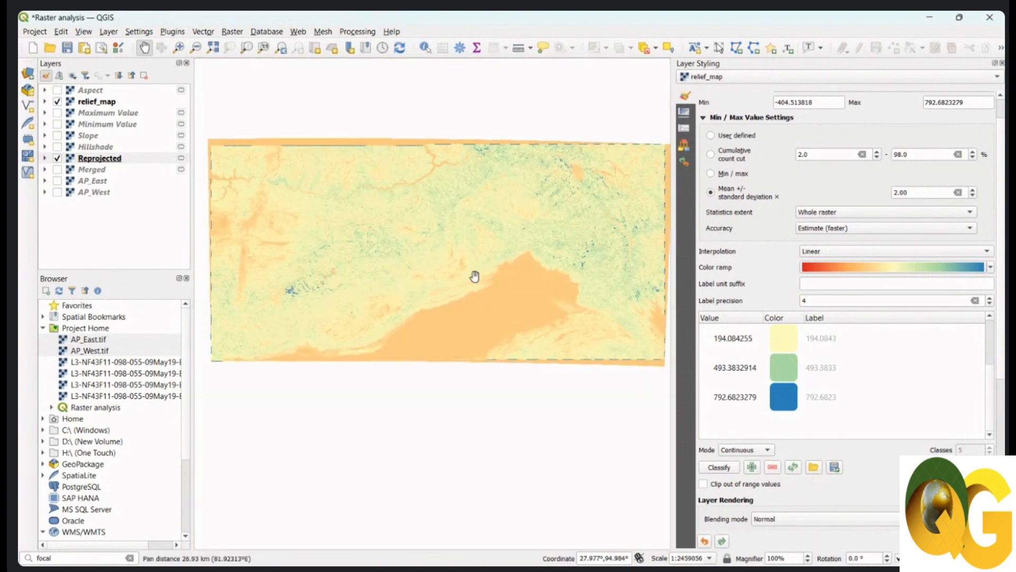
# - Set relief_map's min/max values to user defined, with minimum 0 and maximum 500, and inspect the recoloured raster
pyautogui.click(711, 136)
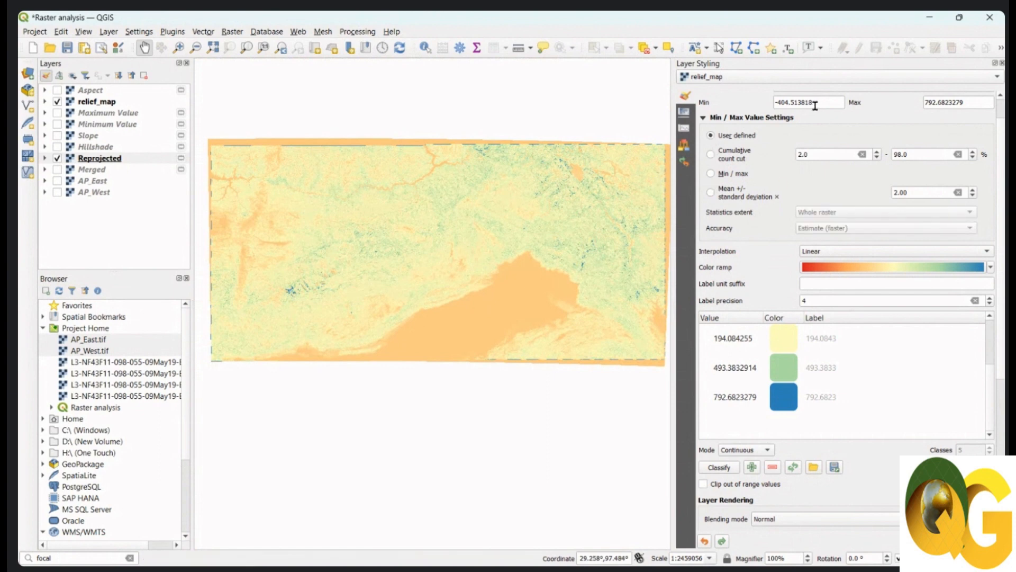
pyautogui.moveTo(816, 104); pyautogui.dragTo(770, 103)
pyautogui.write('0')
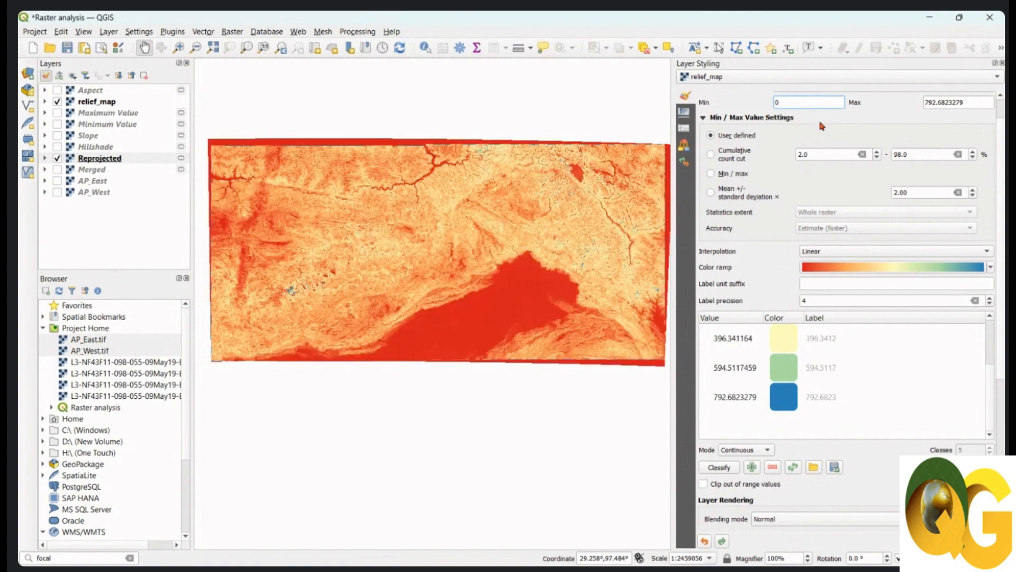
pyautogui.moveTo(977, 102); pyautogui.dragTo(920, 105)
pyautogui.write('500')
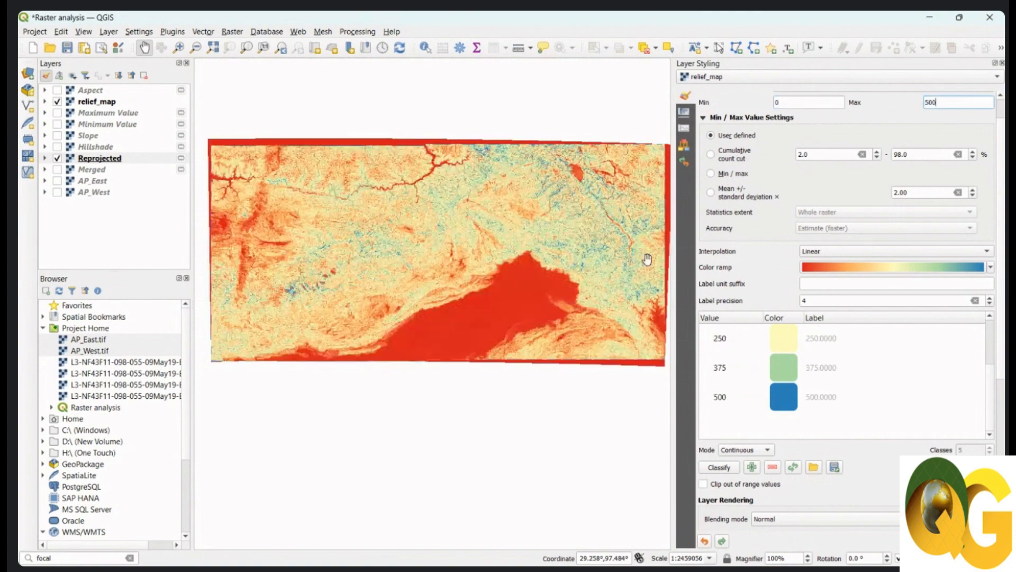
pyautogui.moveTo(638, 247); pyautogui.dragTo(624, 245)
pyautogui.moveTo(559, 282); pyautogui.dragTo(560, 284)
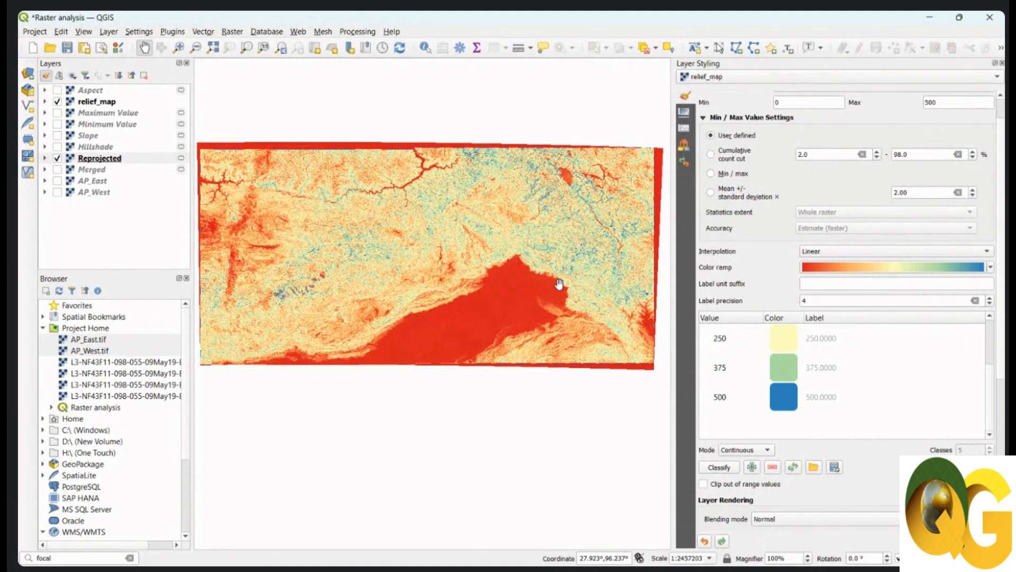
# - Start Clip Raster by Extent with the Slope layer as the input
pyautogui.click(233, 33)
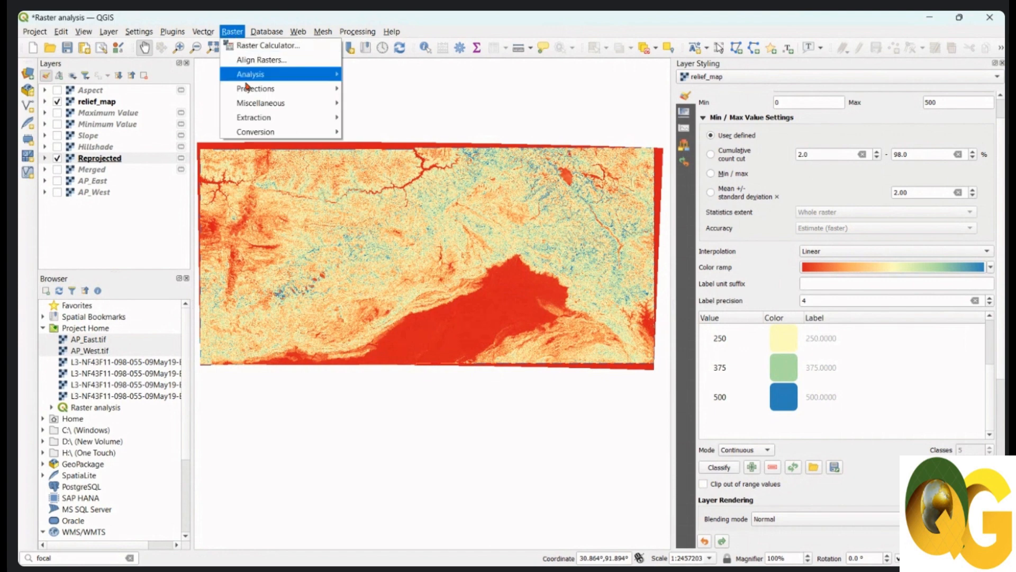
pyautogui.moveTo(256, 119)
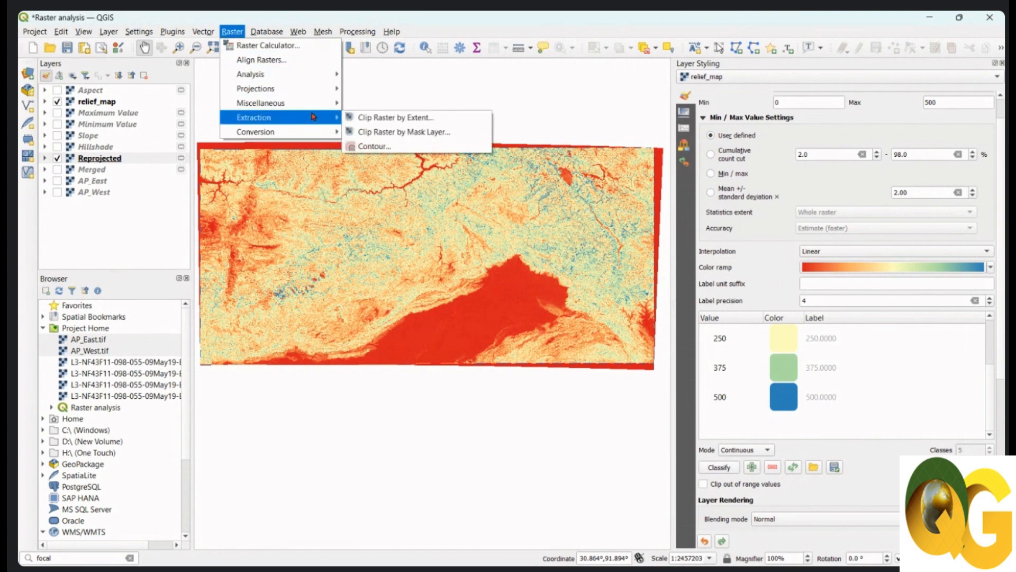
pyautogui.click(461, 121)
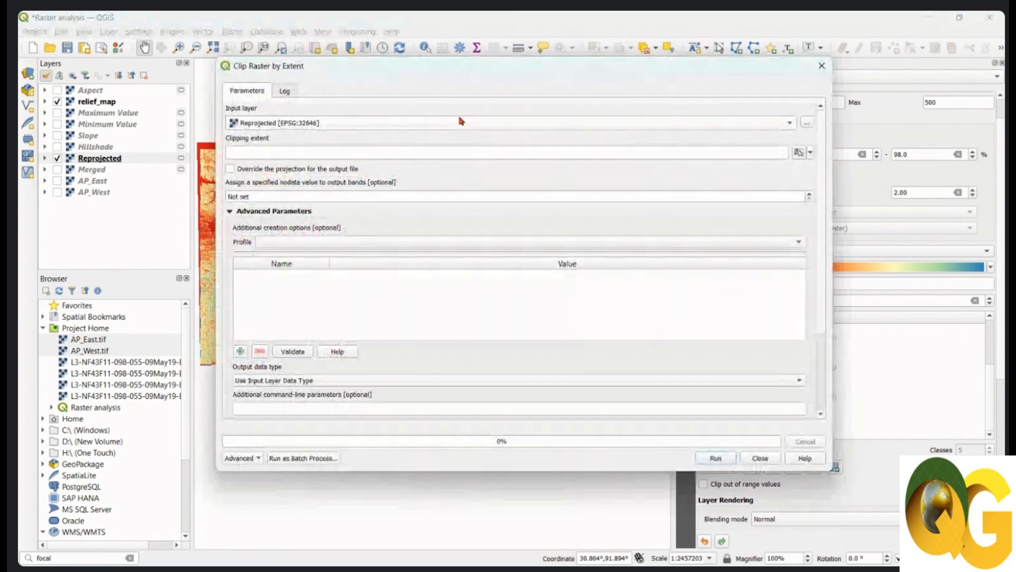
pyautogui.click(790, 123)
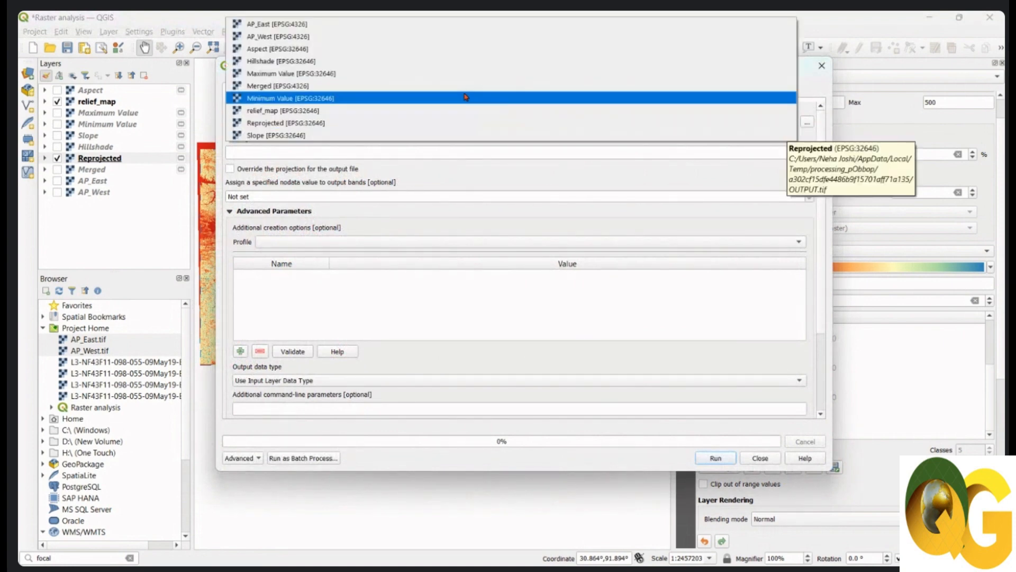
pyautogui.click(340, 135)
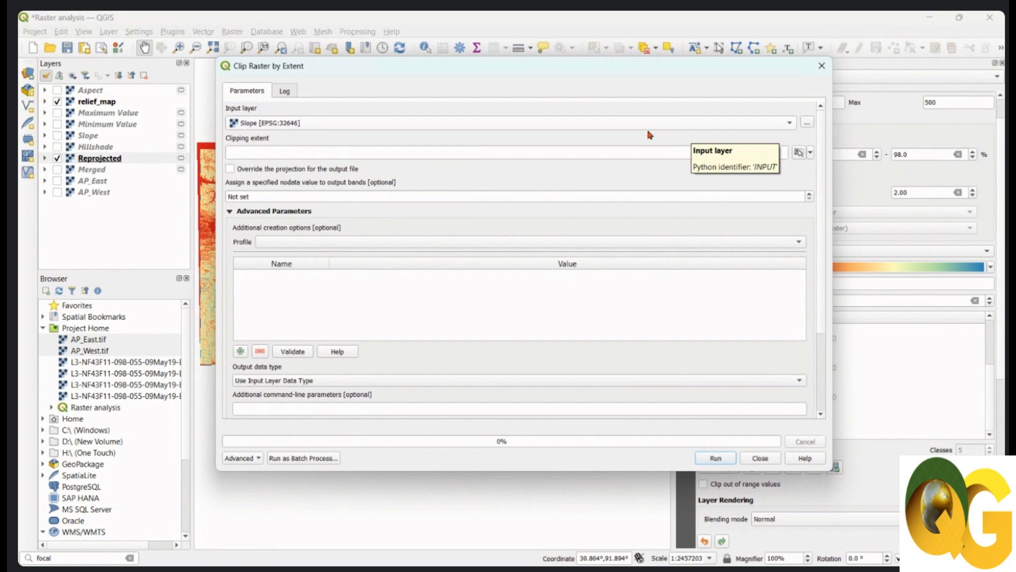
pyautogui.click(811, 153)
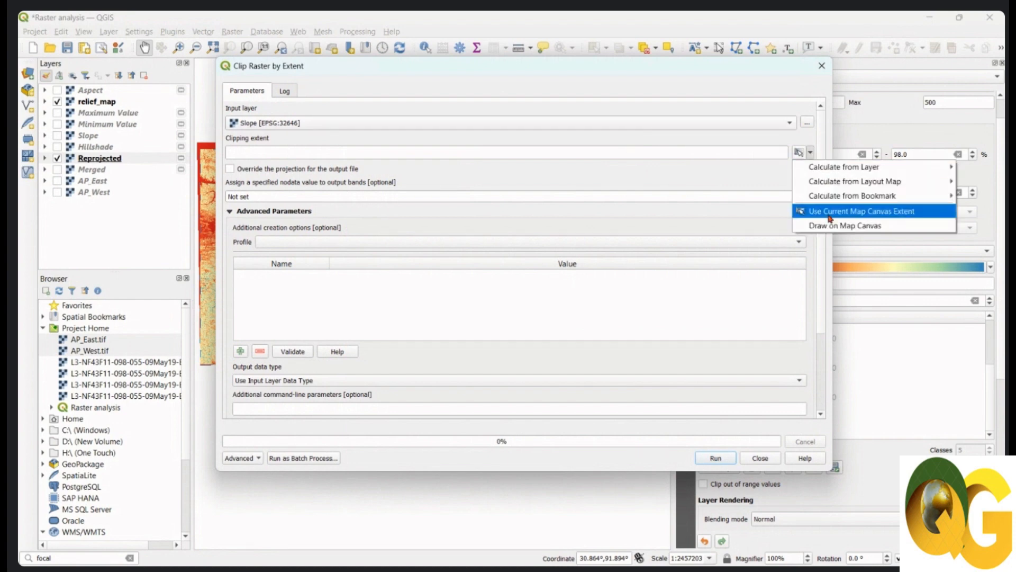
pyautogui.click(846, 226)
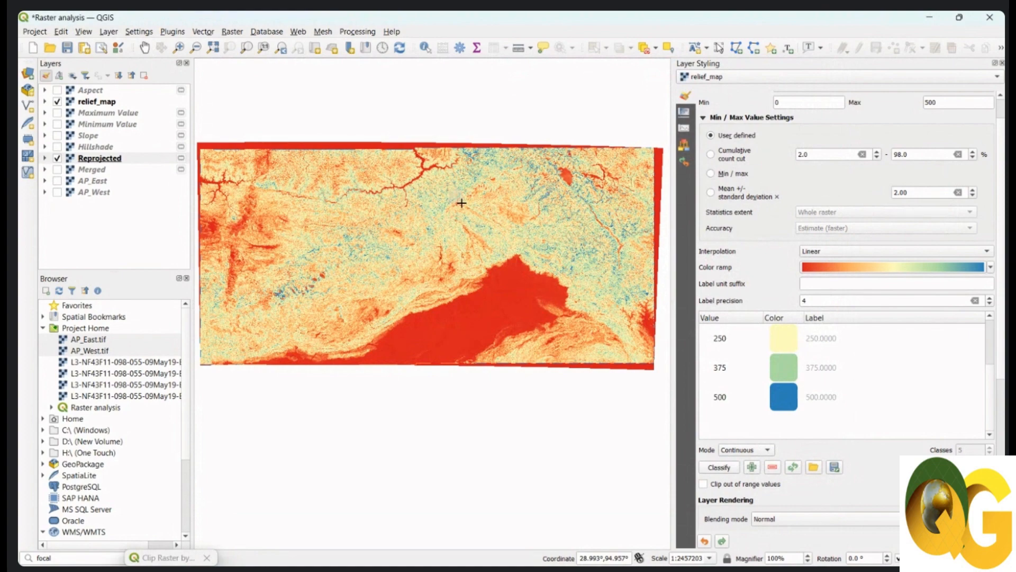
pyautogui.moveTo(462, 202); pyautogui.dragTo(464, 205)
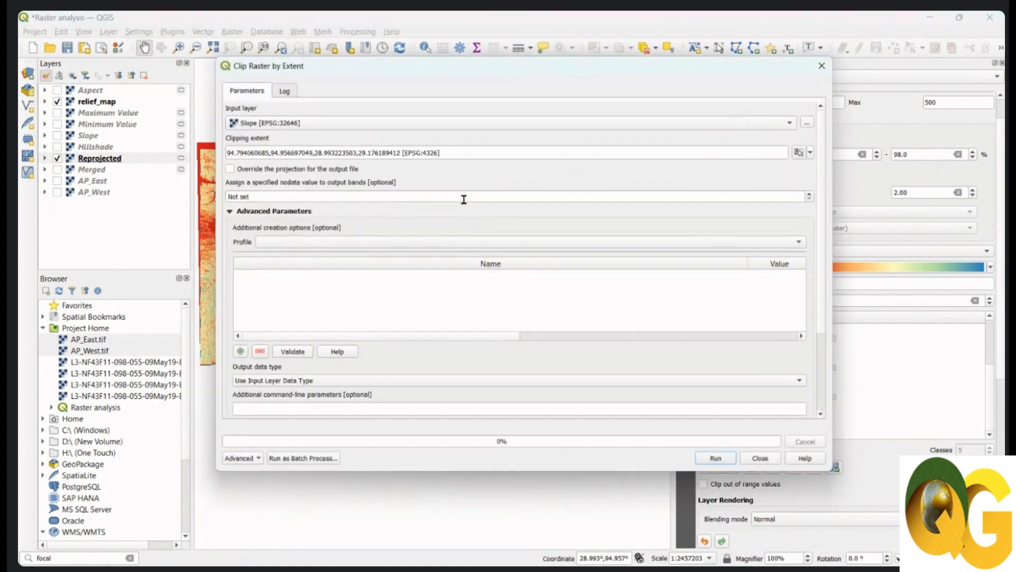
# - Draw the clipping extent on the map canvas, covering about 95.32 to 95.42° longitude and 28.58 to 28.66° latitude
pyautogui.click(811, 154)
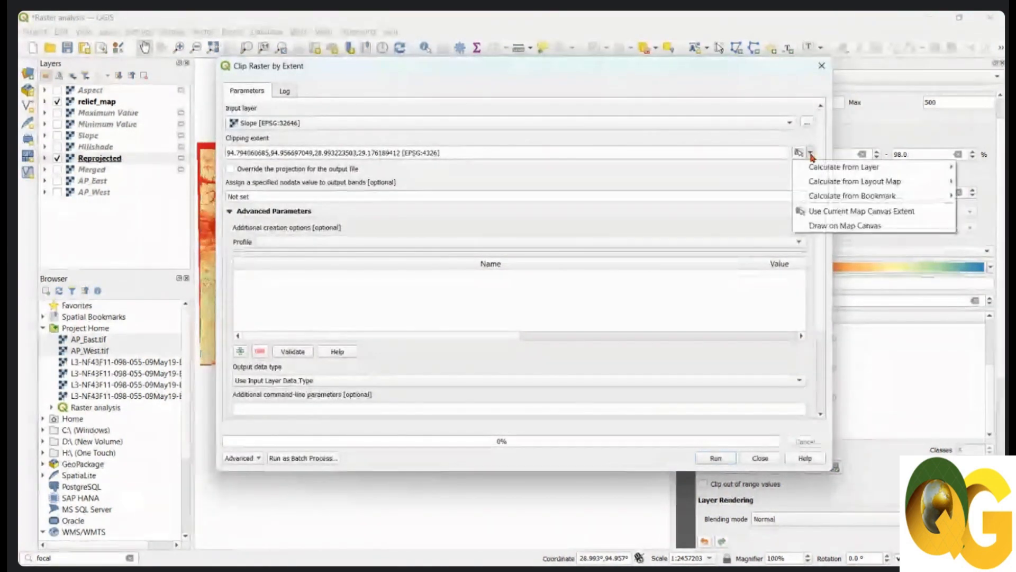
pyautogui.click(845, 227)
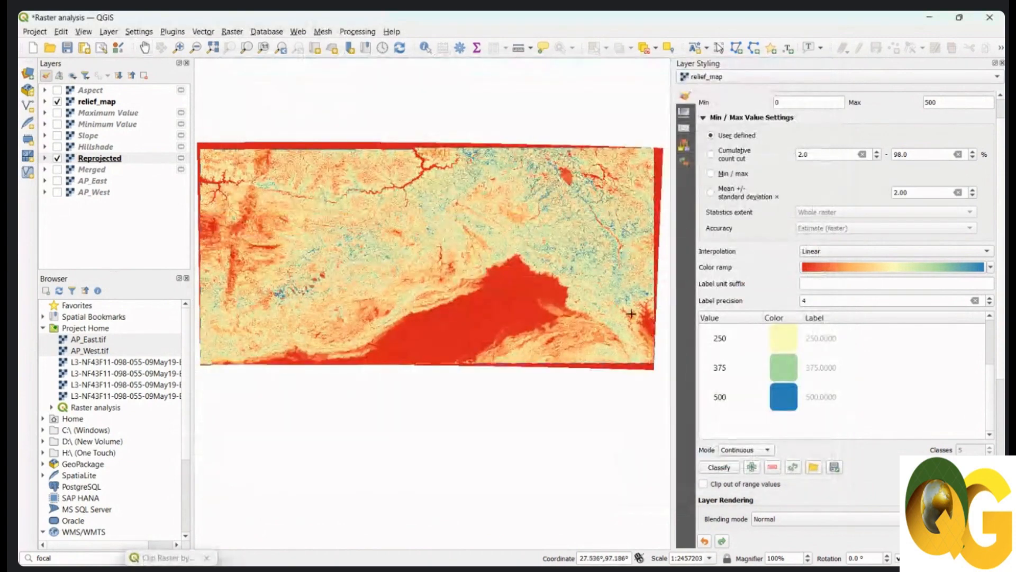
pyautogui.scroll(5, 510, 242)
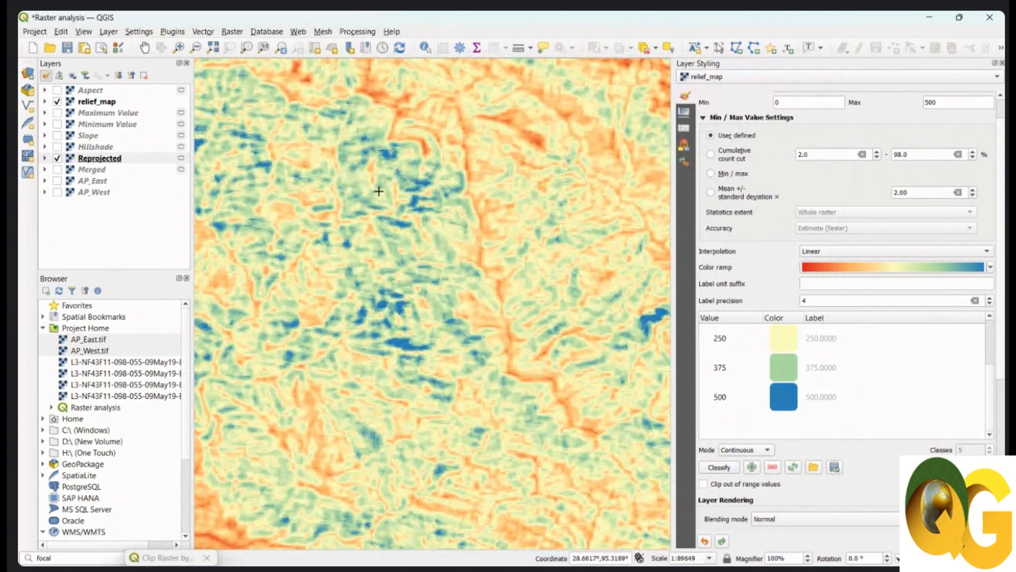
pyautogui.moveTo(378, 213); pyautogui.dragTo(579, 354)
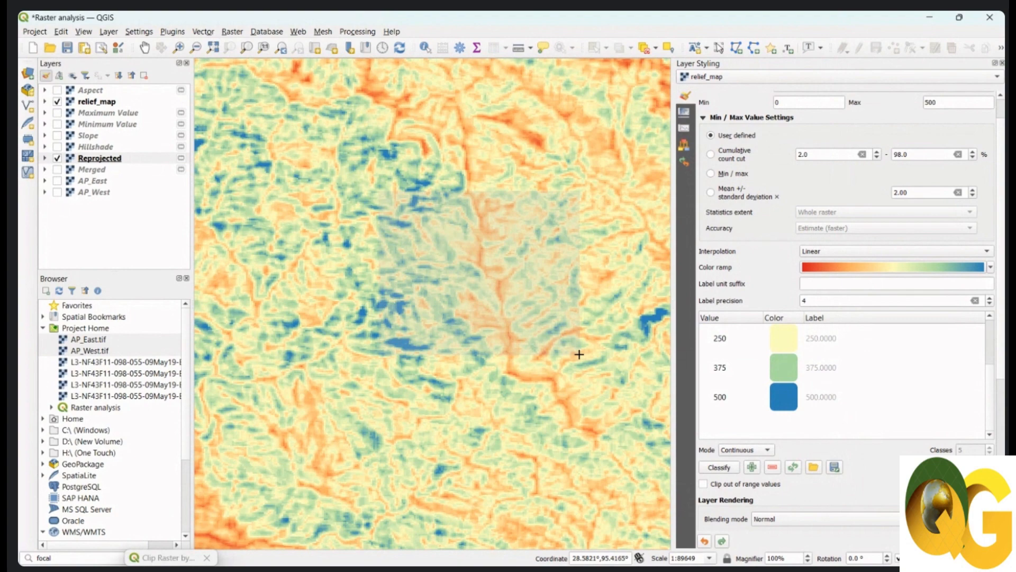
pyautogui.moveTo(580, 354); pyautogui.dragTo(579, 355)
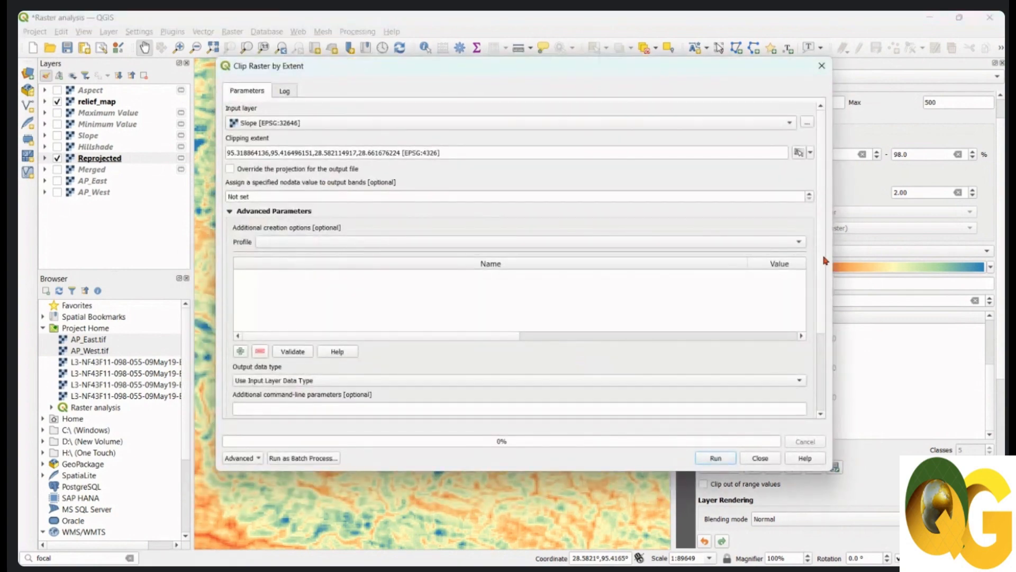
# - Run the Slope clip with a temporary output file and close the tool
pyautogui.moveTo(823, 256); pyautogui.dragTo(834, 352)
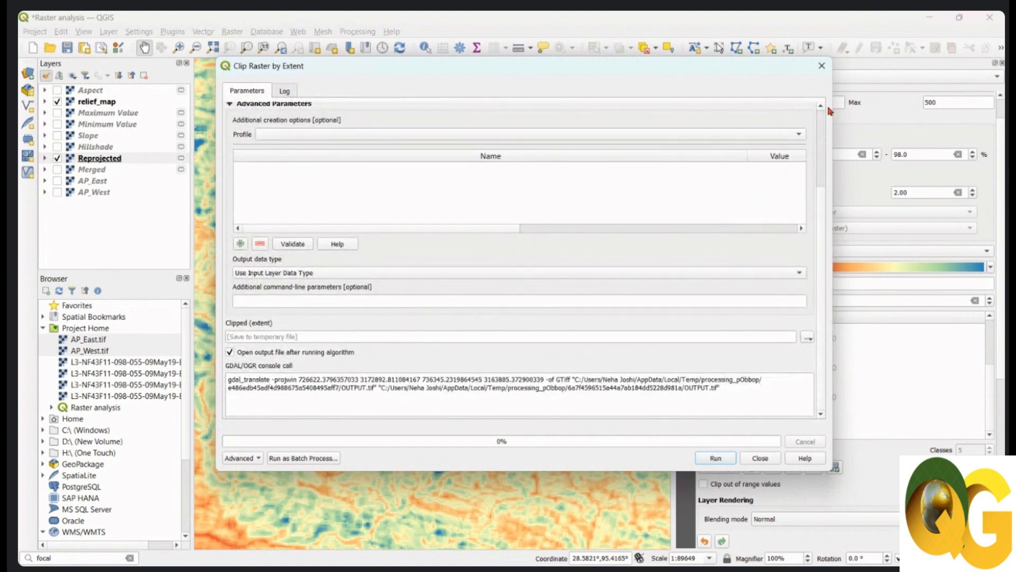
pyautogui.click(716, 459)
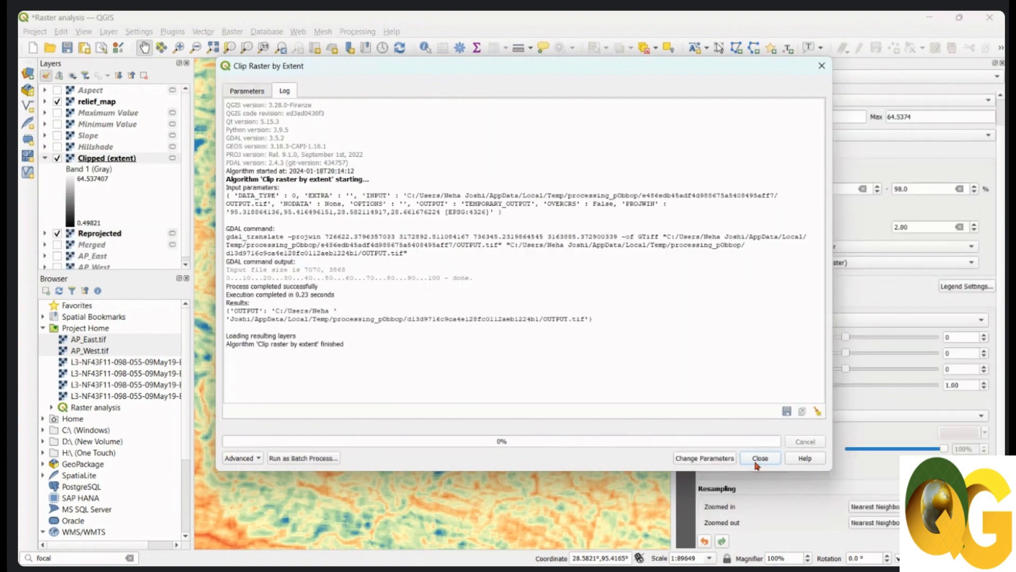
pyautogui.click(761, 458)
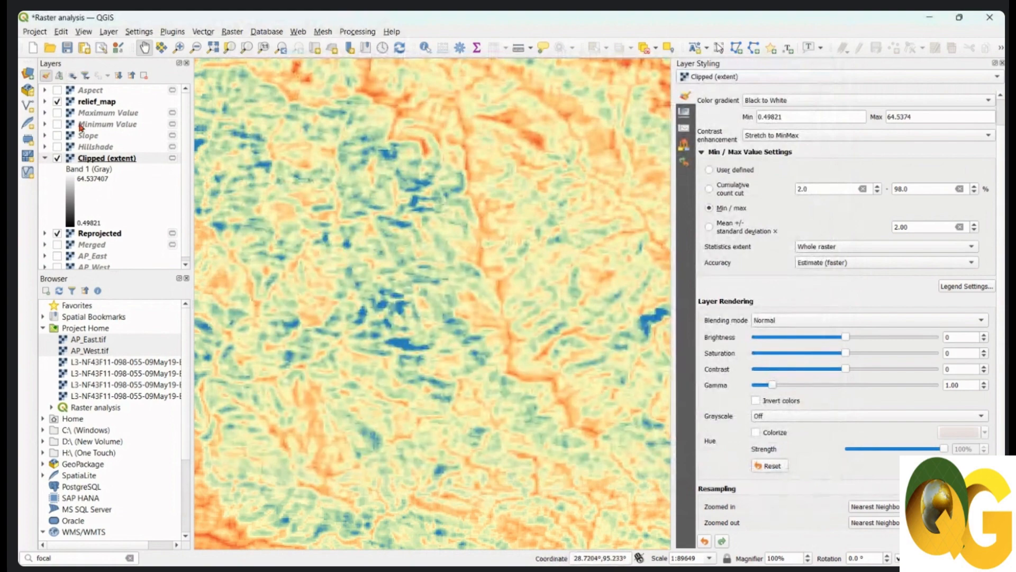
# - Hide the relief_map and Reprojected layers, and inspect the clipped slope raster on its own
pyautogui.click(57, 101)
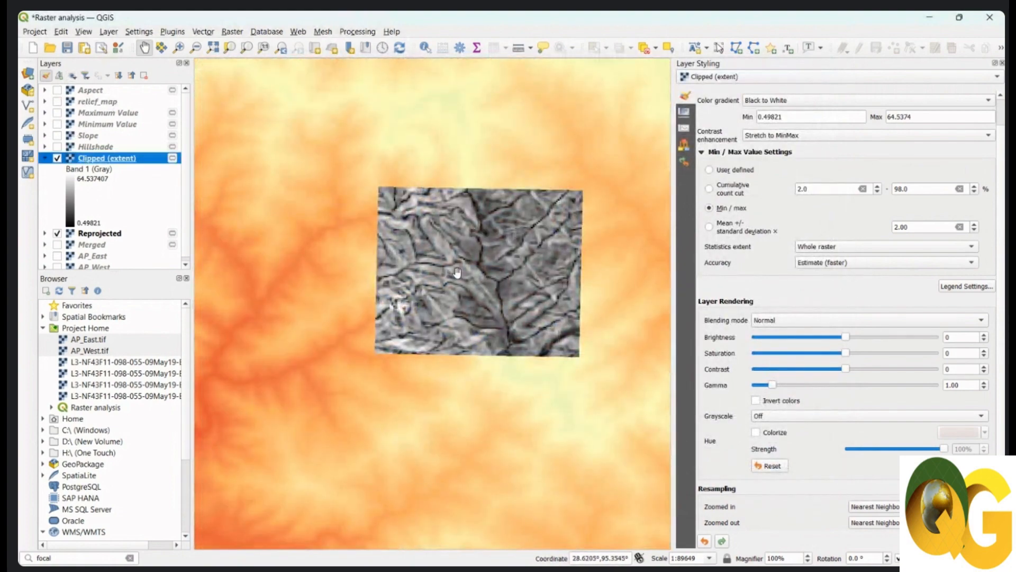
pyautogui.scroll(-3, 474, 260)
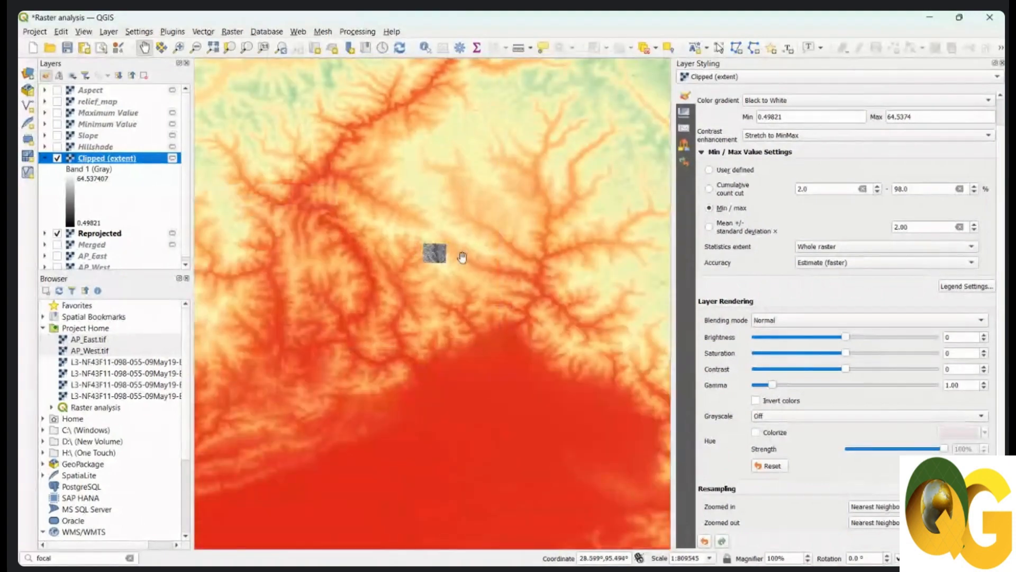
pyautogui.scroll(2, 445, 255)
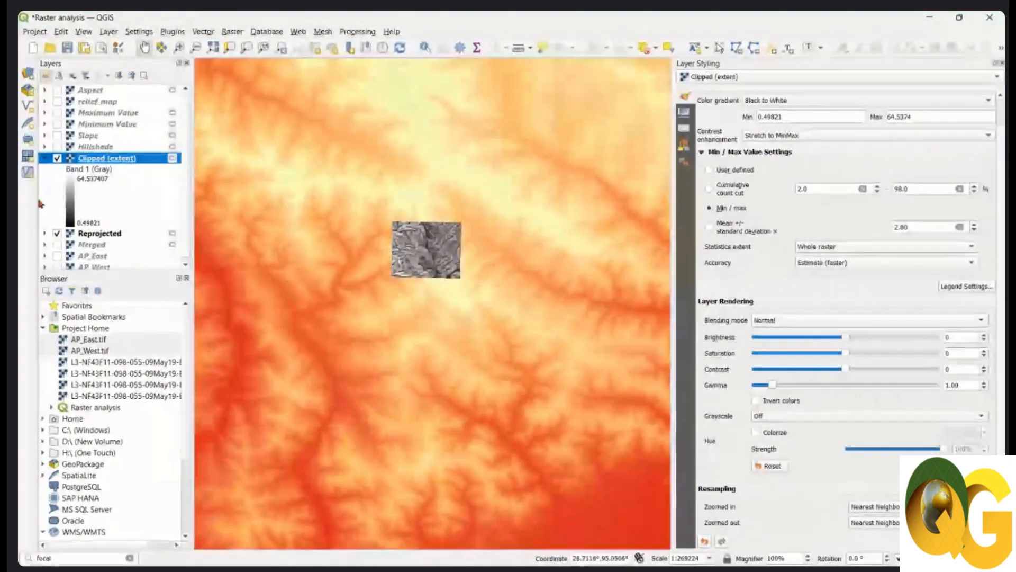
pyautogui.click(56, 233)
pyautogui.scroll(4, 475, 239)
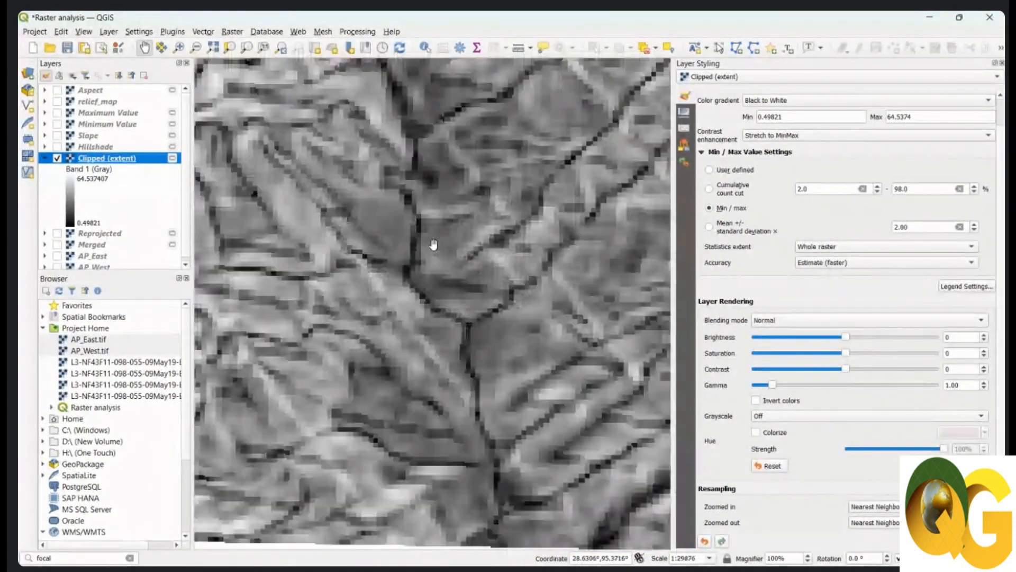
pyautogui.scroll(-2, 475, 239)
pyautogui.moveTo(465, 228); pyautogui.dragTo(455, 257)
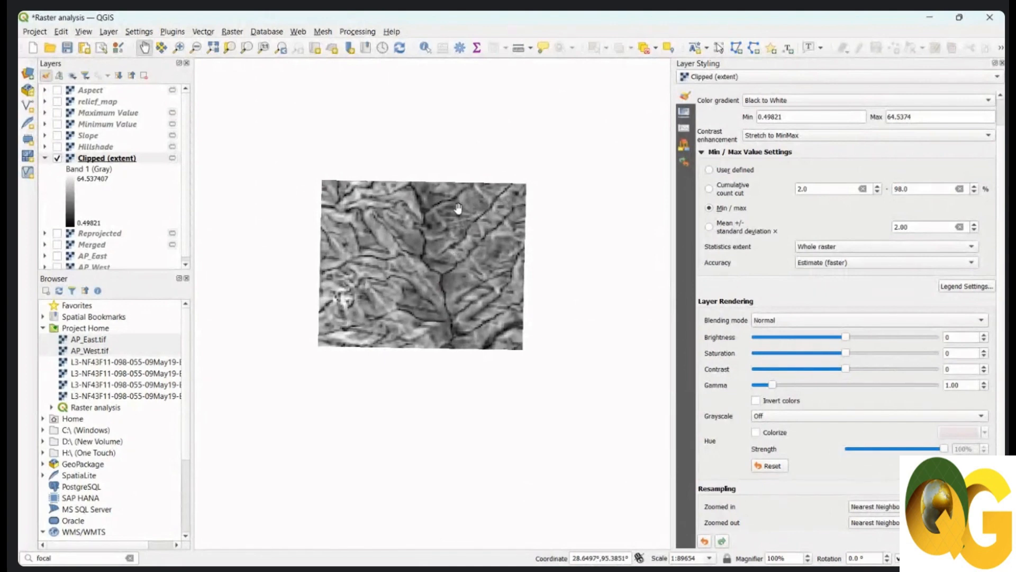
# - Set up Polygonize (Raster to Vector) for the Clipped (extent) layer, using Band 1 (Gray) and the field name DN
pyautogui.click(231, 32)
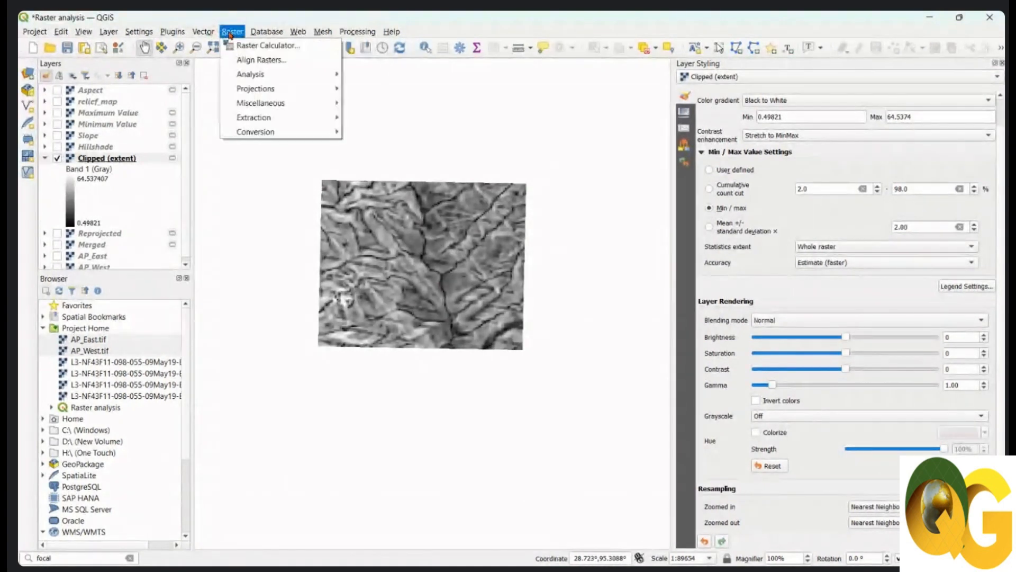
pyautogui.moveTo(257, 136)
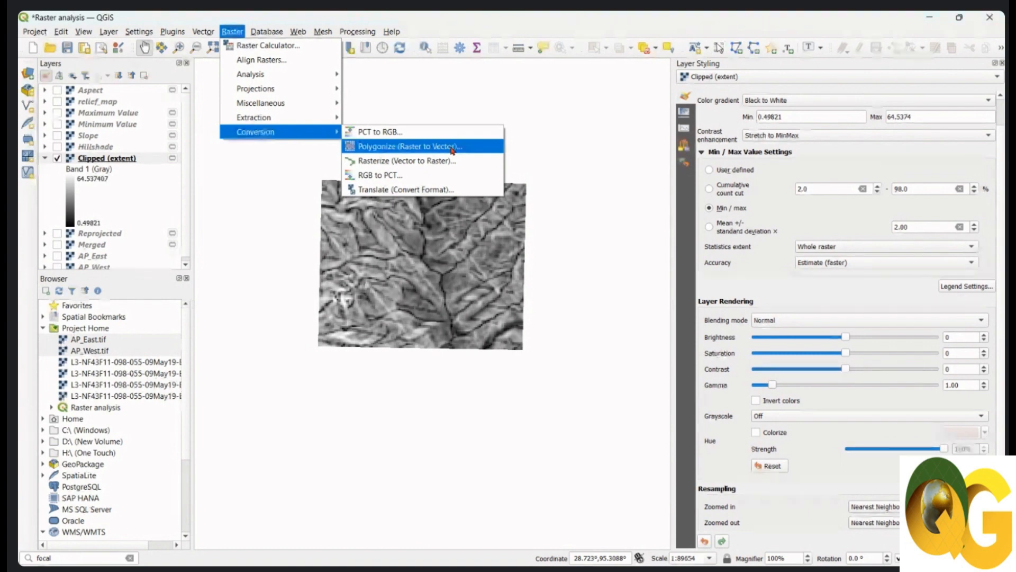
pyautogui.click(451, 149)
pyautogui.click(452, 151)
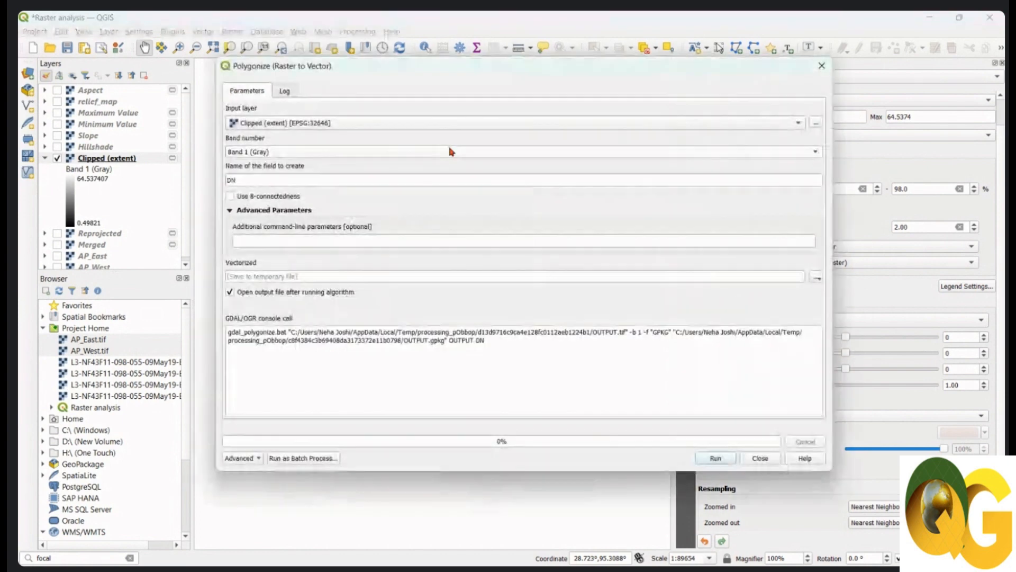
pyautogui.click(353, 122)
pyautogui.click(356, 123)
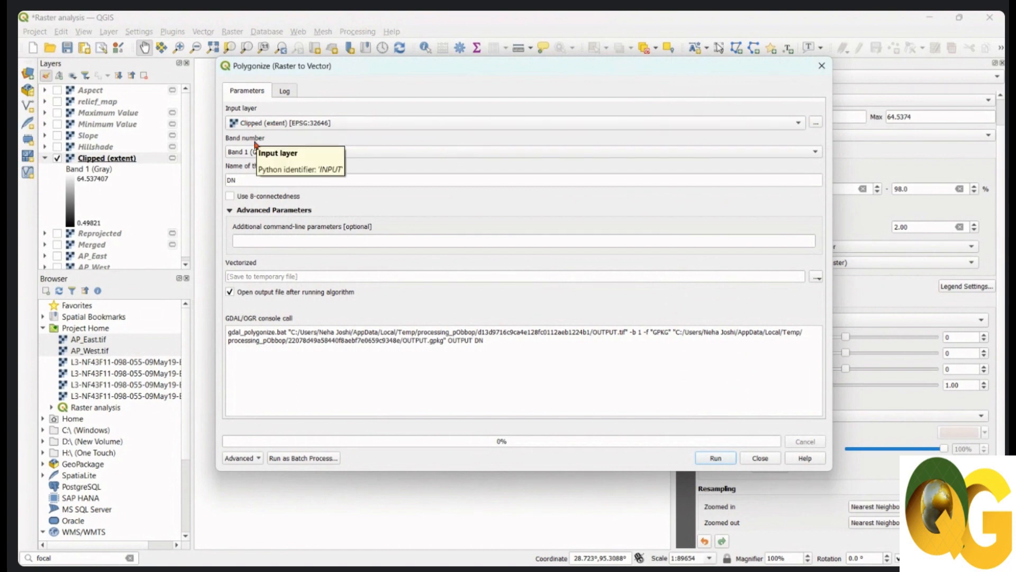
pyautogui.moveTo(254, 179); pyautogui.dragTo(220, 178)
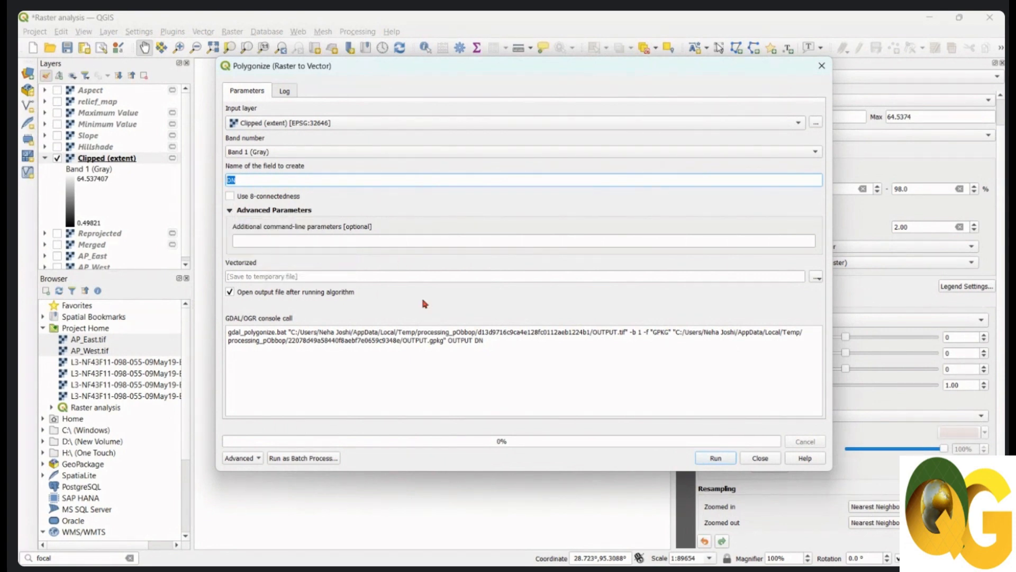
# - Run Polygonize to a temporary vector layer, close the tool, and inspect the generated polygons
pyautogui.click(716, 459)
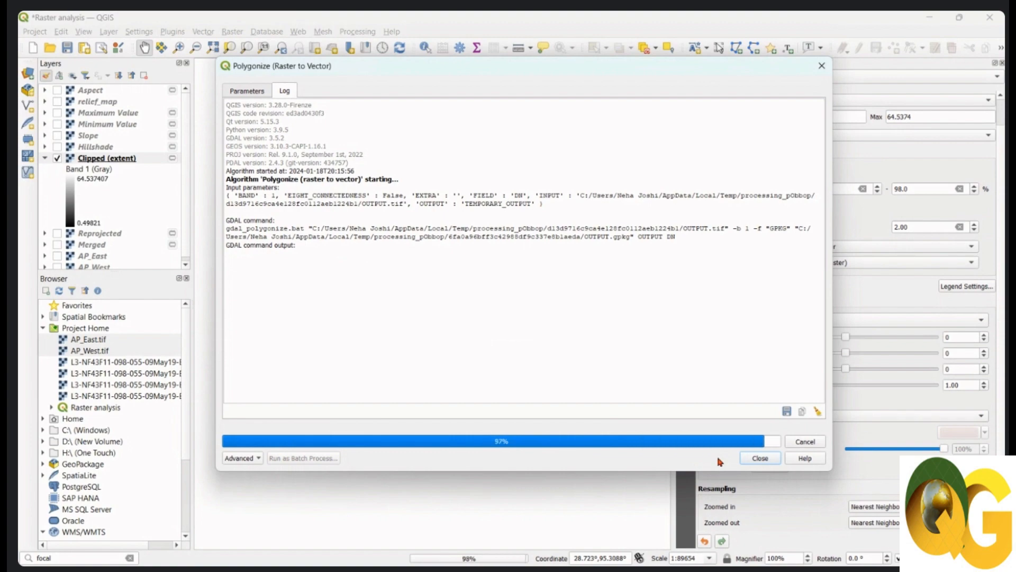
pyautogui.click(757, 458)
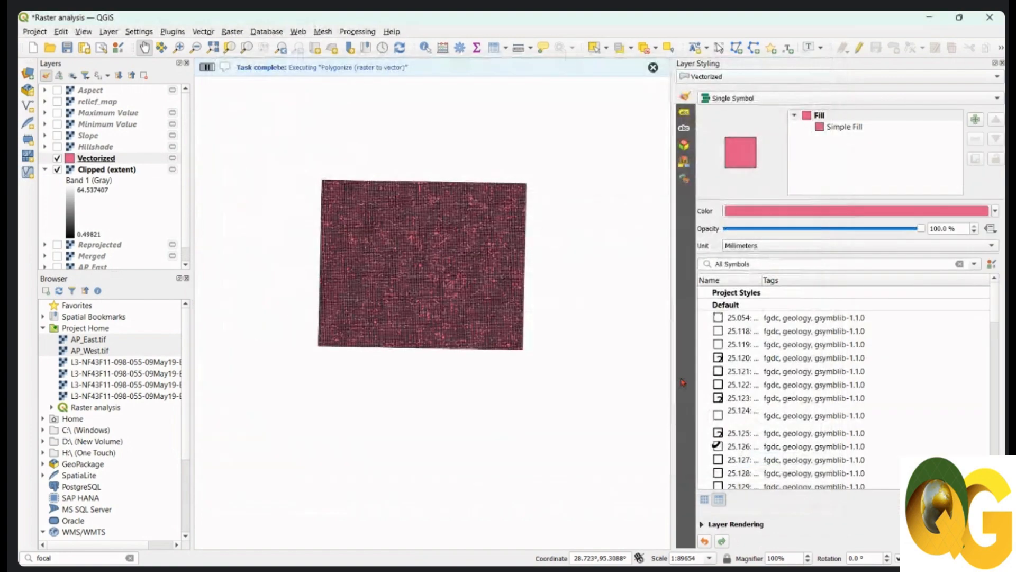
pyautogui.scroll(2, 455, 275)
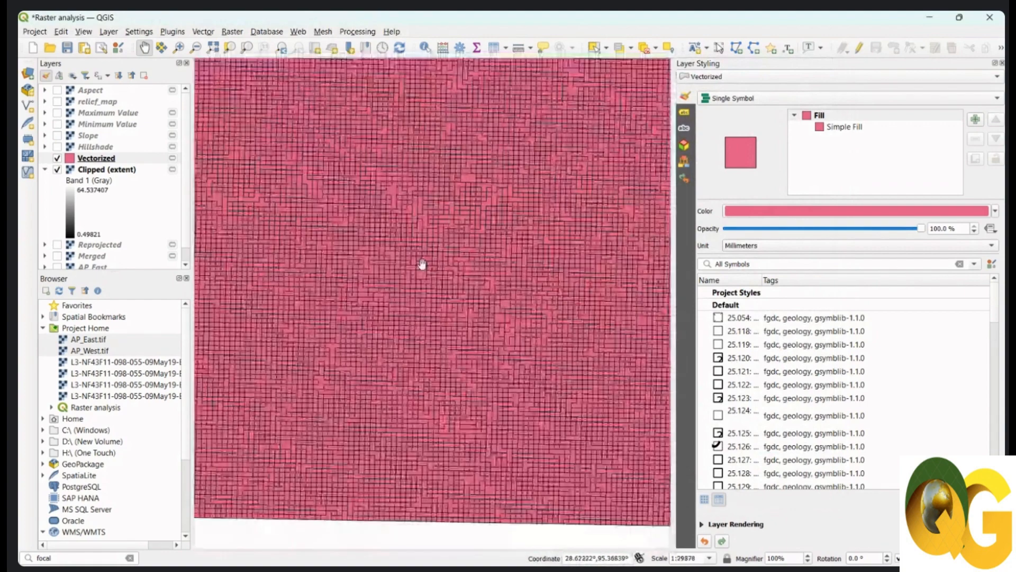
pyautogui.moveTo(478, 219); pyautogui.dragTo(466, 222)
pyautogui.scroll(-2, 465, 222)
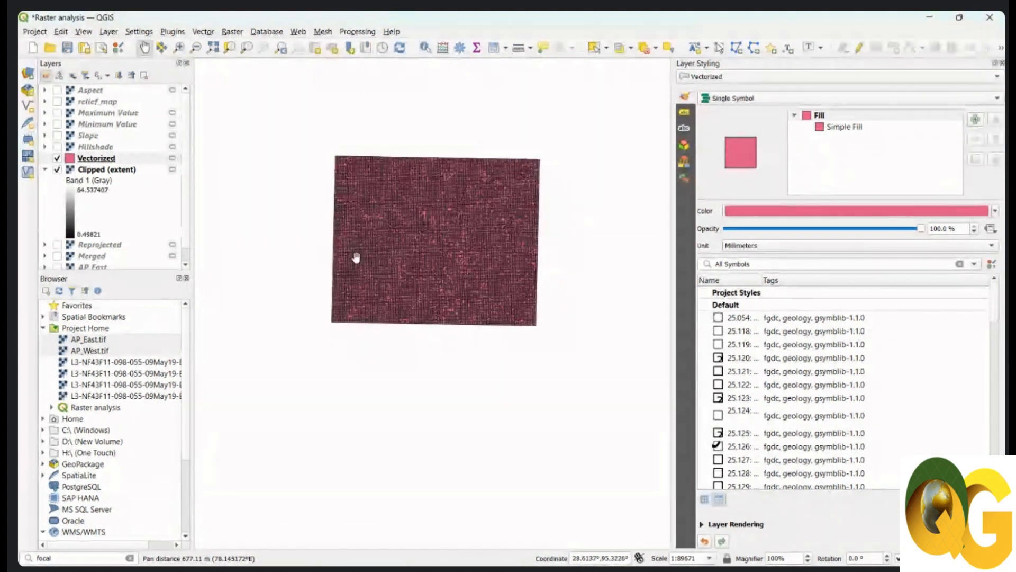
pyautogui.moveTo(424, 234); pyautogui.dragTo(411, 241)
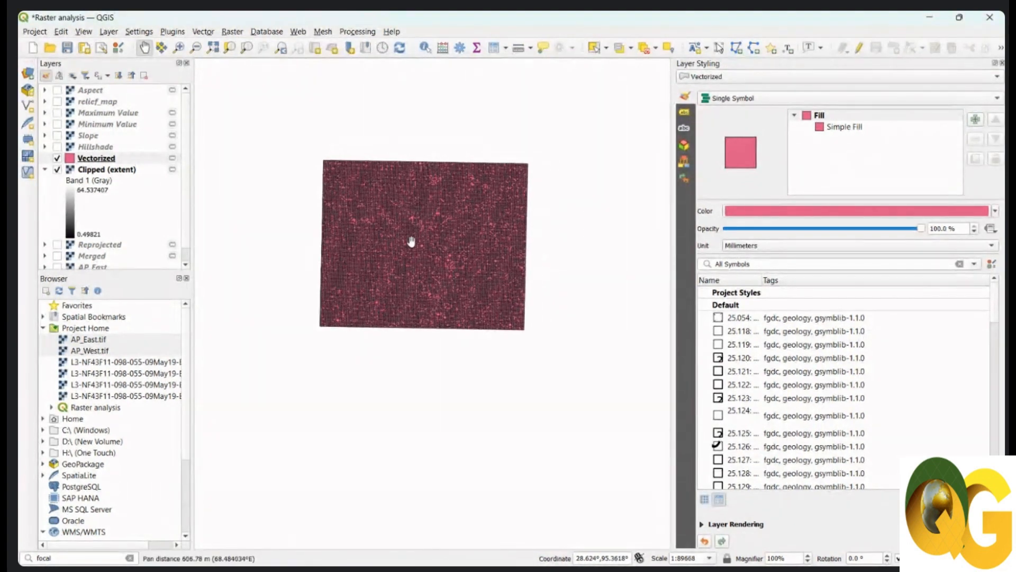
# - Open the Vectorized layer's attribute table and look through the fid and DN values of its features
pyautogui.click(114, 159)
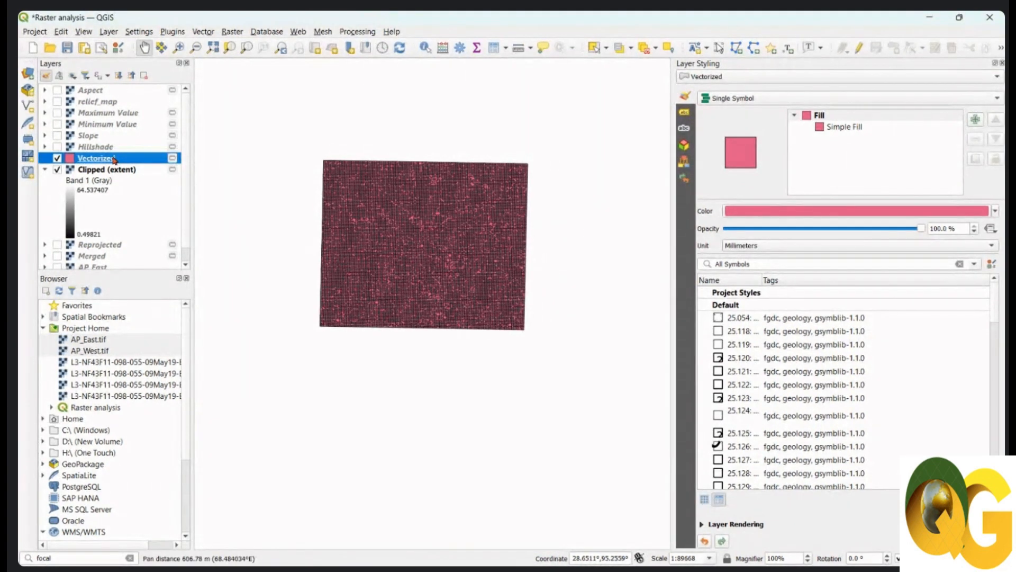
pyautogui.click(493, 48)
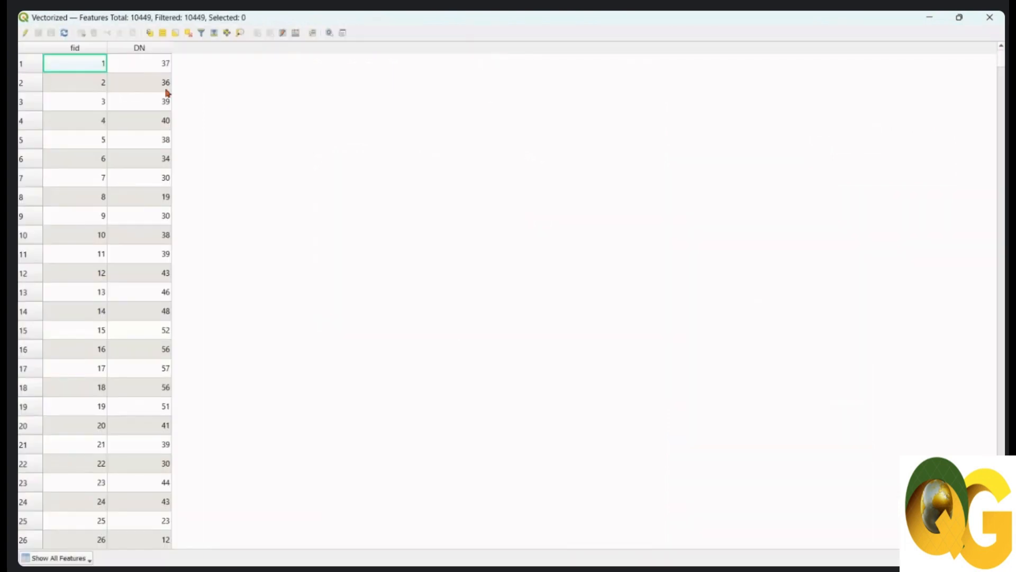
pyautogui.scroll(-2, 135, 90)
pyautogui.scroll(-17, 135, 90)
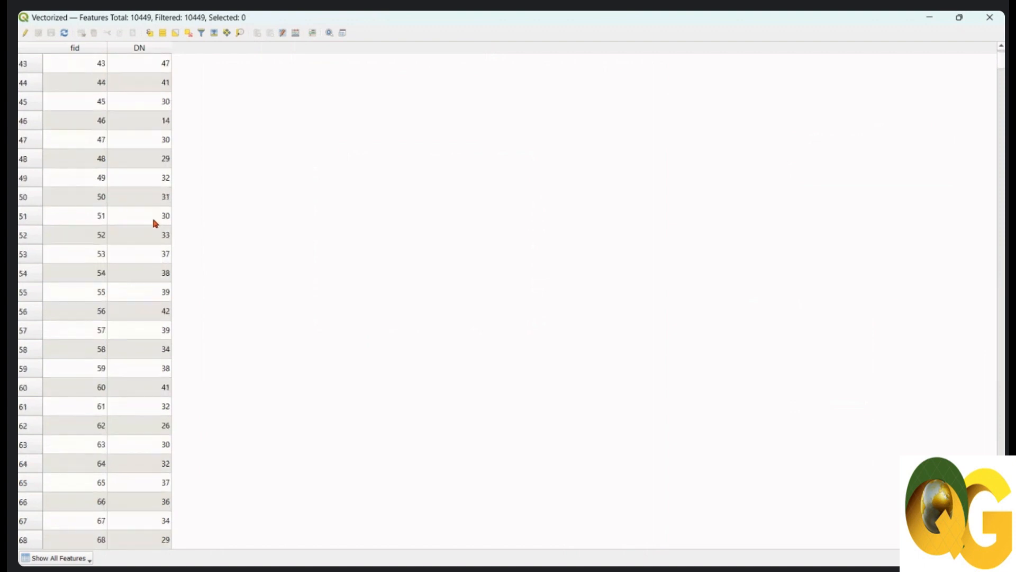
pyautogui.scroll(-15, 155, 226)
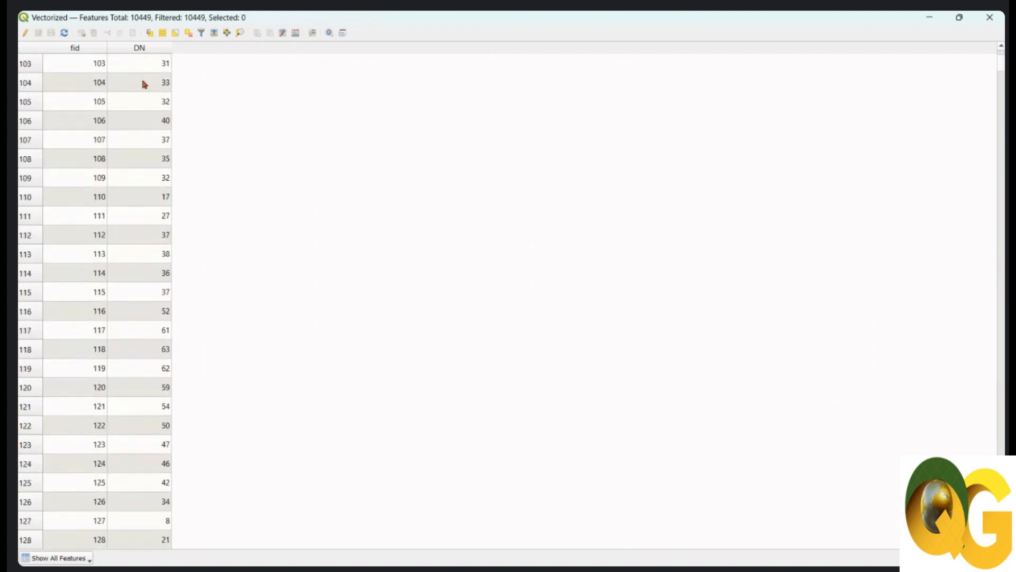
# - Sort the attribute table by DN to examine the lowest and highest values, restore the fid order, and close the table
pyautogui.click(154, 50)
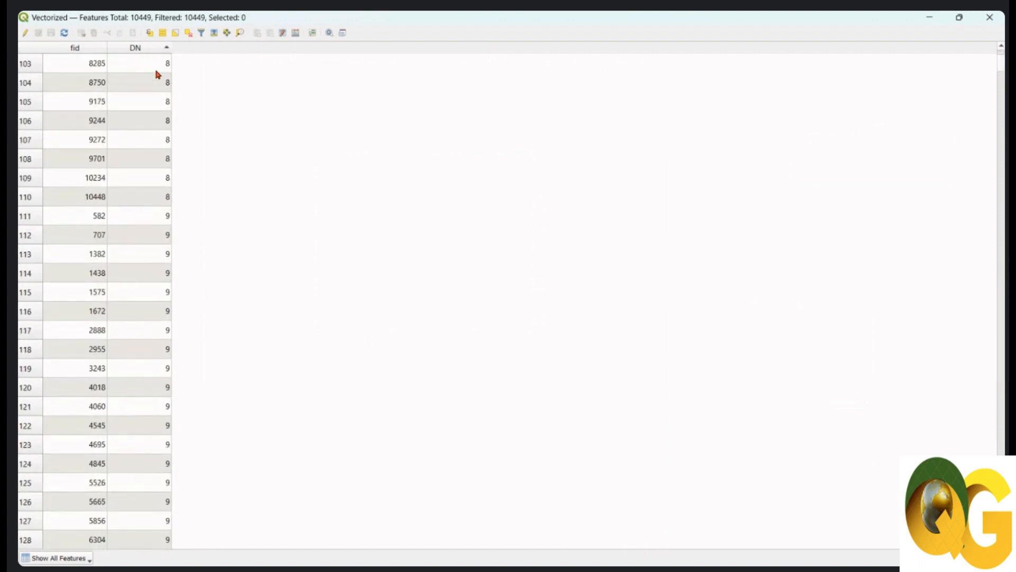
pyautogui.scroll(-5, 157, 74)
pyautogui.scroll(11, 158, 74)
pyautogui.scroll(17, 157, 74)
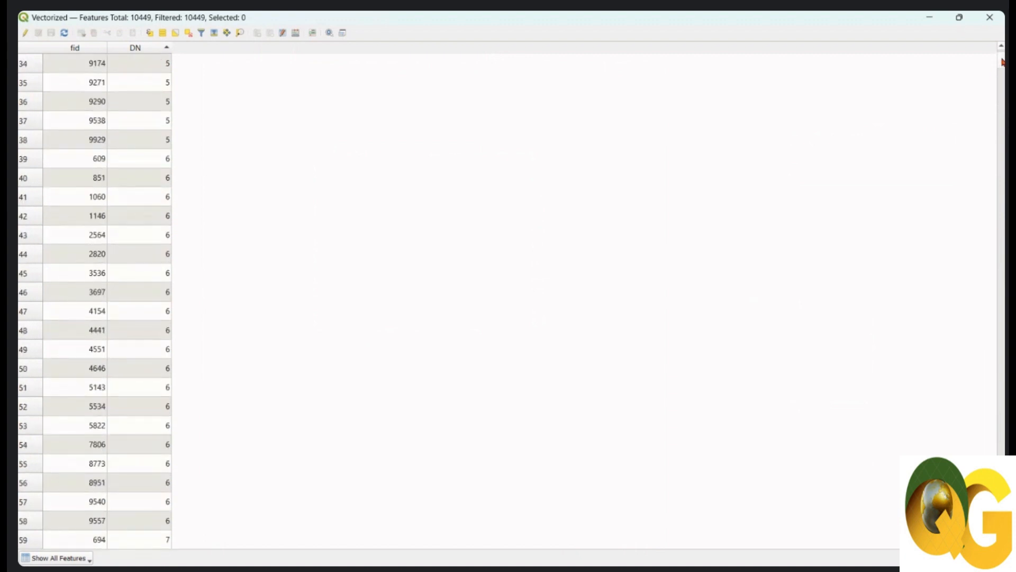
pyautogui.moveTo(1002, 61); pyautogui.dragTo(1002, 543)
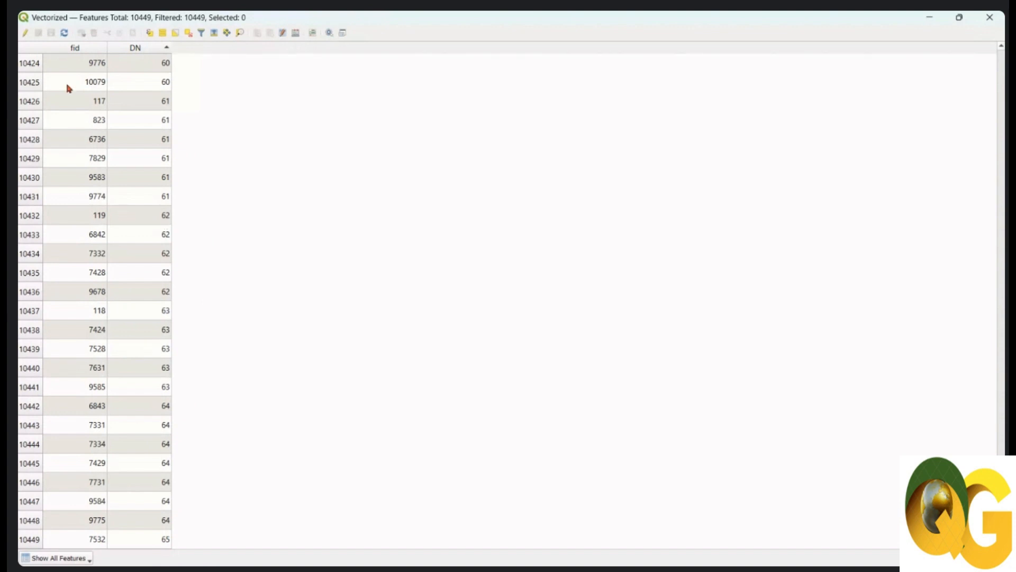
pyautogui.click(94, 49)
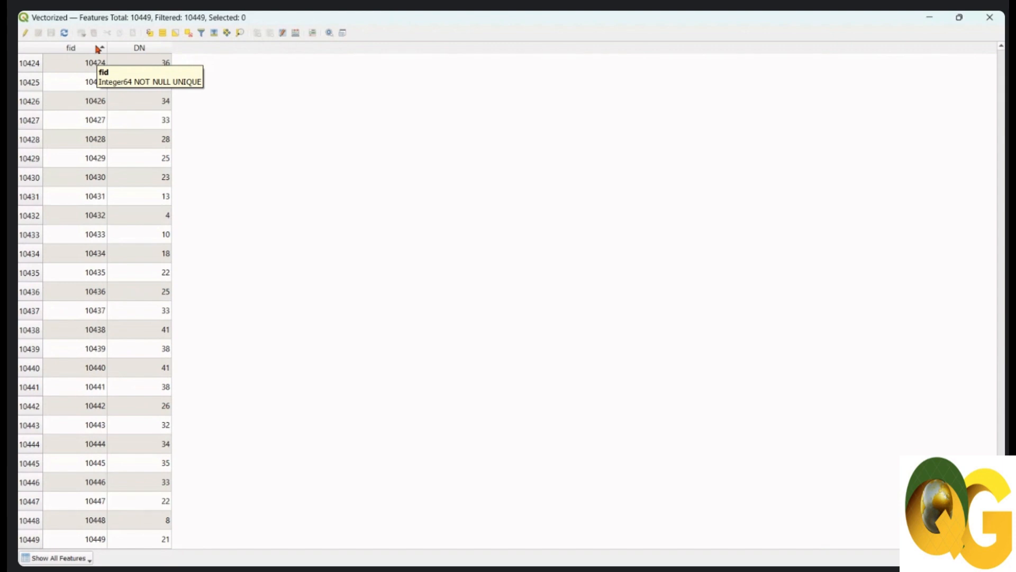
pyautogui.click(990, 17)
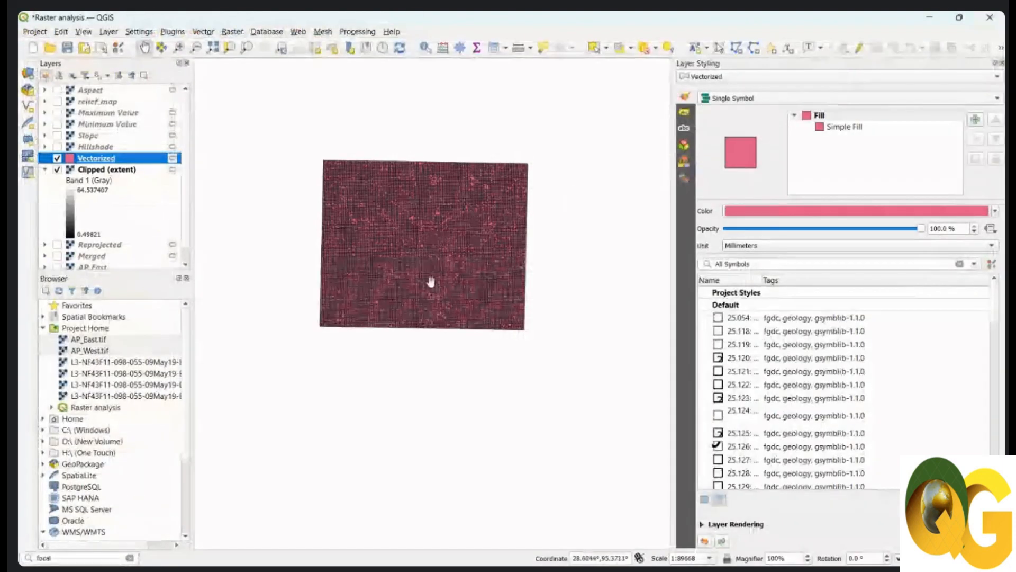
# - Style the Vectorized layer as Graduated on the DN field, classify it in Equal Count (Quantile) mode, and inspect the coloured polygons
pyautogui.moveTo(447, 274); pyautogui.dragTo(446, 289)
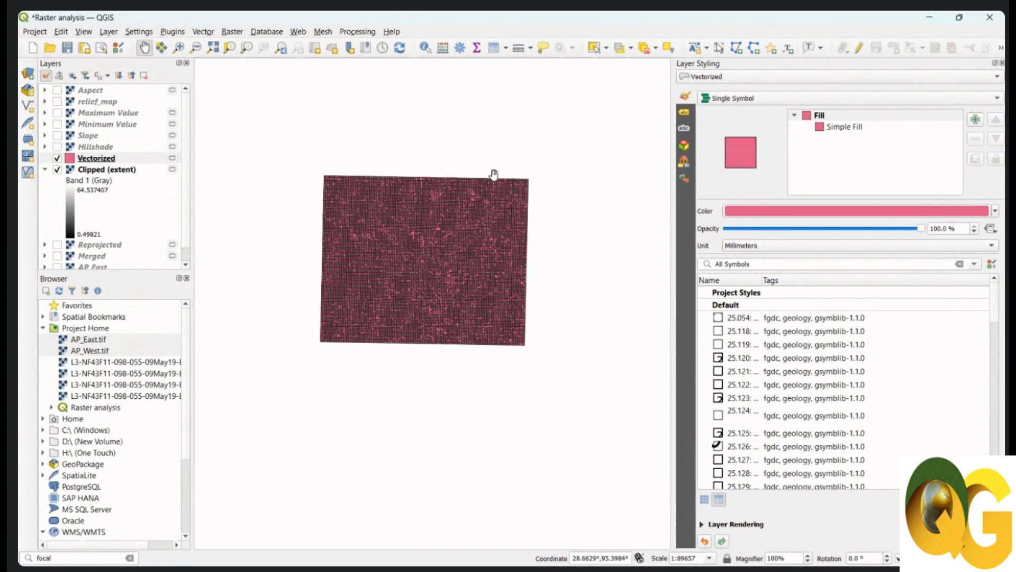
pyautogui.click(768, 99)
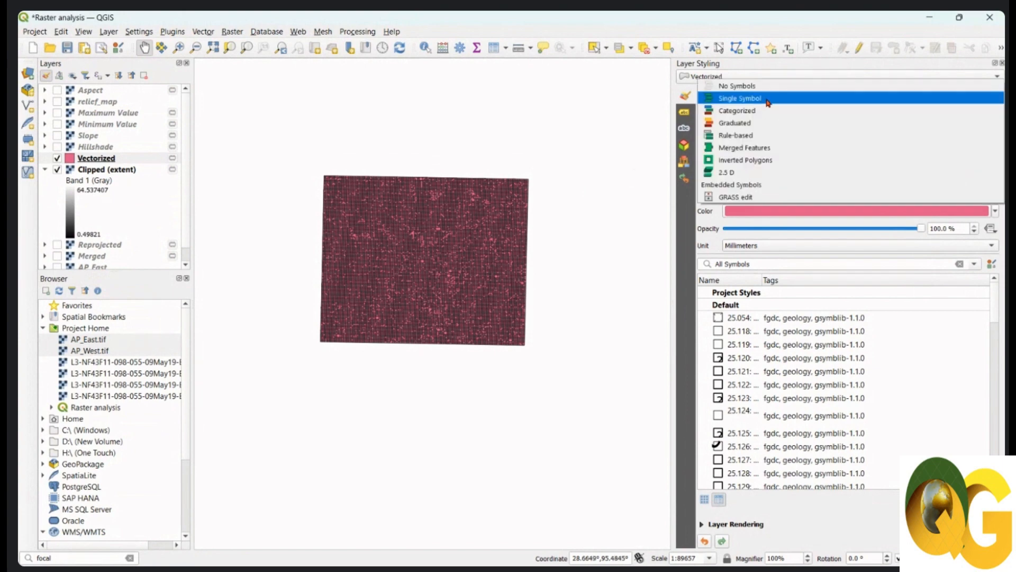
pyautogui.click(758, 129)
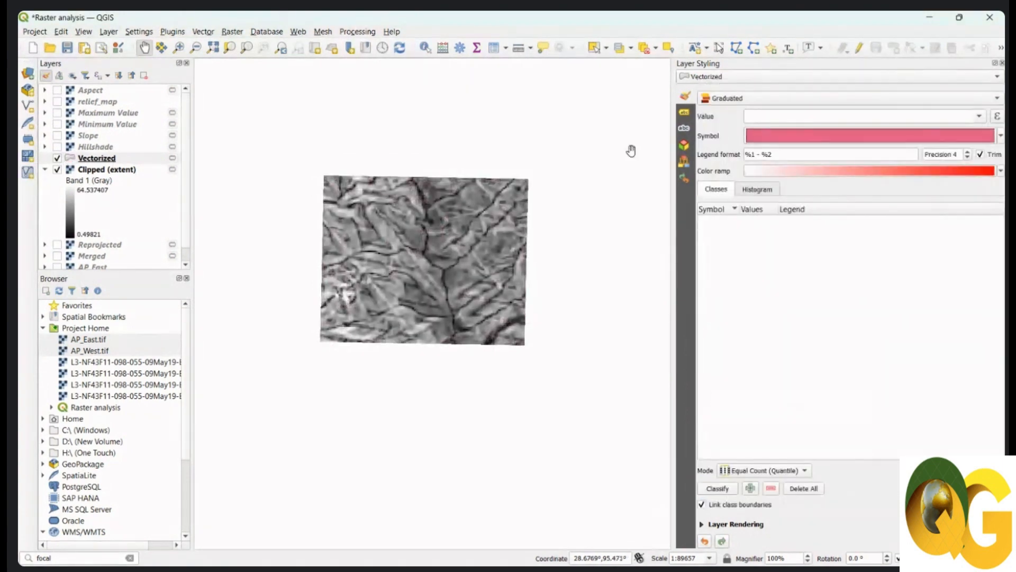
pyautogui.click(980, 116)
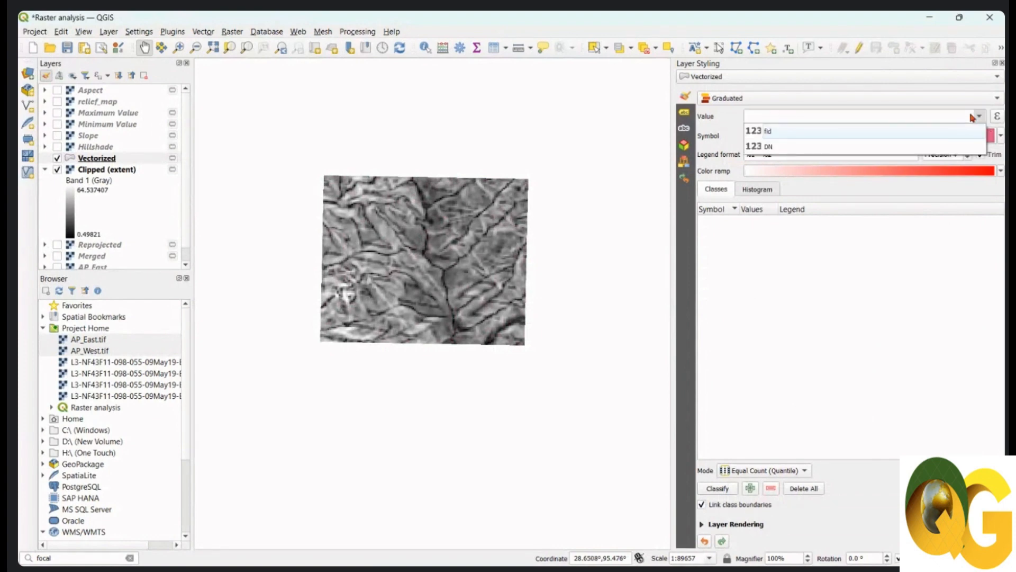
pyautogui.click(853, 140)
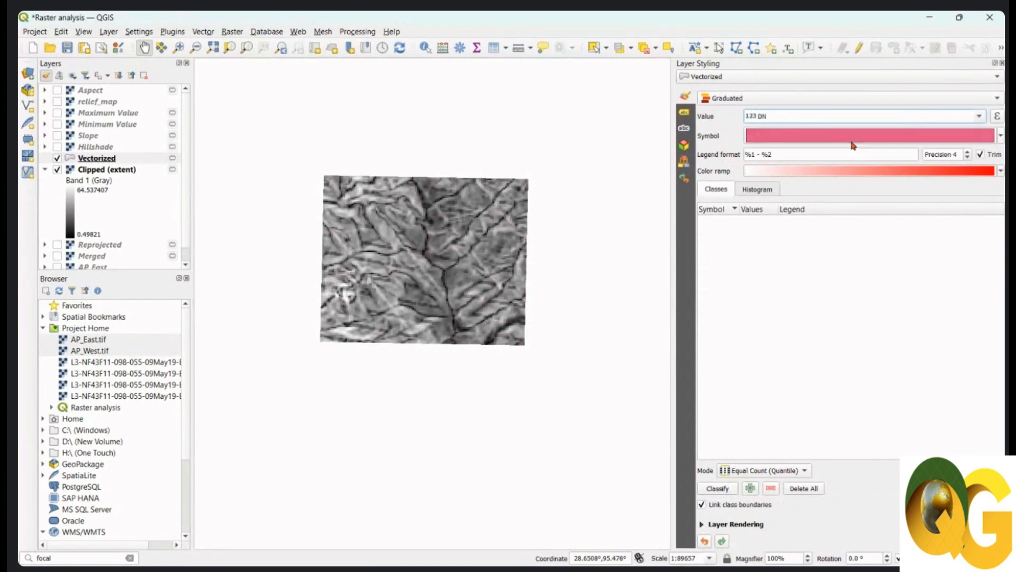
pyautogui.click(805, 98)
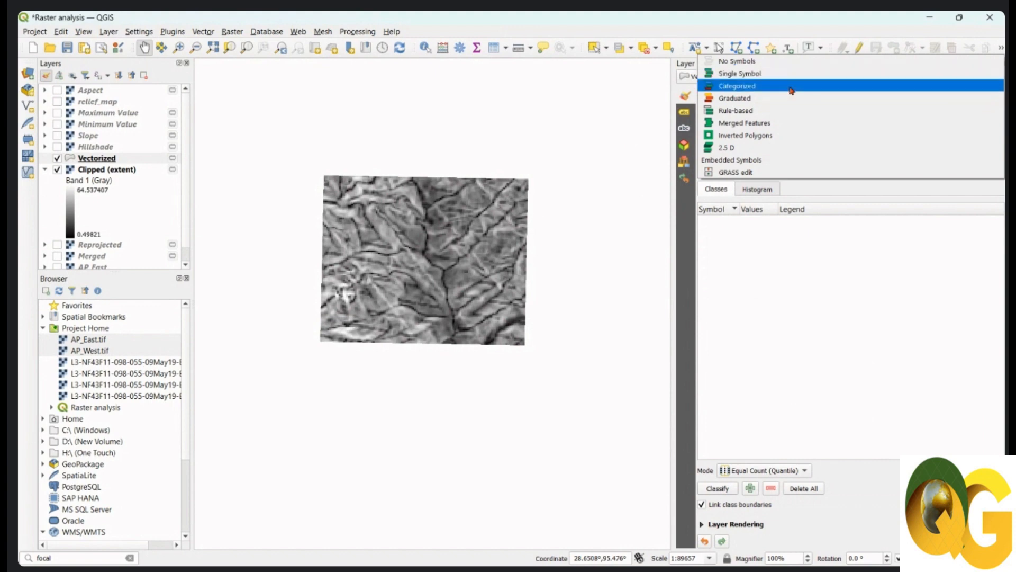
pyautogui.click(785, 100)
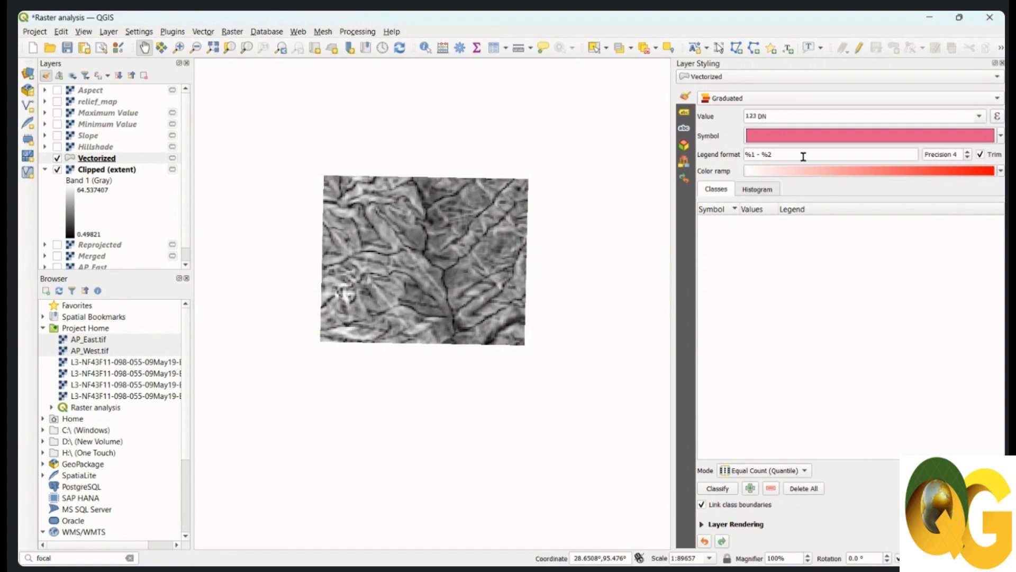
pyautogui.click(718, 489)
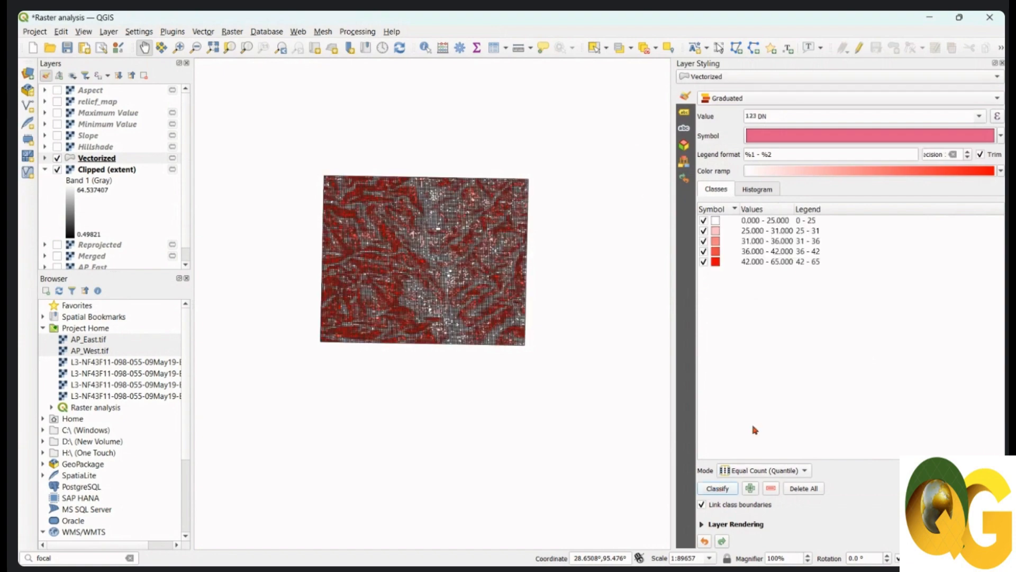
pyautogui.scroll(2, 412, 254)
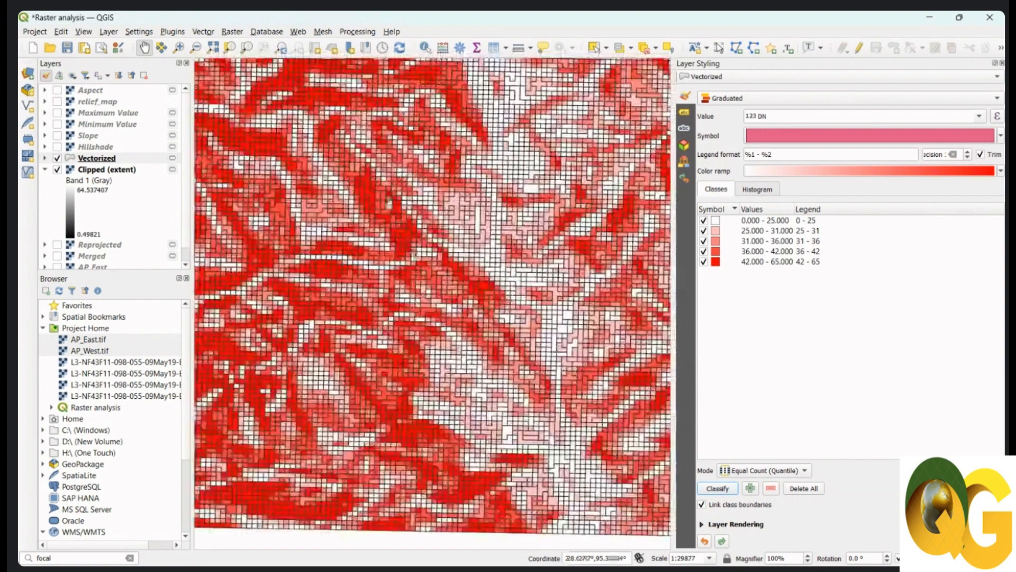
pyautogui.scroll(-2, 408, 206)
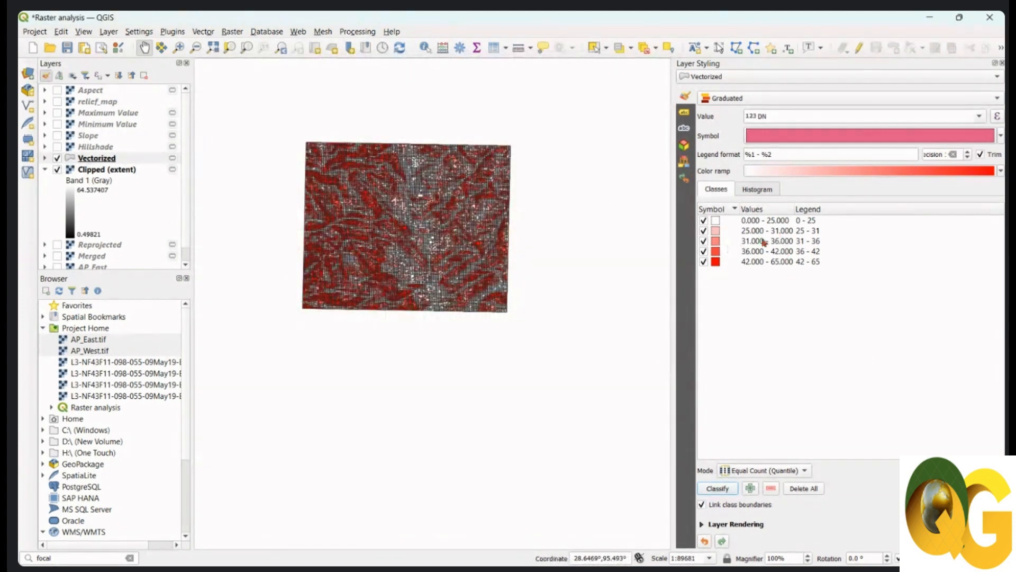
# - Load the DN histogram, move the class break at 42 up to about 47.7, shift the break at 25 lower, and return to the class list
pyautogui.click(758, 190)
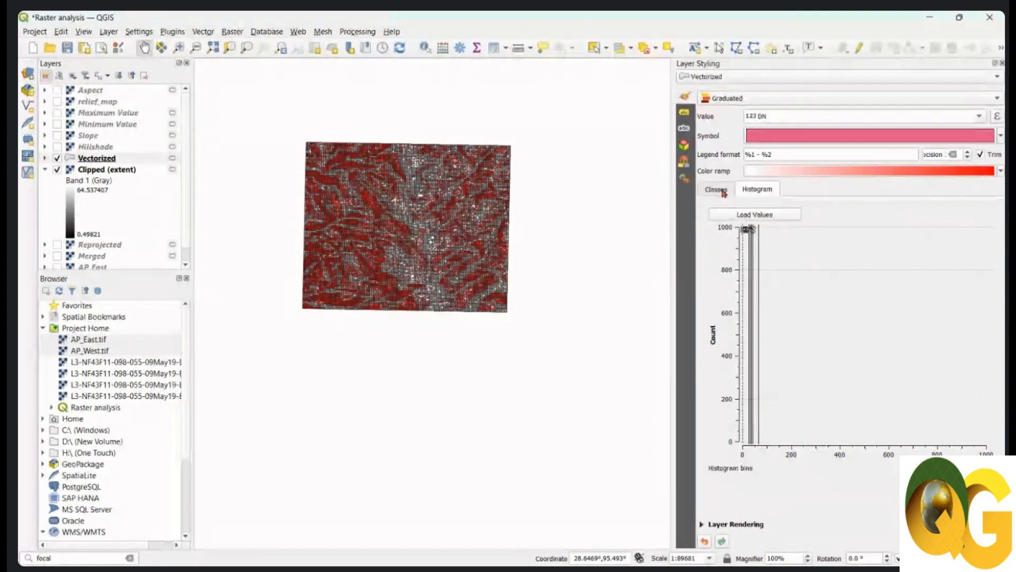
pyautogui.click(752, 215)
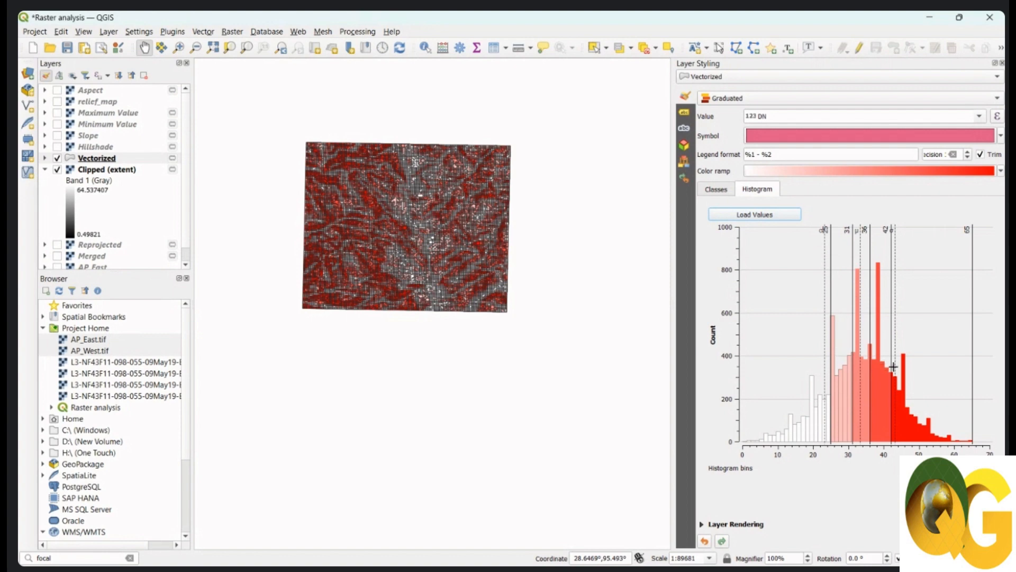
pyautogui.moveTo(894, 366); pyautogui.dragTo(911, 365)
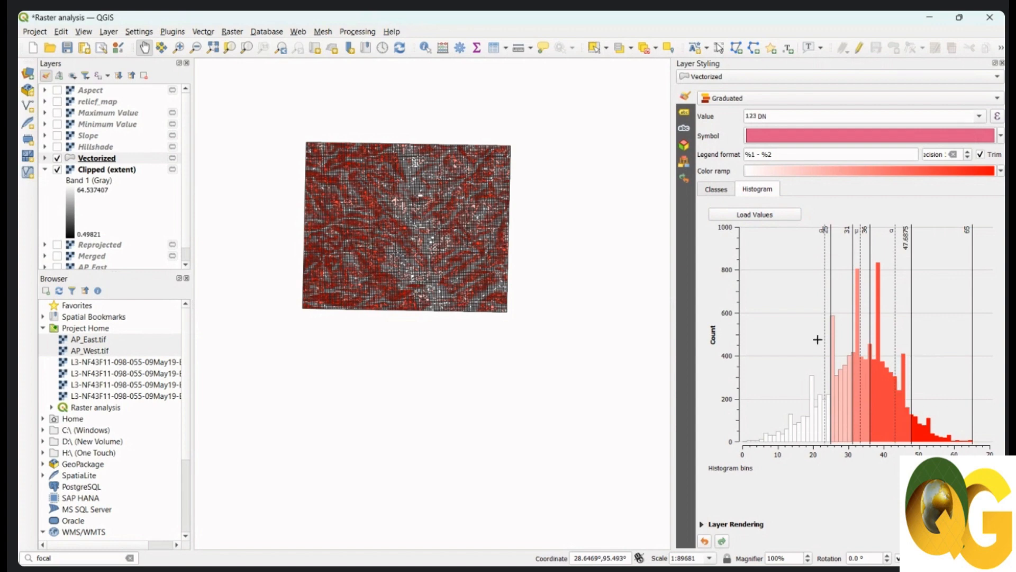
pyautogui.moveTo(825, 329); pyautogui.dragTo(806, 333)
pyautogui.click(725, 190)
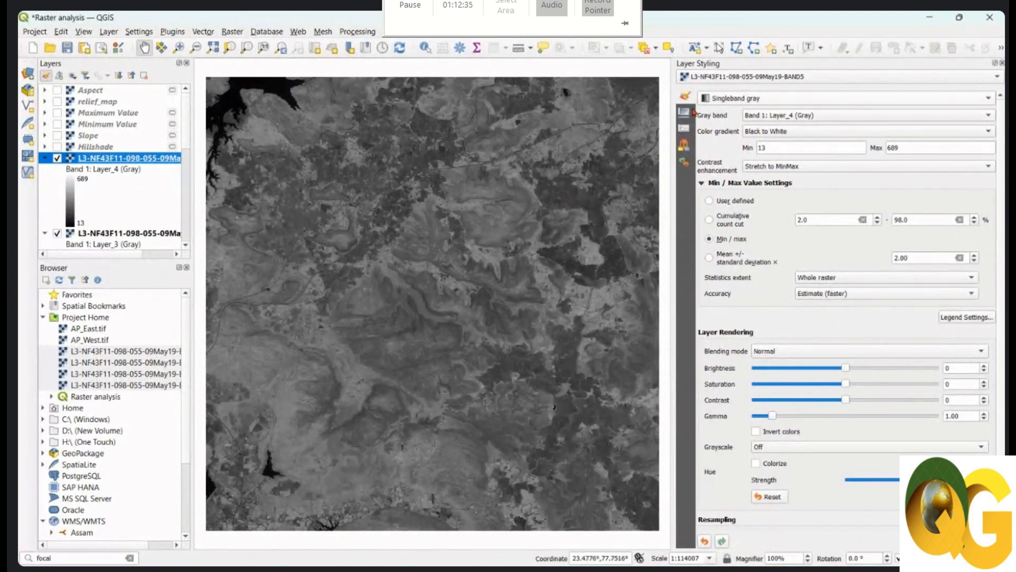
pyautogui.scroll(-2, 89, 224)
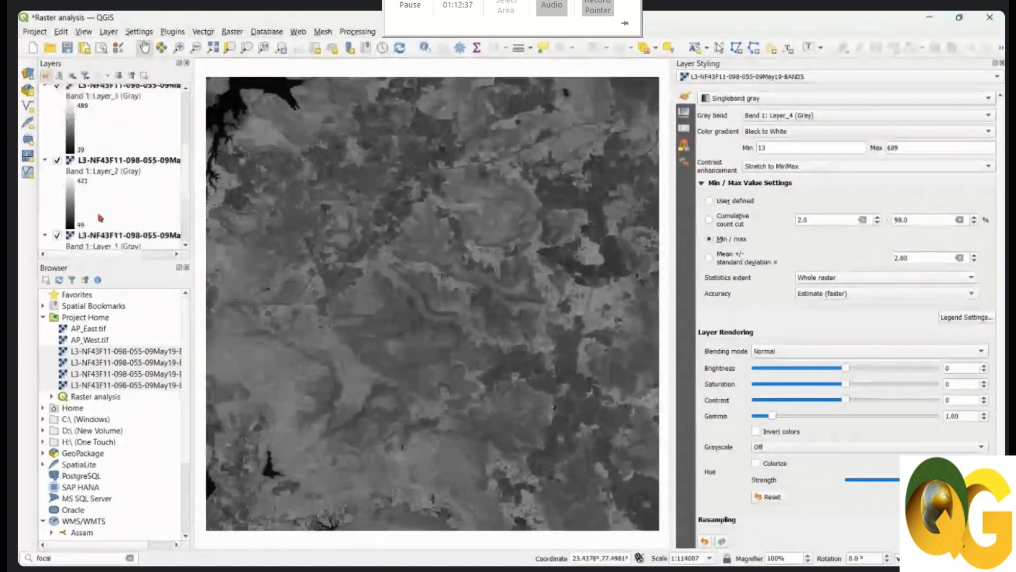
pyautogui.scroll(2, 101, 218)
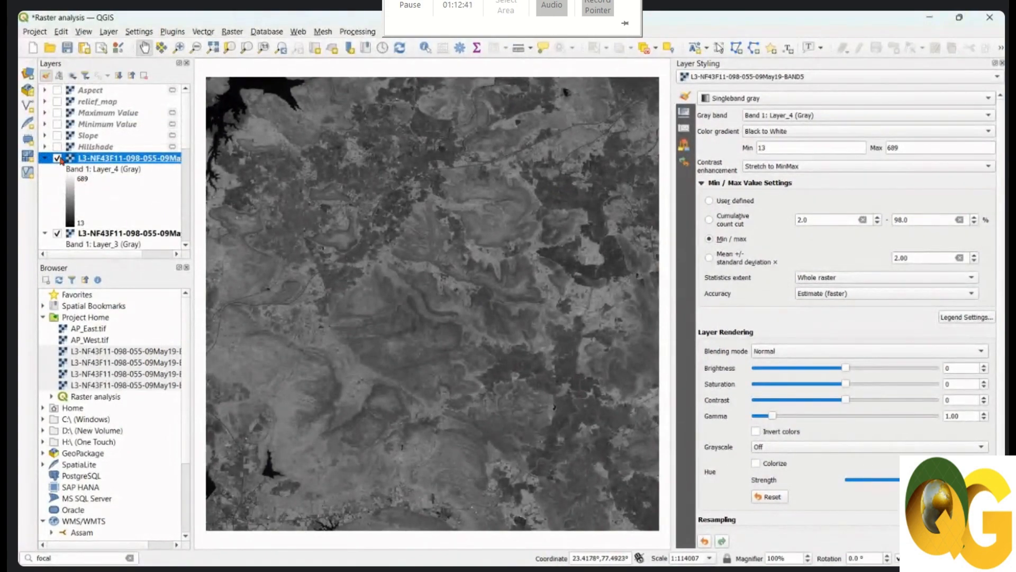
pyautogui.click(57, 159)
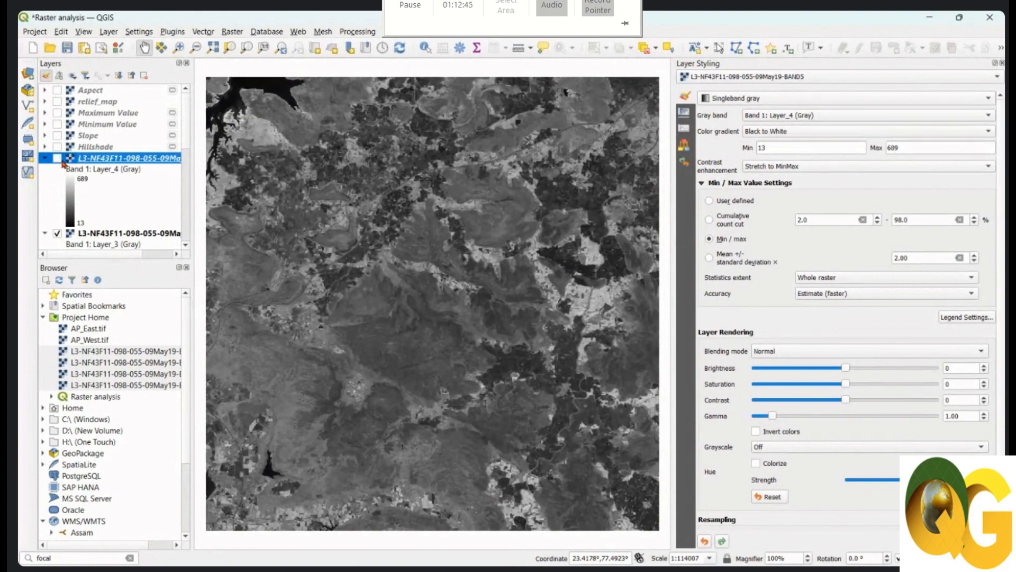
pyautogui.click(239, 33)
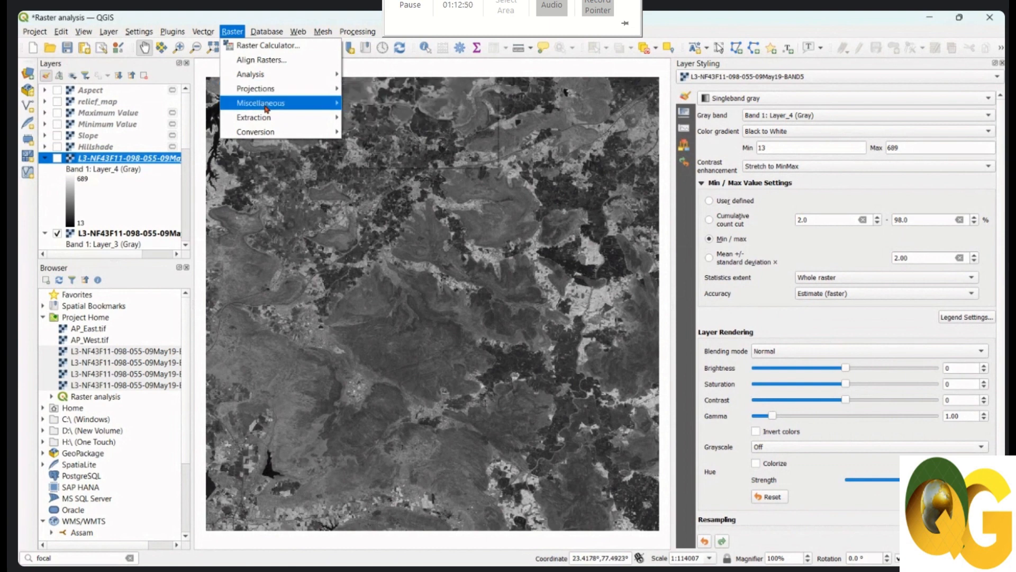
pyautogui.moveTo(267, 109)
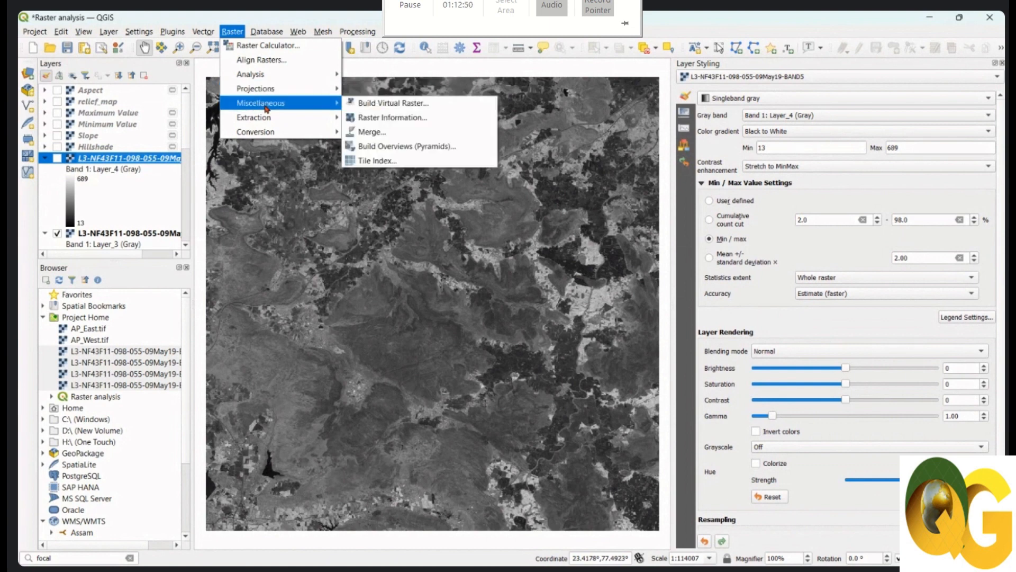
pyautogui.click(393, 104)
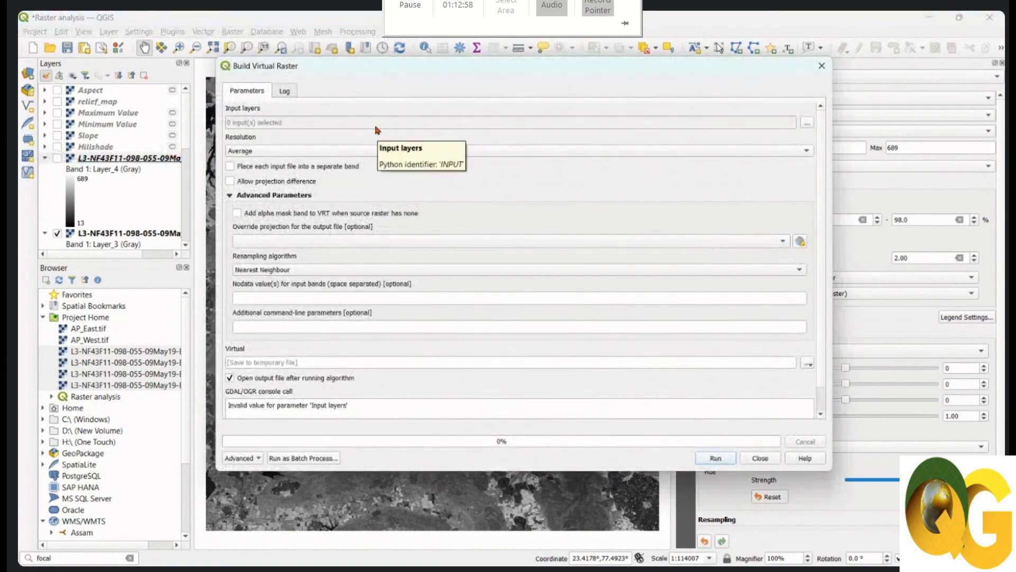
pyautogui.click(806, 122)
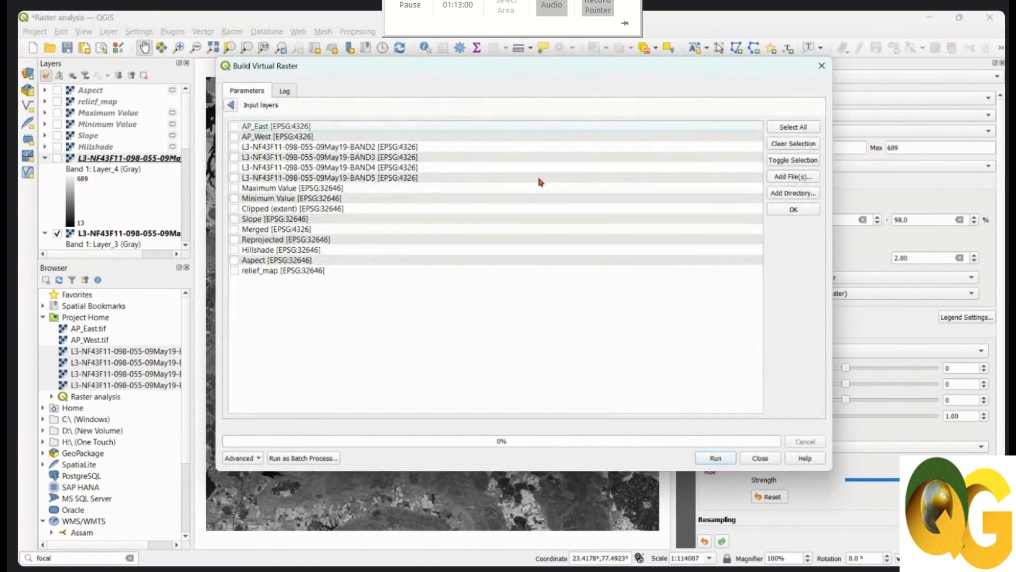
pyautogui.click(238, 148)
pyautogui.click(235, 158)
pyautogui.click(235, 167)
pyautogui.click(235, 178)
pyautogui.click(232, 105)
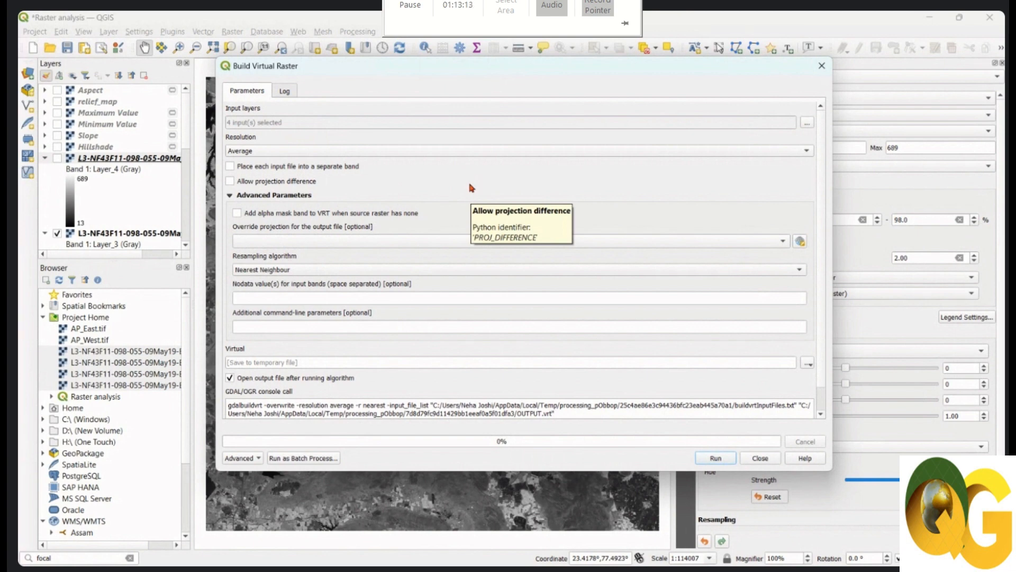
# - Keep the resolution at Average, place each input file into a separate band, and review the GDAL/OGR console call
pyautogui.click(299, 154)
pyautogui.click(300, 152)
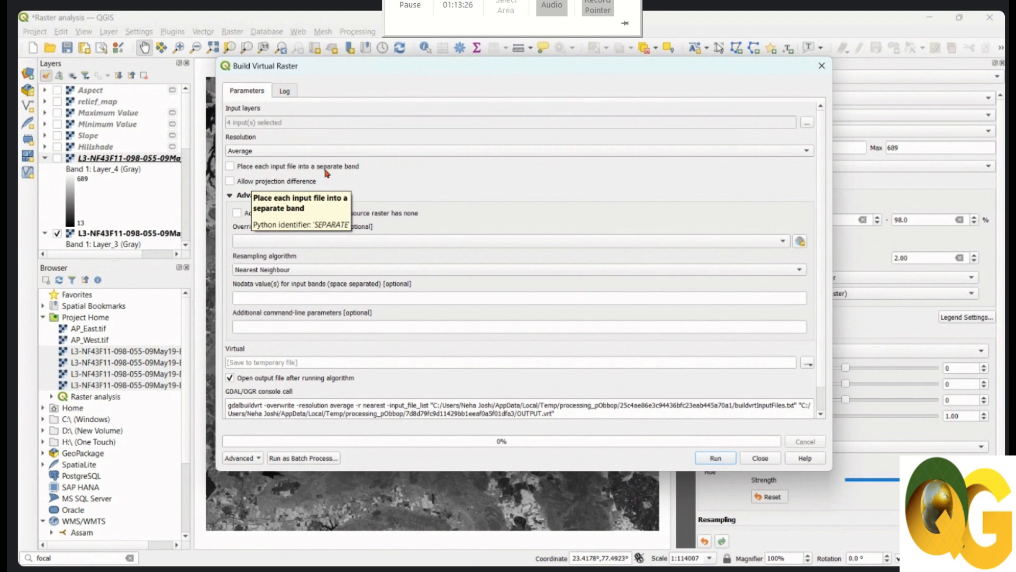
pyautogui.click(231, 167)
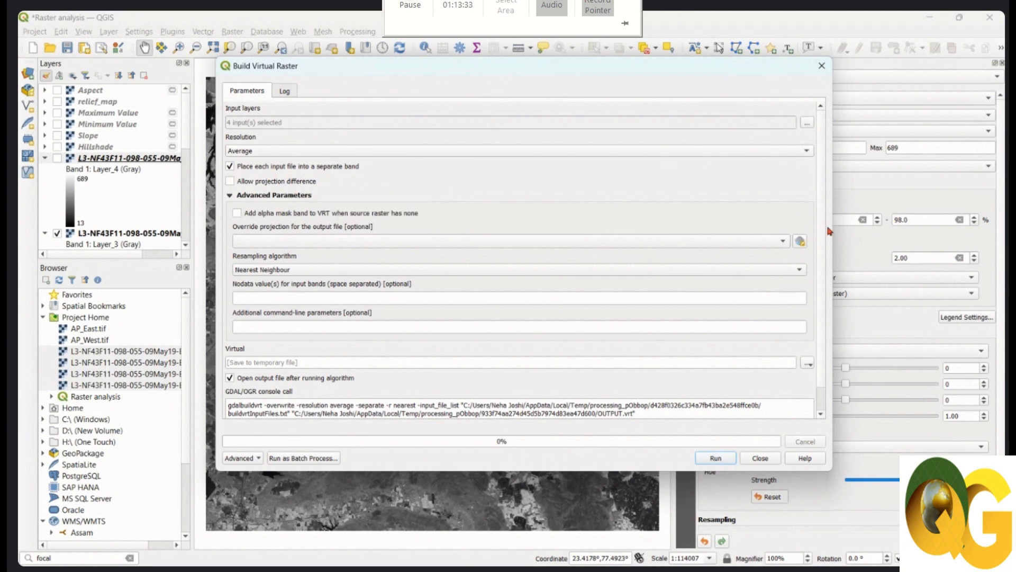
pyautogui.scroll(-1, 824, 238)
pyautogui.scroll(-2, 825, 238)
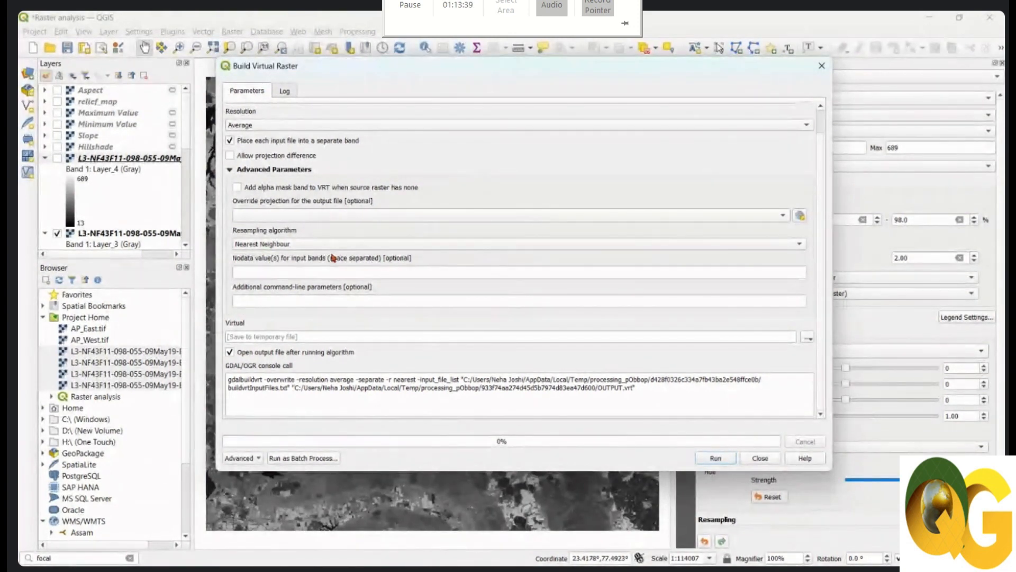
pyautogui.moveTo(631, 387); pyautogui.dragTo(227, 380)
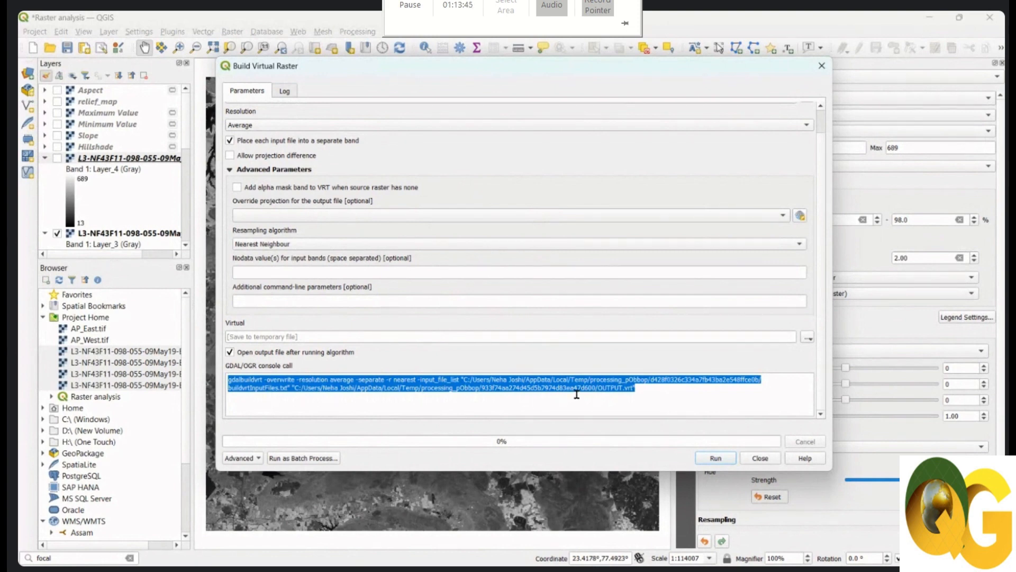
# - Build the virtual raster from the four band layers as a temporary output and close the tool
pyautogui.click(716, 459)
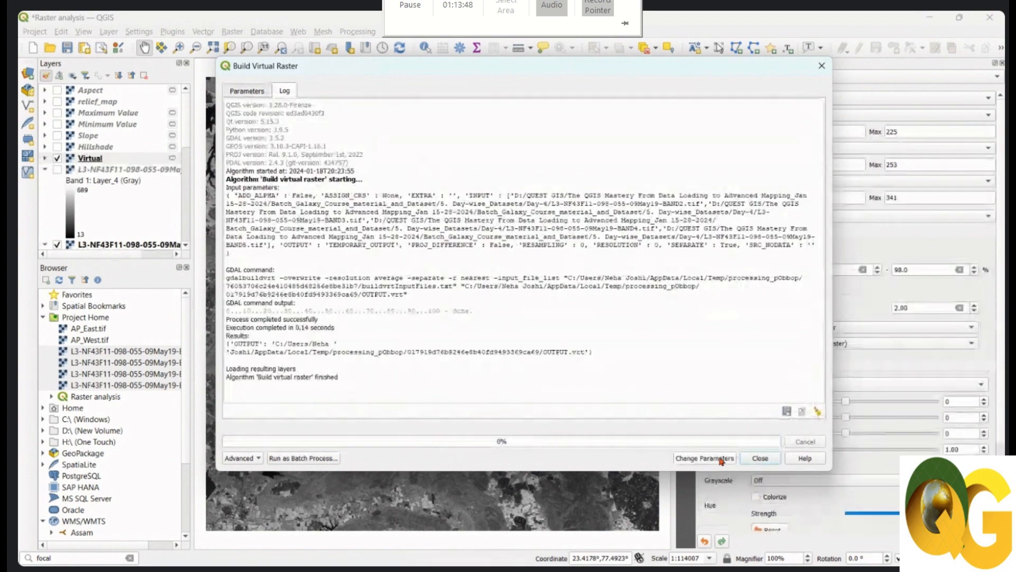
pyautogui.click(761, 458)
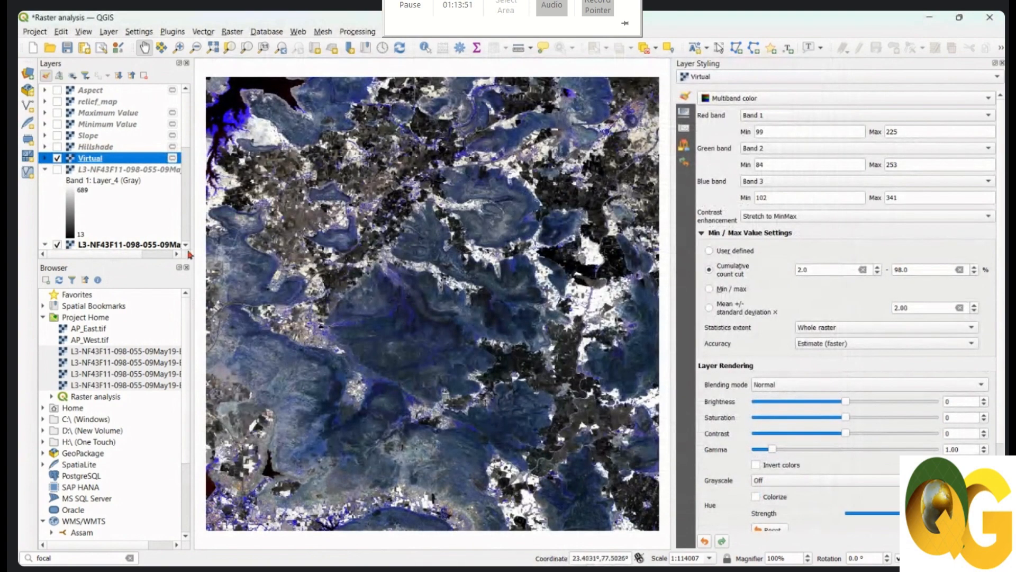
# - Hide the BAND4, BAND3 and BAND2 source layers and collapse the legends of the band layers
pyautogui.scroll(-3, 114, 167)
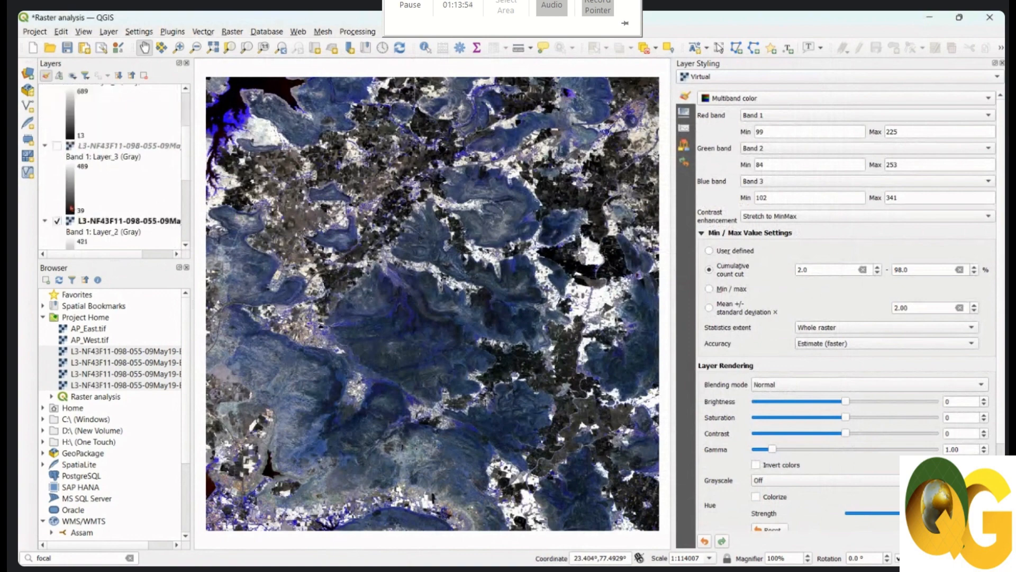
pyautogui.click(57, 221)
pyautogui.scroll(-3, 59, 223)
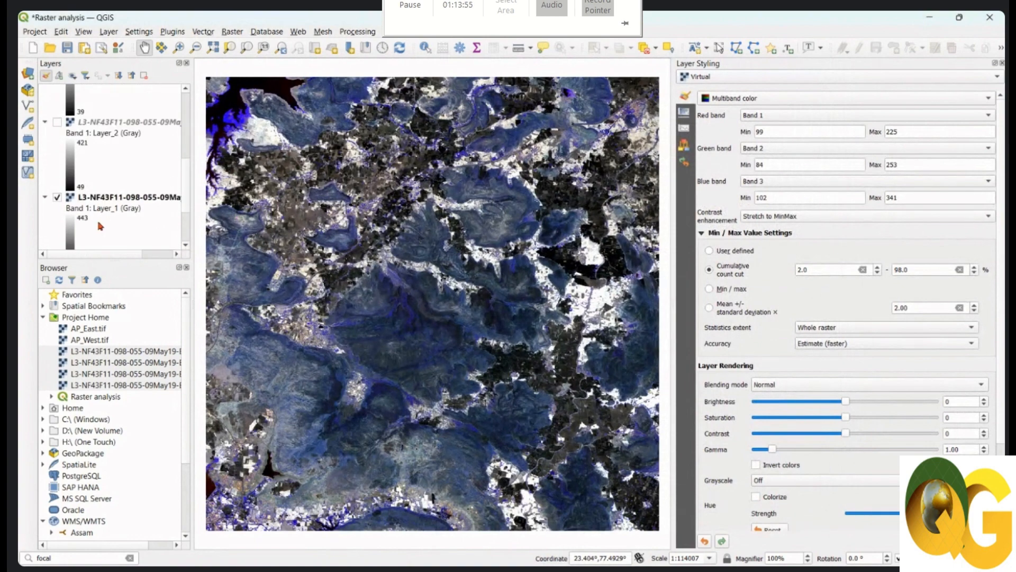
pyautogui.click(57, 198)
pyautogui.scroll(6, 85, 185)
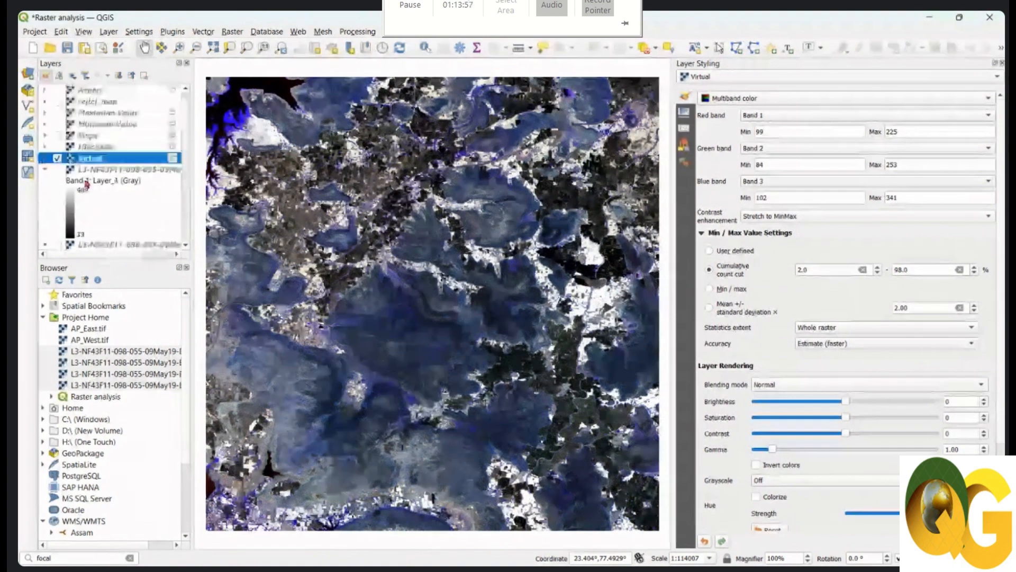
pyautogui.click(45, 168)
pyautogui.click(45, 181)
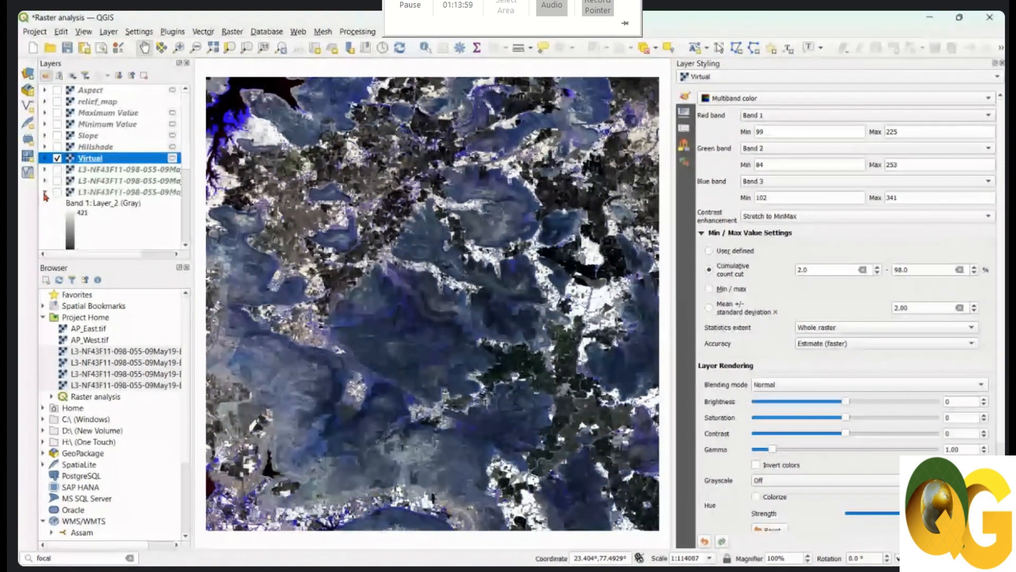
pyautogui.click(45, 194)
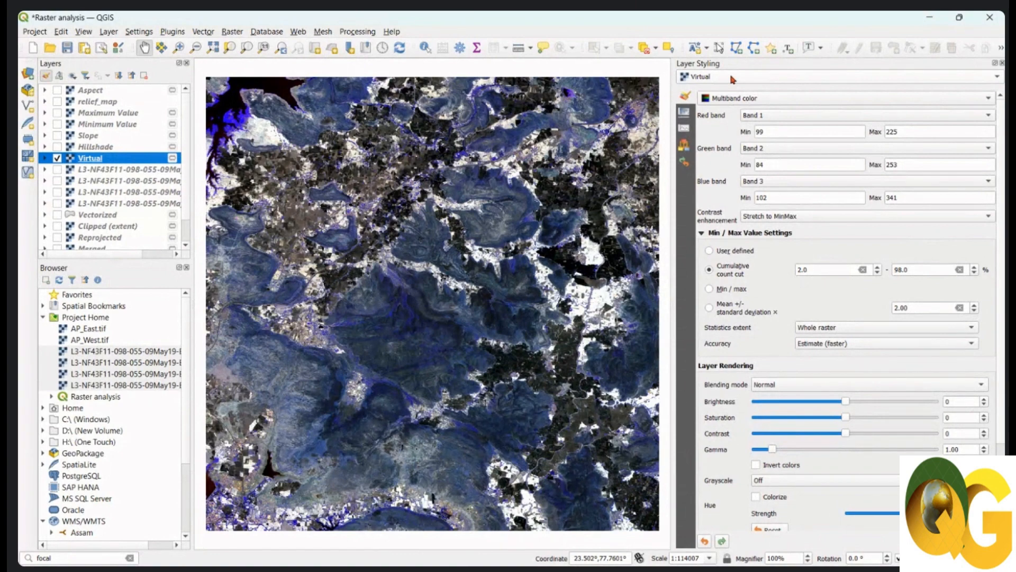
# - Keep the Virtual layer as Multiband color and assign Band 3 to red and Band 1 to blue
pyautogui.click(778, 100)
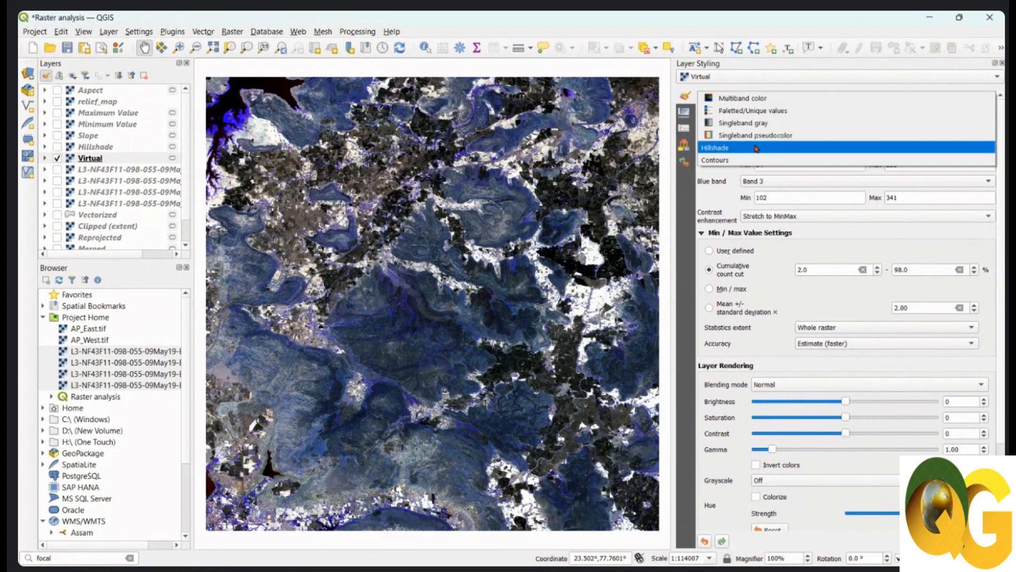
pyautogui.click(767, 103)
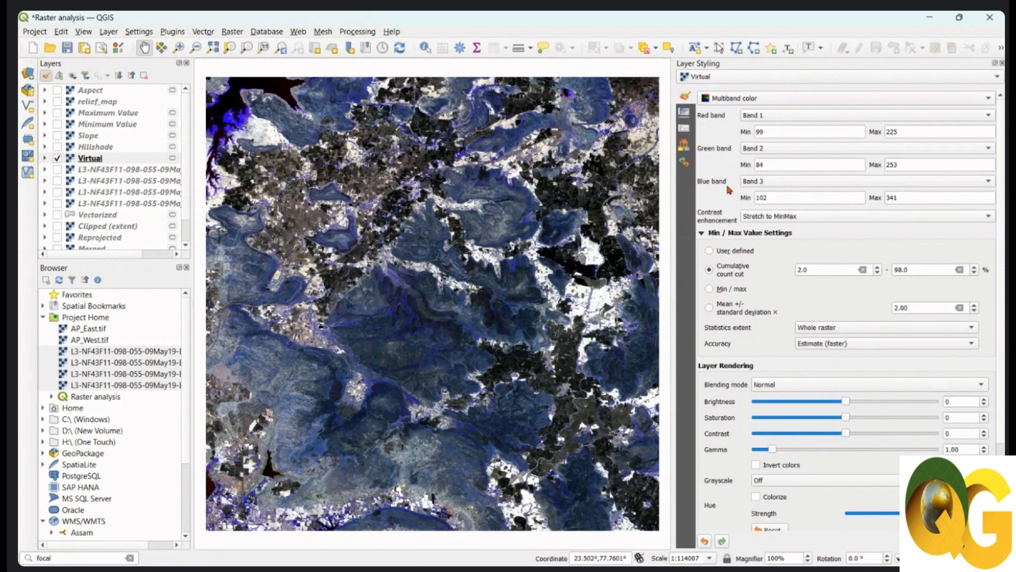
pyautogui.click(788, 115)
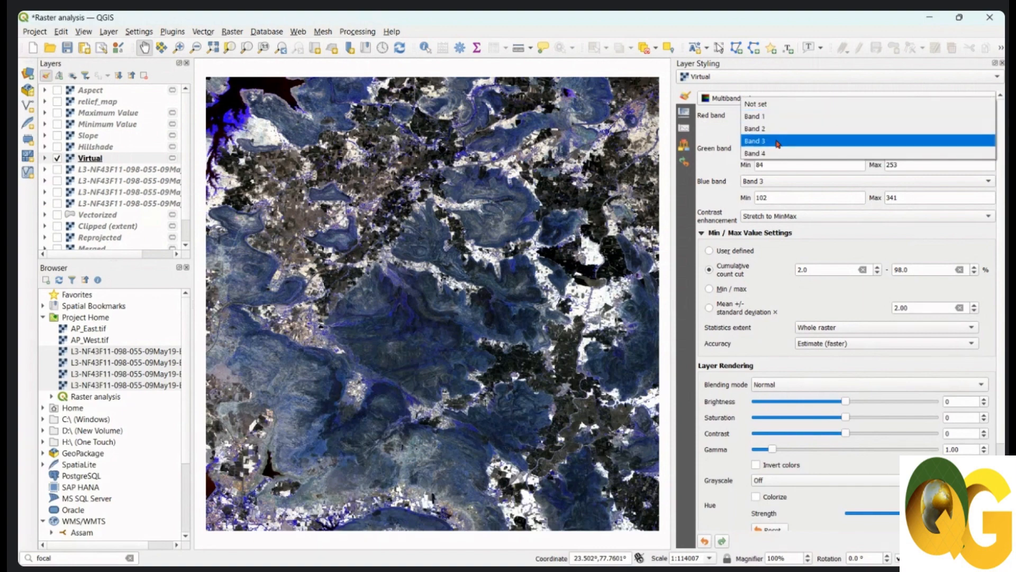
pyautogui.click(778, 141)
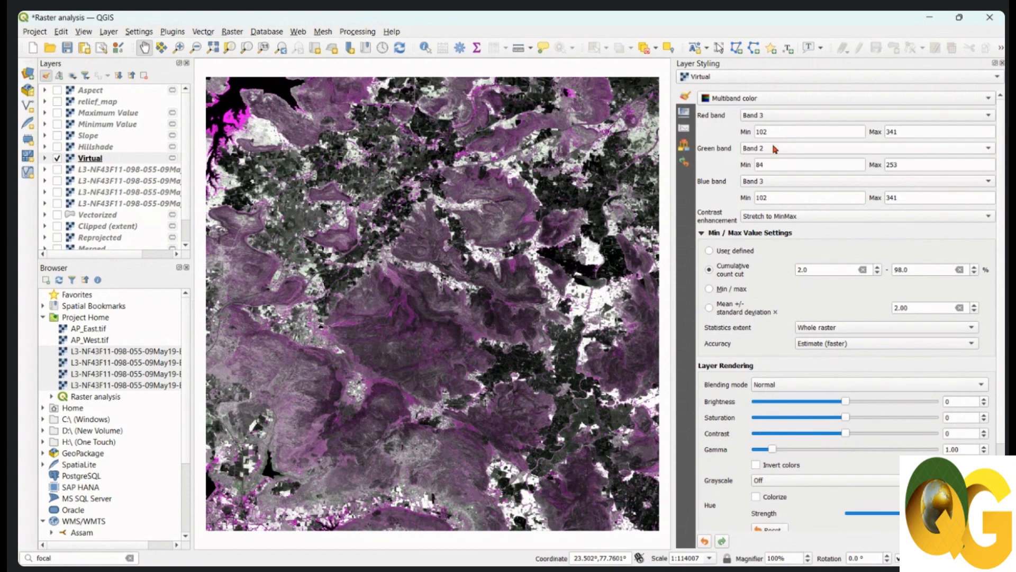
pyautogui.click(774, 181)
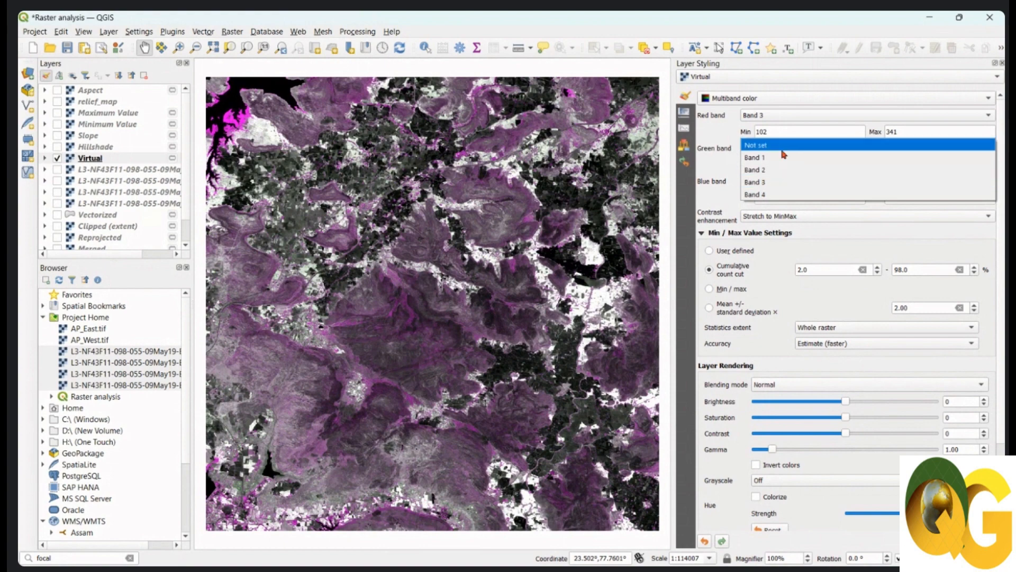
pyautogui.click(779, 158)
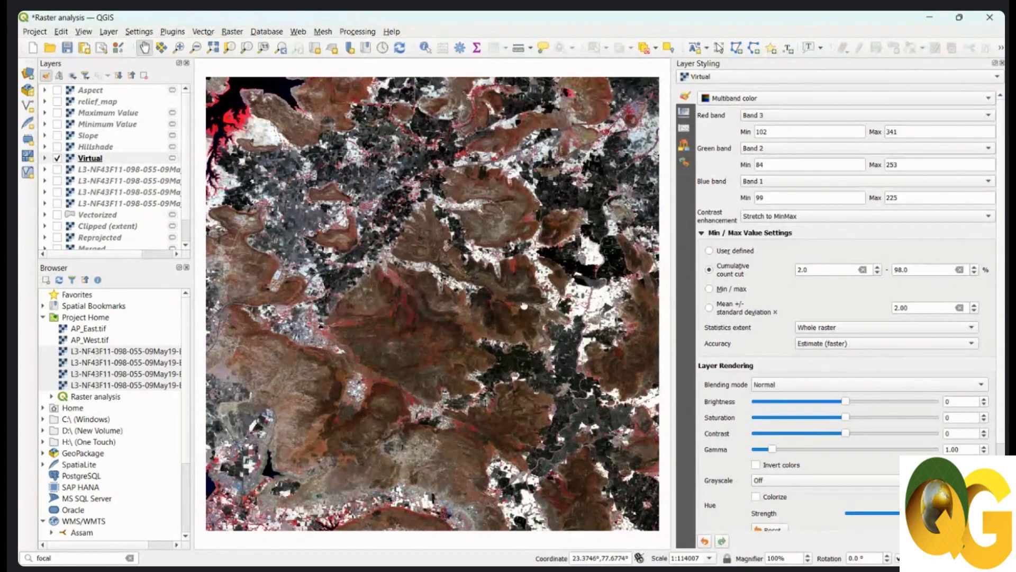
# - Set the Virtual layer's min/max values to mean +/- standard deviation × 2.00 and examine the resulting composite
pyautogui.moveTo(524, 306); pyautogui.dragTo(522, 306)
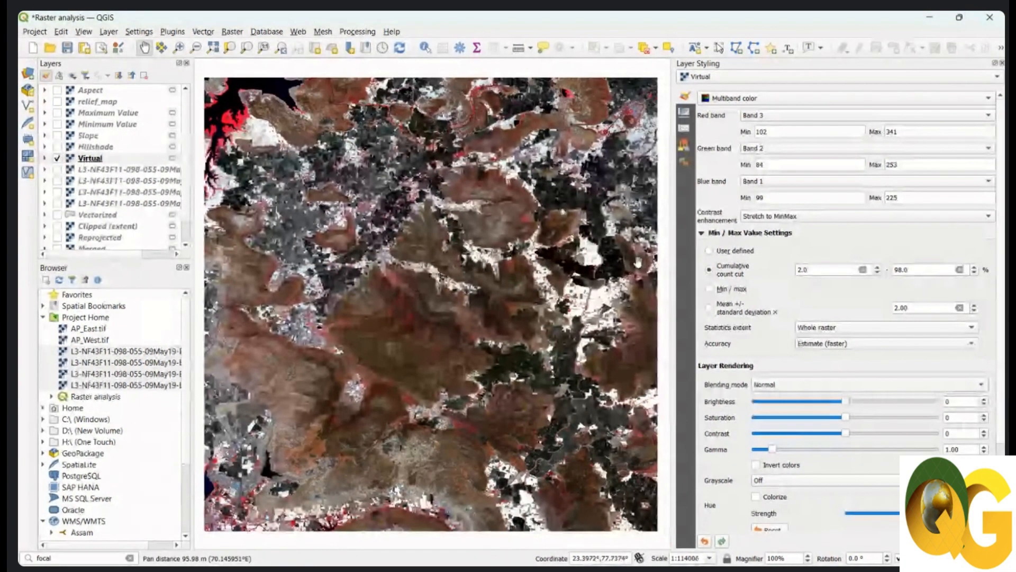
pyautogui.click(709, 307)
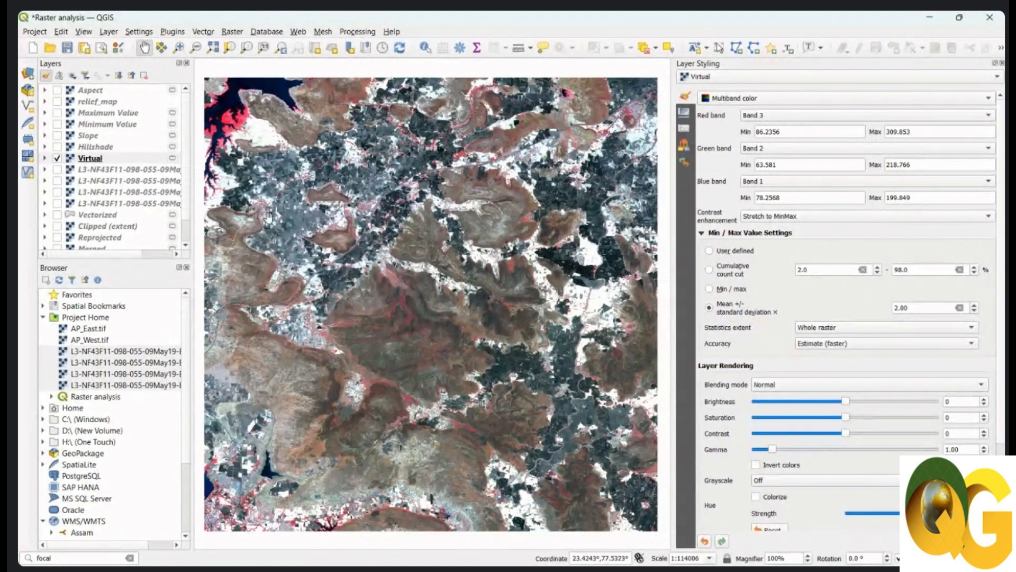
pyautogui.scroll(2, 293, 224)
pyautogui.moveTo(324, 240); pyautogui.dragTo(304, 208)
pyautogui.scroll(-2, 305, 208)
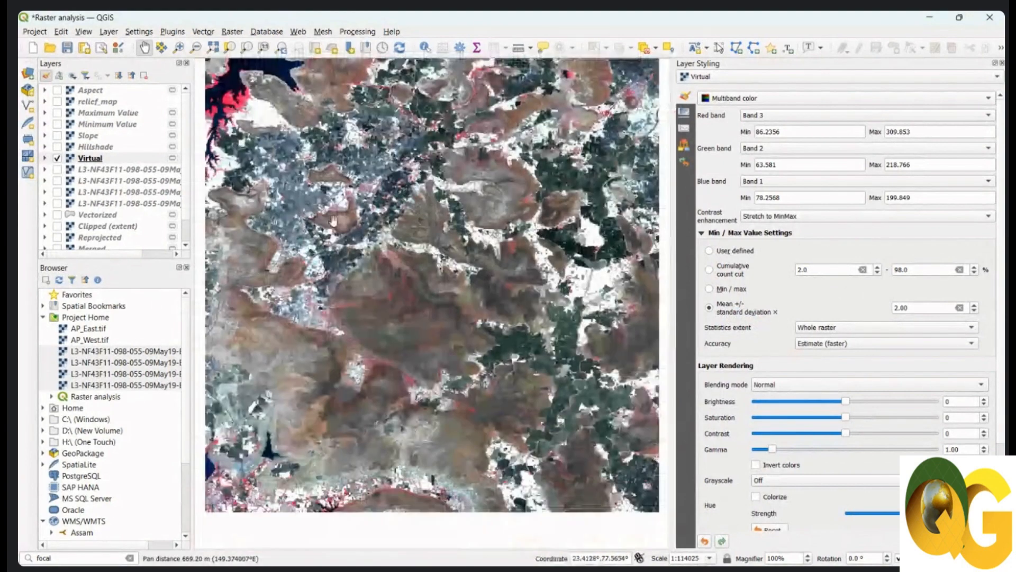
pyautogui.moveTo(438, 263); pyautogui.dragTo(437, 272)
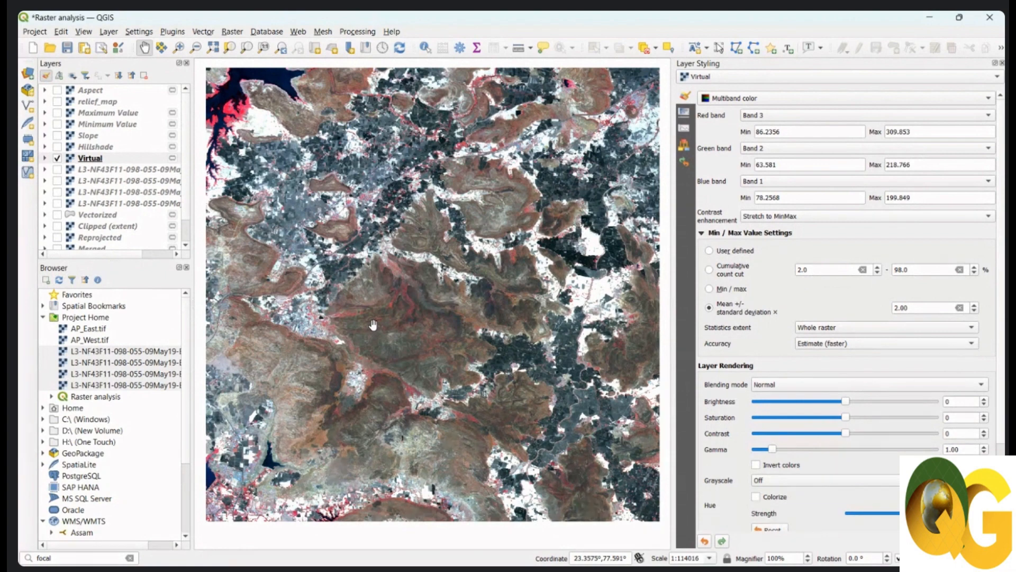
pyautogui.scroll(2, 243, 467)
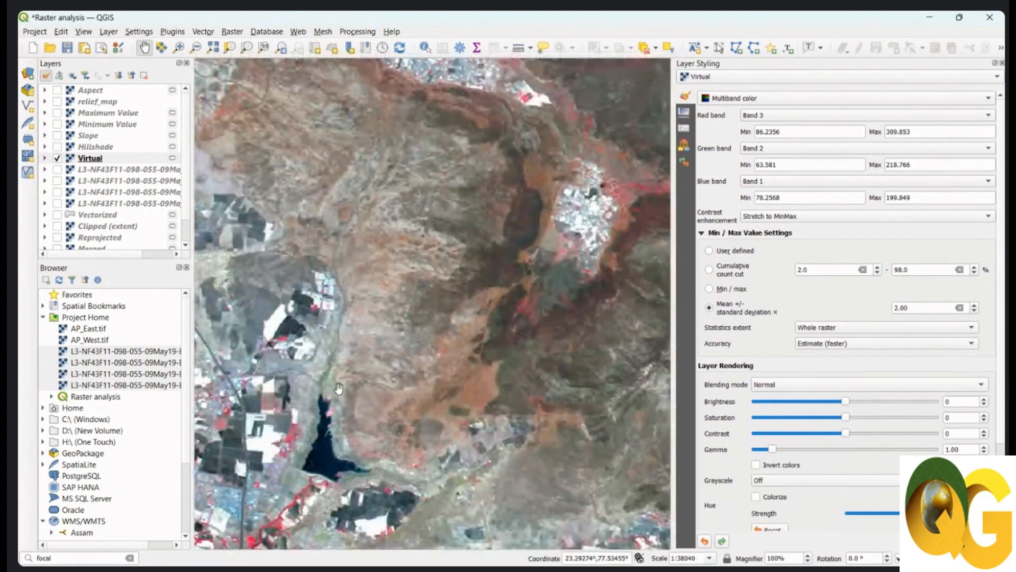
pyautogui.scroll(-2, 339, 388)
pyautogui.moveTo(514, 384); pyautogui.dragTo(458, 434)
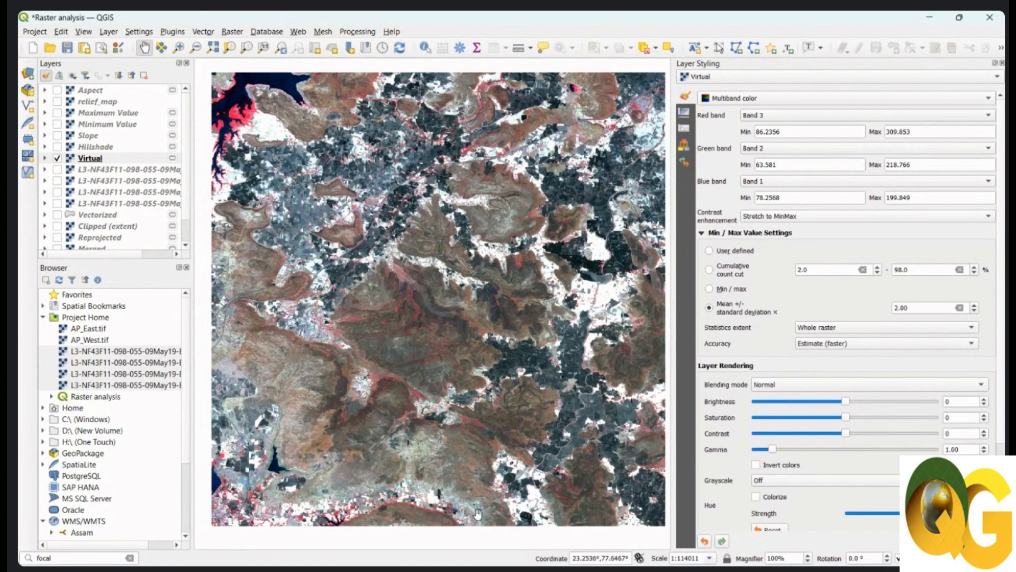
# - Switch to File Explorer, open ncols 2.txt from the Day-4 folder and examine its two lines of cell values
pyautogui.click(577, 553)
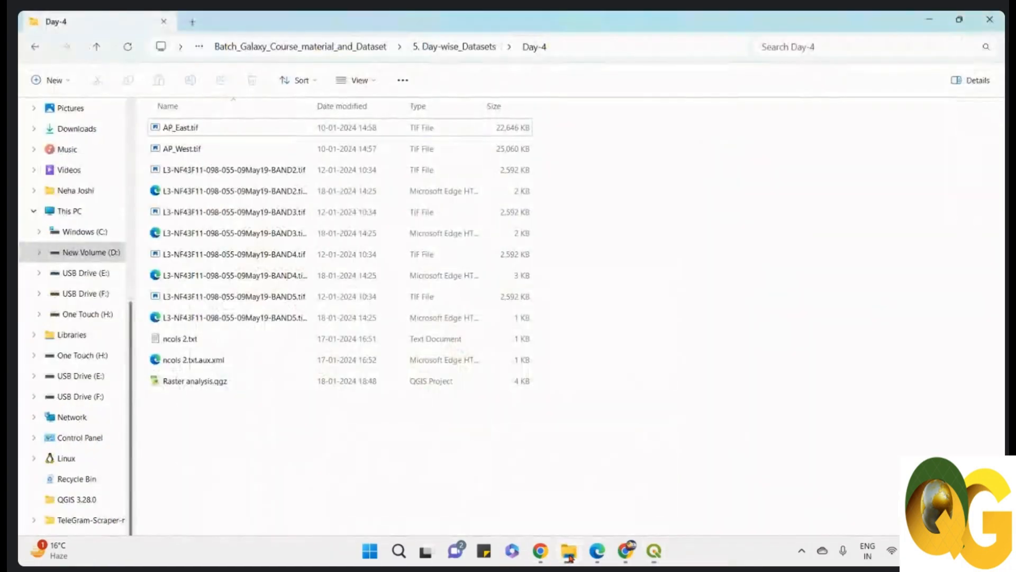
pyautogui.doubleClick(196, 342)
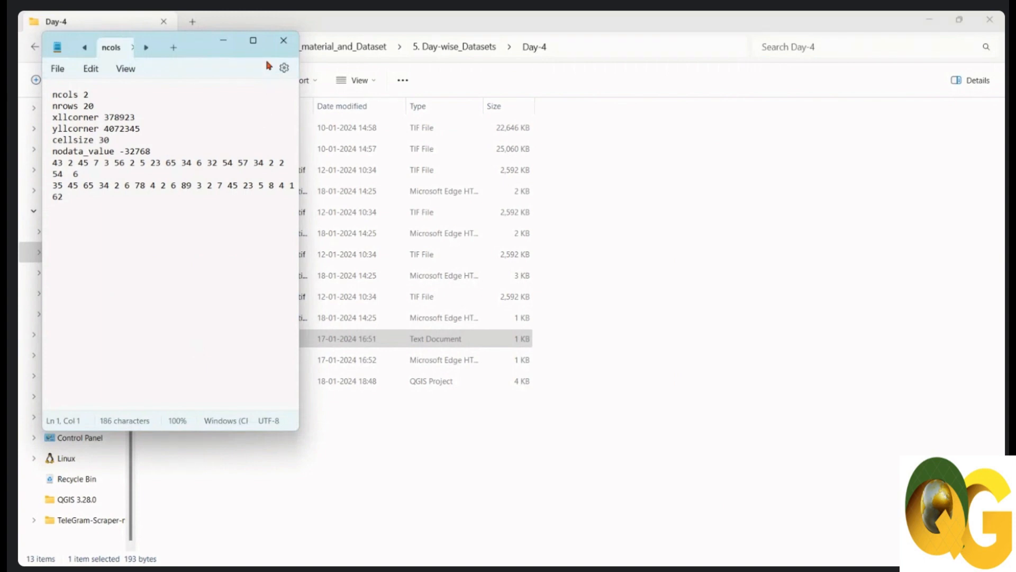
pyautogui.click(252, 40)
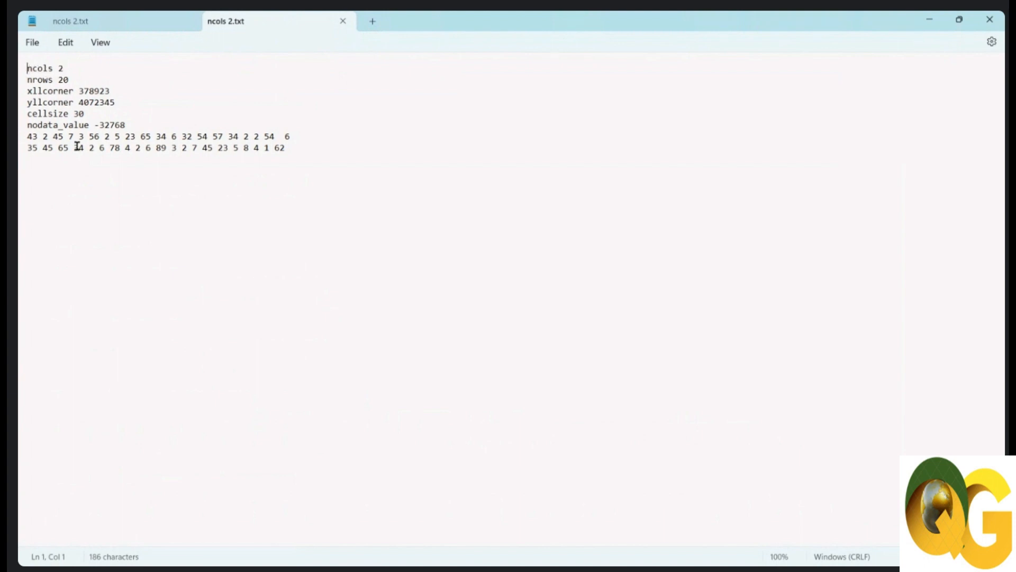
pyautogui.moveTo(28, 136); pyautogui.dragTo(297, 136)
pyautogui.moveTo(25, 151); pyautogui.dragTo(318, 161)
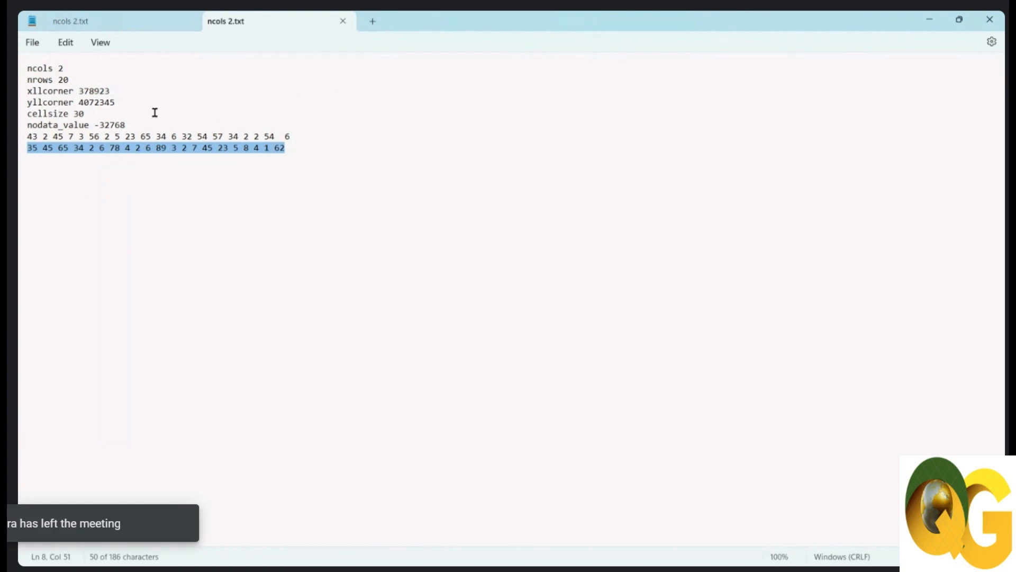
# - Compare the ncols entry in ncols 2.txt with the two lines of cell values
pyautogui.click(27, 70)
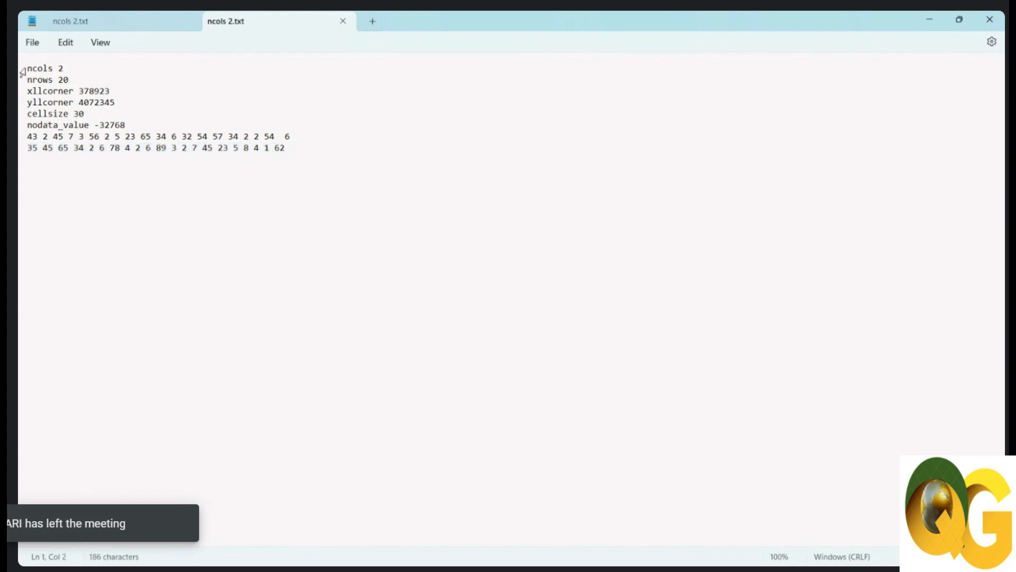
pyautogui.tripleClick(45, 70)
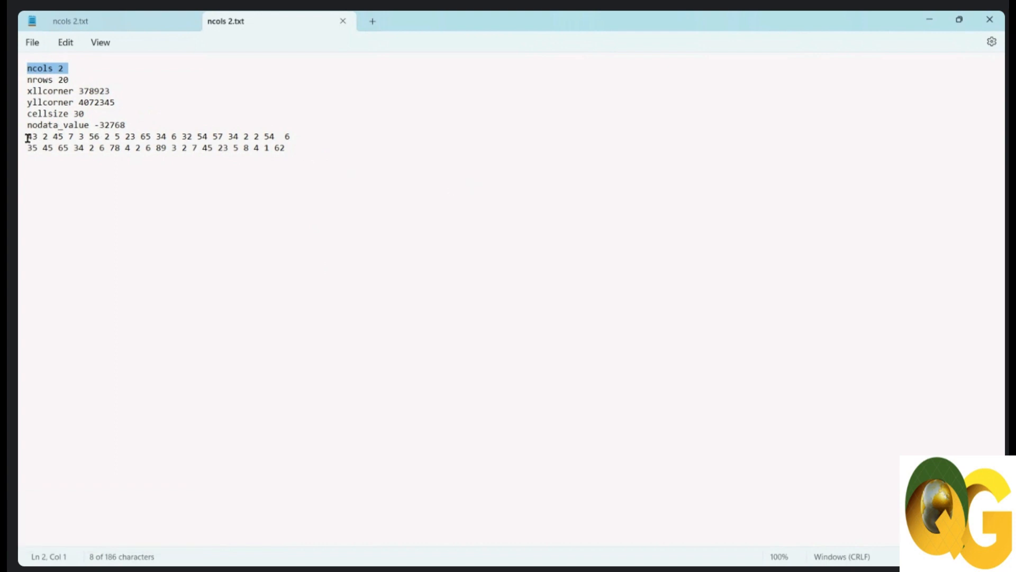
pyautogui.moveTo(27, 137); pyautogui.dragTo(295, 138)
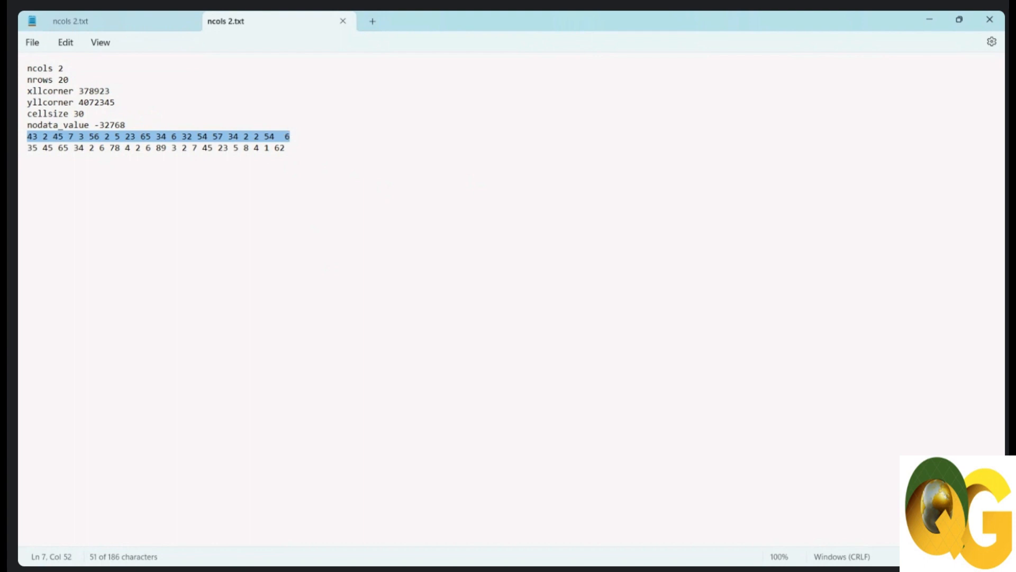
pyautogui.moveTo(28, 147); pyautogui.dragTo(302, 147)
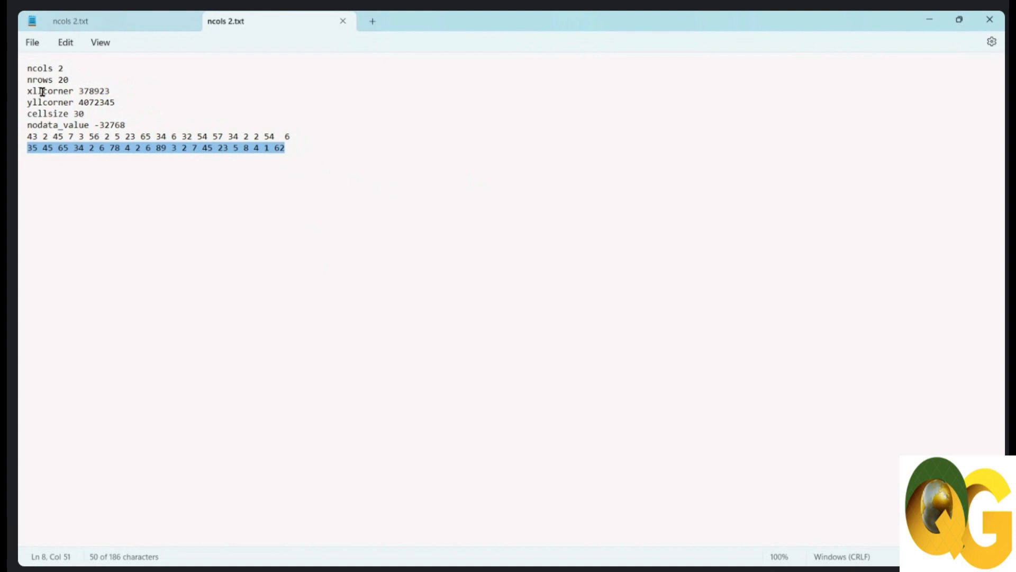
# - Review the corner coordinate, cellsize and nodata_value entries of ncols 2.txt and close the file
pyautogui.moveTo(112, 94); pyautogui.dragTo(81, 95)
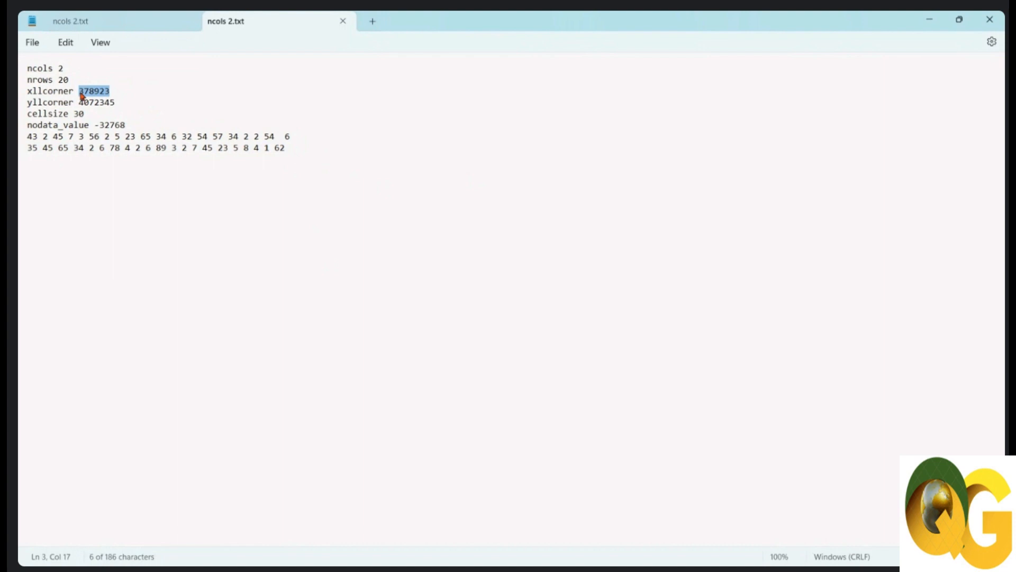
pyautogui.moveTo(91, 125); pyautogui.dragTo(76, 118)
pyautogui.click(104, 115)
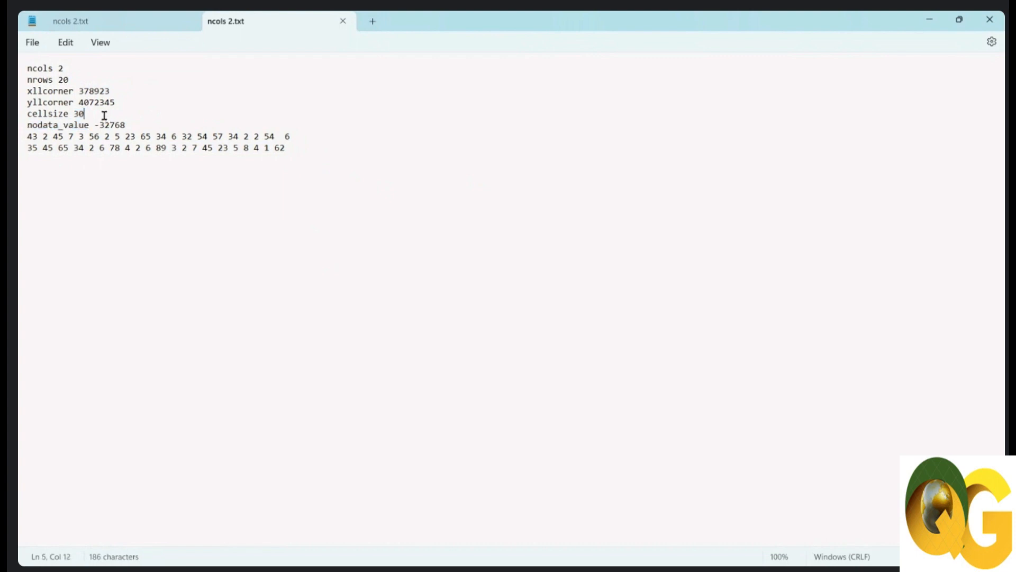
pyautogui.doubleClick(78, 113)
pyautogui.moveTo(129, 127); pyautogui.dragTo(96, 127)
pyautogui.moveTo(288, 148); pyautogui.dragTo(22, 67)
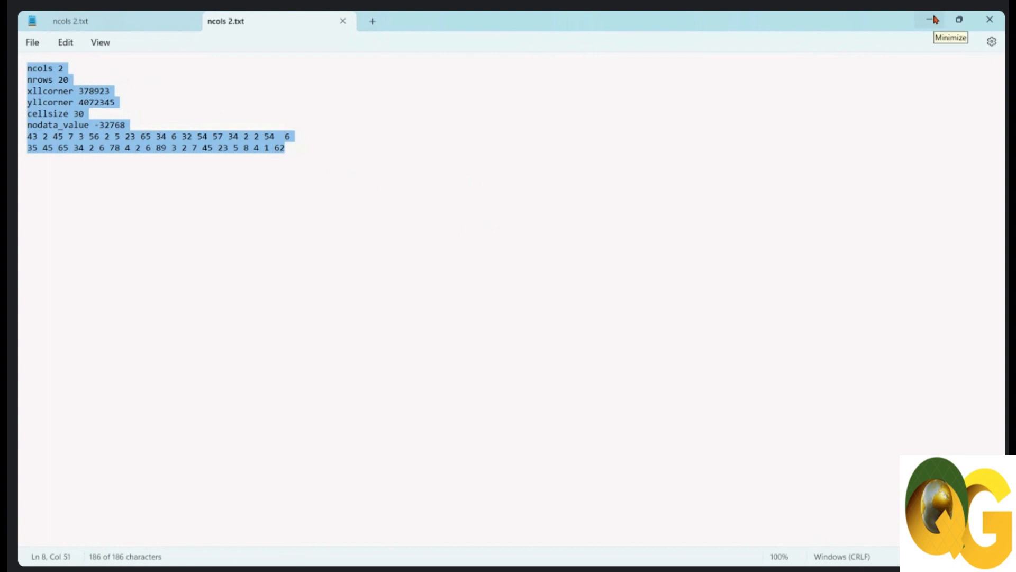
pyautogui.click(990, 19)
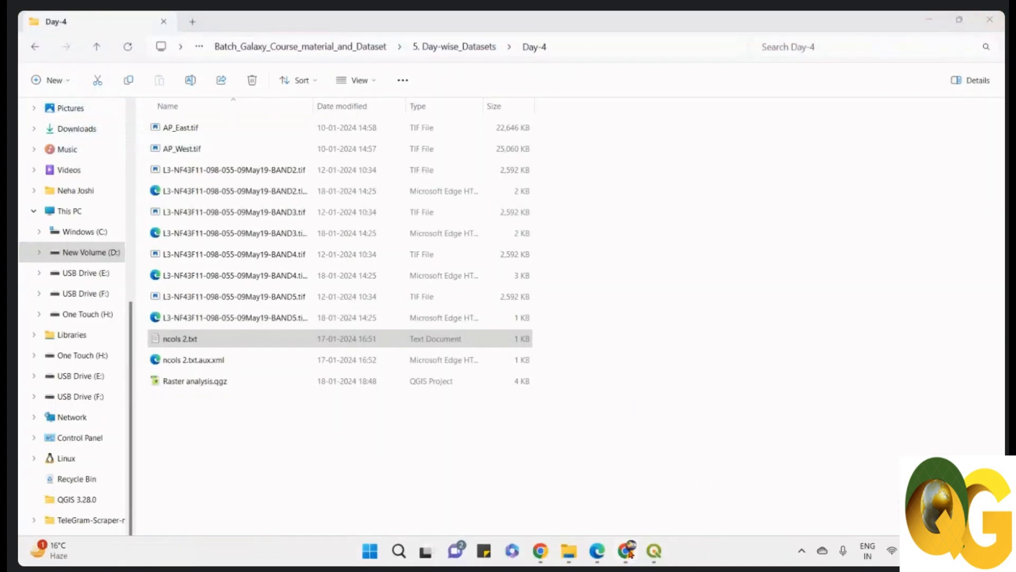
# - Switch to QGIS and choose ncols 2.txt from the Day-4 folder as the raster dataset to load
pyautogui.click(655, 552)
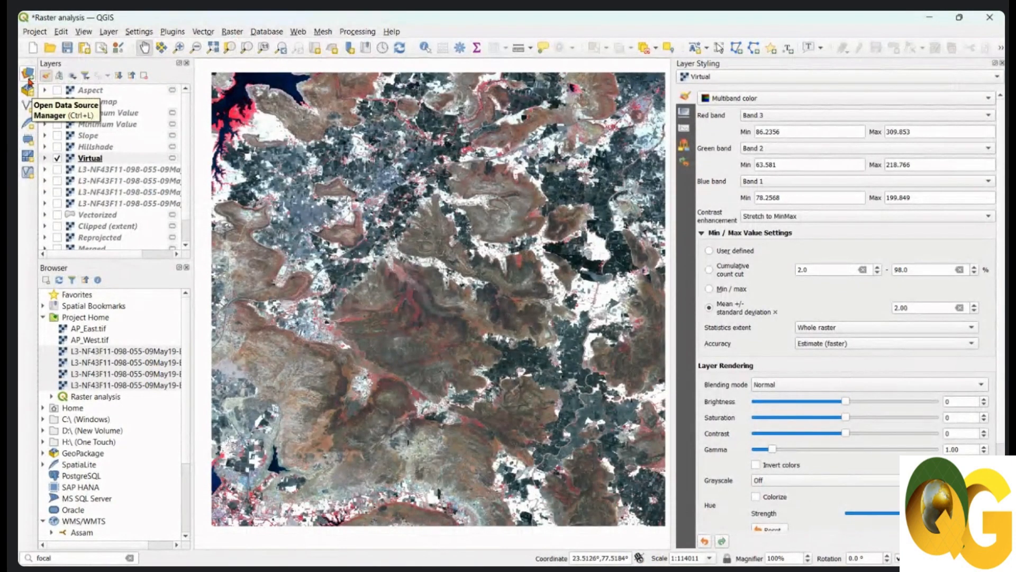
pyautogui.click(29, 81)
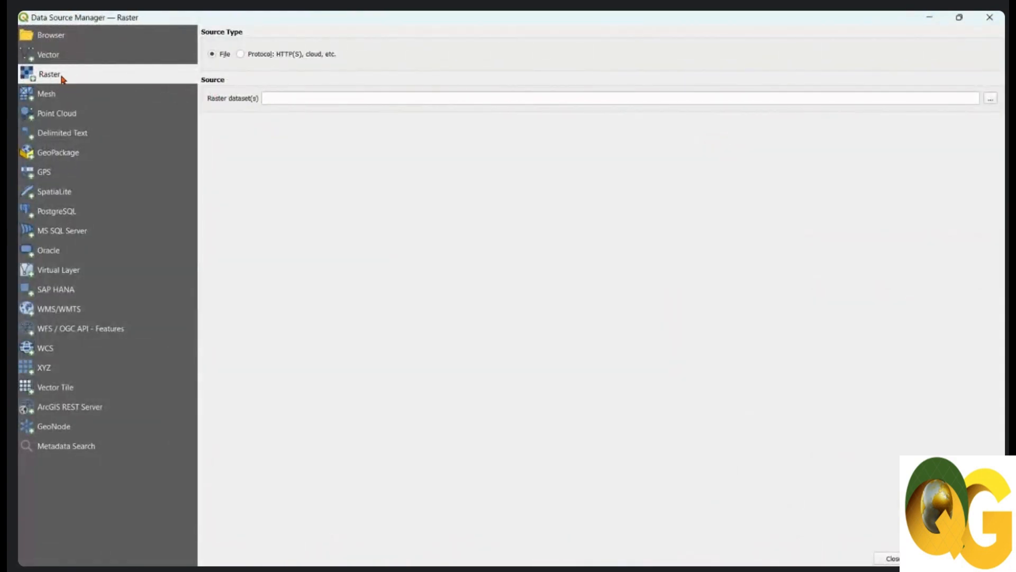
pyautogui.click(989, 100)
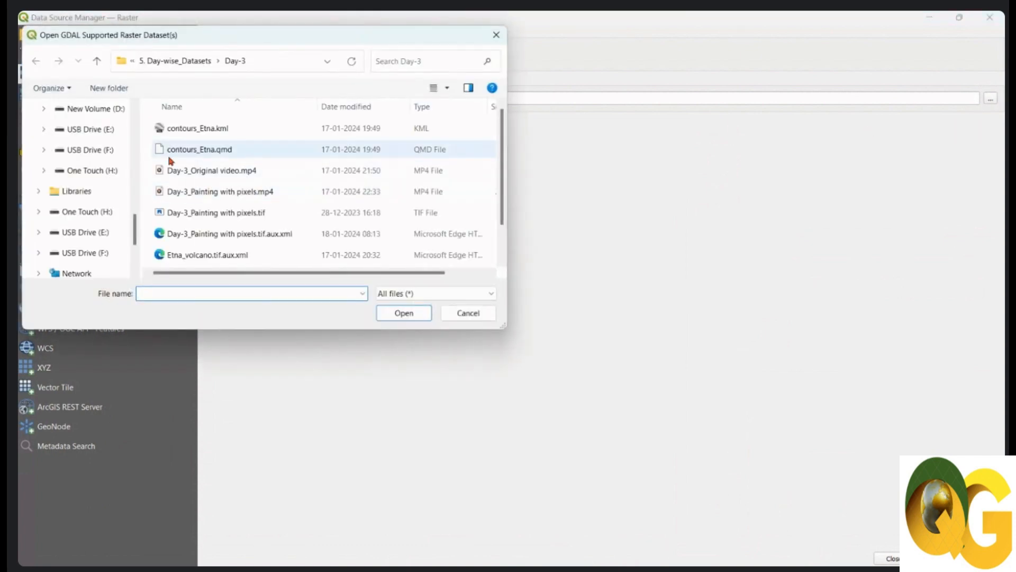
pyautogui.click(97, 61)
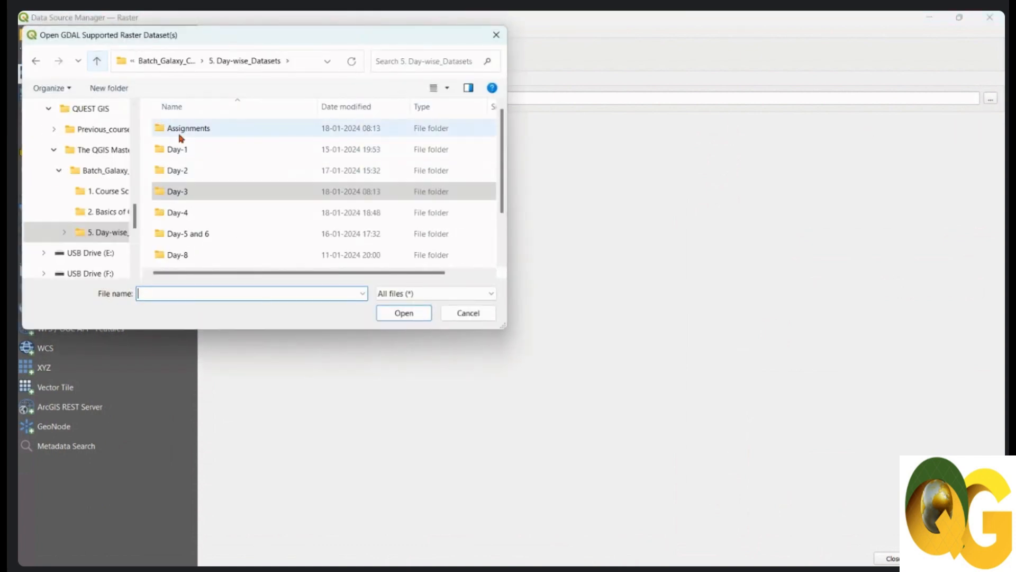
pyautogui.doubleClick(213, 210)
pyautogui.scroll(-1, 217, 215)
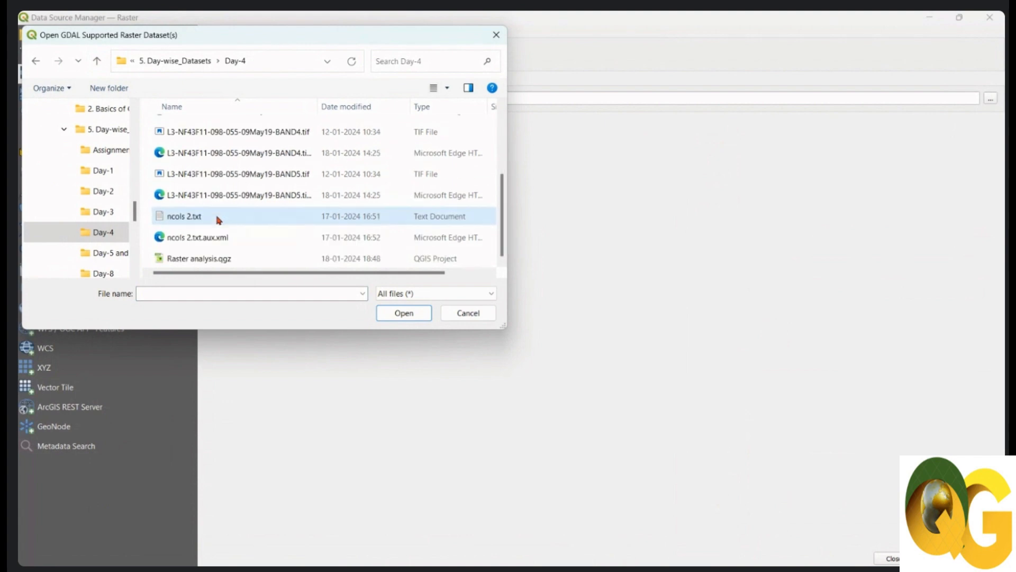
pyautogui.click(219, 217)
pyautogui.click(406, 316)
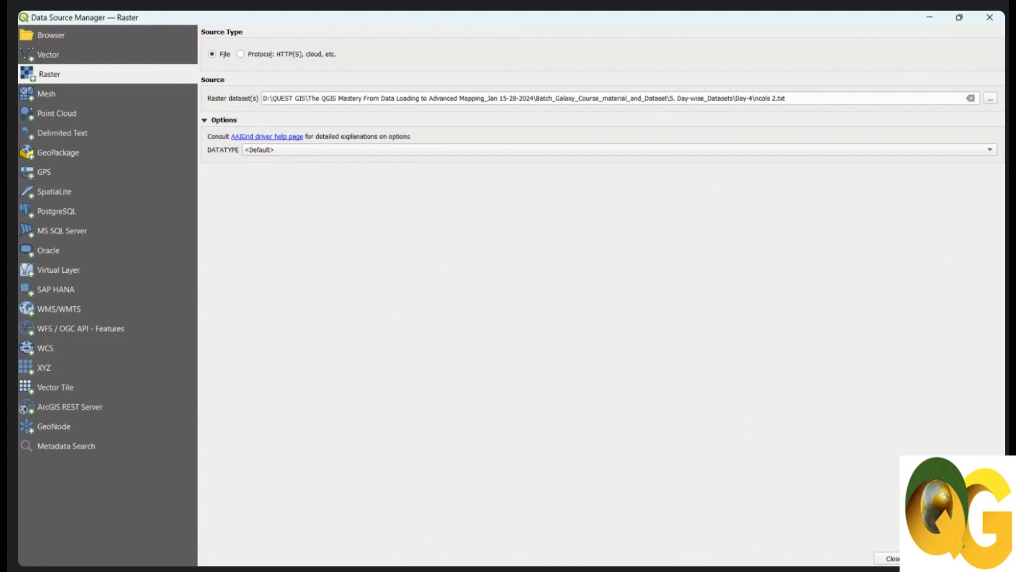
# - Add ncols 2.txt to the project with the <Default> data type and WGS 84 (EPSG:4326) as its coordinate reference system
pyautogui.click(295, 150)
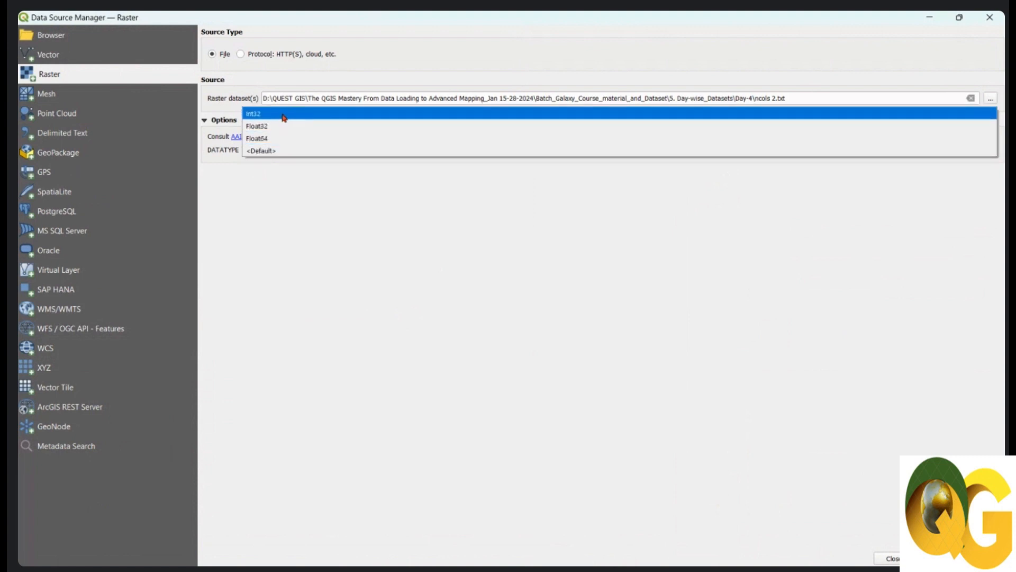
pyautogui.click(288, 151)
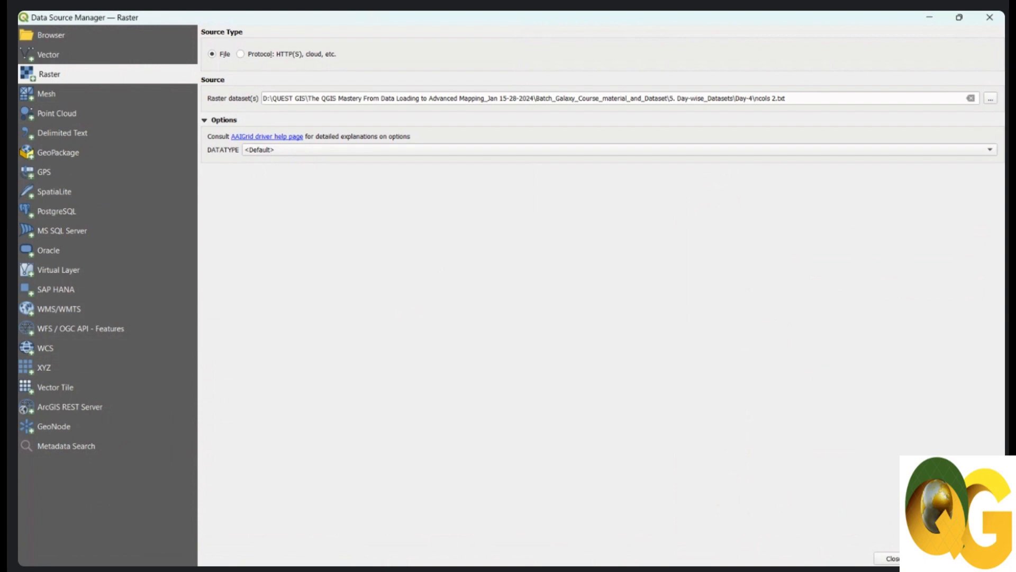
pyautogui.click(937, 558)
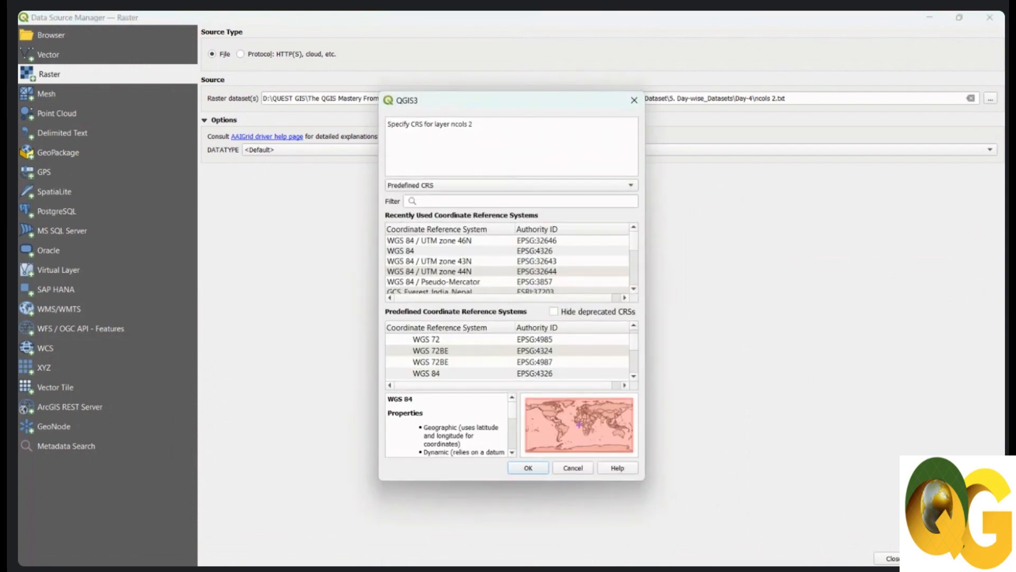
pyautogui.click(447, 252)
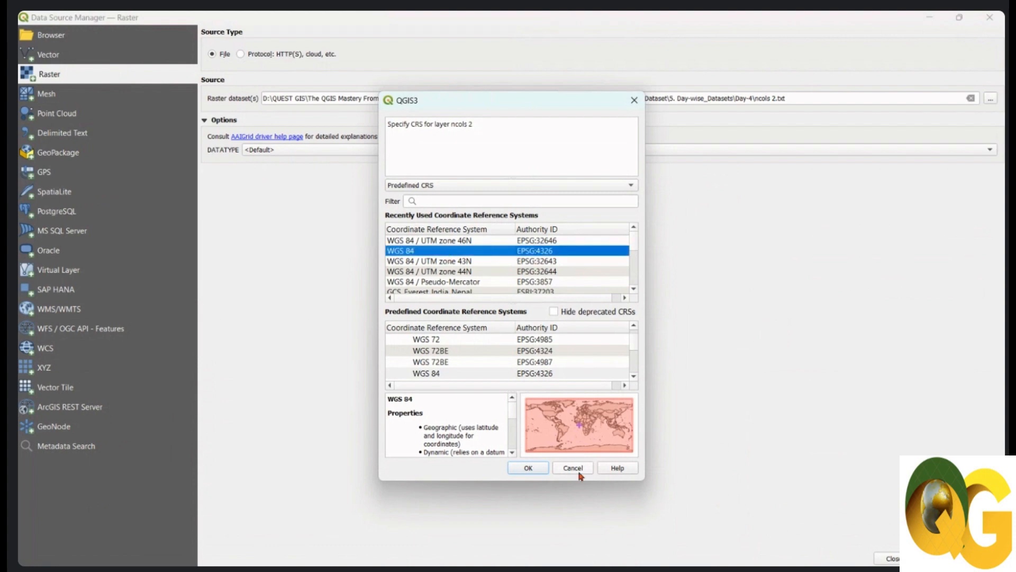
pyautogui.click(531, 469)
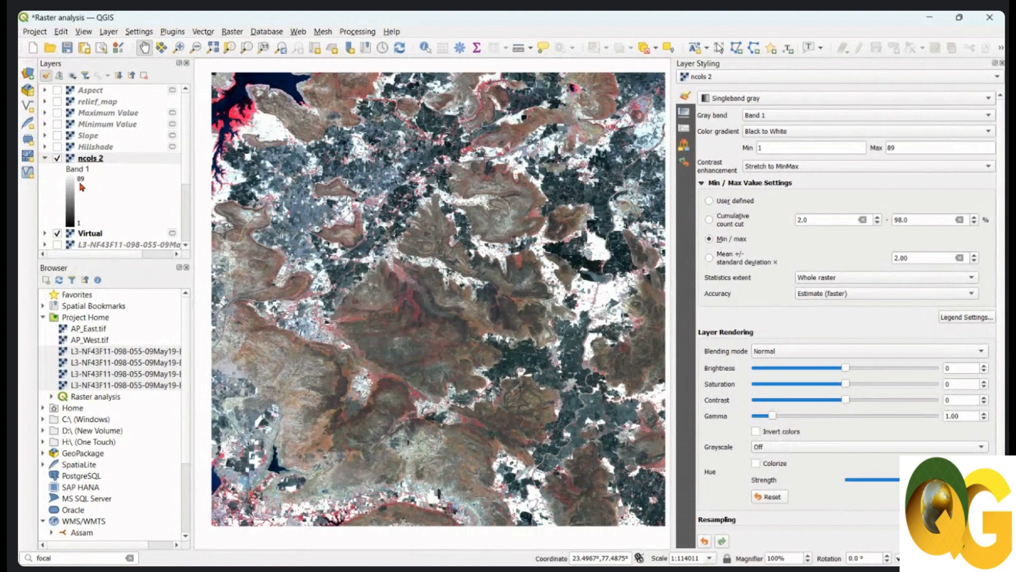
# - Zoom to the extent of the ncols 2 layer and examine its two columns of grayscale cells
pyautogui.rightClick(104, 158)
pyautogui.click(144, 165)
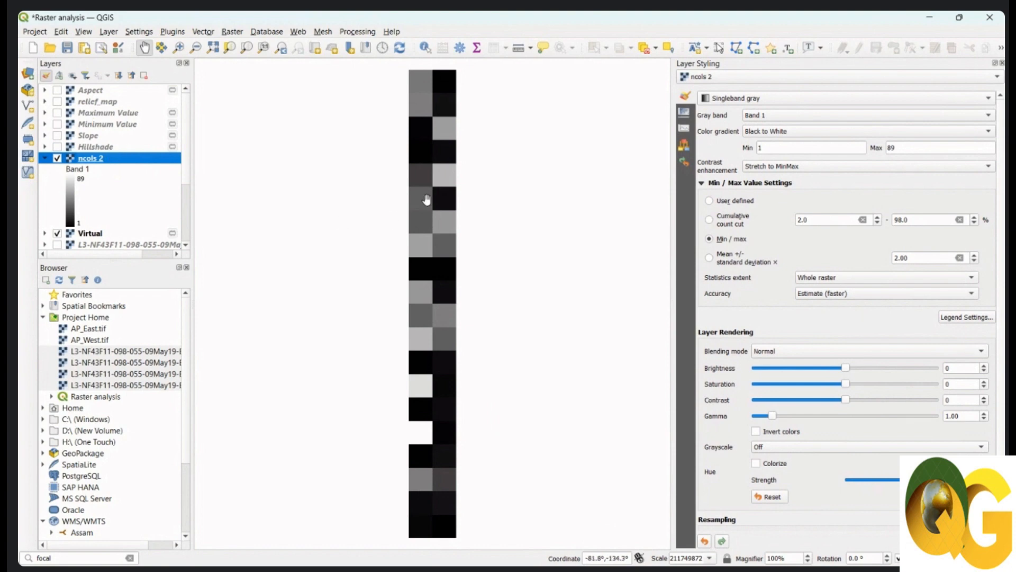
pyautogui.moveTo(435, 193); pyautogui.dragTo(432, 188)
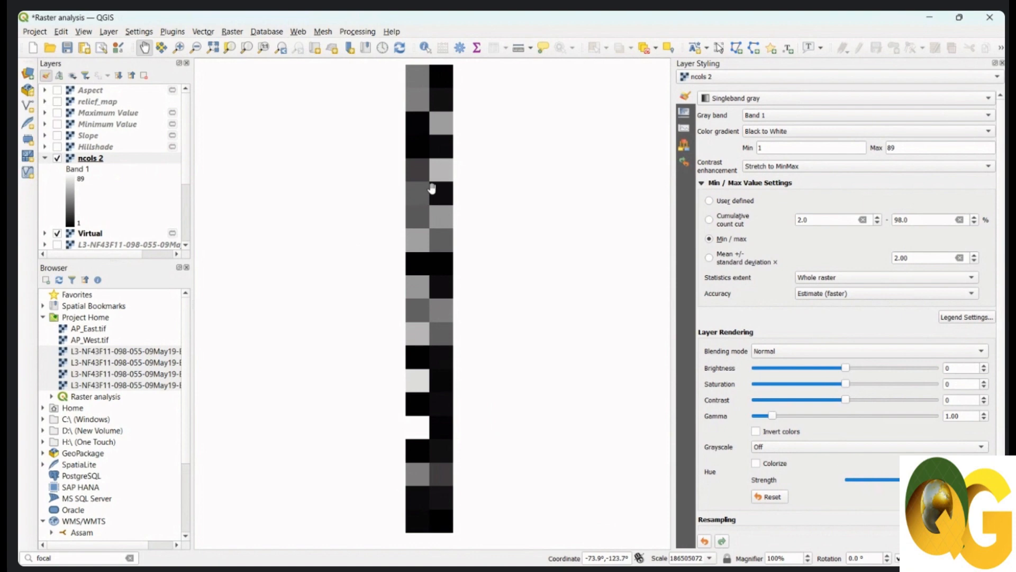
# - Add the Google Satellite basemap to the project through QuickMapServices
pyautogui.click(298, 31)
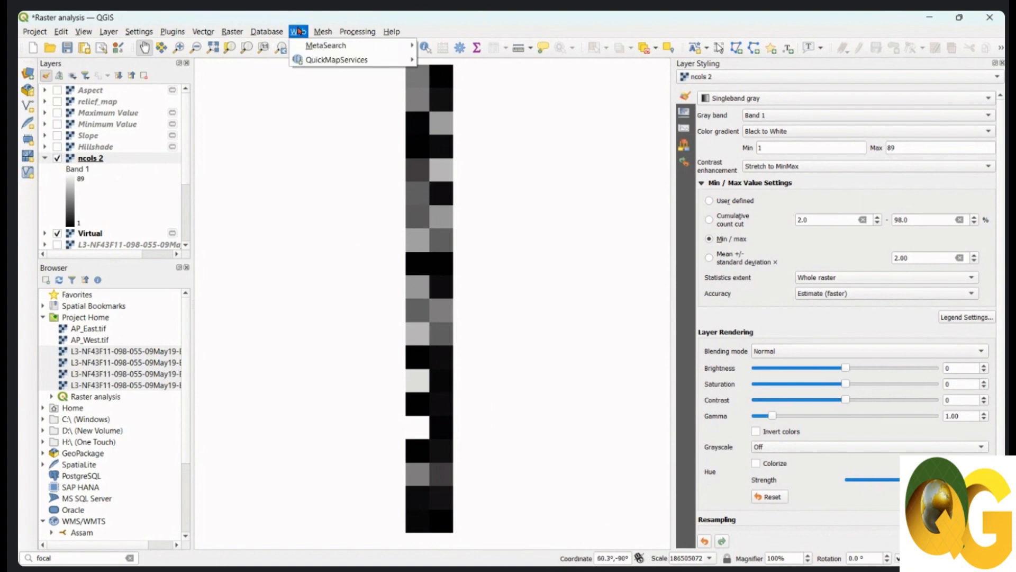
pyautogui.moveTo(369, 60)
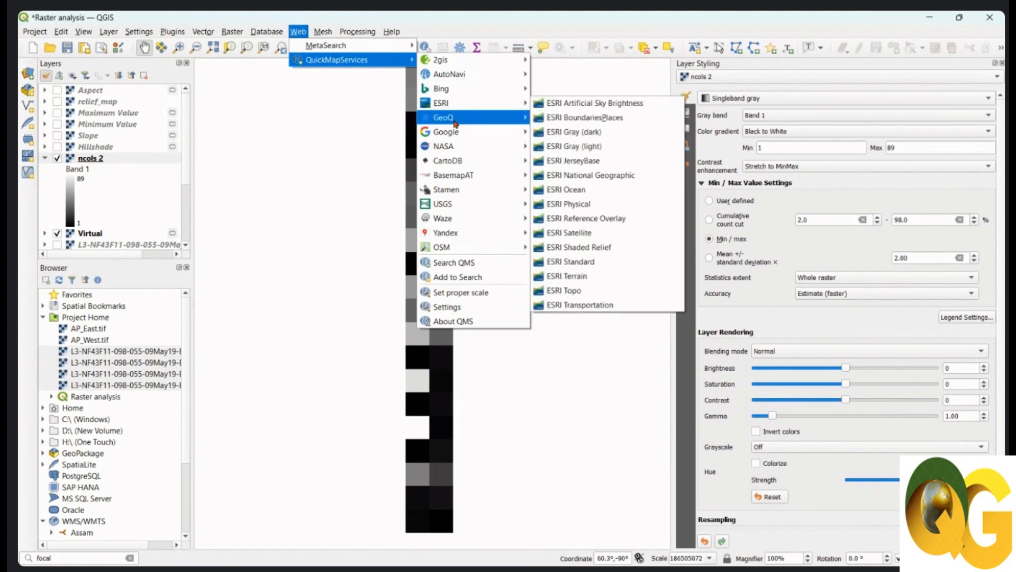
pyautogui.moveTo(456, 132)
pyautogui.click(587, 178)
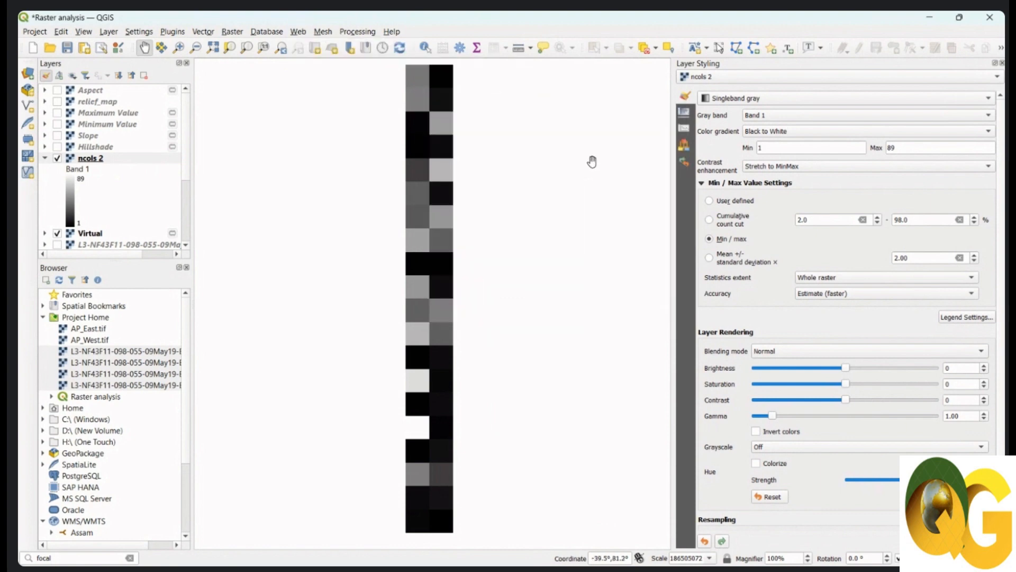
# - Zoom to the full extent of the Google Satellite layer and hide the layer styling settings to enlarge the map
pyautogui.scroll(-3, 108, 127)
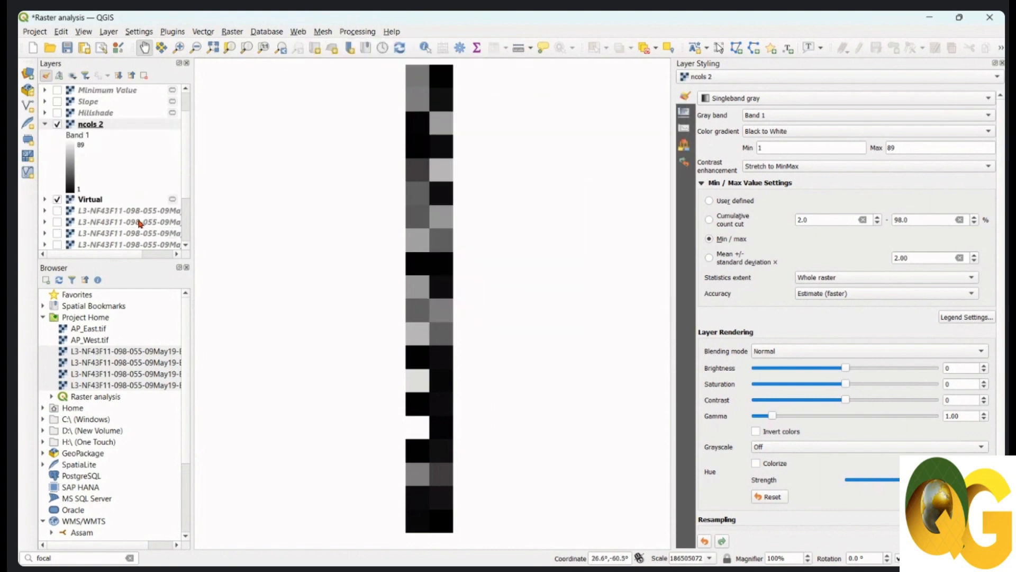
pyautogui.click(116, 247)
pyautogui.rightClick(116, 247)
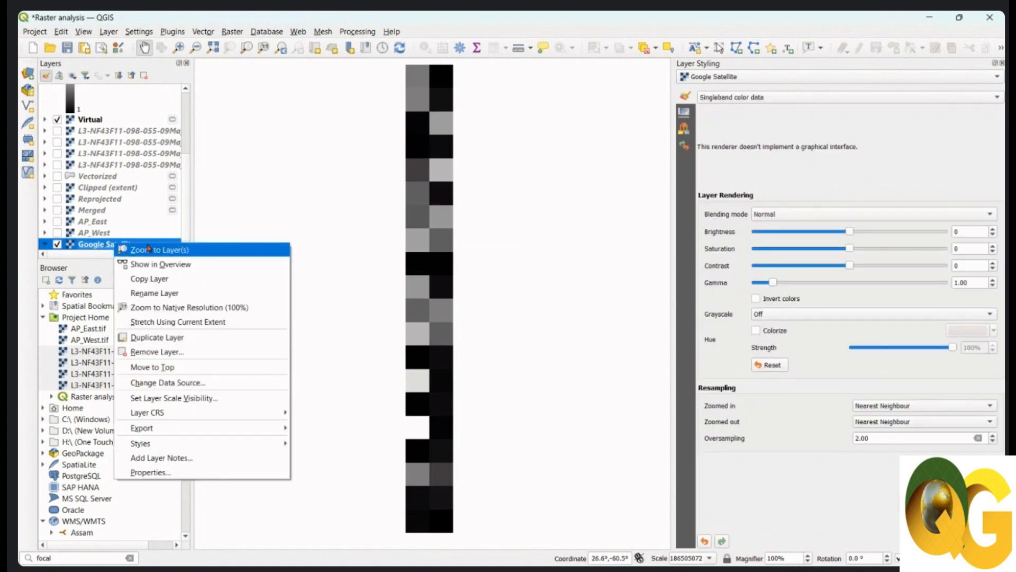
pyautogui.click(142, 249)
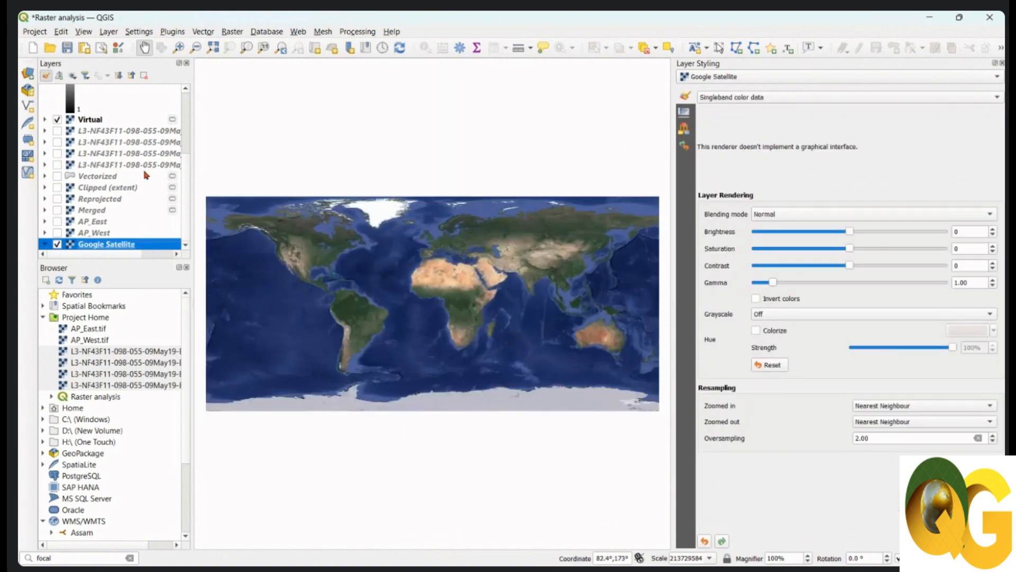
pyautogui.scroll(1, 118, 157)
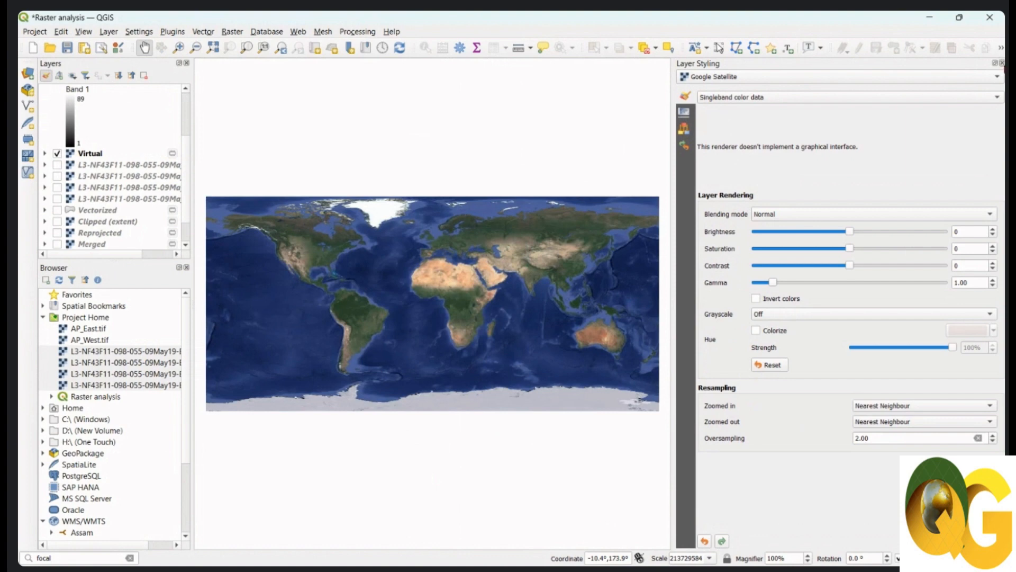
pyautogui.click(1002, 63)
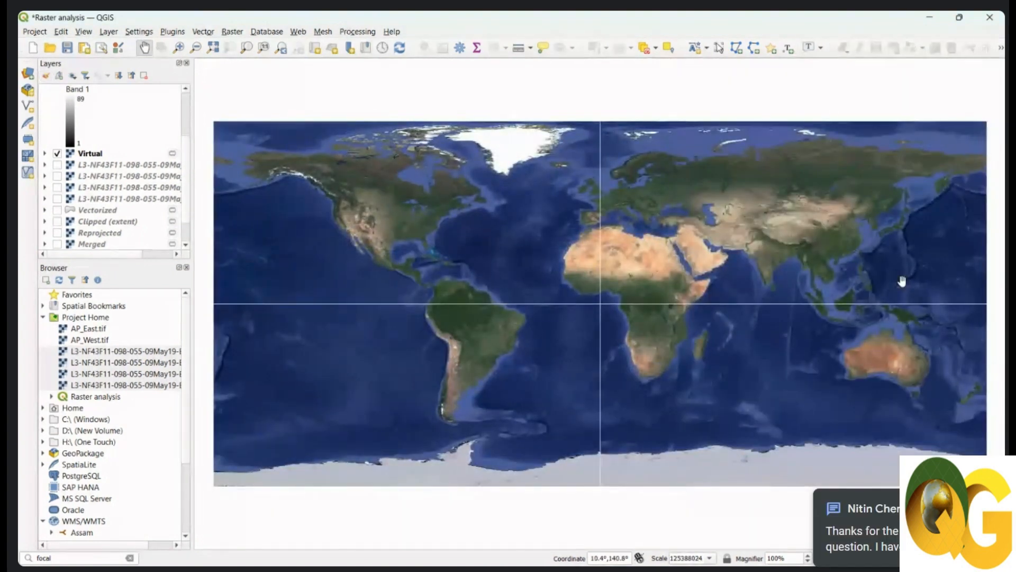